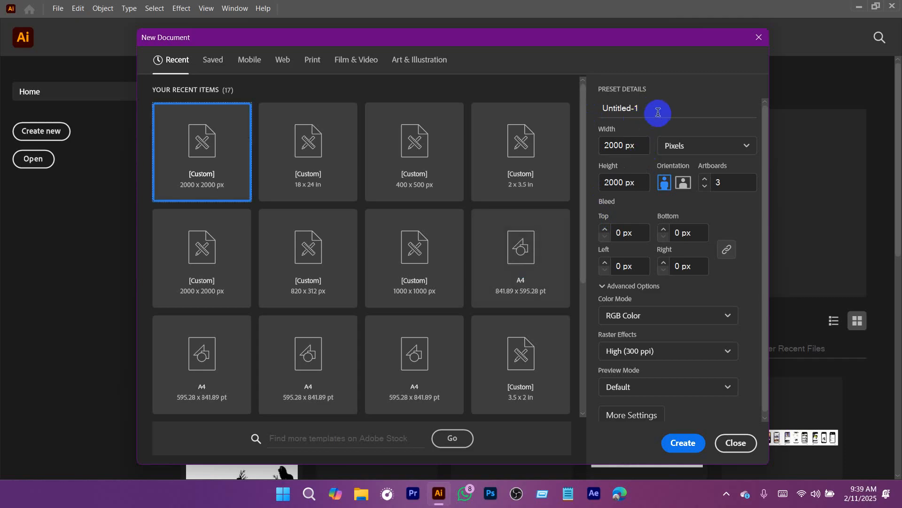
Name the new 2000 x 2000 px document Shape font and create it with its three artboards
{"action": "left_click_drag", "start_coordinate": [658, 111], "coordinate": [585, 112]}
{"action": "type", "text": "Shape font"}
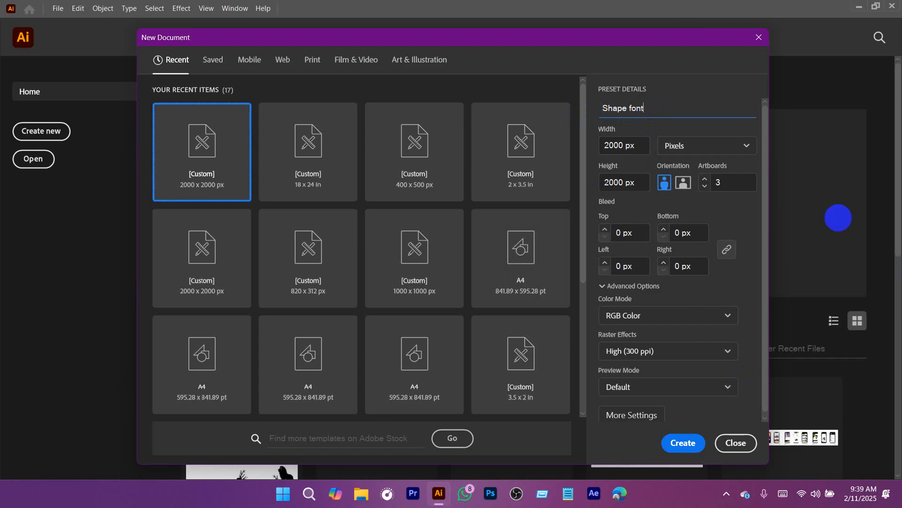
{"action": "left_click", "coordinate": [821, 201]}
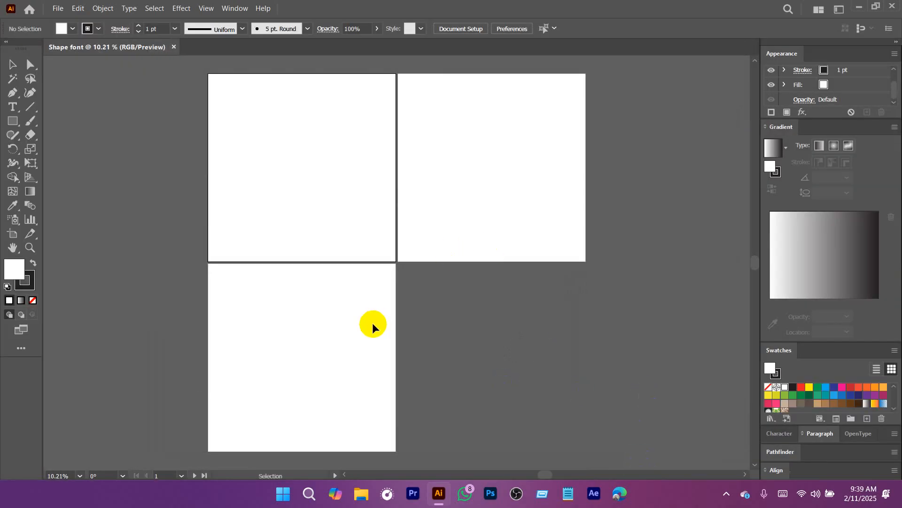
Delete Artboard 1 and Artboard 3 so that only Artboard 2 is kept, and return to the Selection tool
{"action": "key", "text": "shift+o"}
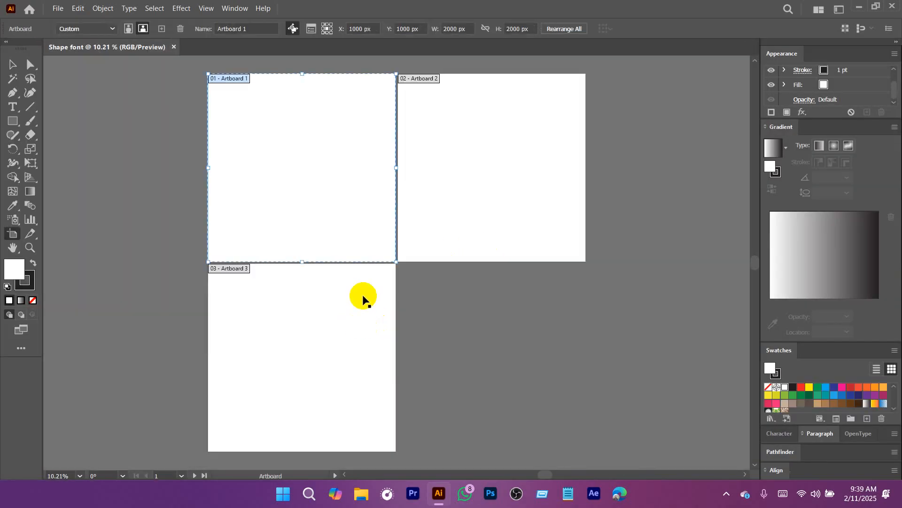
{"action": "key", "text": "Delete"}
{"action": "key", "text": "Delete"}
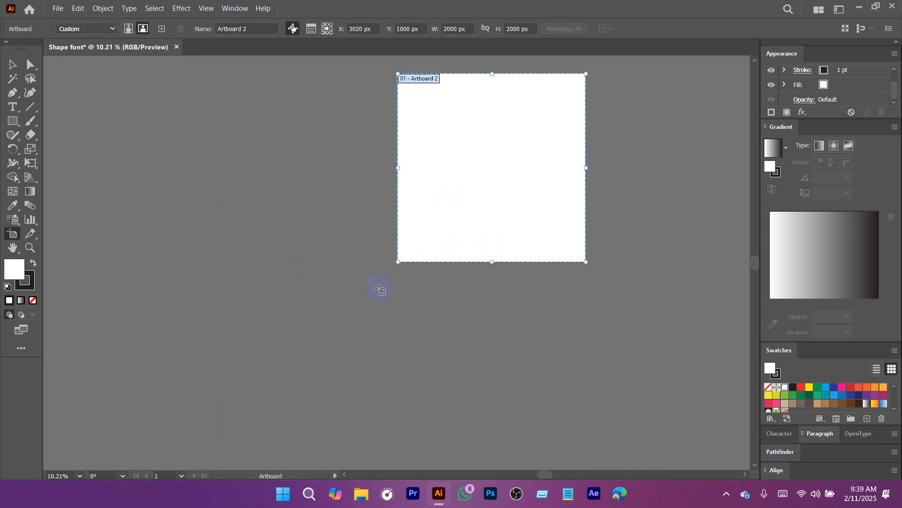
{"action": "left_click", "coordinate": [17, 71]}
{"action": "left_click_drag", "start_coordinate": [498, 170], "coordinate": [442, 256]}
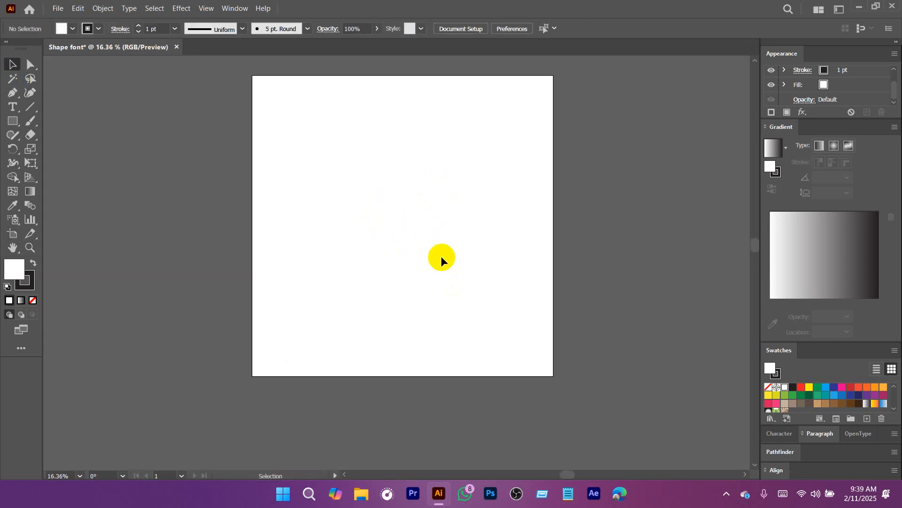
Show the rulers around the canvas
{"action": "left_click_drag", "start_coordinate": [400, 194], "coordinate": [388, 214]}
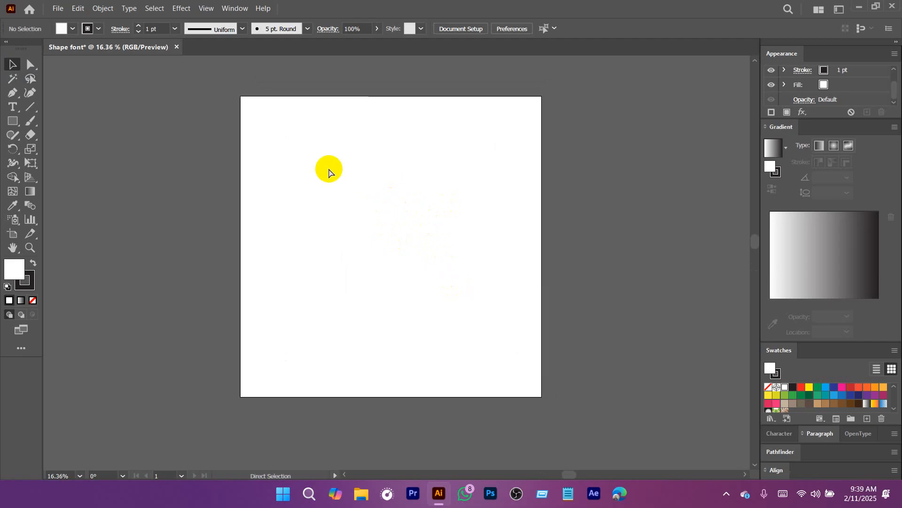
{"action": "key", "text": "ctrl+r"}
{"action": "left_click_drag", "start_coordinate": [360, 164], "coordinate": [376, 179]}
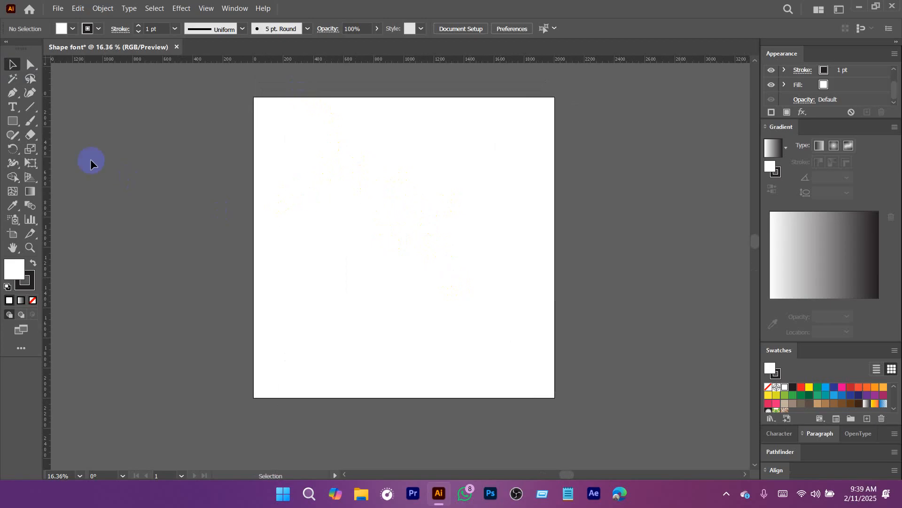
Draw a rectangle about 780 by 750 px near the artboard's centre, with a dark green fill and no stroke
{"action": "left_click_drag", "start_coordinate": [13, 125], "coordinate": [88, 126]}
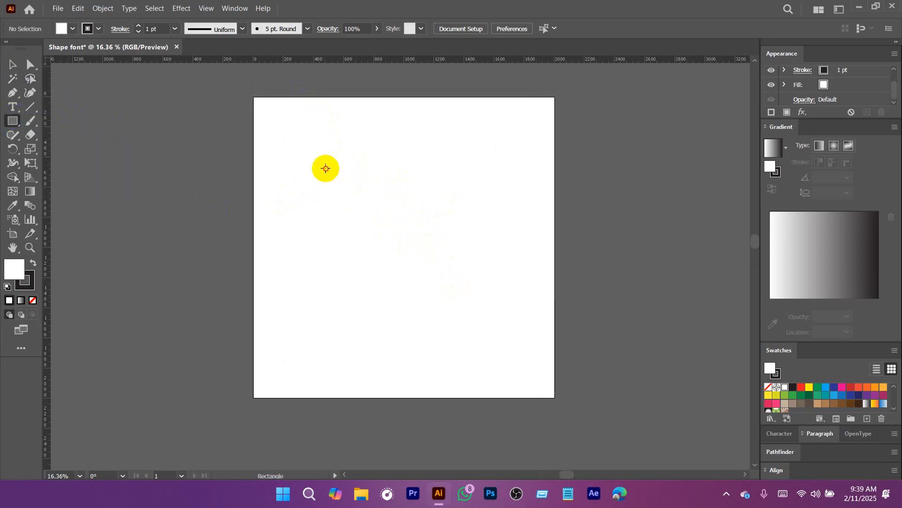
{"action": "left_click_drag", "start_coordinate": [325, 165], "coordinate": [442, 277]}
{"action": "left_click", "coordinate": [94, 30]}
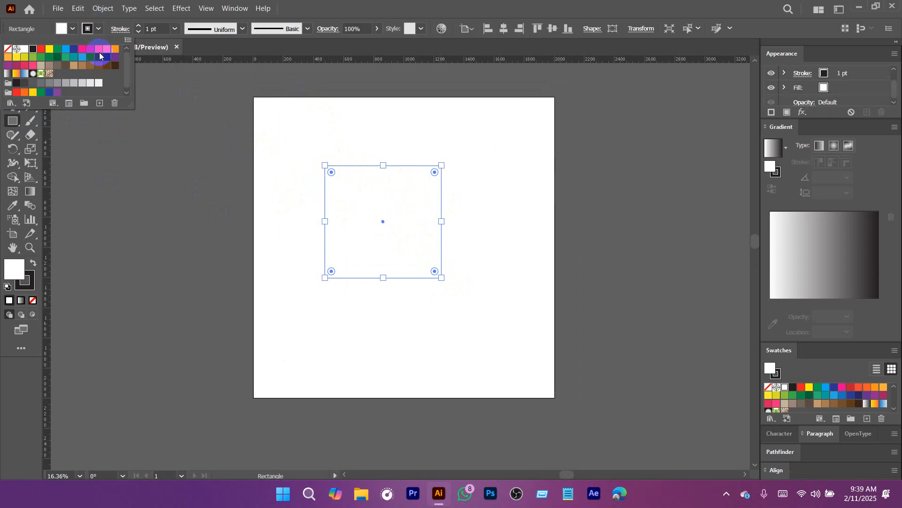
{"action": "left_click", "coordinate": [9, 55]}
{"action": "left_click", "coordinate": [72, 32]}
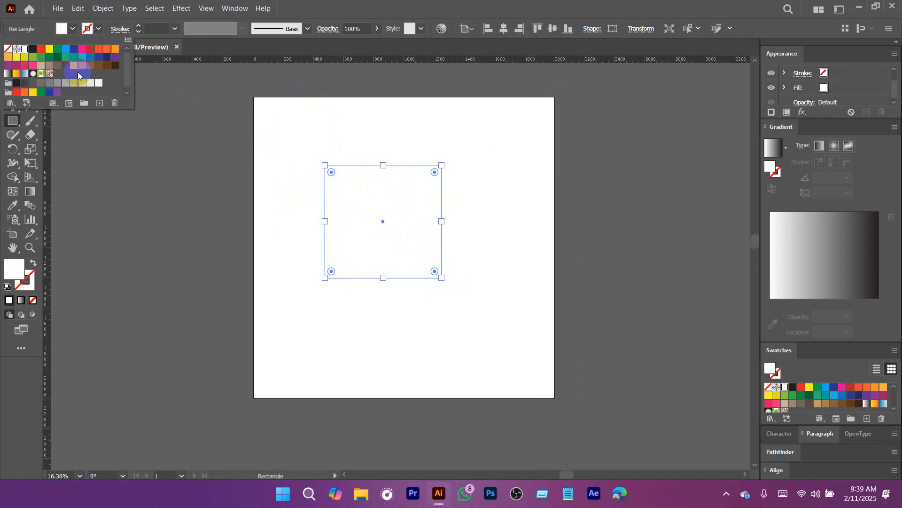
{"action": "left_click", "coordinate": [57, 60]}
{"action": "left_click", "coordinate": [333, 173]}
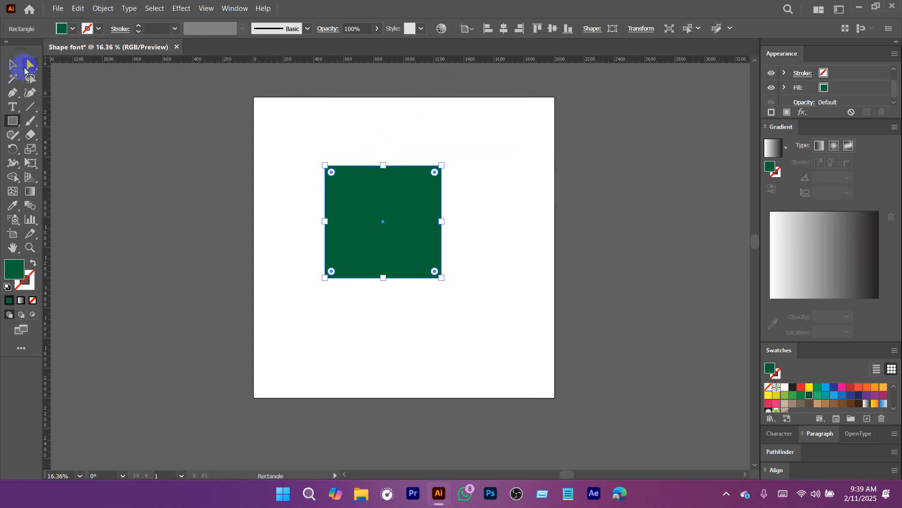
{"action": "left_click", "coordinate": [15, 68]}
{"action": "left_click", "coordinate": [479, 225]}
{"action": "left_click_drag", "start_coordinate": [373, 220], "coordinate": [371, 238]}
{"action": "scroll", "coordinate": [372, 238], "scroll_direction": "up", "scroll_amount": 3}
{"action": "scroll", "coordinate": [447, 284], "scroll_direction": "down", "scroll_amount": 1}
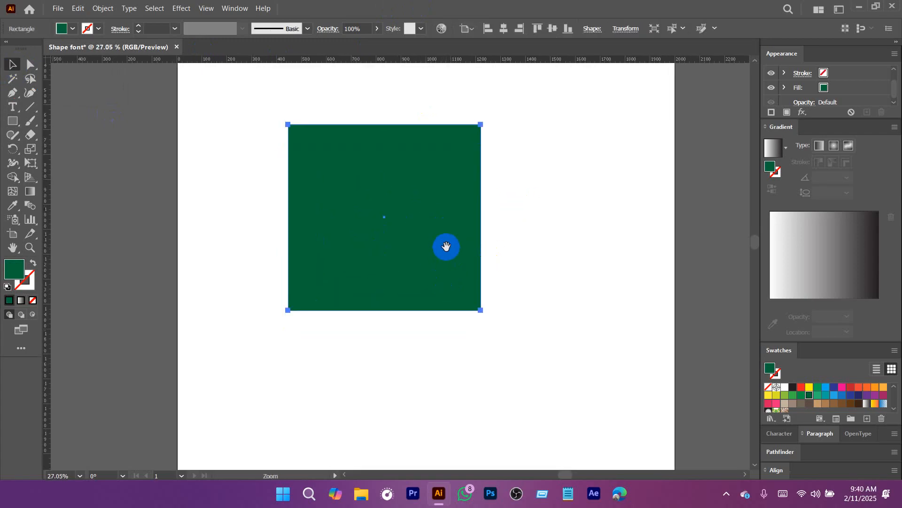
{"action": "left_click_drag", "start_coordinate": [378, 207], "coordinate": [337, 229]}
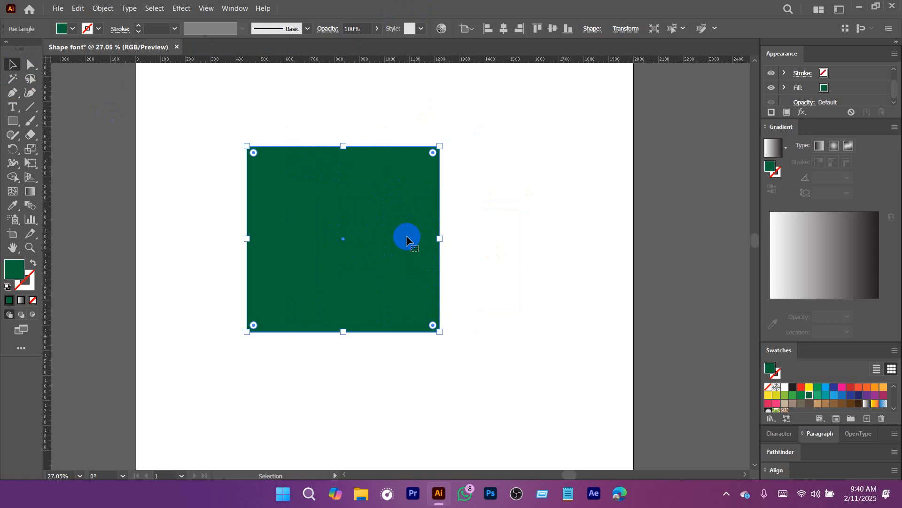
{"action": "key", "text": "a"}
{"action": "left_click_drag", "start_coordinate": [357, 233], "coordinate": [340, 242]}
{"action": "left_click", "coordinate": [274, 110]}
{"action": "left_click", "coordinate": [395, 242]}
{"action": "left_click", "coordinate": [555, 252]}
{"action": "key", "text": "v"}
{"action": "left_click", "coordinate": [379, 226]}
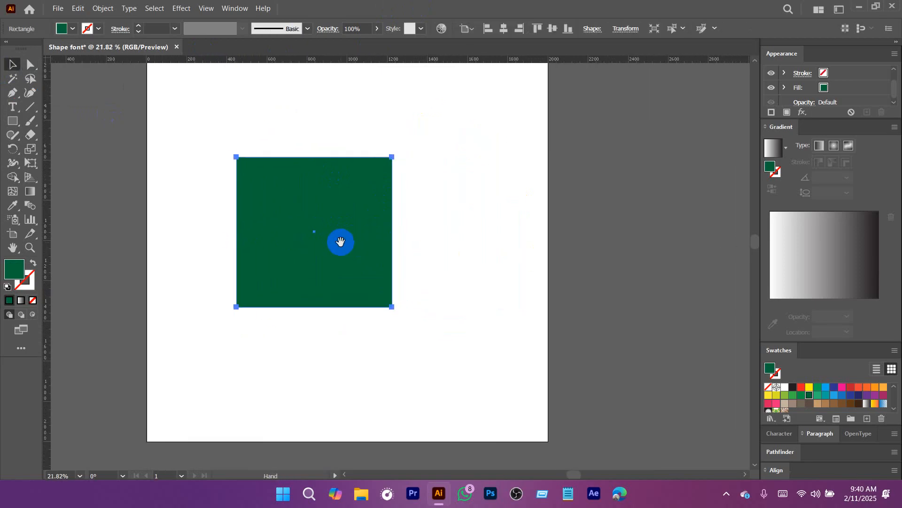
{"action": "left_click_drag", "start_coordinate": [421, 233], "coordinate": [338, 243]}
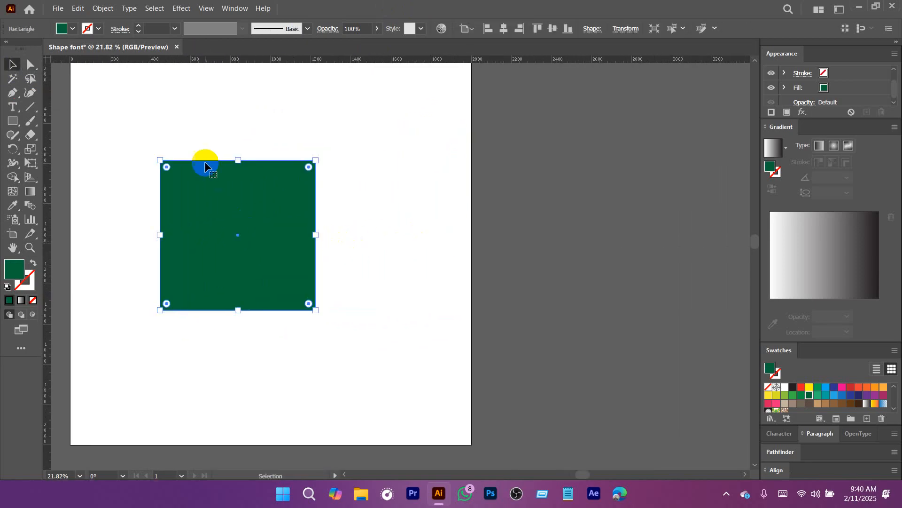
Reduce the green rectangle's height to about 370 px from its upper edge and move it up on the artboard
{"action": "left_click_drag", "start_coordinate": [238, 160], "coordinate": [241, 236]}
{"action": "left_click_drag", "start_coordinate": [246, 274], "coordinate": [326, 255]}
{"action": "key", "text": "ctrl+shift+a"}
{"action": "key", "text": "ctrl+space"}
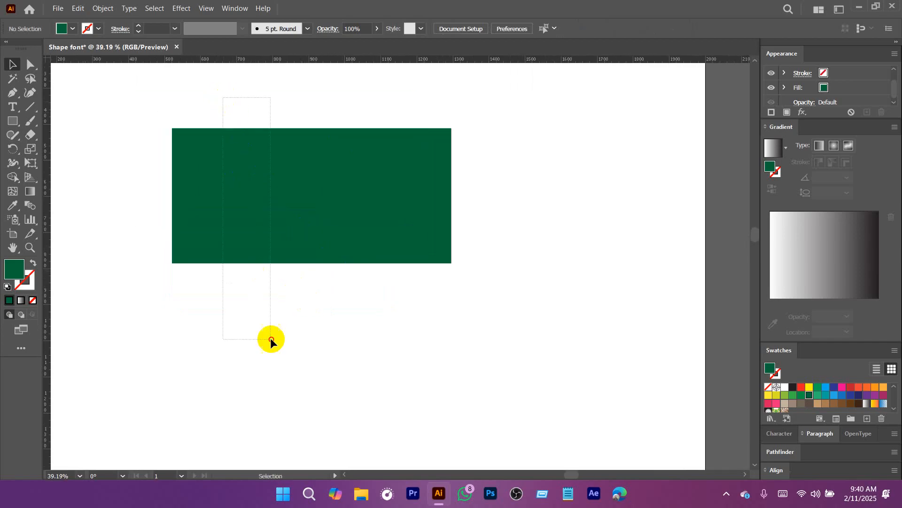
{"action": "left_click_drag", "start_coordinate": [271, 338], "coordinate": [248, 346]}
Change the green rectangle's fill to bright pink
{"action": "key", "text": "m"}
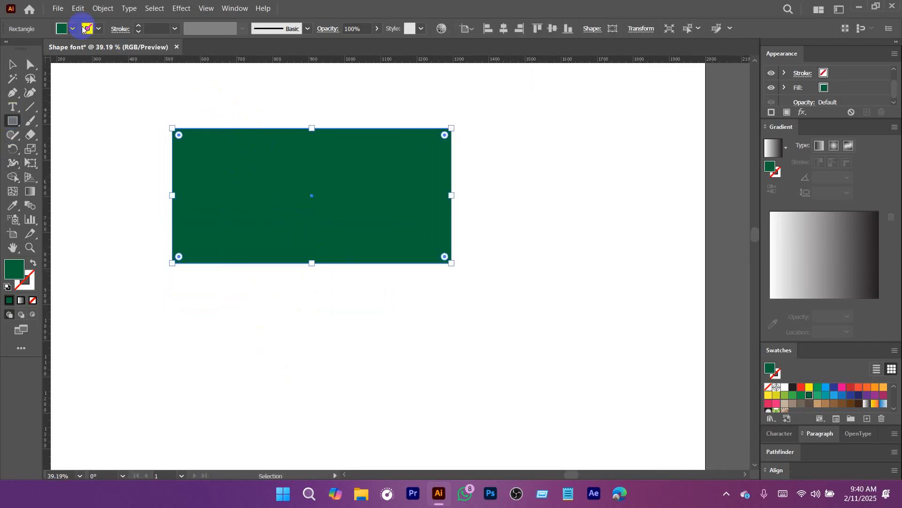
{"action": "left_click", "coordinate": [86, 29]}
{"action": "left_click", "coordinate": [84, 51]}
{"action": "left_click", "coordinate": [212, 110]}
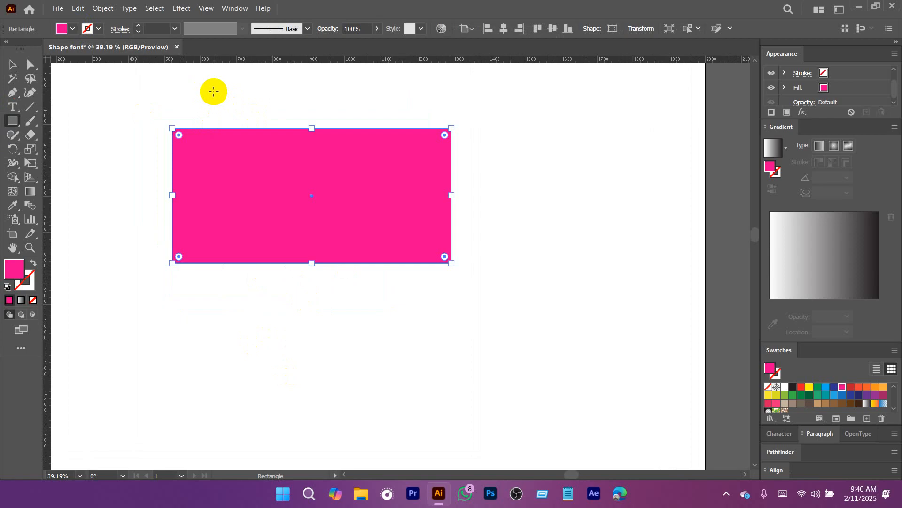
Draw two tall vertical bars about 800 px high across the pink rectangle and fill the right one with red
{"action": "mouse_move", "coordinate": [213, 91]}
{"action": "left_mouse_down"}
{"action": "mouse_move", "coordinate": [274, 369]}
{"action": "mouse_move", "coordinate": [287, 383]}
{"action": "left_mouse_up"}
{"action": "left_click_drag", "start_coordinate": [346, 103], "coordinate": [407, 389]}
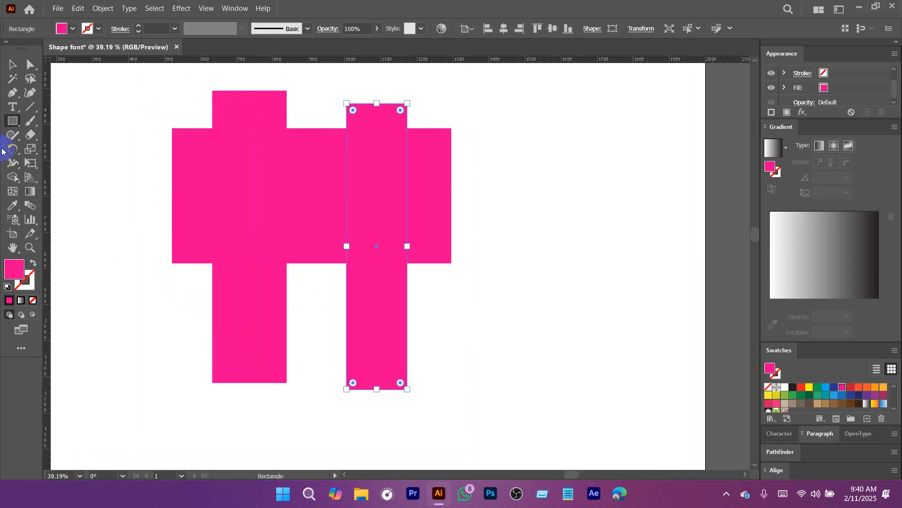
{"action": "left_click", "coordinate": [73, 29]}
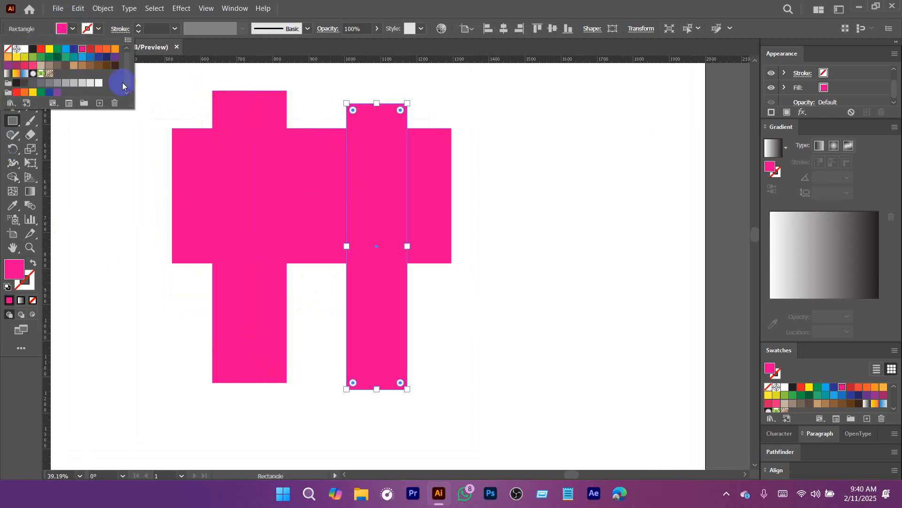
{"action": "key", "text": "v"}
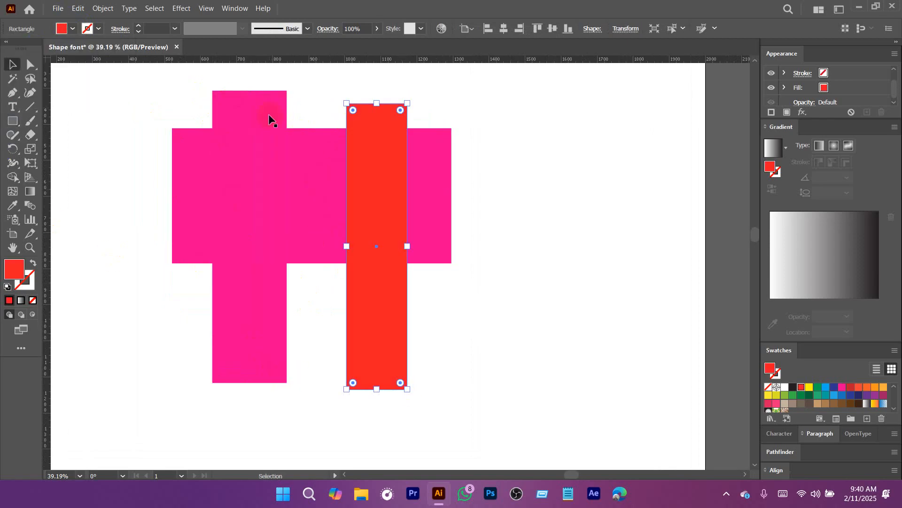
Fill the left vertical bar with black and move the red bar slightly up
{"action": "left_click", "coordinate": [272, 118]}
{"action": "left_click", "coordinate": [73, 29]}
{"action": "left_click", "coordinate": [31, 53]}
{"action": "left_click", "coordinate": [399, 140]}
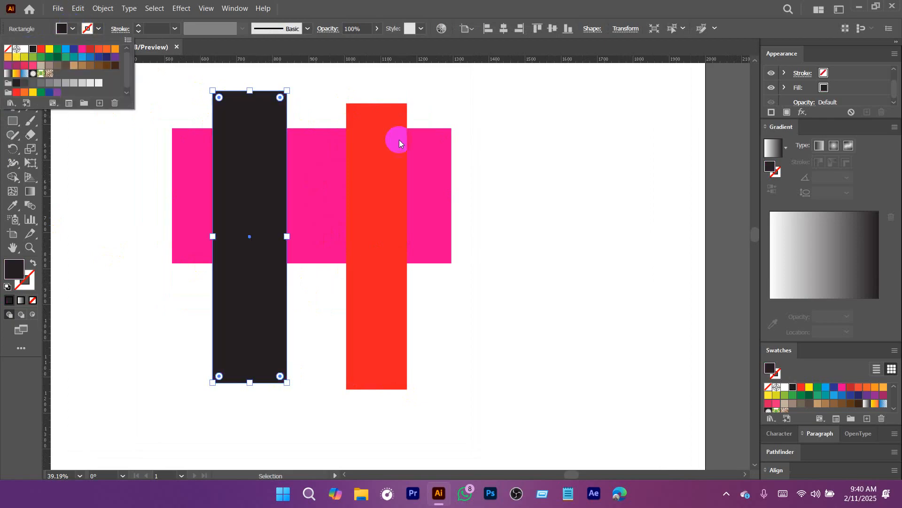
{"action": "left_click_drag", "start_coordinate": [372, 196], "coordinate": [370, 165]}
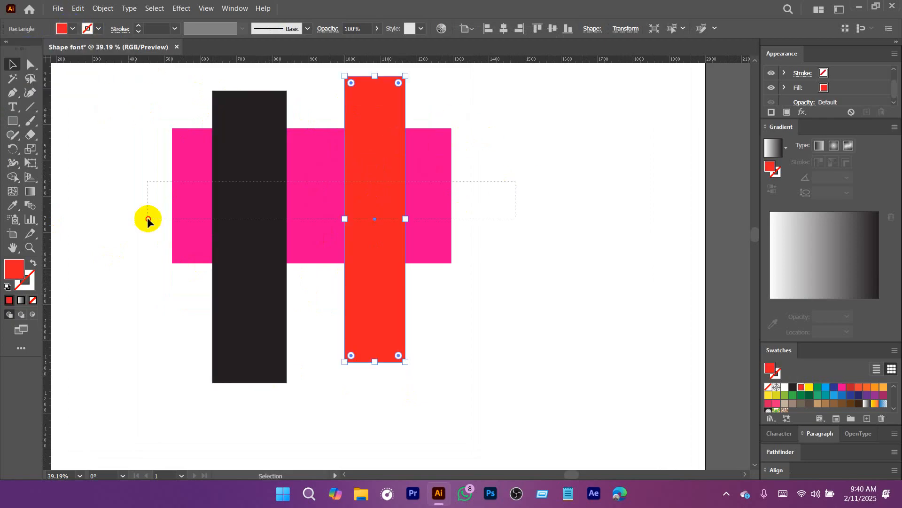
Try to distribute the three rectangles horizontally with the pink one as the key object
{"action": "key", "text": "ctrl+a"}
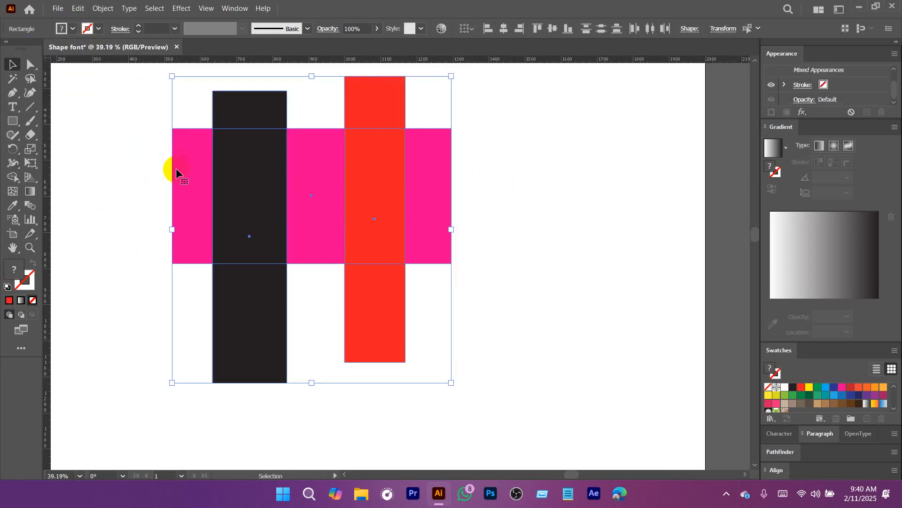
{"action": "left_click", "coordinate": [176, 168]}
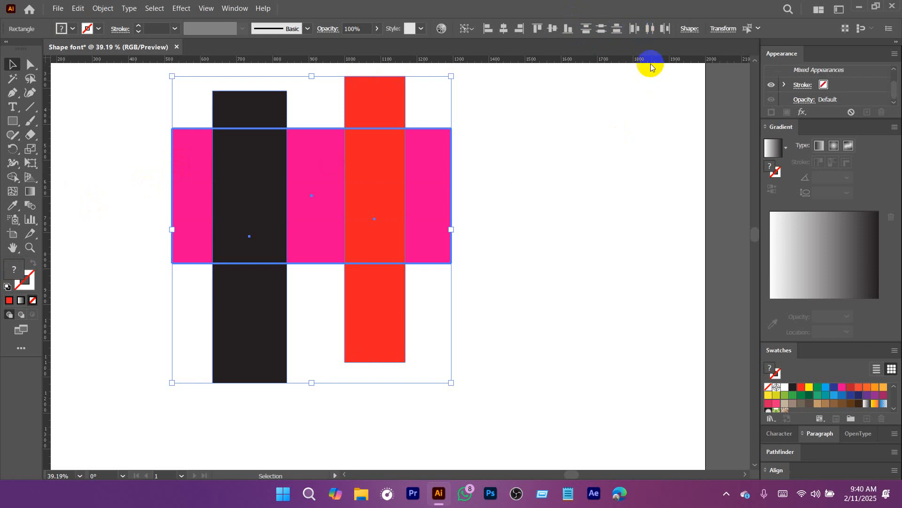
{"action": "left_click", "coordinate": [634, 29]}
{"action": "key", "text": "ctrl+z"}
Shift the black bar slightly up and to the right across the pink rectangle
{"action": "left_click_drag", "start_coordinate": [263, 210], "coordinate": [267, 185]}
{"action": "left_click_drag", "start_coordinate": [389, 204], "coordinate": [414, 261]}
{"action": "left_click_drag", "start_coordinate": [631, 202], "coordinate": [138, 283]}
{"action": "left_click", "coordinate": [460, 95]}
Float the Pathfinder panel on the canvas beside the rectangles and close the detached Paragraph panel
{"action": "left_click", "coordinate": [235, 9]}
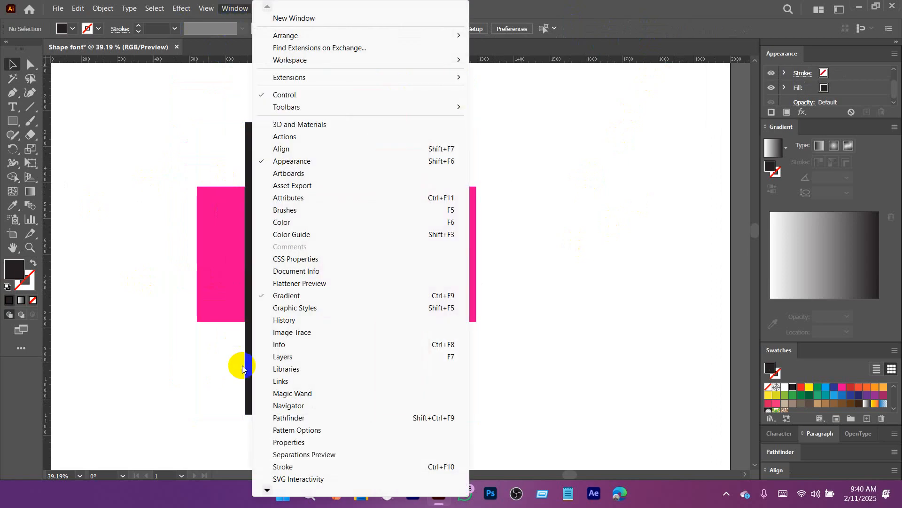
{"action": "left_click", "coordinate": [337, 404]}
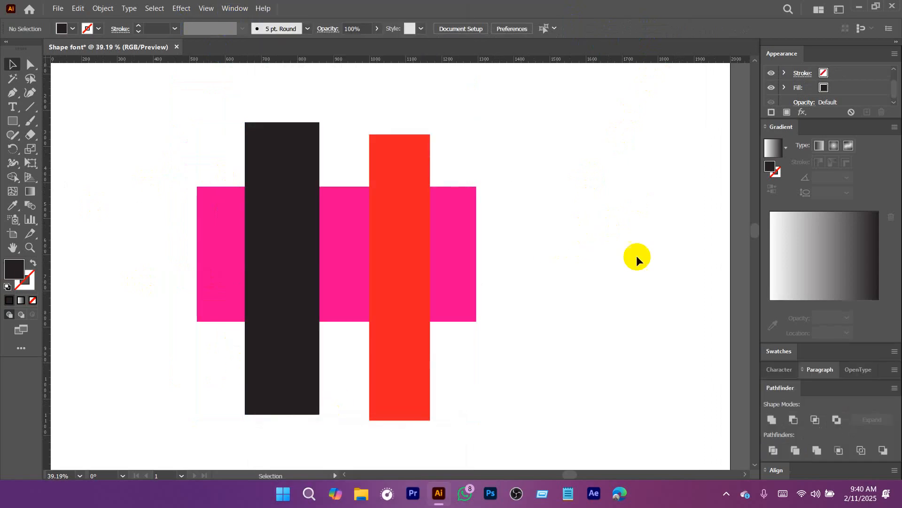
{"action": "left_click_drag", "start_coordinate": [821, 370], "coordinate": [603, 133]}
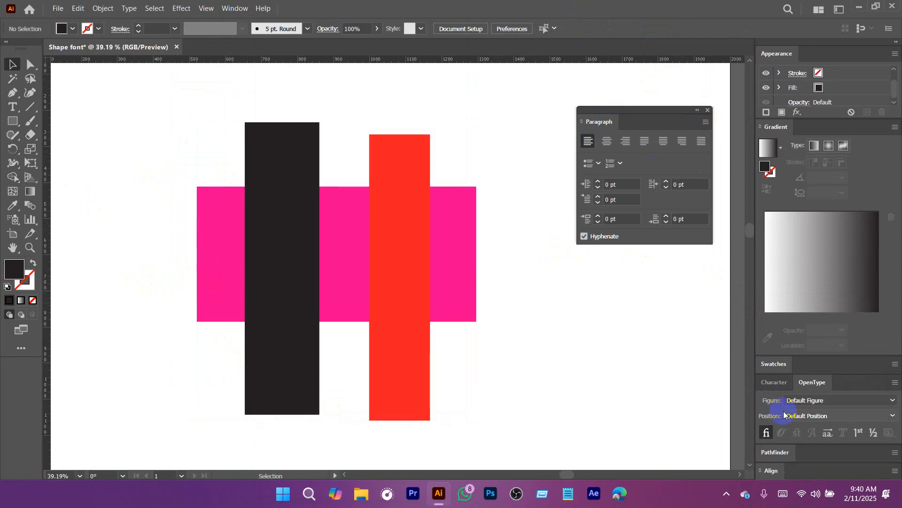
{"action": "left_click_drag", "start_coordinate": [775, 452], "coordinate": [622, 98]}
{"action": "left_click", "coordinate": [704, 114]}
{"action": "left_click", "coordinate": [569, 85]}
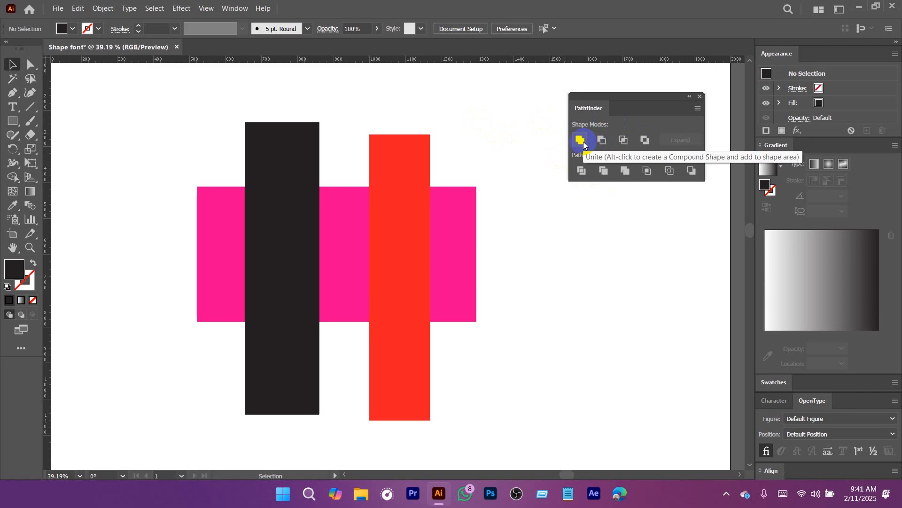
Rearrange the rectangles so the black and red bars cross the left and right parts of the pink one
{"action": "left_click_drag", "start_coordinate": [402, 193], "coordinate": [498, 208]}
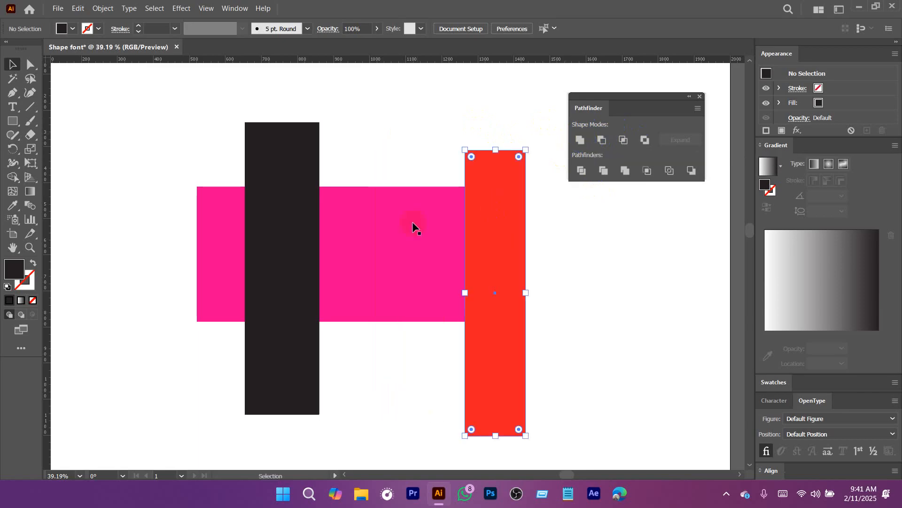
{"action": "left_click_drag", "start_coordinate": [290, 205], "coordinate": [251, 198]}
{"action": "left_click_drag", "start_coordinate": [347, 230], "coordinate": [344, 262]}
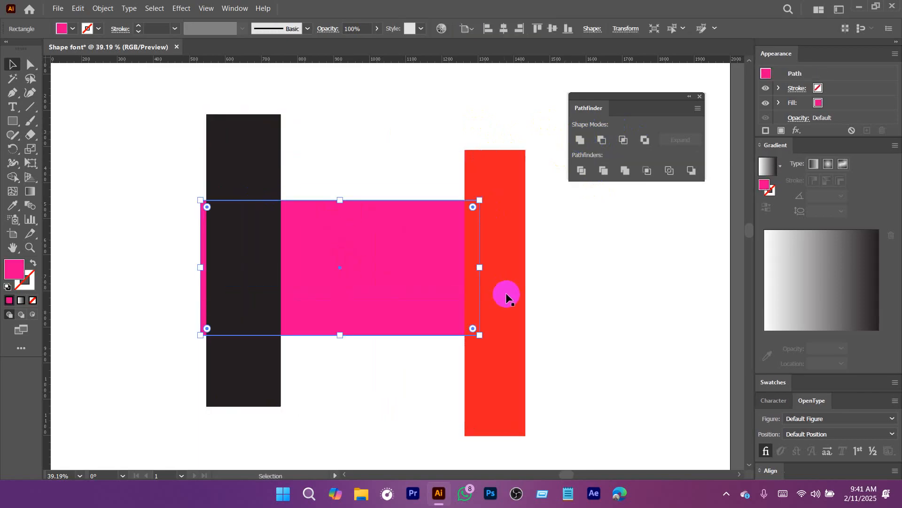
{"action": "left_click_drag", "start_coordinate": [506, 297], "coordinate": [419, 294]}
{"action": "left_click_drag", "start_coordinate": [266, 261], "coordinate": [286, 272]}
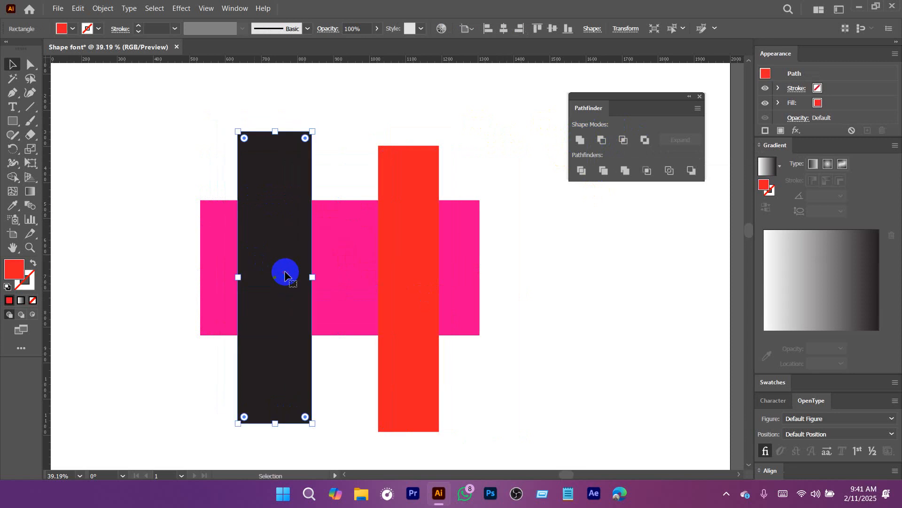
Centre the black and red bars vertically on the pink rectangle, using it as the key object
{"action": "key", "text": "ctrl+a"}
{"action": "left_click", "coordinate": [351, 246]}
{"action": "left_click", "coordinate": [553, 28]}
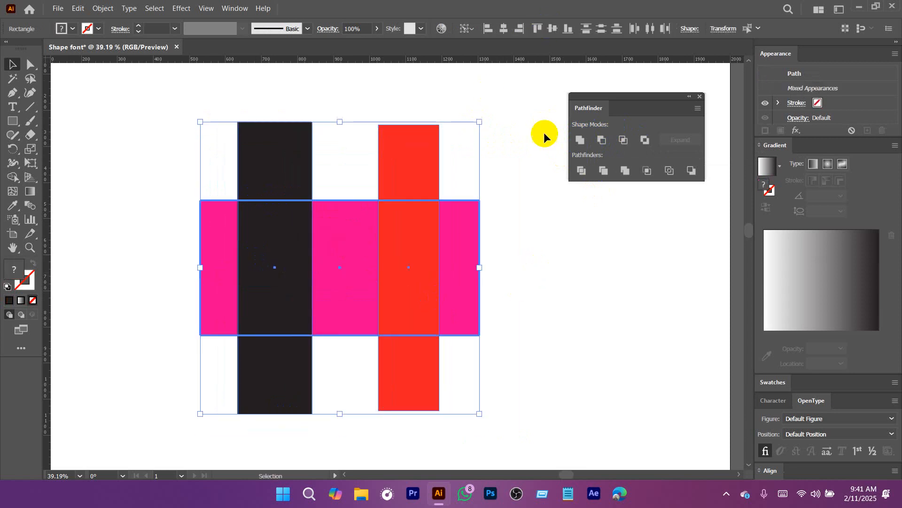
{"action": "left_click", "coordinate": [524, 187]}
Unite all three rectangles into a single shape with Pathfinder
{"action": "left_click", "coordinate": [291, 276]}
{"action": "key", "text": "ctrl+a"}
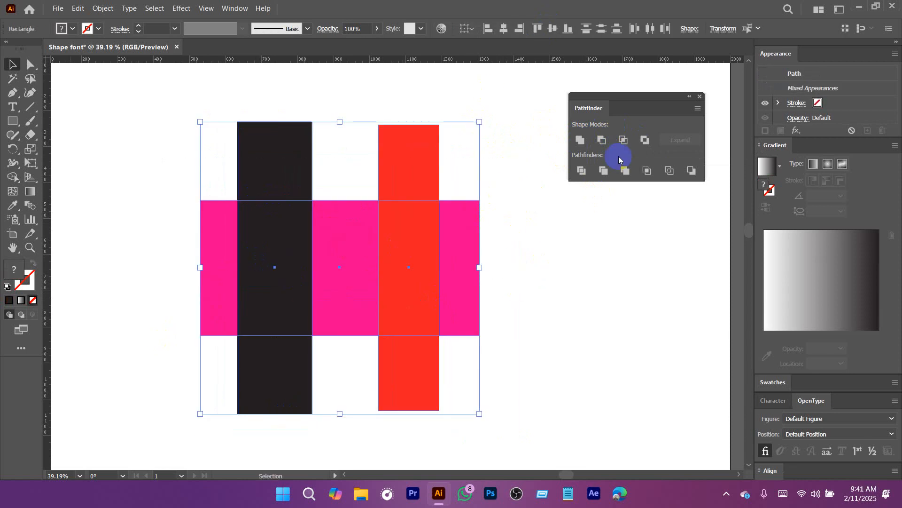
{"action": "left_click", "coordinate": [587, 146]}
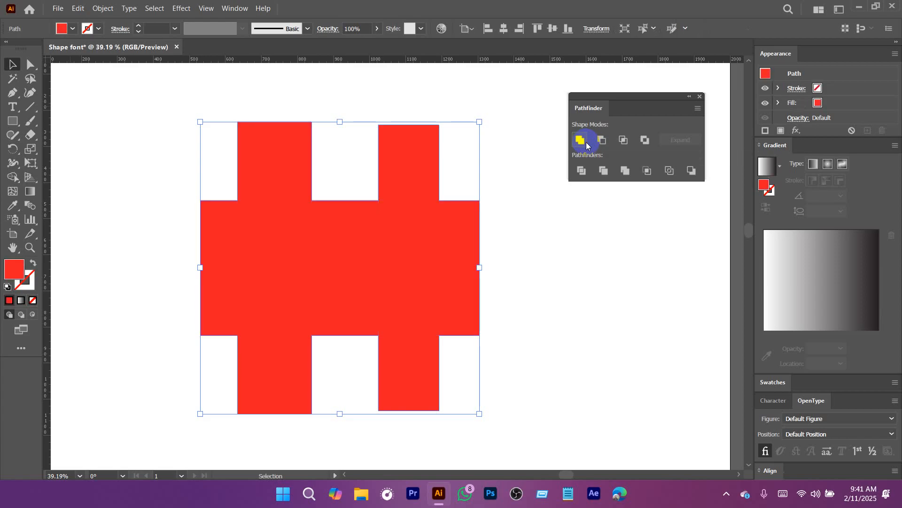
Move the united red shape around the artboard to test it as one piece
{"action": "left_click_drag", "start_coordinate": [345, 297], "coordinate": [334, 222]}
{"action": "left_click", "coordinate": [547, 211]}
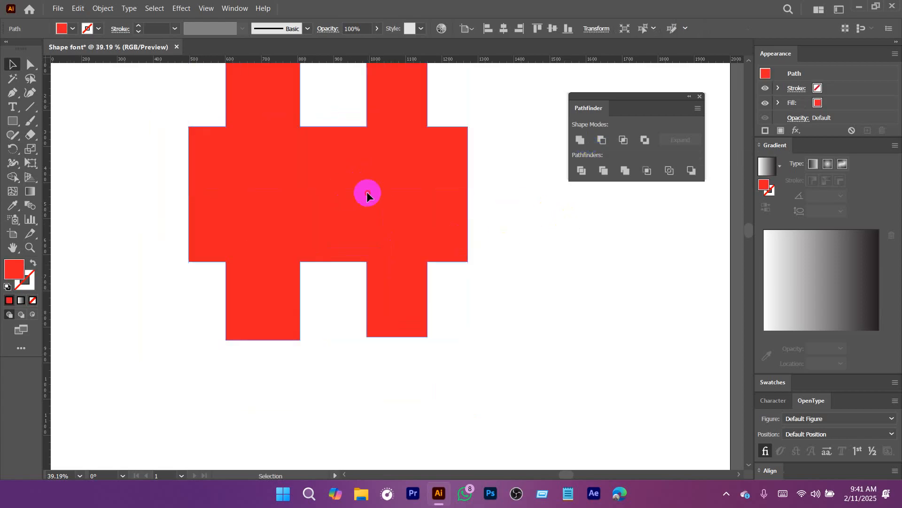
{"action": "left_click_drag", "start_coordinate": [367, 191], "coordinate": [507, 156]}
{"action": "left_click_drag", "start_coordinate": [343, 182], "coordinate": [156, 171]}
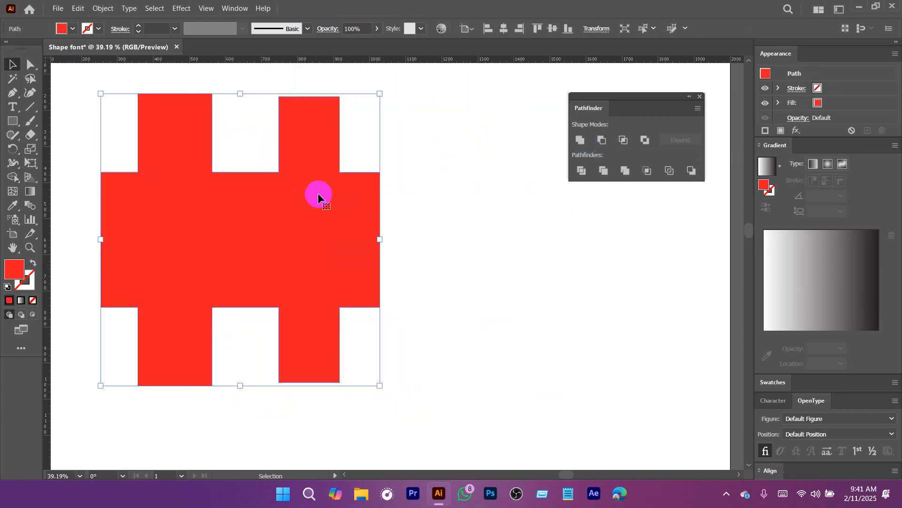
{"action": "key", "text": "ctrl+z"}
{"action": "key", "text": "ctrl+shift+z"}
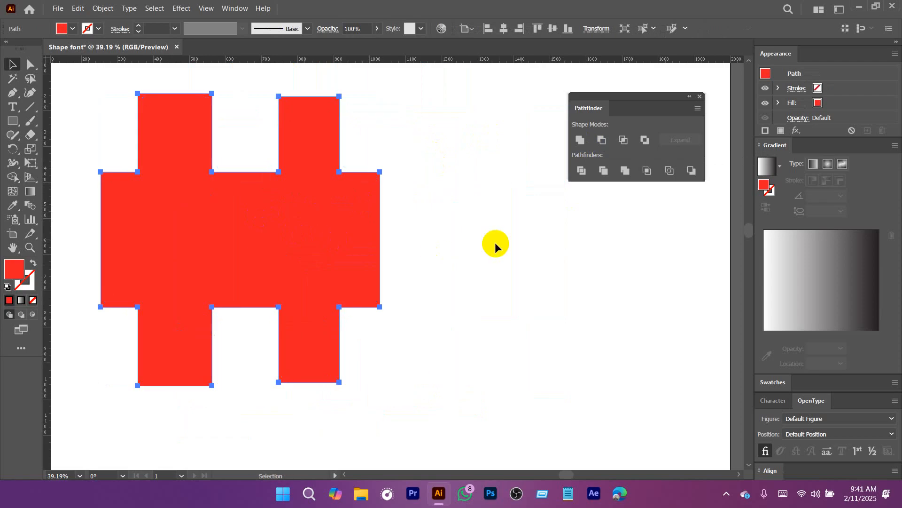
Undo the moves and the Unite operation to restore the three separate rectangles
{"action": "key", "text": "ctrl+z"}
{"action": "key", "text": "ctrl+z"}
{"action": "key", "text": "ctrl+z"}
{"action": "key", "text": "ctrl+shift+z"}
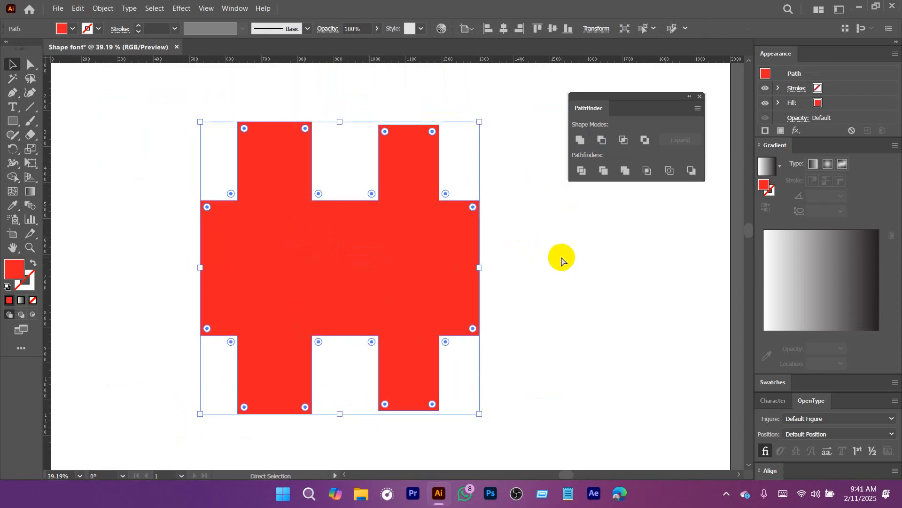
{"action": "key", "text": "ctrl+z"}
Group the three rectangles, shift the group slightly, and ungroup them again
{"action": "left_click_drag", "start_coordinate": [559, 227], "coordinate": [152, 323]}
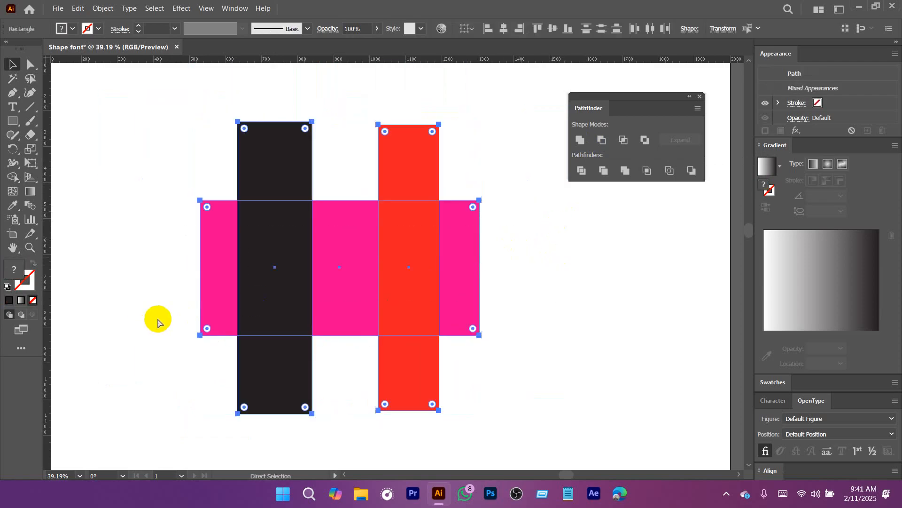
{"action": "key", "text": "ctrl+g"}
{"action": "left_click", "coordinate": [570, 269]}
{"action": "left_click_drag", "start_coordinate": [395, 244], "coordinate": [365, 244]}
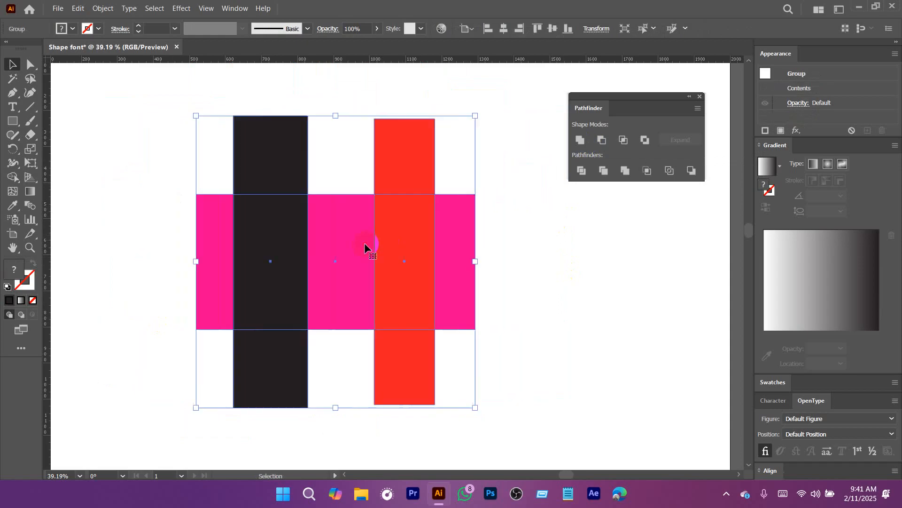
{"action": "right_click", "coordinate": [259, 151]}
{"action": "left_click", "coordinate": [310, 270]}
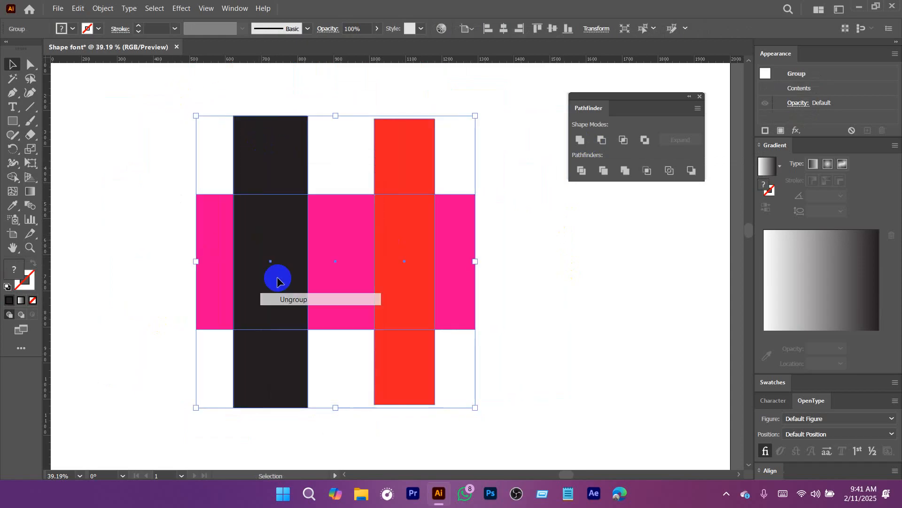
{"action": "key", "text": "ctrl+shift+a"}
Move the black, red and pink rectangles individually, and undo those moves
{"action": "left_click_drag", "start_coordinate": [268, 157], "coordinate": [146, 146]}
{"action": "left_click_drag", "start_coordinate": [418, 177], "coordinate": [533, 189]}
{"action": "left_click_drag", "start_coordinate": [313, 250], "coordinate": [328, 267]}
{"action": "key", "text": "ctrl+z"}
{"action": "key", "text": "ctrl+z"}
{"action": "key", "text": "ctrl+z"}
{"action": "key", "text": "ctrl+z"}
{"action": "key", "text": "ctrl+z"}
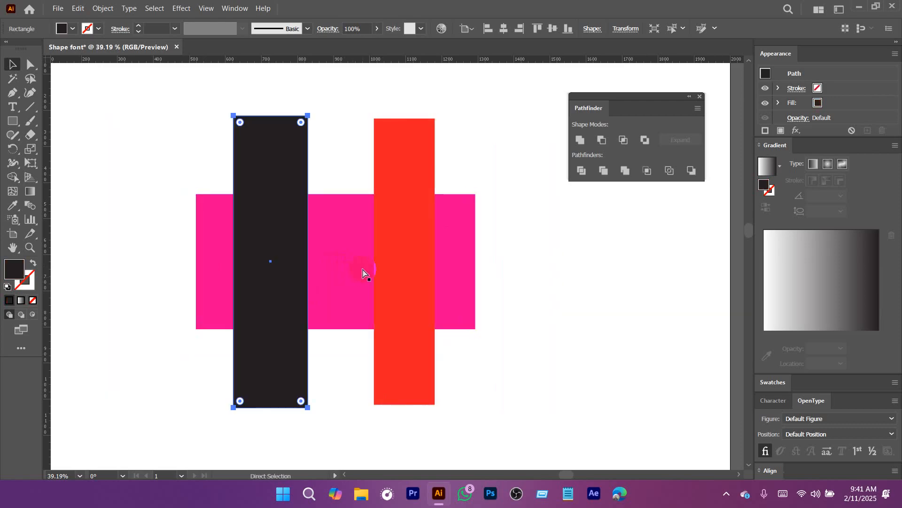
Unite the black, pink and red rectangles with Pathfinder and shift the merged shape slightly up and left
{"action": "left_click_drag", "start_coordinate": [510, 157], "coordinate": [63, 375]}
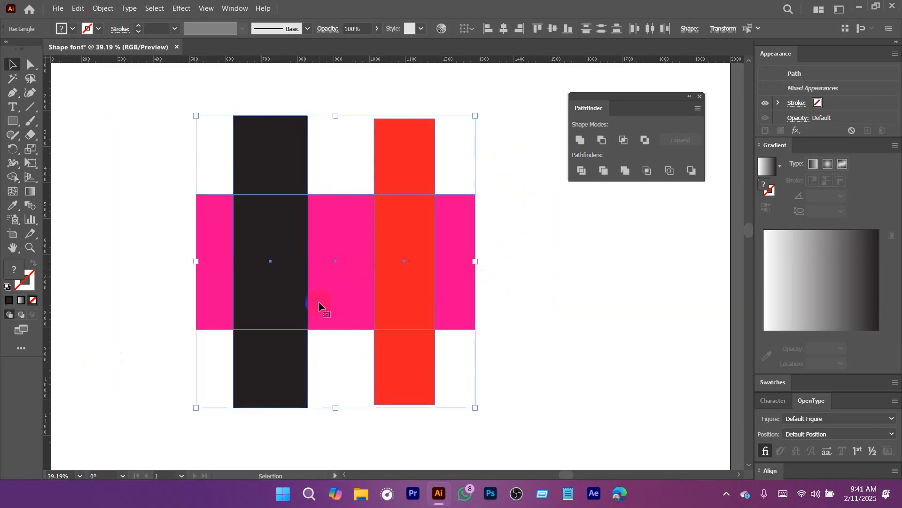
{"action": "left_click", "coordinate": [580, 140]}
{"action": "left_click_drag", "start_coordinate": [353, 243], "coordinate": [332, 243]}
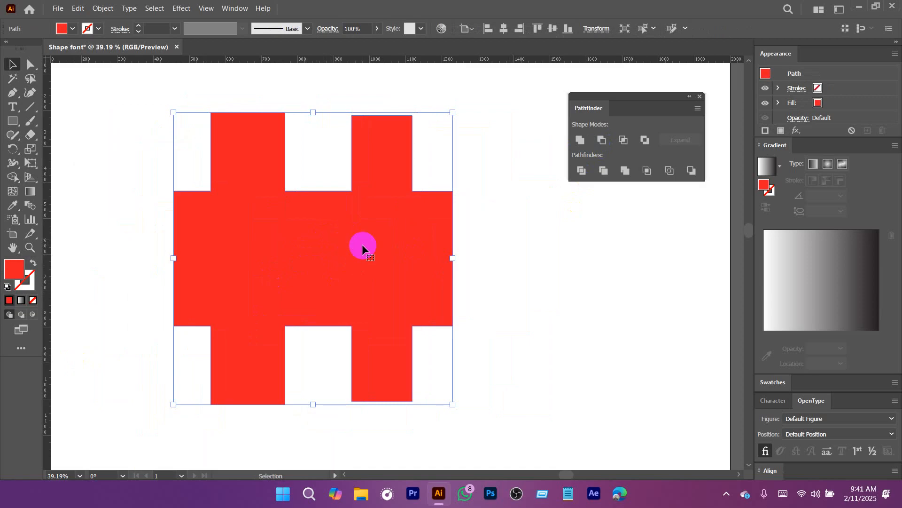
{"action": "left_click", "coordinate": [537, 294]}
{"action": "left_click", "coordinate": [405, 255]}
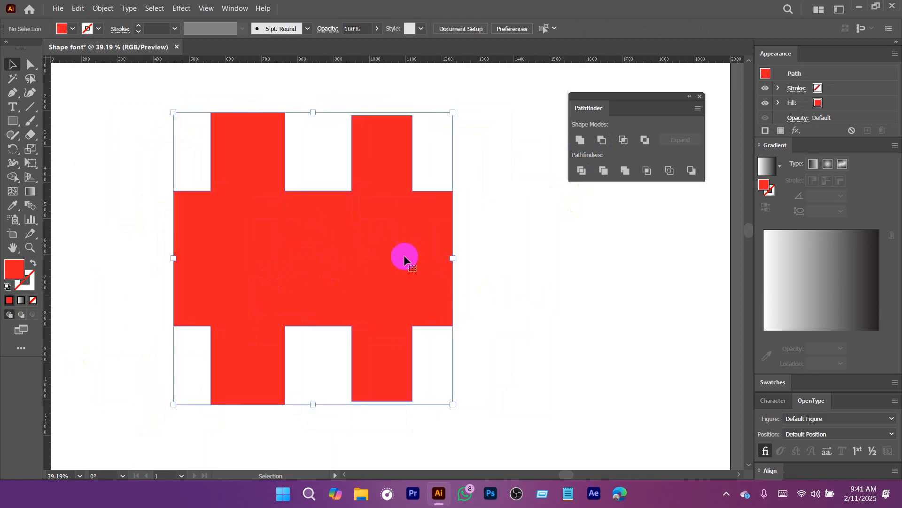
{"action": "left_click_drag", "start_coordinate": [352, 256], "coordinate": [318, 231]}
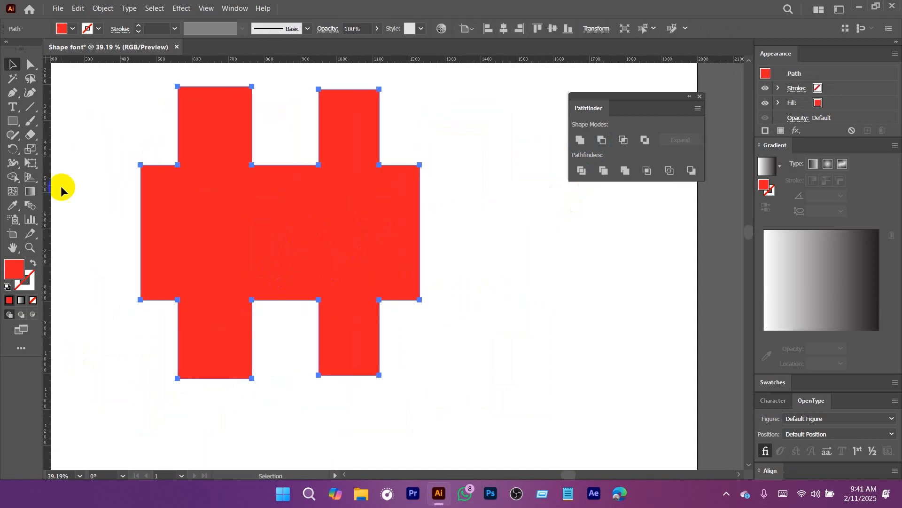
Draw a small horizontal rectangle inside the red shape's middle band and fill it with yellow
{"action": "left_click", "coordinate": [13, 124]}
{"action": "left_click_drag", "start_coordinate": [226, 212], "coordinate": [371, 269]}
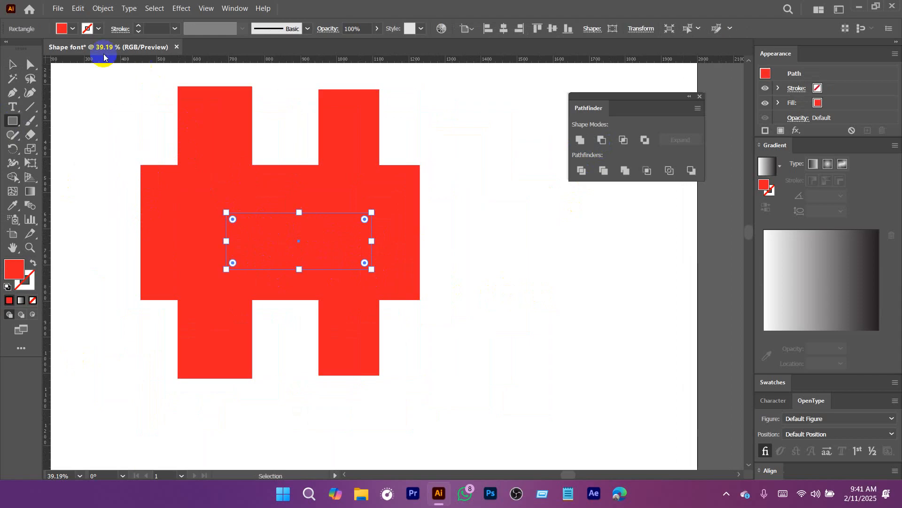
{"action": "left_click", "coordinate": [72, 29]}
{"action": "left_click", "coordinate": [25, 48]}
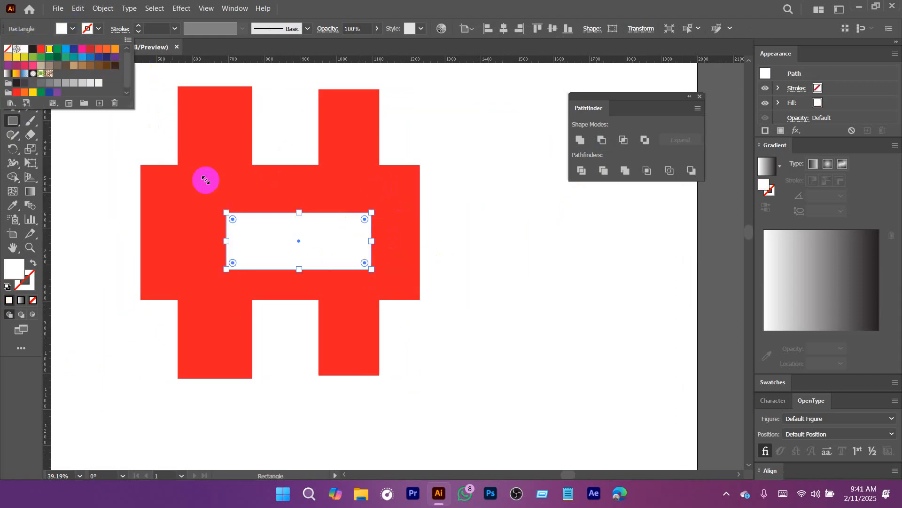
{"action": "left_click", "coordinate": [49, 48]}
{"action": "key", "text": "Escape"}
{"action": "key", "text": "v"}
Centre the yellow rectangle horizontally and vertically on the red shape
{"action": "left_click_drag", "start_coordinate": [461, 222], "coordinate": [308, 262]}
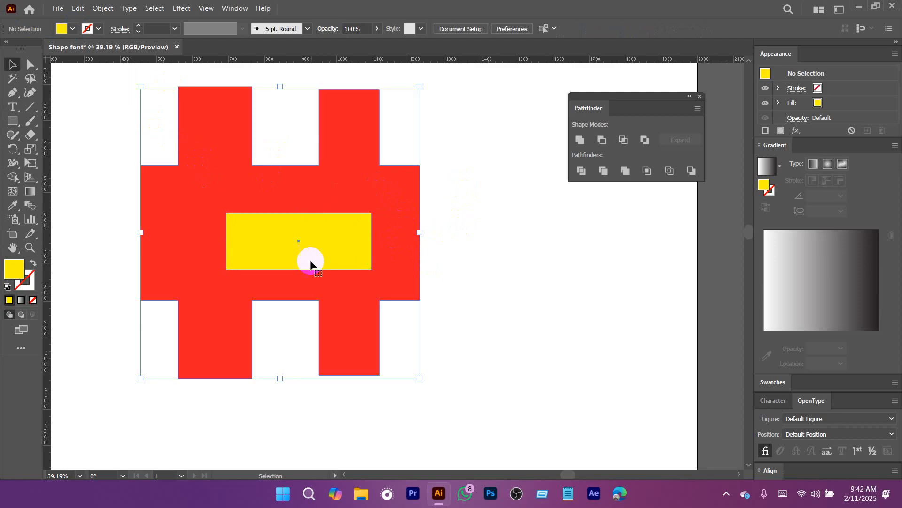
{"action": "left_click", "coordinate": [504, 28]}
{"action": "left_click", "coordinate": [546, 29]}
{"action": "left_click", "coordinate": [494, 196]}
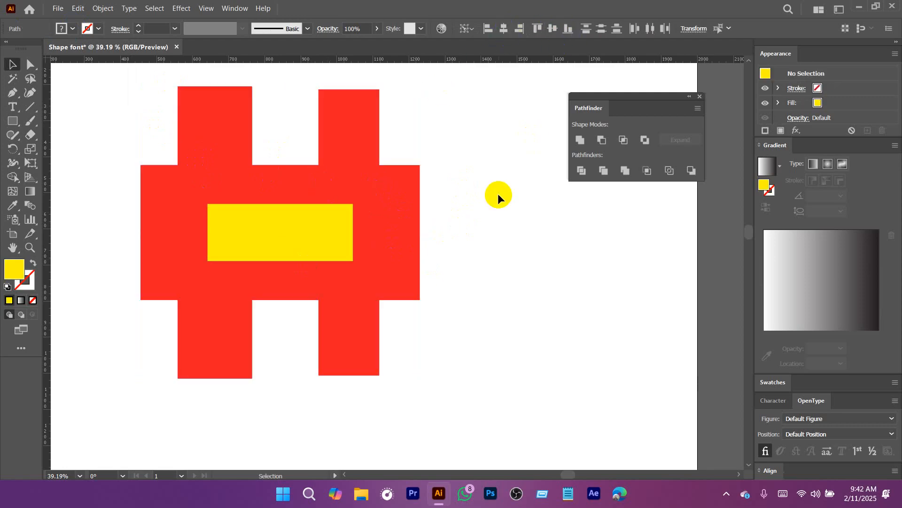
{"action": "left_click", "coordinate": [264, 298]}
{"action": "left_click", "coordinate": [528, 241]}
{"action": "mouse_move", "coordinate": [303, 230]}
{"action": "left_mouse_down"}
{"action": "mouse_move", "coordinate": [348, 262]}
{"action": "mouse_move", "coordinate": [329, 267]}
{"action": "mouse_move", "coordinate": [317, 240]}
{"action": "mouse_move", "coordinate": [301, 233]}
{"action": "left_mouse_up"}
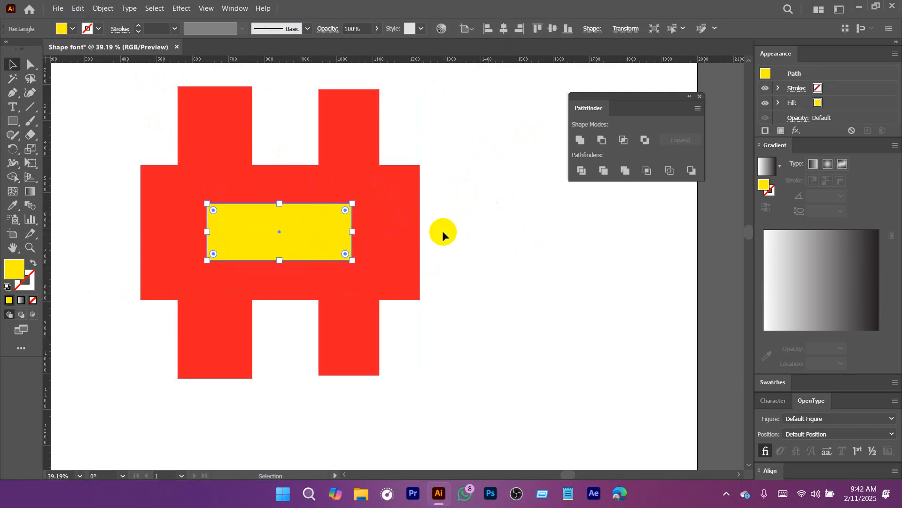
Send the yellow rectangle to the back, behind the red shape
{"action": "left_click_drag", "start_coordinate": [478, 137], "coordinate": [100, 353]}
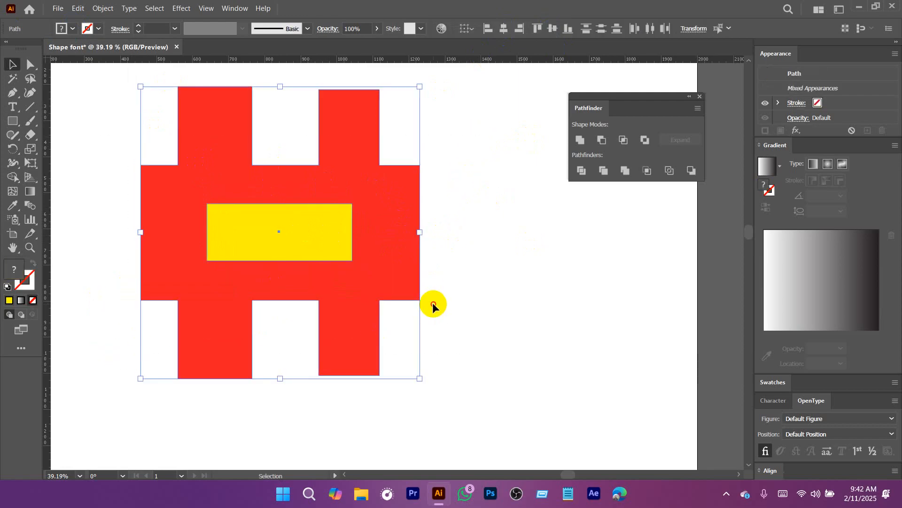
{"action": "left_click", "coordinate": [433, 304]}
{"action": "left_click", "coordinate": [328, 248]}
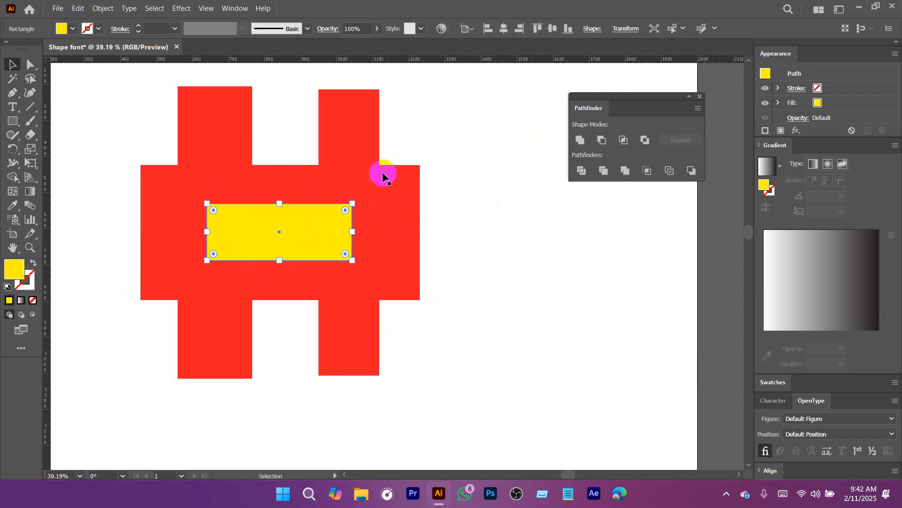
{"action": "left_click", "coordinate": [413, 190]}
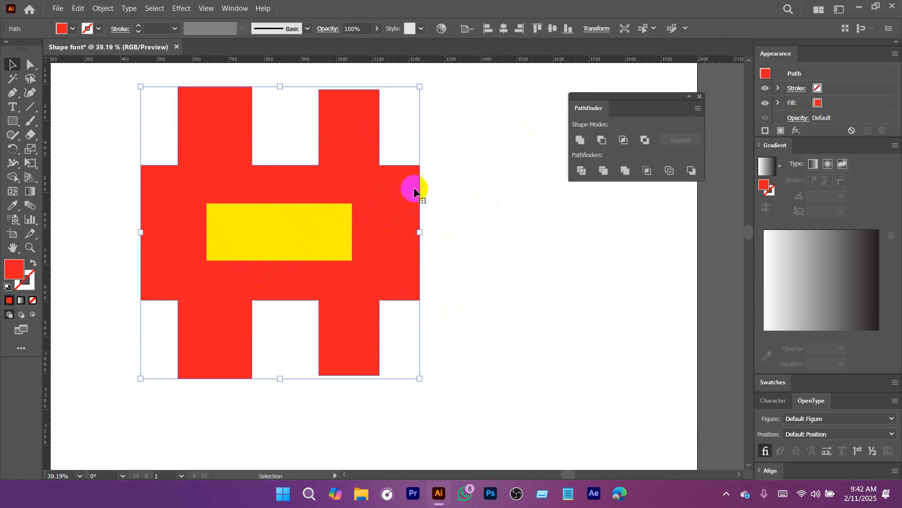
{"action": "right_click", "coordinate": [291, 226]}
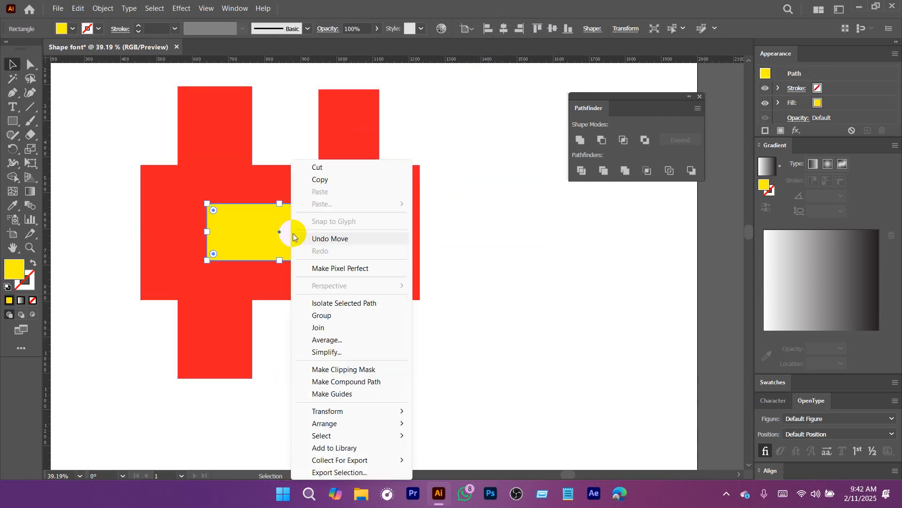
{"action": "mouse_move", "coordinate": [355, 425]}
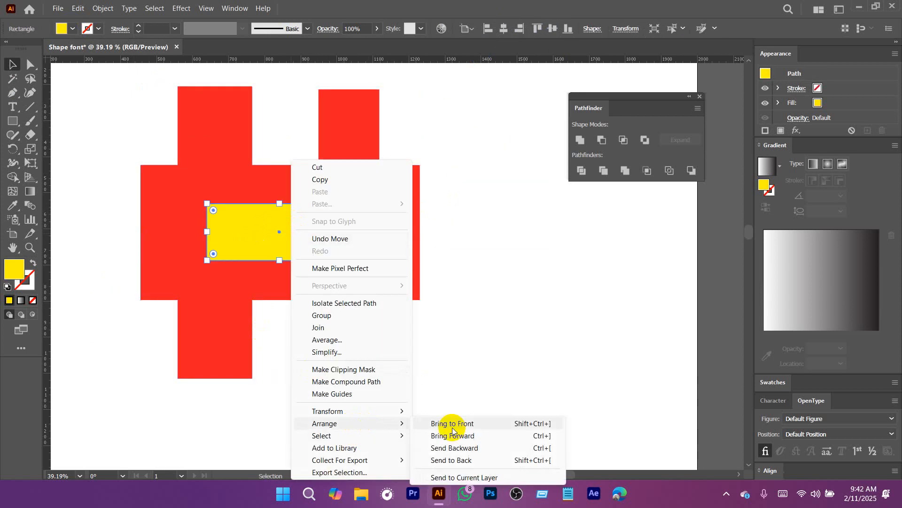
{"action": "left_click", "coordinate": [448, 460]}
{"action": "left_click", "coordinate": [462, 179]}
{"action": "key", "text": "ctrl+a"}
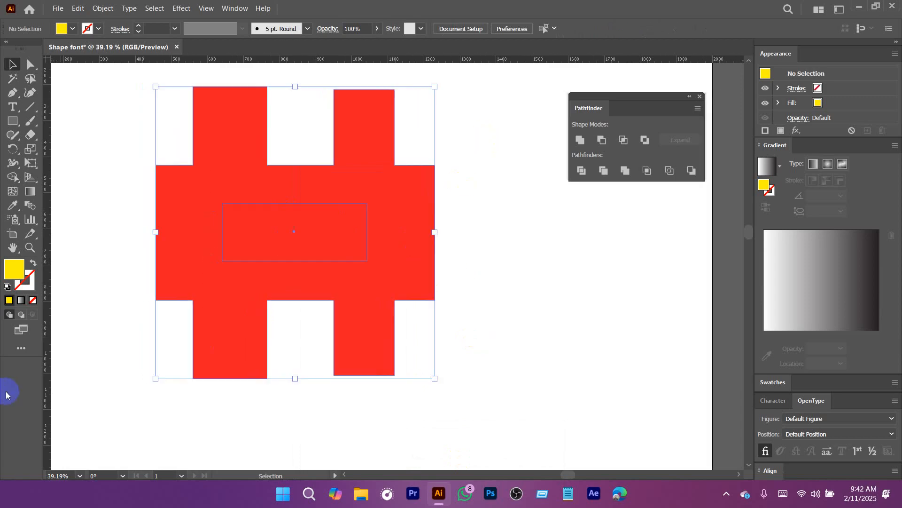
{"action": "left_click", "coordinate": [461, 314]}
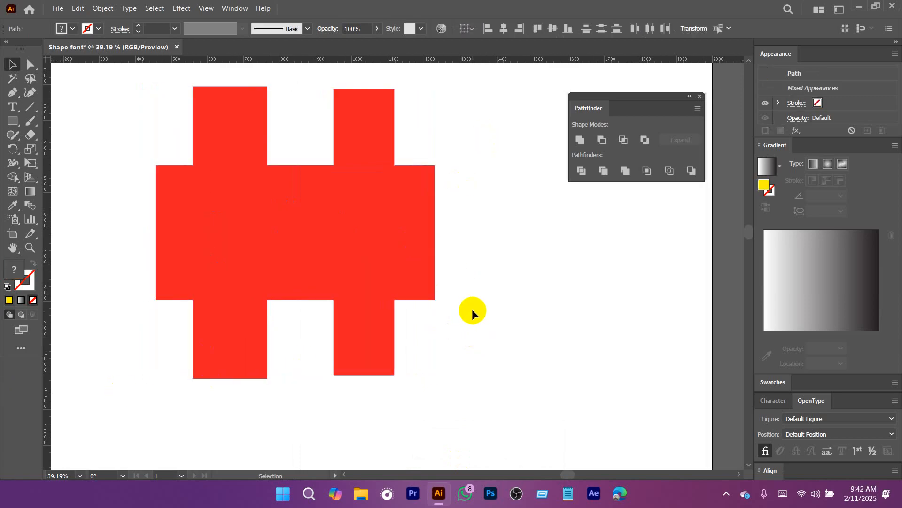
Send the red shape backward behind the yellow rectangle
{"action": "left_click", "coordinate": [366, 224]}
{"action": "key", "text": "ctrl+["}
{"action": "left_click", "coordinate": [603, 275]}
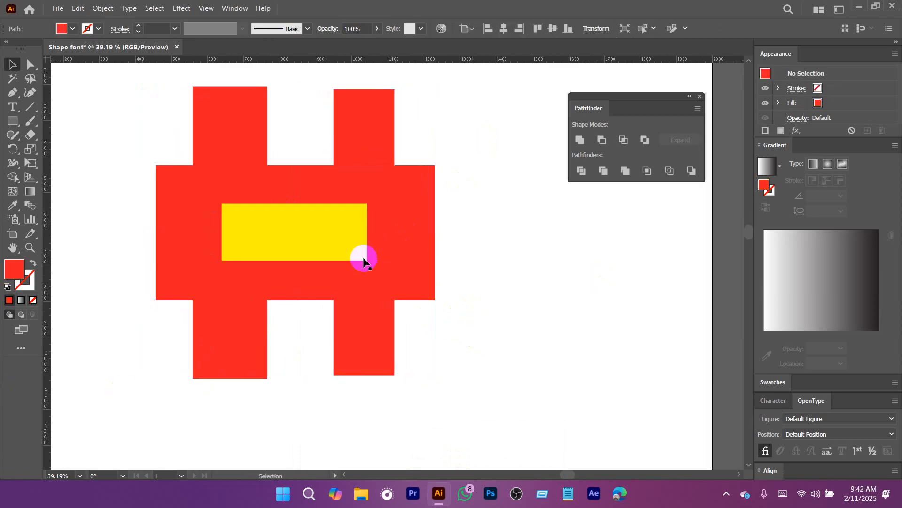
Cut the yellow rectangle out of the red shape with Pathfinder's Minus Front
{"action": "left_click", "coordinate": [315, 234]}
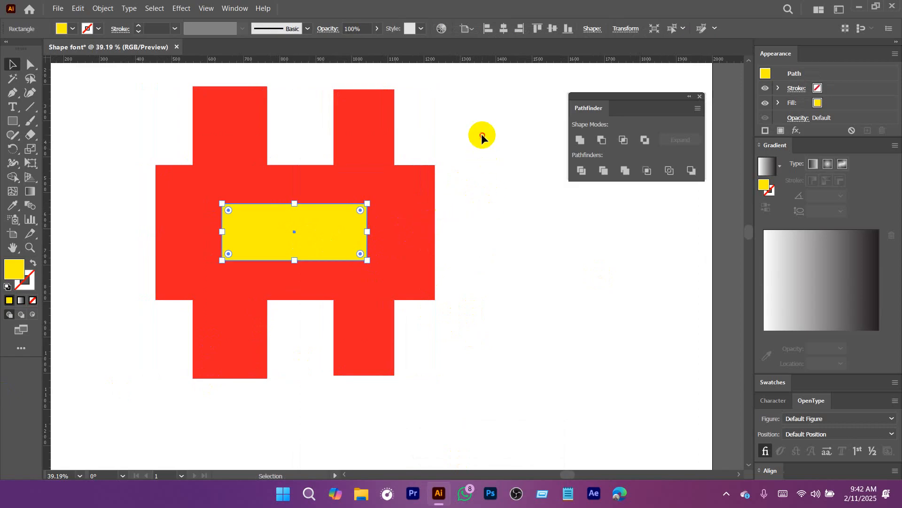
{"action": "left_click_drag", "start_coordinate": [481, 134], "coordinate": [162, 325]}
{"action": "left_click", "coordinate": [607, 143]}
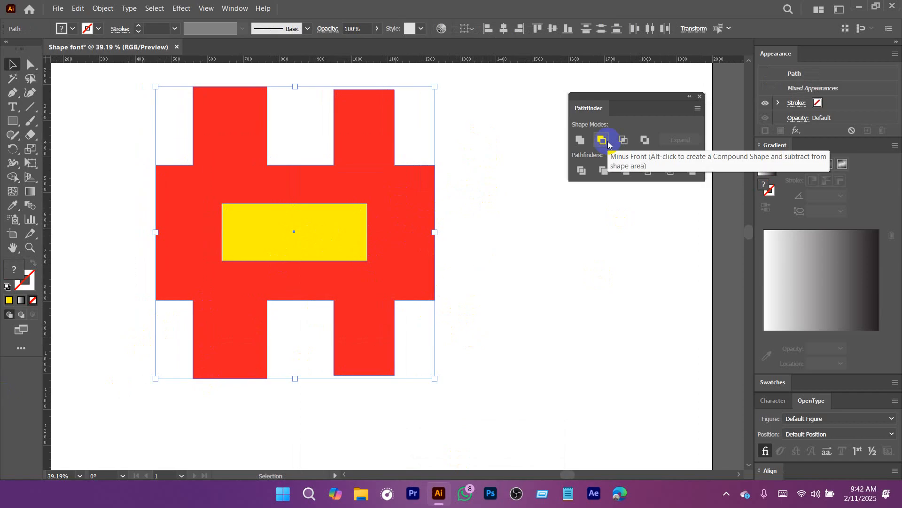
{"action": "left_click", "coordinate": [608, 142]}
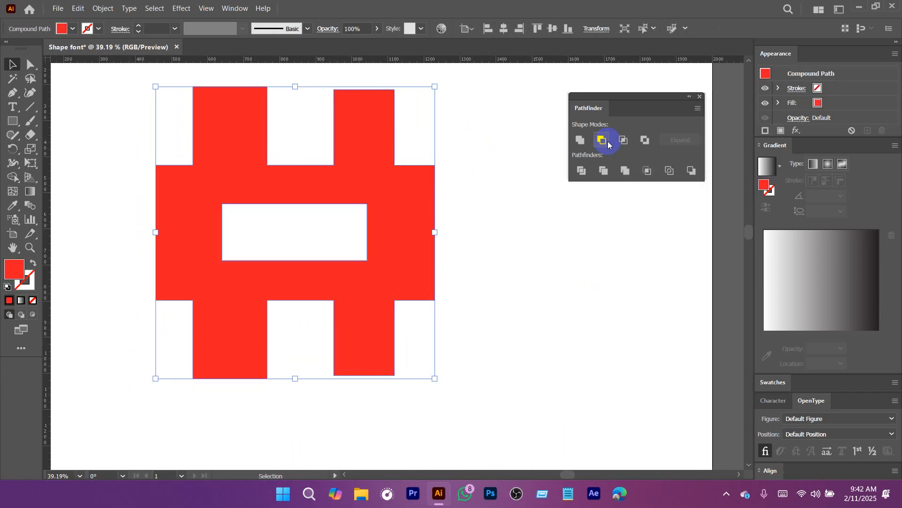
{"action": "left_click", "coordinate": [534, 282]}
Move the cut-out red shape to the artboard's upper-left corner, mostly outside the artboard
{"action": "left_click_drag", "start_coordinate": [388, 287], "coordinate": [190, 179]}
{"action": "scroll", "coordinate": [276, 298], "scroll_direction": "down", "scroll_amount": 3}
{"action": "left_click", "coordinate": [369, 296]}
{"action": "left_click_drag", "start_coordinate": [291, 158], "coordinate": [384, 293]}
{"action": "left_click_drag", "start_coordinate": [383, 293], "coordinate": [516, 360]}
{"action": "left_click_drag", "start_coordinate": [387, 314], "coordinate": [190, 147]}
{"action": "left_click", "coordinate": [358, 229]}
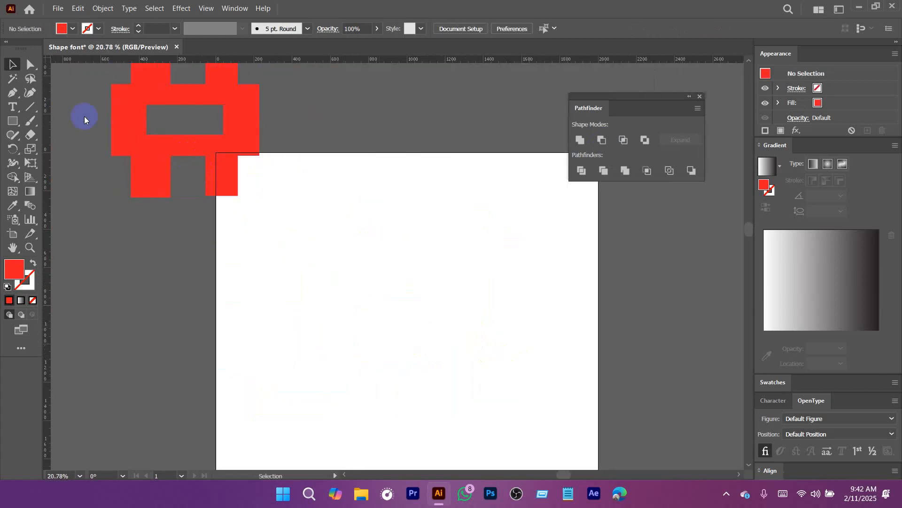
Draw a wide rounded rectangle on the artboard and increase its upper-left corner radius to about 346 px
{"action": "left_click_drag", "start_coordinate": [16, 120], "coordinate": [71, 133]}
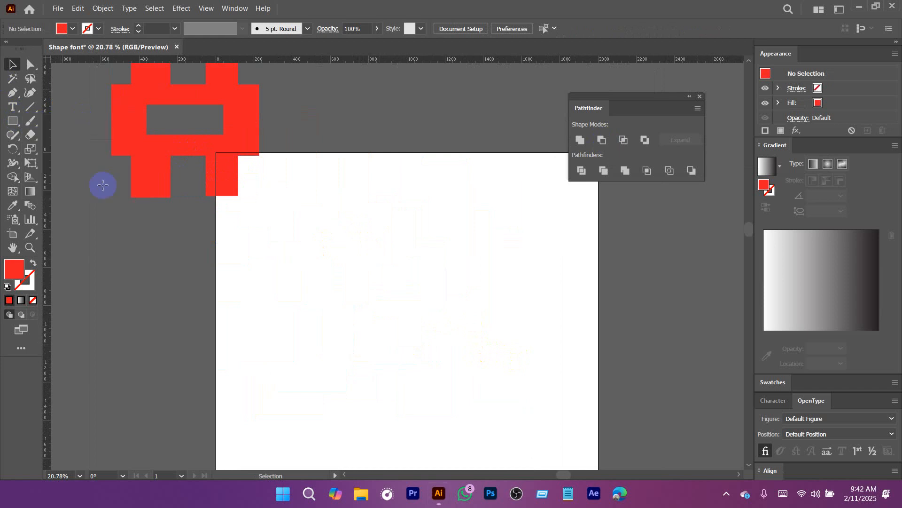
{"action": "left_click_drag", "start_coordinate": [282, 275], "coordinate": [510, 377]}
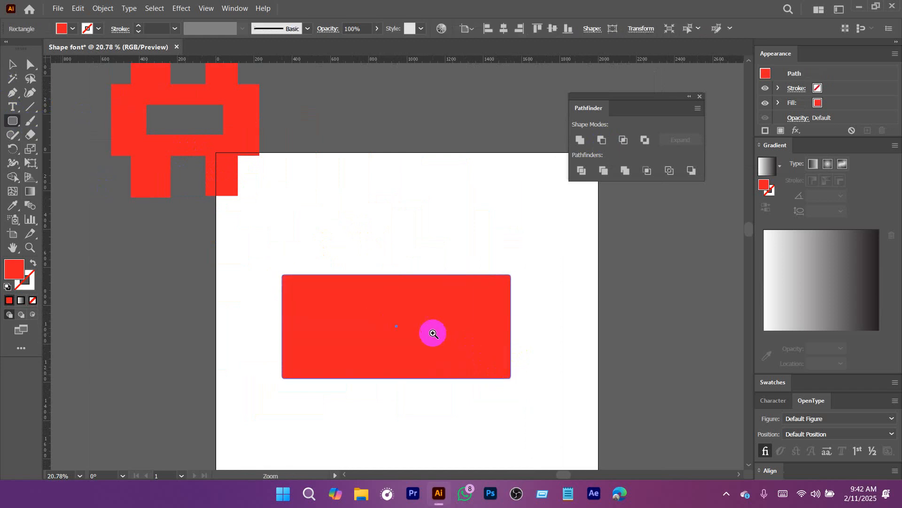
{"action": "left_click_drag", "start_coordinate": [432, 333], "coordinate": [465, 331]}
{"action": "left_click_drag", "start_coordinate": [378, 319], "coordinate": [406, 275]}
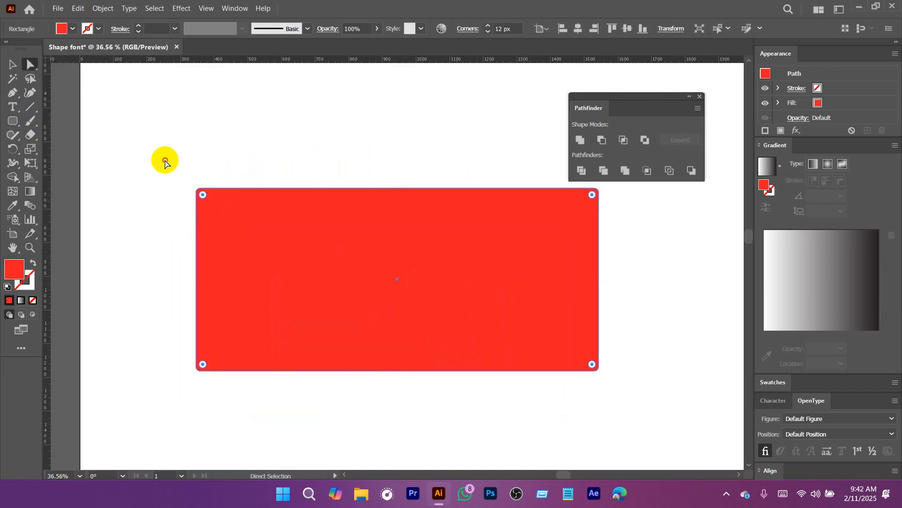
{"action": "key", "text": "a"}
{"action": "left_click_drag", "start_coordinate": [203, 195], "coordinate": [320, 300]}
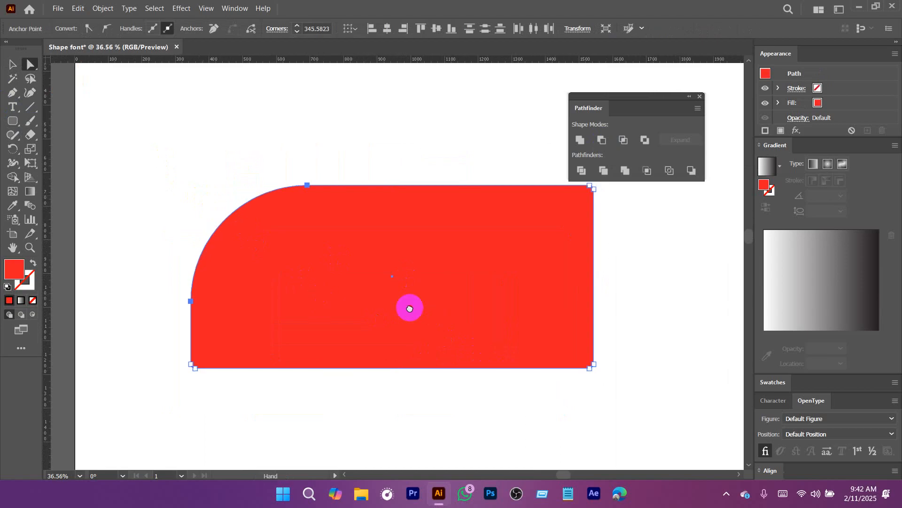
Draw a circle, place it over the lower-right corner of the rounded red shape, and fill it with yellow
{"action": "scroll", "coordinate": [318, 299], "scroll_direction": "down", "scroll_amount": 3, "text": "alt"}
{"action": "mouse_move", "coordinate": [13, 121]}
{"action": "left_mouse_down"}
{"action": "mouse_move", "coordinate": [58, 162]}
{"action": "mouse_move", "coordinate": [61, 121]}
{"action": "mouse_move", "coordinate": [76, 150]}
{"action": "left_mouse_up"}
{"action": "left_click_drag", "start_coordinate": [364, 130], "coordinate": [477, 238]}
{"action": "key", "text": "v"}
{"action": "left_click_drag", "start_coordinate": [422, 168], "coordinate": [453, 296]}
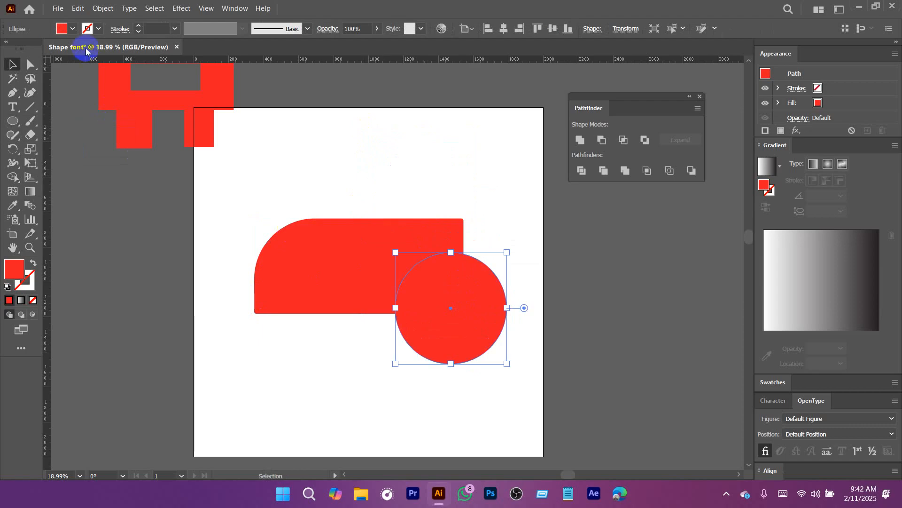
{"action": "left_click", "coordinate": [62, 28]}
{"action": "left_click", "coordinate": [51, 49]}
{"action": "left_click", "coordinate": [363, 136]}
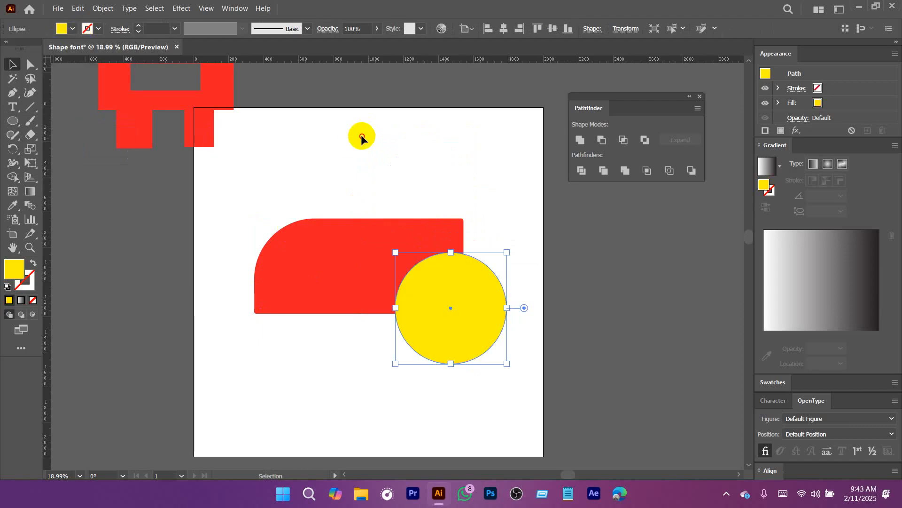
Move the yellow circle slightly left over the red shape's lower-right corner and subtract it from the red shape with Minus Front
{"action": "scroll", "coordinate": [395, 258], "scroll_direction": "up", "scroll_amount": 4}
{"action": "left_click_drag", "start_coordinate": [478, 311], "coordinate": [513, 257]}
{"action": "left_click_drag", "start_coordinate": [591, 350], "coordinate": [483, 336]}
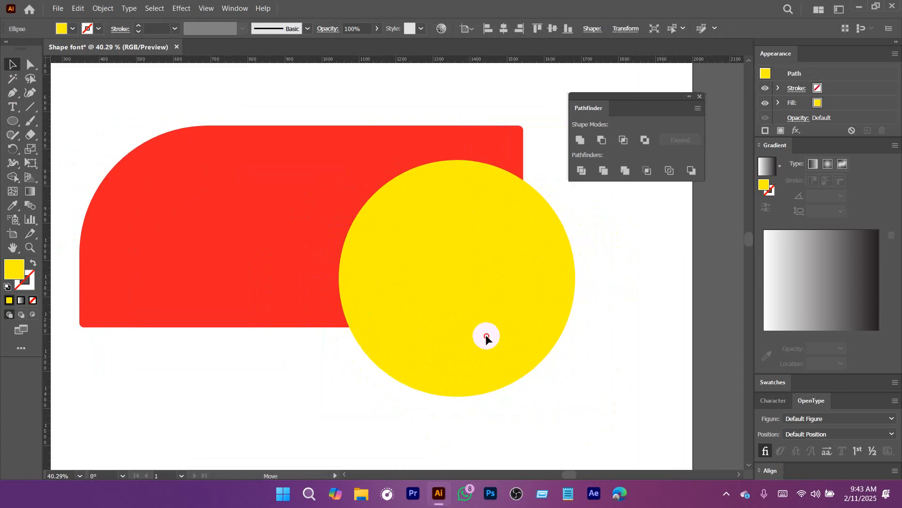
{"action": "key", "text": "ctrl+alt+space"}
{"action": "left_click", "coordinate": [449, 268], "text": "ctrl+alt"}
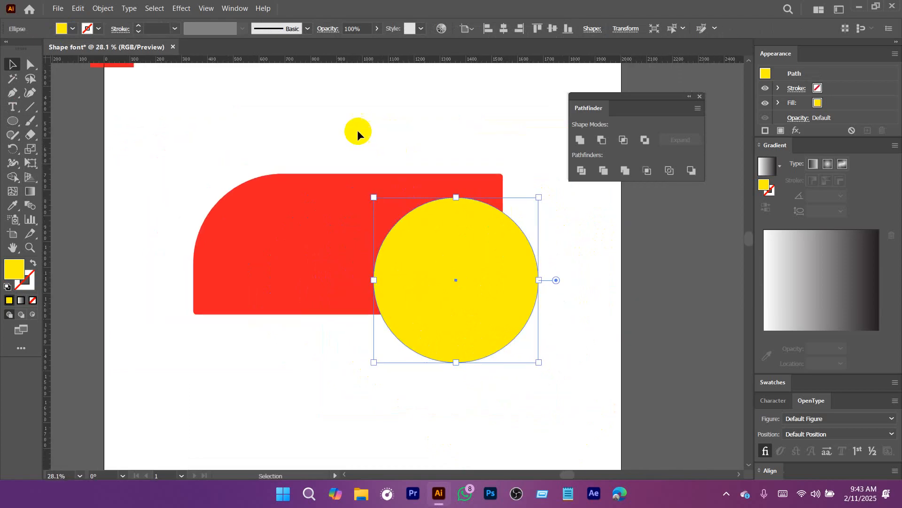
{"action": "left_click", "coordinate": [493, 202], "text": "shift"}
{"action": "left_click", "coordinate": [603, 141]}
{"action": "left_click", "coordinate": [536, 314]}
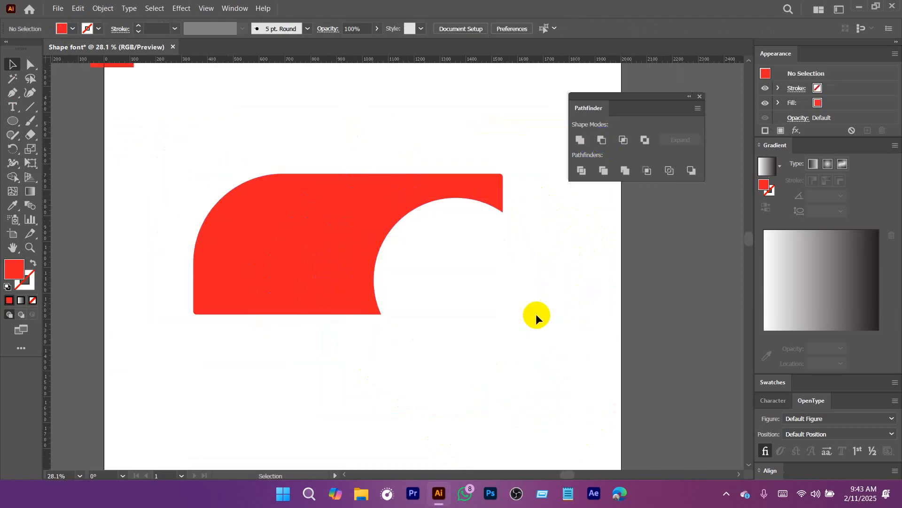
Draw a small circle inside the red shape's lower-left corner and fill it with dark blue
{"action": "left_click_drag", "start_coordinate": [530, 315], "coordinate": [439, 319]}
{"action": "left_click_drag", "start_coordinate": [339, 239], "coordinate": [452, 309]}
{"action": "left_click_drag", "start_coordinate": [309, 334], "coordinate": [260, 262]}
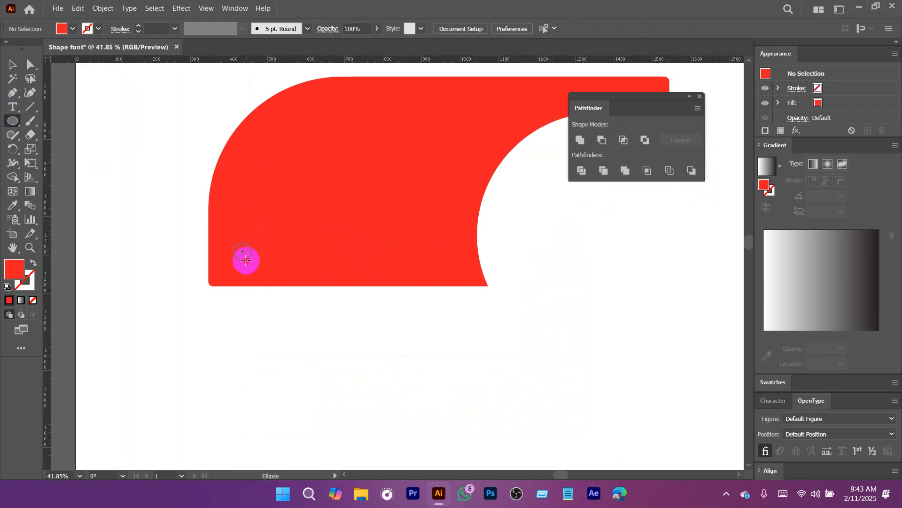
{"action": "mouse_move", "coordinate": [245, 260]}
{"action": "left_mouse_down"}
{"action": "mouse_move", "coordinate": [255, 263]}
{"action": "mouse_move", "coordinate": [242, 254]}
{"action": "left_mouse_up"}
{"action": "key", "text": "v"}
{"action": "left_click", "coordinate": [74, 32]}
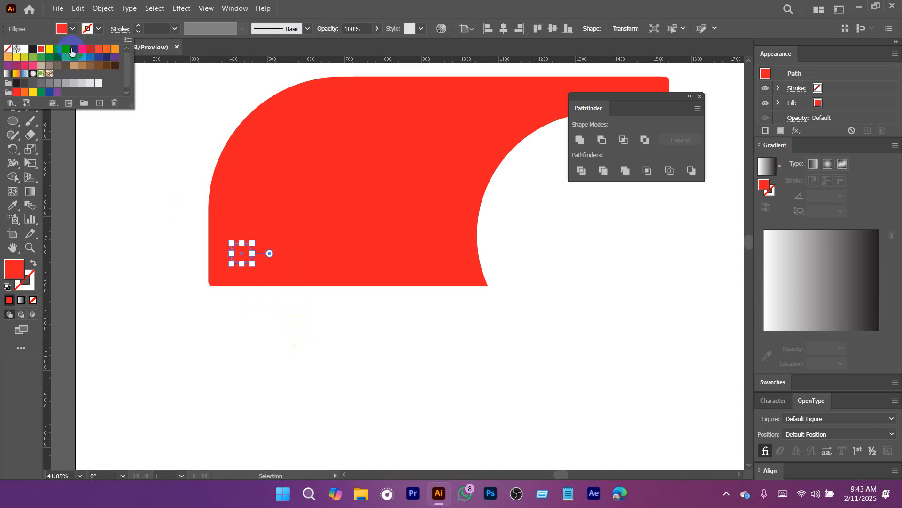
{"action": "left_click", "coordinate": [72, 55]}
Punch the small blue circle out of the red shape with Pathfinder's Minus Front
{"action": "left_click", "coordinate": [282, 228], "text": "shift"}
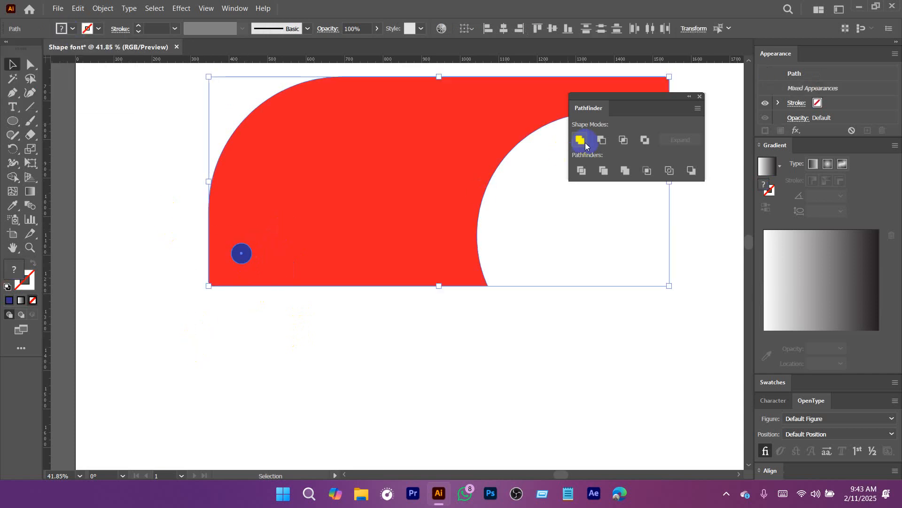
{"action": "left_click", "coordinate": [494, 334]}
{"action": "left_click_drag", "start_coordinate": [181, 333], "coordinate": [187, 318]}
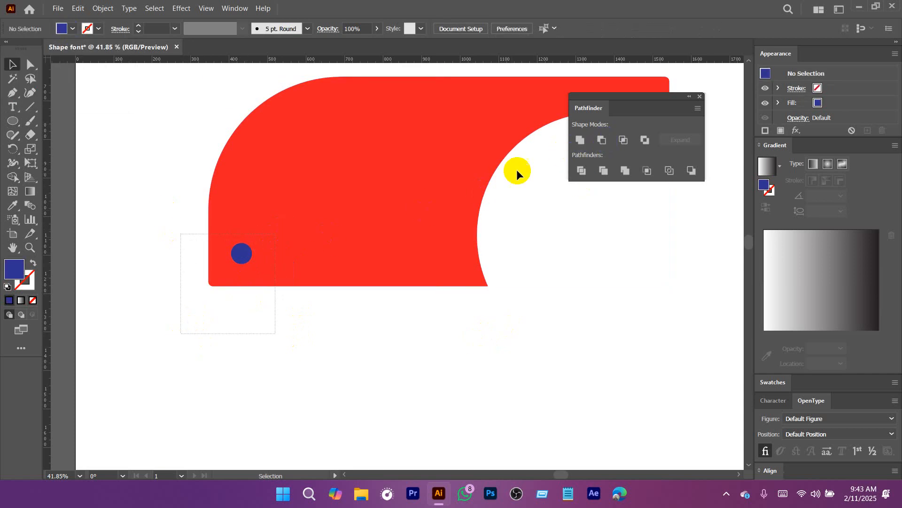
{"action": "left_click", "coordinate": [601, 141]}
{"action": "left_click", "coordinate": [467, 324]}
{"action": "left_click_drag", "start_coordinate": [485, 322], "coordinate": [337, 329]}
{"action": "left_click_drag", "start_coordinate": [454, 354], "coordinate": [296, 310]}
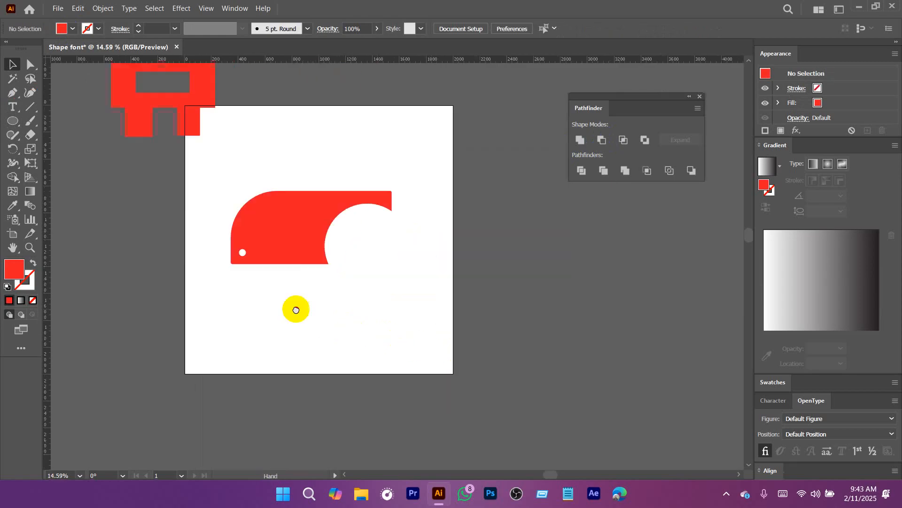
Move the cut-out red shape up on the artboard and rotate it clockwise so it slopes down to the right
{"action": "left_click_drag", "start_coordinate": [337, 275], "coordinate": [362, 289]}
{"action": "left_click_drag", "start_coordinate": [288, 230], "coordinate": [299, 184]}
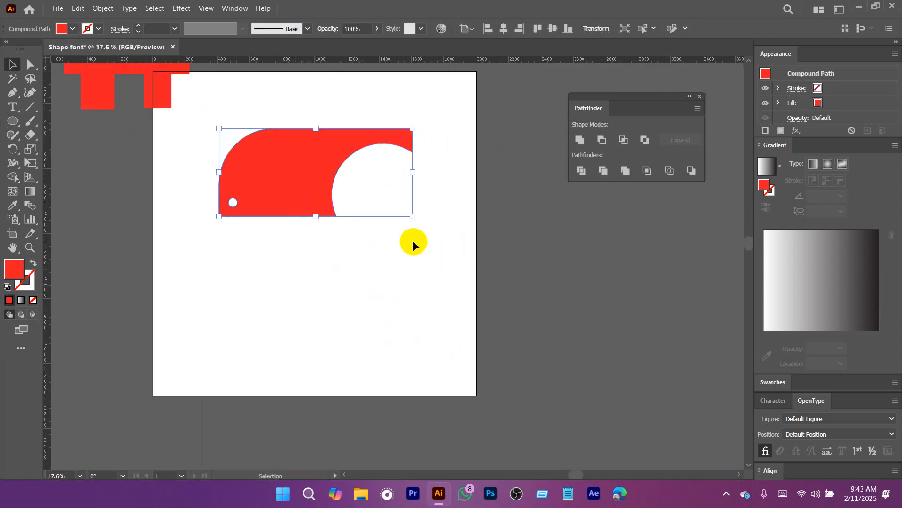
{"action": "left_click_drag", "start_coordinate": [418, 125], "coordinate": [427, 167]}
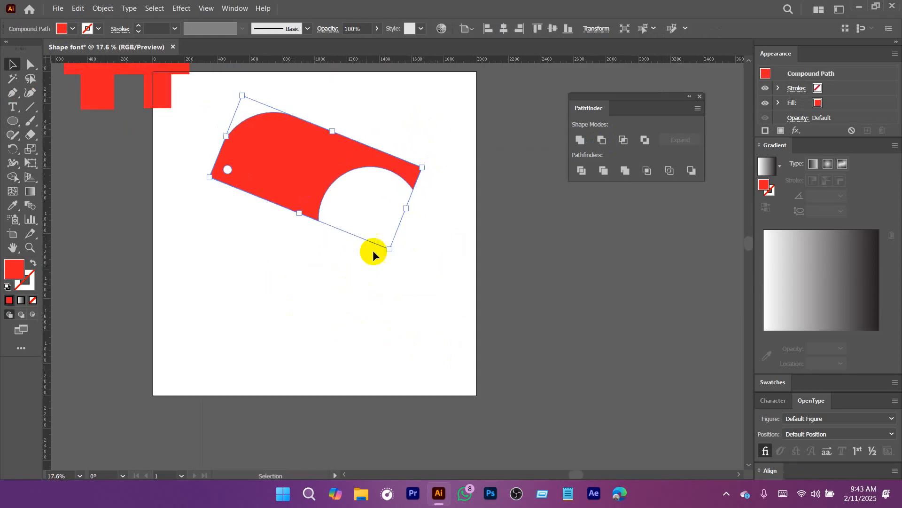
{"action": "left_click", "coordinate": [320, 293]}
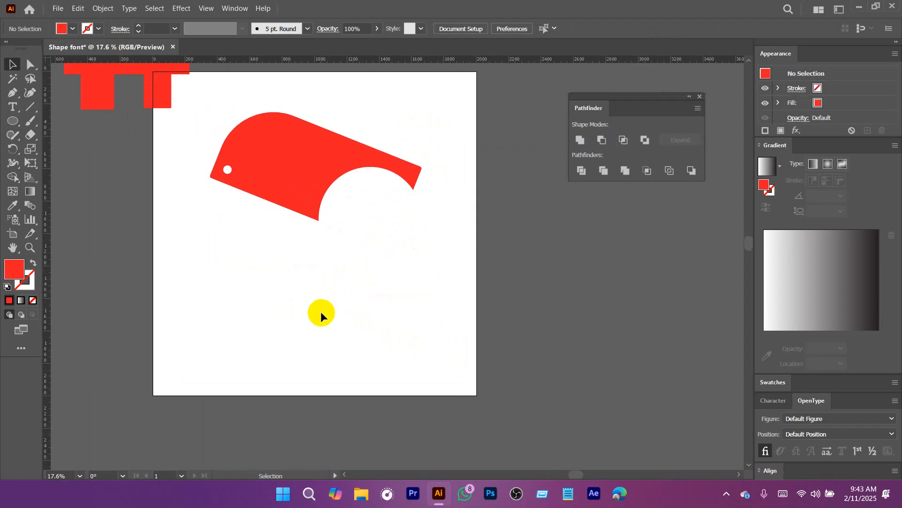
{"action": "left_click_drag", "start_coordinate": [387, 268], "coordinate": [397, 305]}
{"action": "key", "text": "ctrl+space"}
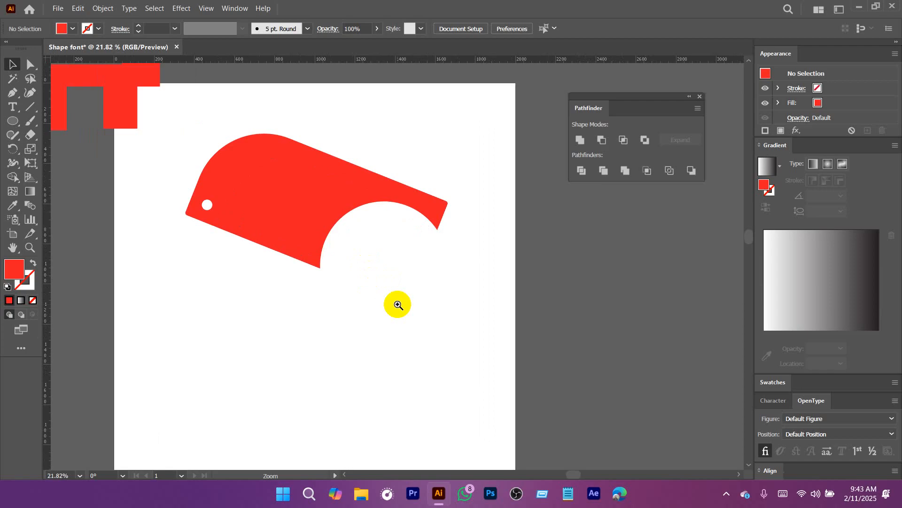
Move the rotated red shape toward the artboard's upper-right corner
{"action": "left_click", "coordinate": [312, 263]}
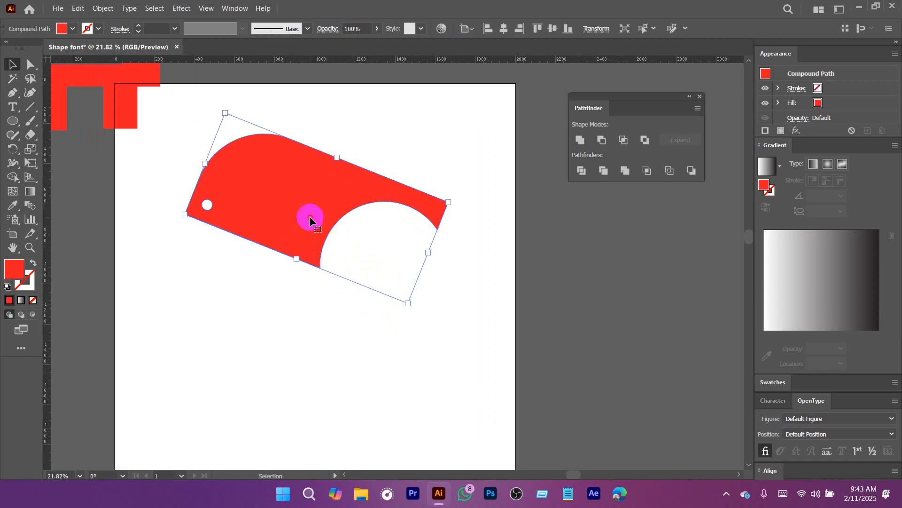
{"action": "left_click_drag", "start_coordinate": [308, 215], "coordinate": [323, 202]}
{"action": "left_click_drag", "start_coordinate": [339, 286], "coordinate": [381, 264]}
{"action": "left_click", "coordinate": [363, 294]}
{"action": "scroll", "coordinate": [377, 336], "scroll_direction": "down", "scroll_amount": 2}
{"action": "mouse_move", "coordinate": [346, 164]}
{"action": "left_mouse_down"}
{"action": "mouse_move", "coordinate": [336, 196]}
{"action": "mouse_move", "coordinate": [352, 155]}
{"action": "left_mouse_up"}
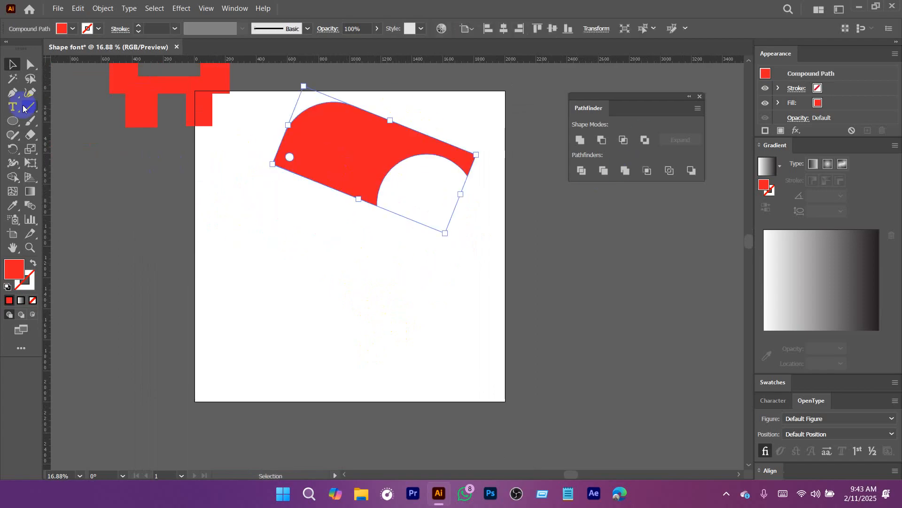
Draw a red circle below the rotated shape and enlarge it to about 540 px in diameter
{"action": "left_click", "coordinate": [8, 126]}
{"action": "left_click", "coordinate": [70, 149]}
{"action": "left_click_drag", "start_coordinate": [291, 266], "coordinate": [346, 321]}
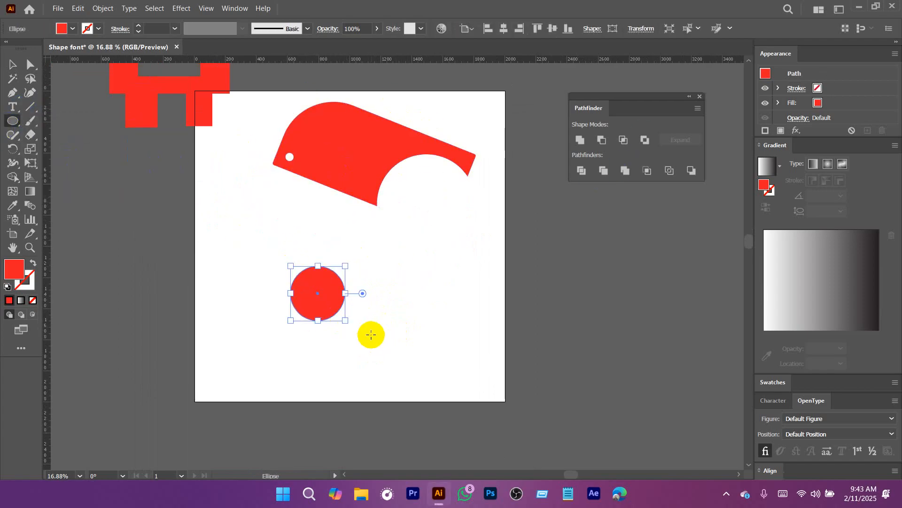
{"action": "left_click_drag", "start_coordinate": [298, 290], "coordinate": [448, 409]}
{"action": "left_click_drag", "start_coordinate": [392, 334], "coordinate": [324, 230]}
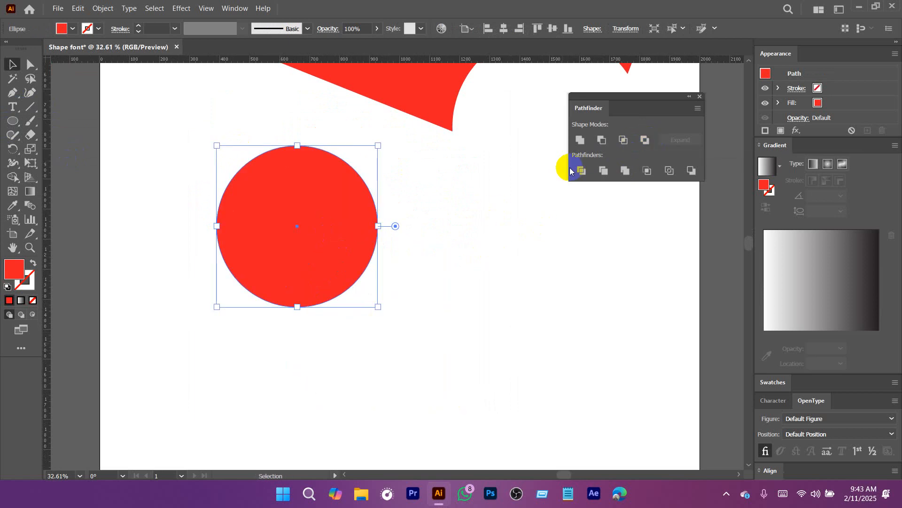
Draw a rounded rectangle about 940 px wide across the circle and shift the circle to the rectangle's horizontal center
{"action": "right_click", "coordinate": [13, 121]}
{"action": "left_click", "coordinate": [75, 133]}
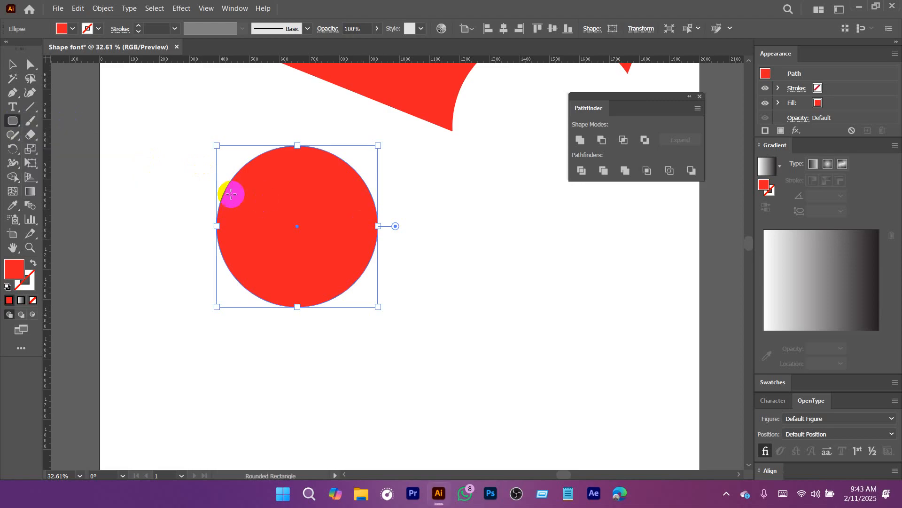
{"action": "mouse_move", "coordinate": [198, 189]}
{"action": "left_mouse_down"}
{"action": "mouse_move", "coordinate": [477, 254]}
{"action": "mouse_move", "coordinate": [481, 266]}
{"action": "left_mouse_up"}
{"action": "key", "text": "v"}
{"action": "left_click_drag", "start_coordinate": [309, 302], "coordinate": [346, 331]}
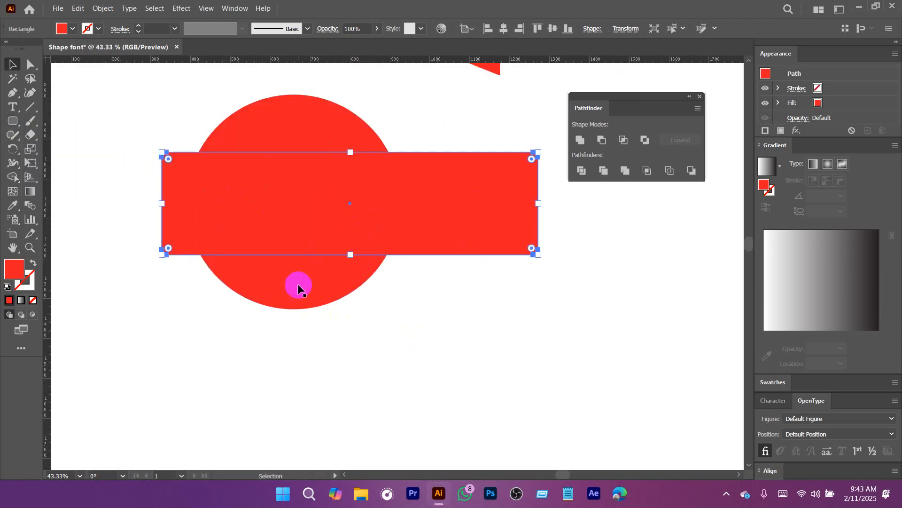
{"action": "left_click_drag", "start_coordinate": [302, 288], "coordinate": [360, 294]}
Try Pathfinder's Intersect on the circle and rounded rectangle, and undo it to restore both shapes
{"action": "left_click_drag", "start_coordinate": [479, 362], "coordinate": [236, 120]}
{"action": "left_click", "coordinate": [623, 140]}
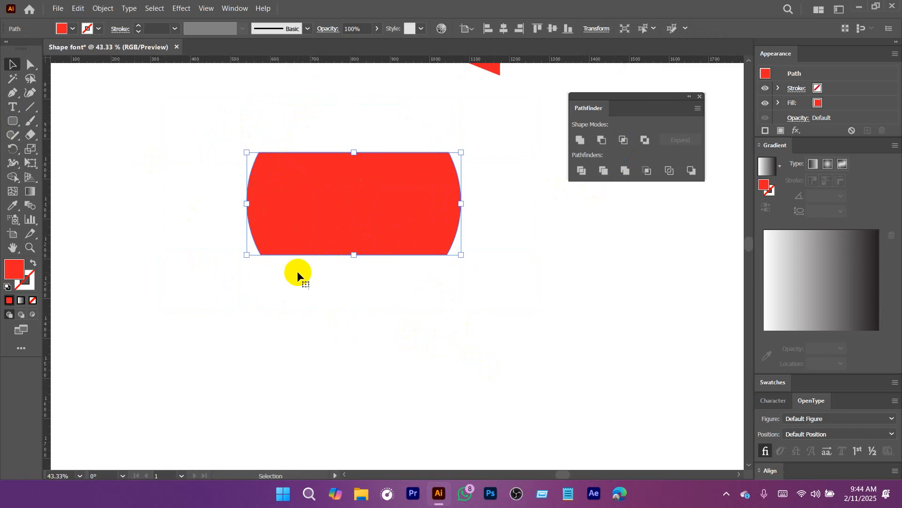
{"action": "key", "text": "a"}
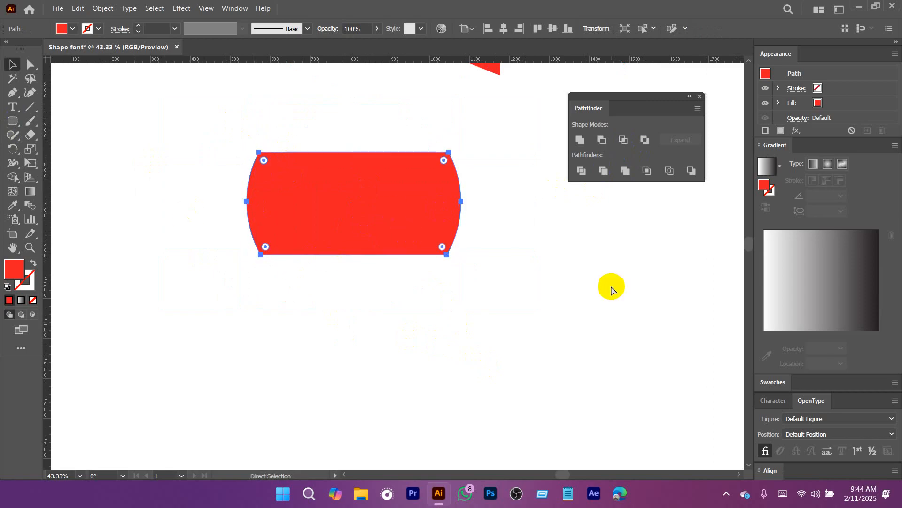
{"action": "key", "text": "v"}
{"action": "key", "text": "ctrl+z"}
{"action": "left_click", "coordinate": [489, 298]}
{"action": "scroll", "coordinate": [491, 297], "scroll_direction": "up", "scroll_amount": 2}
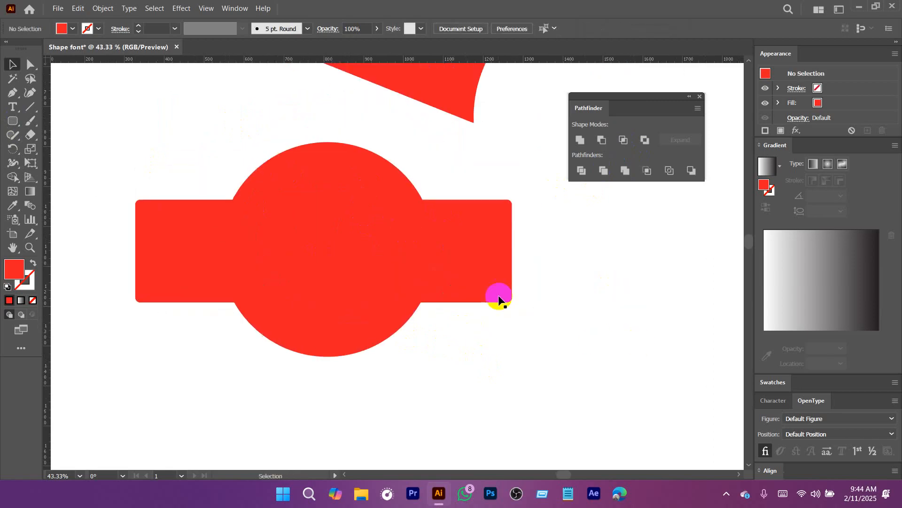
Remove the overlap between the circle and the rounded rectangle with Pathfinder's Exclude
{"action": "left_click", "coordinate": [493, 250]}
{"action": "left_click", "coordinate": [588, 320]}
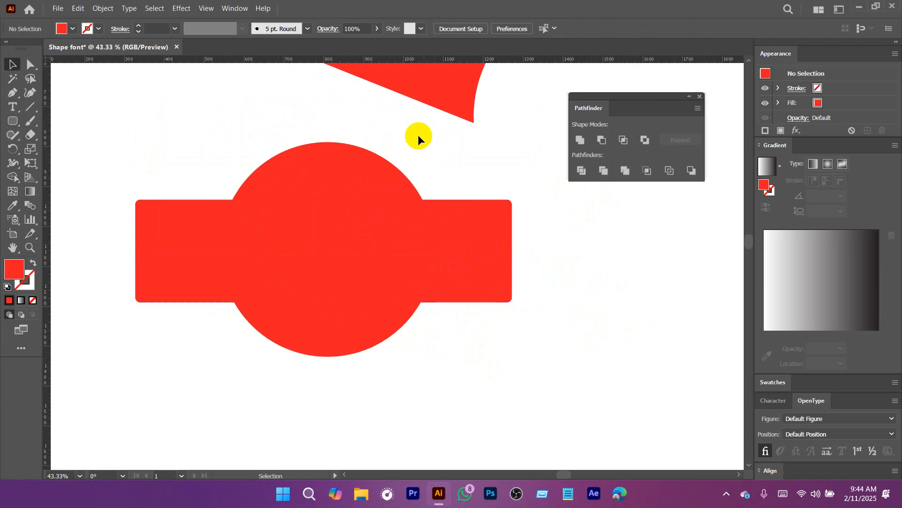
{"action": "left_click", "coordinate": [269, 279]}
{"action": "left_click", "coordinate": [358, 325], "text": "shift"}
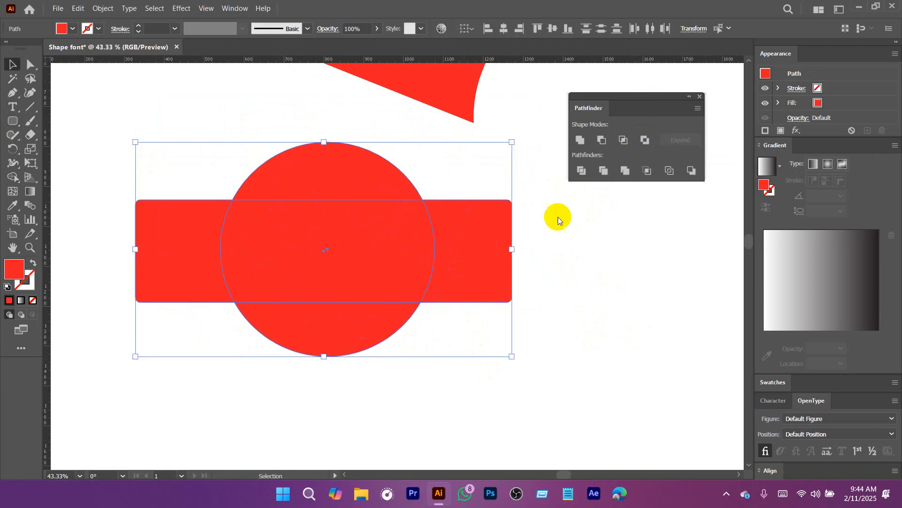
{"action": "left_click", "coordinate": [646, 141]}
{"action": "left_click", "coordinate": [552, 370]}
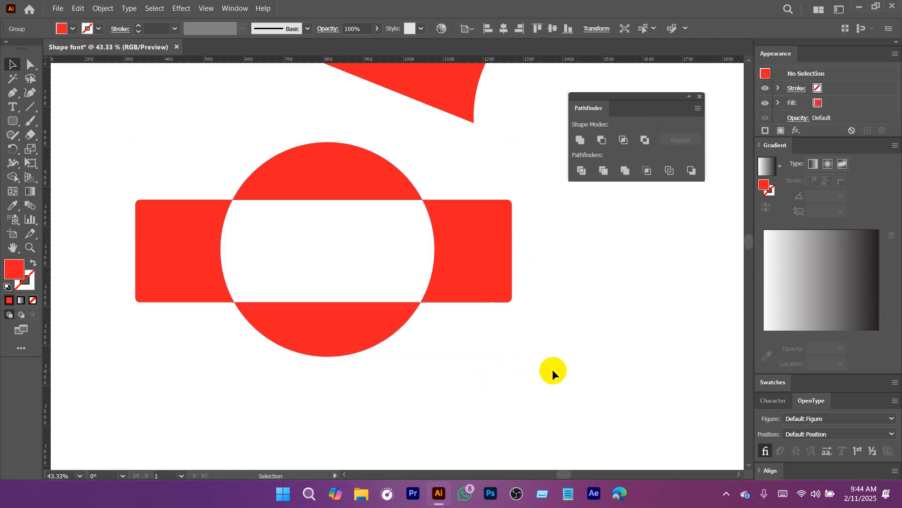
Move the excluded circle-and-rectangle group toward the artboard's left edge
{"action": "left_click_drag", "start_coordinate": [562, 334], "coordinate": [492, 333]}
{"action": "left_click_drag", "start_coordinate": [521, 366], "coordinate": [489, 343]}
{"action": "left_click_drag", "start_coordinate": [291, 220], "coordinate": [292, 223]}
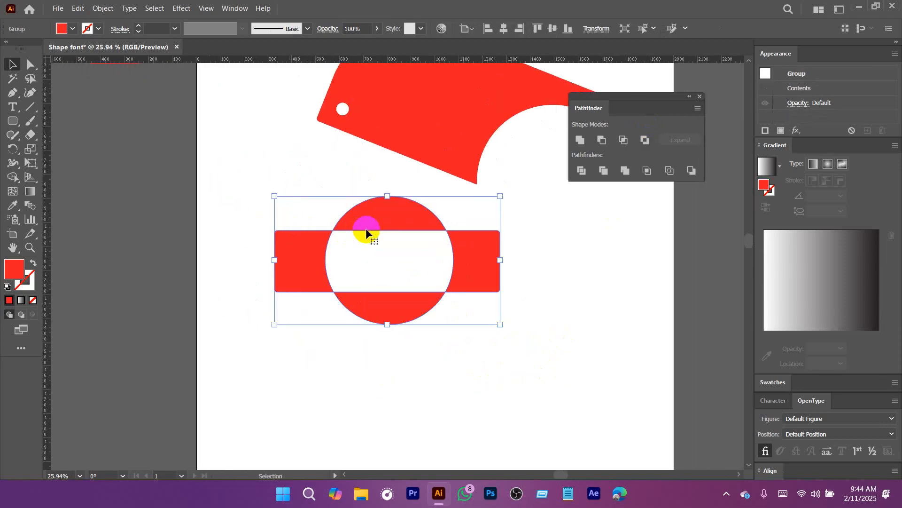
{"action": "left_click_drag", "start_coordinate": [365, 227], "coordinate": [315, 191]}
{"action": "left_click_drag", "start_coordinate": [517, 303], "coordinate": [415, 333]}
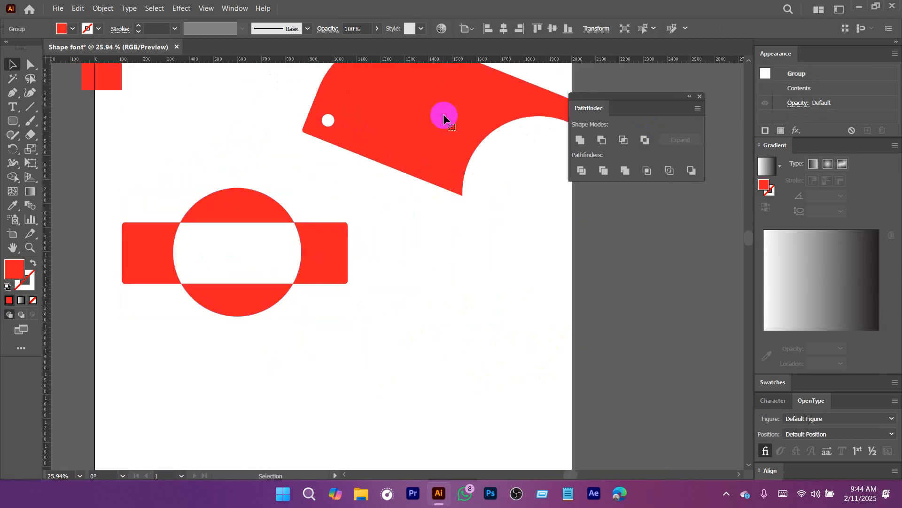
{"action": "left_click", "coordinate": [467, 235]}
{"action": "left_click_drag", "start_coordinate": [435, 250], "coordinate": [475, 211]}
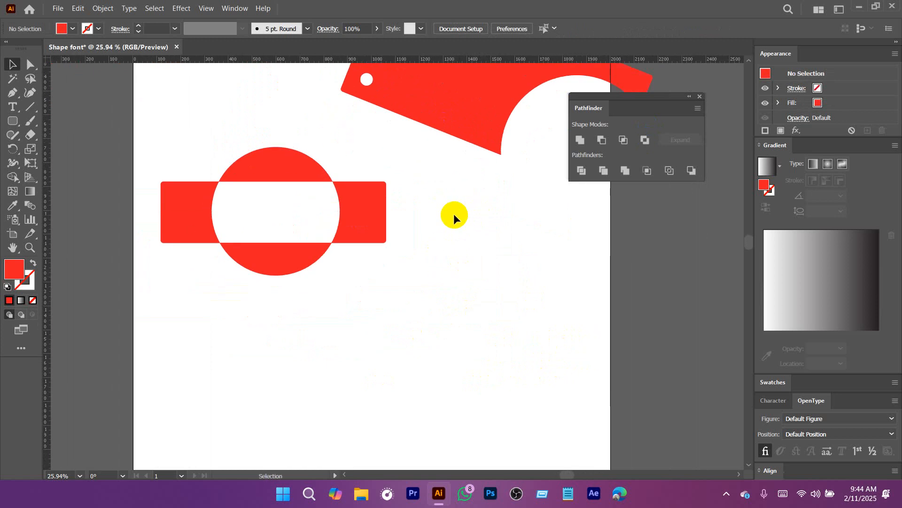
{"action": "left_click", "coordinate": [375, 225]}
{"action": "left_click", "coordinate": [445, 246]}
{"action": "left_click_drag", "start_coordinate": [433, 286], "coordinate": [403, 264]}
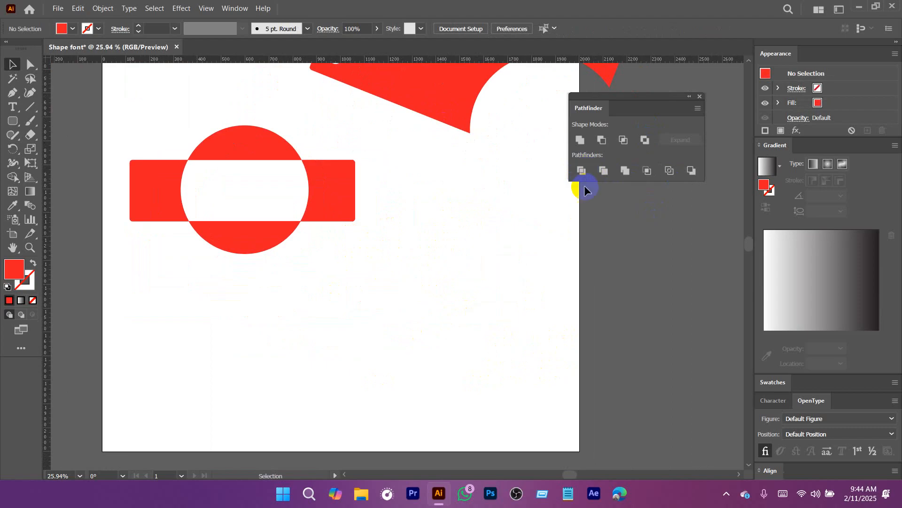
Draw a red square about 330 px wide in the artboard's lower-right area
{"action": "mouse_move", "coordinate": [14, 124]}
{"action": "left_mouse_down"}
{"action": "mouse_move", "coordinate": [66, 135]}
{"action": "mouse_move", "coordinate": [70, 121]}
{"action": "left_mouse_up"}
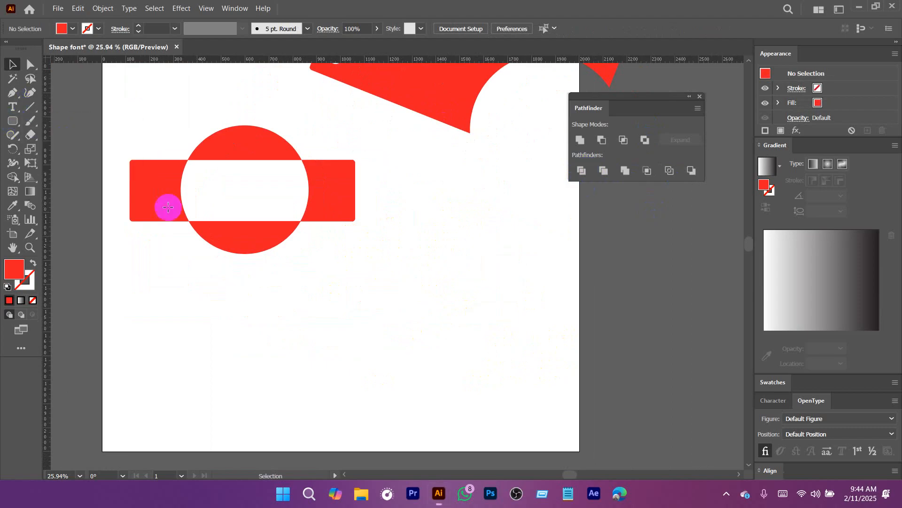
{"action": "left_click_drag", "start_coordinate": [418, 254], "coordinate": [497, 333]}
{"action": "key", "text": "v"}
{"action": "scroll", "coordinate": [389, 286], "scroll_direction": "up", "scroll_amount": 2}
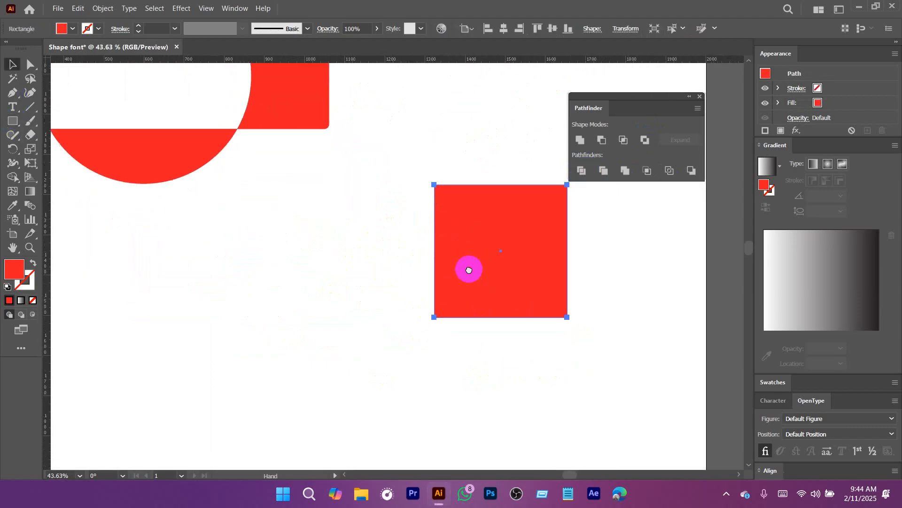
Duplicate the red square into three copies that overlap at their corners along a diagonal, and select all of them
{"action": "left_click_drag", "start_coordinate": [500, 254], "coordinate": [448, 223]}
{"action": "scroll", "coordinate": [509, 333], "scroll_direction": "down", "scroll_amount": 2}
{"action": "left_click_drag", "start_coordinate": [447, 349], "coordinate": [440, 340]}
{"action": "left_click_drag", "start_coordinate": [495, 385], "coordinate": [329, 220]}
{"action": "scroll", "coordinate": [431, 293], "scroll_direction": "up", "scroll_amount": 3}
{"action": "left_click_drag", "start_coordinate": [452, 318], "coordinate": [393, 265]}
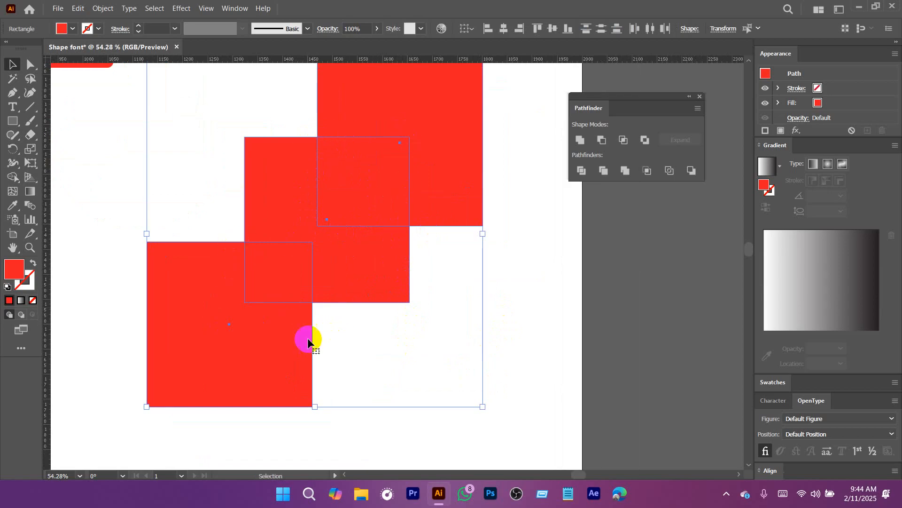
{"action": "scroll", "coordinate": [423, 272], "scroll_direction": "down", "scroll_amount": 3}
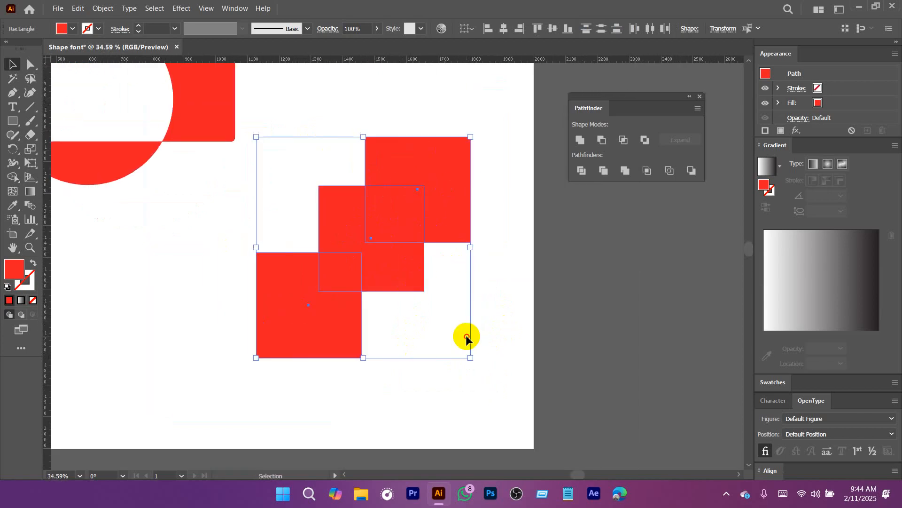
Nudge the upper-right and lower-left squares to adjust their overlaps with the middle square, and select all three squares
{"action": "left_click", "coordinate": [466, 335]}
{"action": "left_click_drag", "start_coordinate": [440, 189], "coordinate": [436, 190]}
{"action": "left_click_drag", "start_coordinate": [338, 302], "coordinate": [344, 292]}
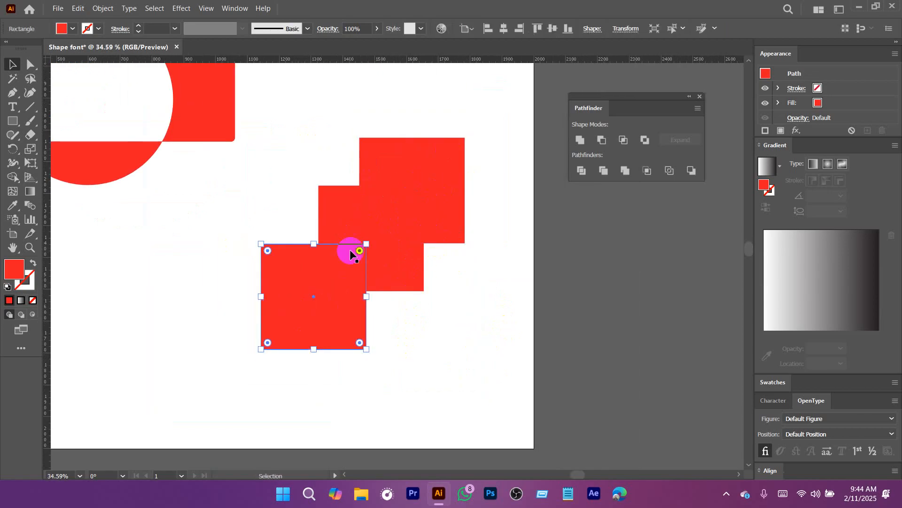
{"action": "left_click_drag", "start_coordinate": [308, 148], "coordinate": [474, 375]}
{"action": "left_click", "coordinate": [443, 269]}
{"action": "left_click_drag", "start_coordinate": [321, 303], "coordinate": [338, 311]}
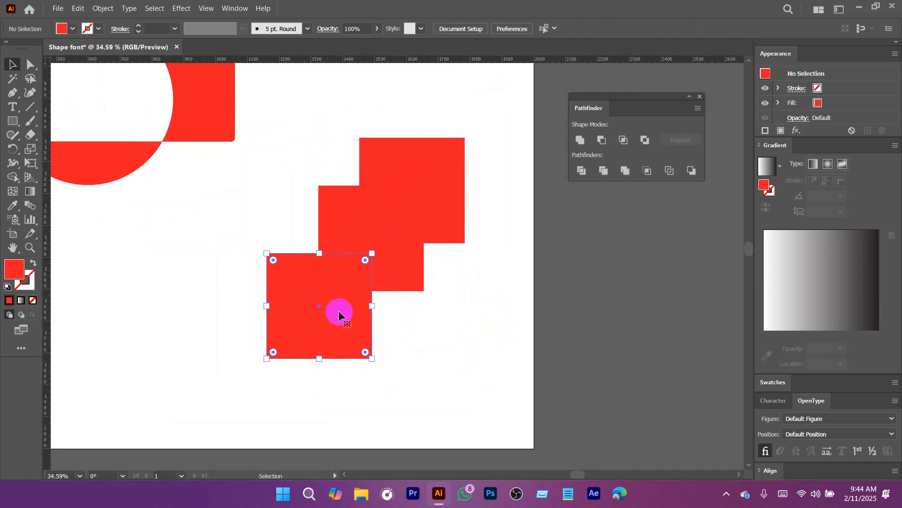
{"action": "left_click_drag", "start_coordinate": [393, 212], "coordinate": [389, 208]}
{"action": "left_click_drag", "start_coordinate": [290, 145], "coordinate": [445, 314]}
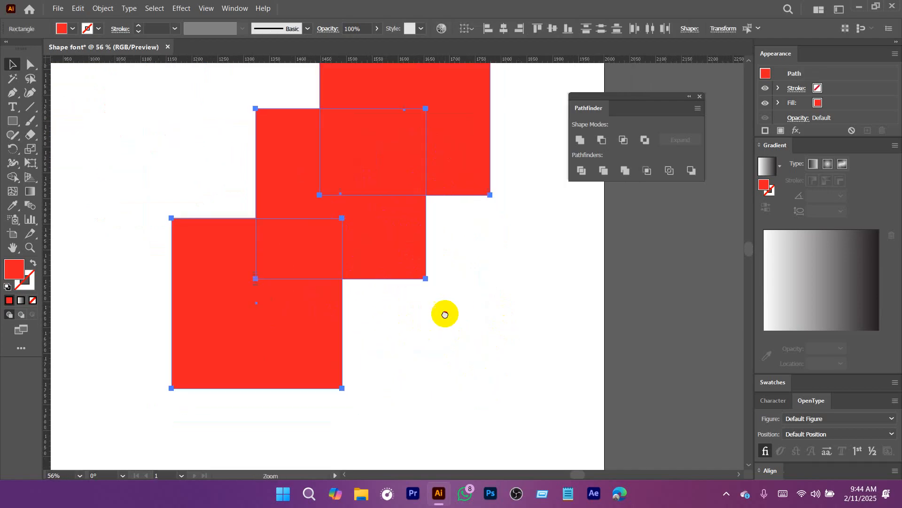
Split the three overlapping red squares with the Pathfinder Divide operation and ungroup the resulting pieces
{"action": "left_click_drag", "start_coordinate": [365, 210], "coordinate": [340, 252]}
{"action": "left_click", "coordinate": [584, 174]}
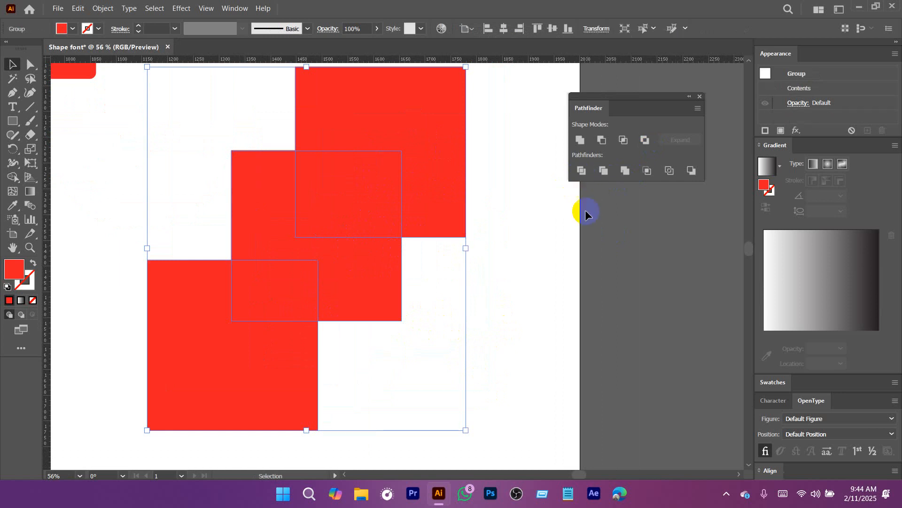
{"action": "right_click", "coordinate": [330, 162]}
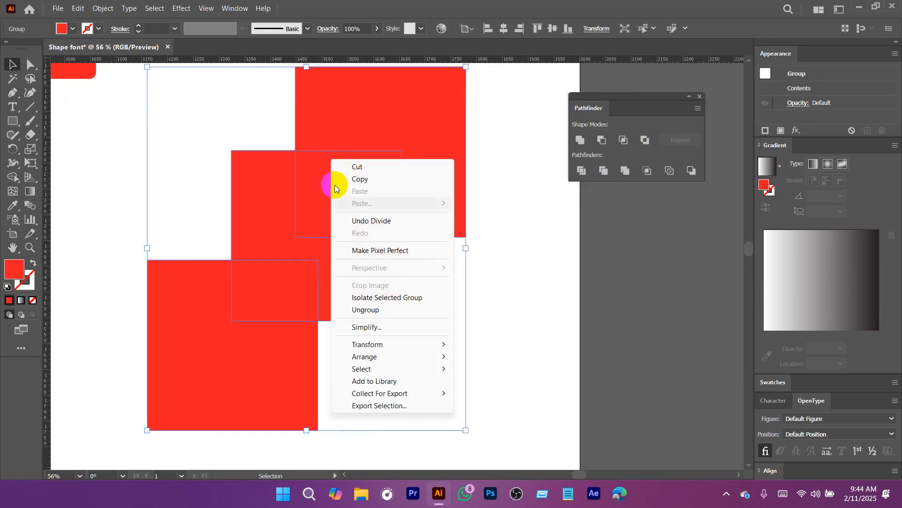
{"action": "left_click", "coordinate": [363, 308]}
Pull the divided square pieces apart so that the individual overlaps and corner shapes are separated
{"action": "left_click_drag", "start_coordinate": [431, 147], "coordinate": [498, 104]}
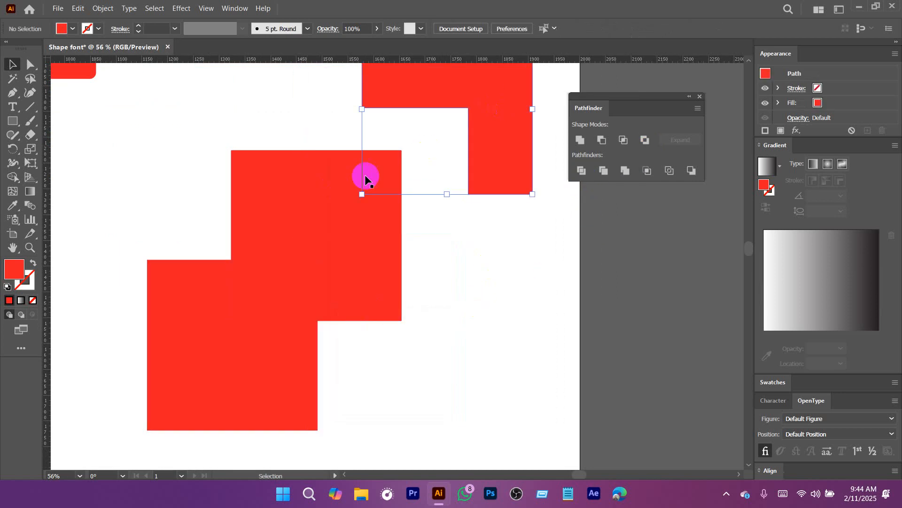
{"action": "left_click_drag", "start_coordinate": [365, 177], "coordinate": [407, 161]}
{"action": "left_click_drag", "start_coordinate": [368, 274], "coordinate": [453, 292]}
{"action": "left_click_drag", "start_coordinate": [284, 319], "coordinate": [276, 182]}
{"action": "left_click_drag", "start_coordinate": [224, 328], "coordinate": [209, 327]}
{"action": "left_click_drag", "start_coordinate": [368, 261], "coordinate": [346, 304]}
{"action": "scroll", "coordinate": [429, 278], "scroll_direction": "down", "scroll_amount": 2}
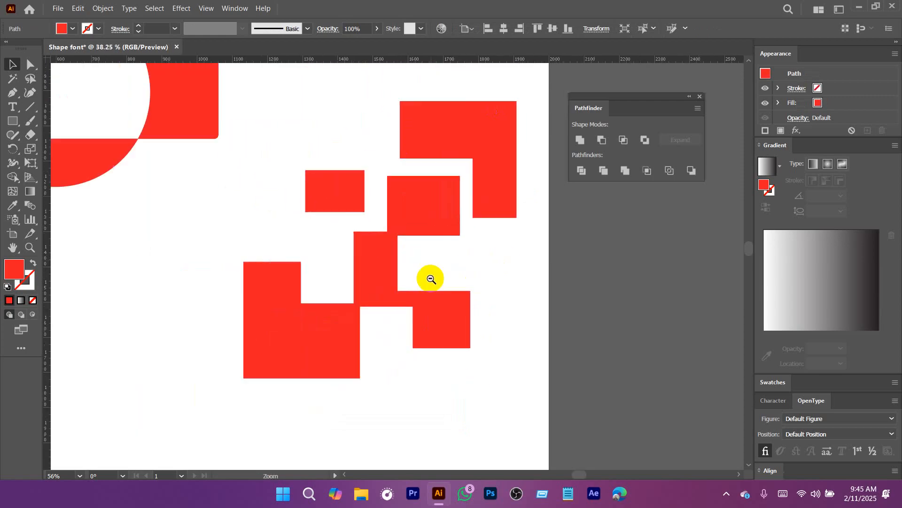
{"action": "left_click_drag", "start_coordinate": [405, 220], "coordinate": [424, 231]}
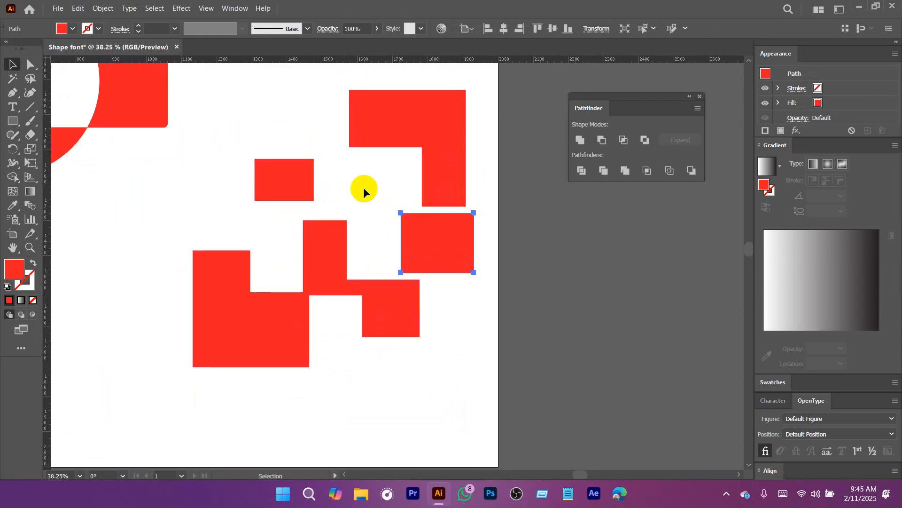
{"action": "left_click_drag", "start_coordinate": [277, 319], "coordinate": [252, 331]}
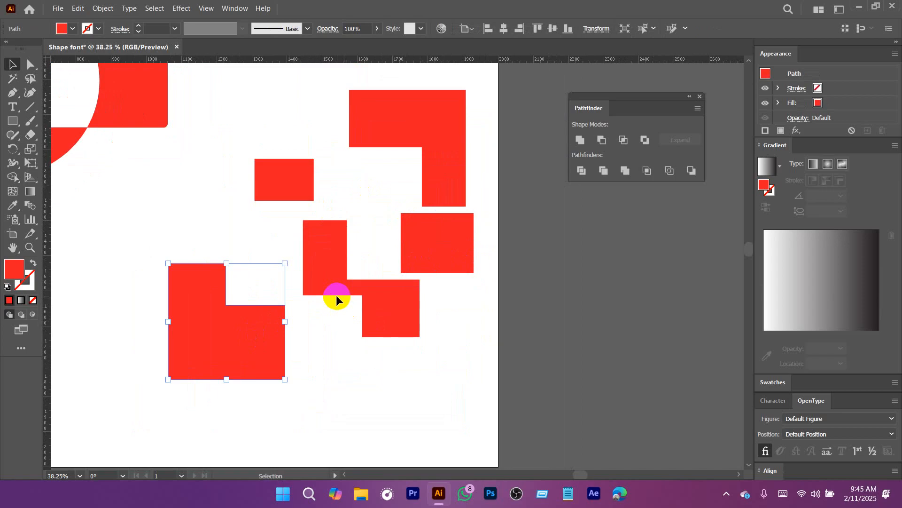
Select all the separated square pieces and move them off the artboard's right side
{"action": "scroll", "coordinate": [389, 212], "scroll_direction": "down", "scroll_amount": 3}
{"action": "left_click_drag", "start_coordinate": [309, 226], "coordinate": [236, 277]}
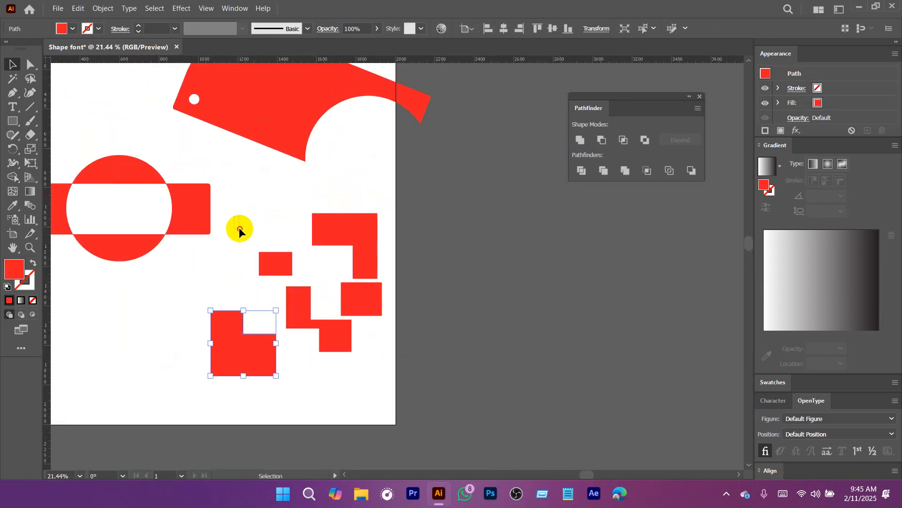
{"action": "left_click_drag", "start_coordinate": [239, 228], "coordinate": [434, 386]}
{"action": "left_click_drag", "start_coordinate": [314, 329], "coordinate": [578, 352]}
Draw a wide red rectangle about 1070 by 325 px in the lower part of the artboard
{"action": "left_click_drag", "start_coordinate": [115, 269], "coordinate": [205, 275]}
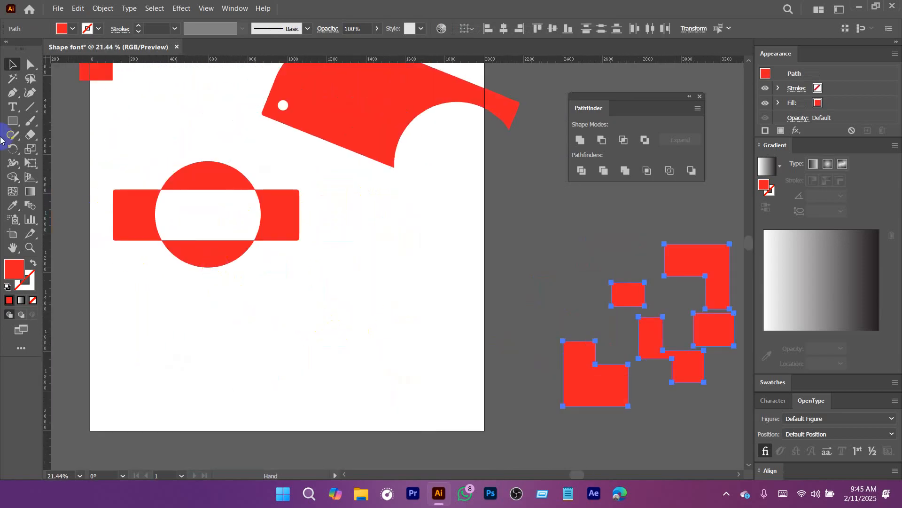
{"action": "key", "text": "m"}
{"action": "left_click_drag", "start_coordinate": [224, 306], "coordinate": [436, 370]}
{"action": "scroll", "coordinate": [325, 318], "scroll_direction": "up", "scroll_amount": 3}
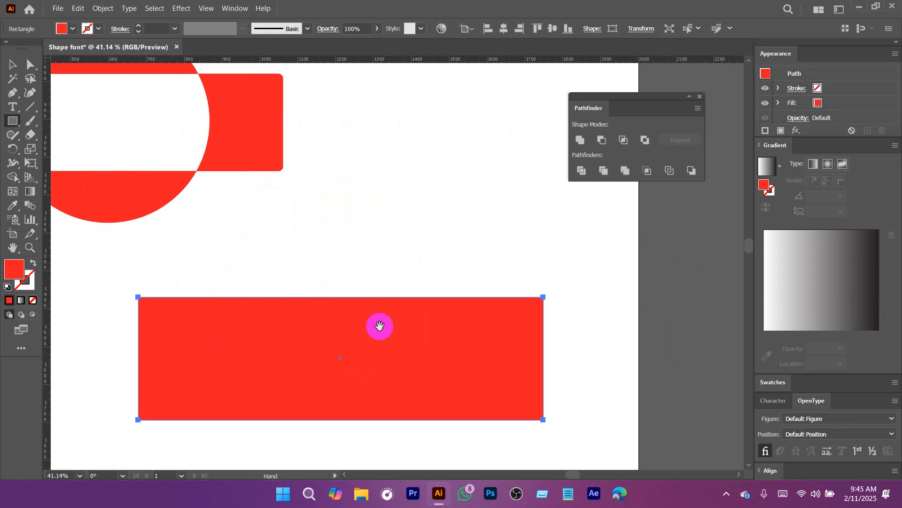
{"action": "left_click_drag", "start_coordinate": [379, 327], "coordinate": [391, 255]}
{"action": "key", "text": "v"}
Draw seven vertical line segments across the red rectangle with the Line Segment tool, spaced from its left to right end
{"action": "right_click", "coordinate": [31, 110]}
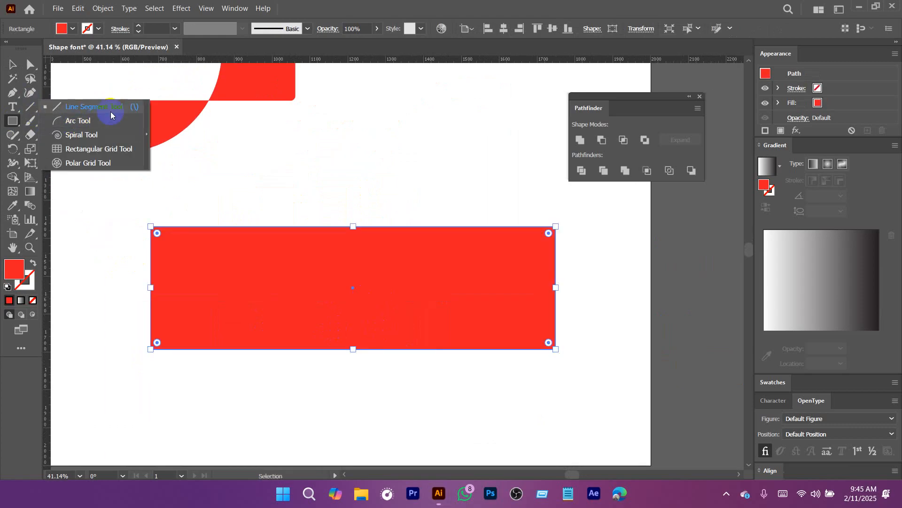
{"action": "right_click", "coordinate": [13, 120]}
{"action": "right_click", "coordinate": [30, 106]}
{"action": "left_click", "coordinate": [72, 112]}
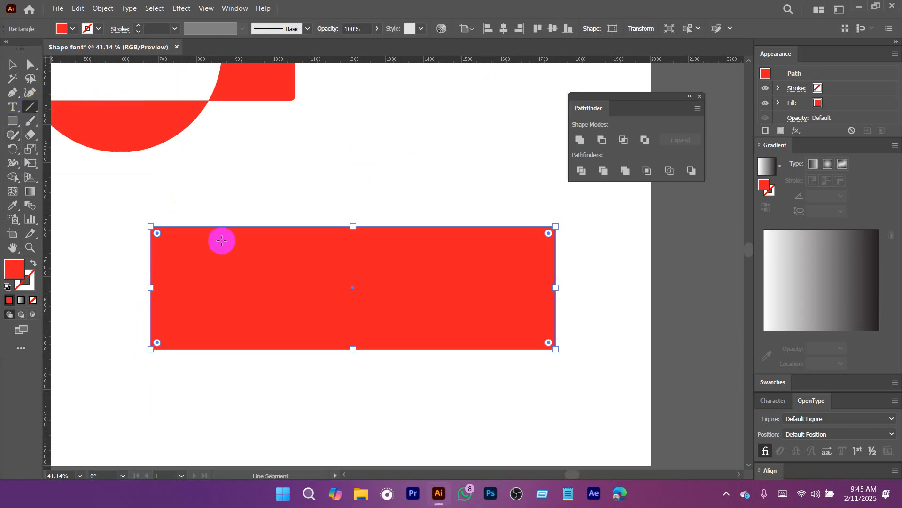
{"action": "left_click_drag", "start_coordinate": [183, 201], "coordinate": [183, 374]}
{"action": "left_click_drag", "start_coordinate": [242, 214], "coordinate": [242, 428]}
{"action": "left_click_drag", "start_coordinate": [285, 207], "coordinate": [284, 409]}
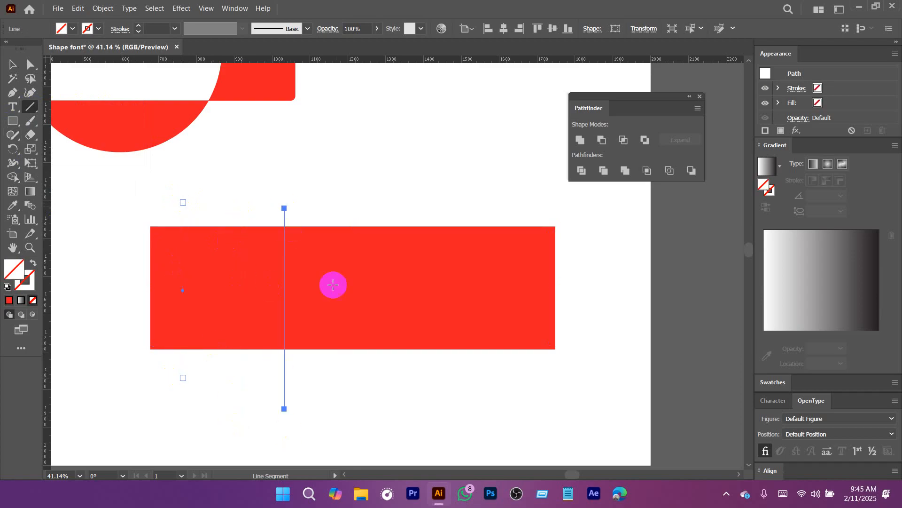
{"action": "left_click_drag", "start_coordinate": [359, 224], "coordinate": [360, 404]}
{"action": "left_click_drag", "start_coordinate": [406, 202], "coordinate": [406, 429]}
{"action": "left_click_drag", "start_coordinate": [476, 203], "coordinate": [462, 420]}
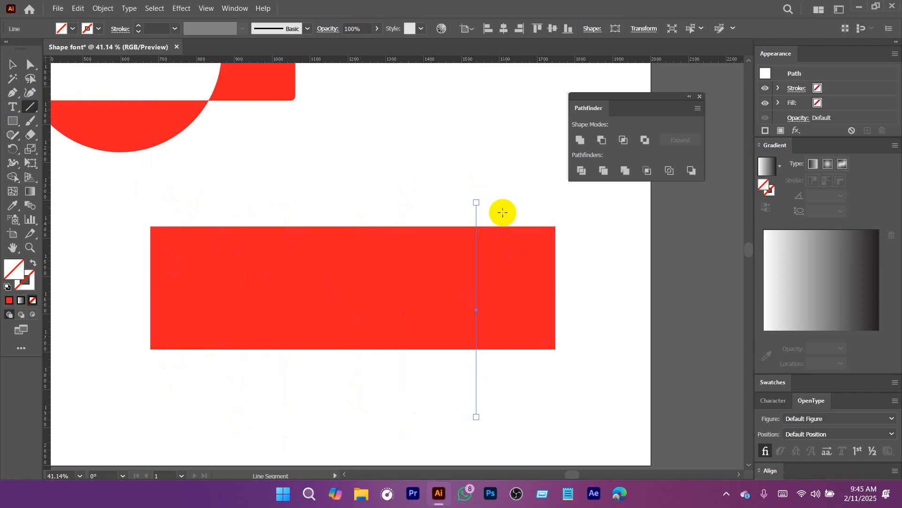
{"action": "left_click_drag", "start_coordinate": [516, 200], "coordinate": [516, 393]}
Check the lines against the rectangle and move the middle line up so it extends past the rectangle's upper edge
{"action": "key", "text": "v"}
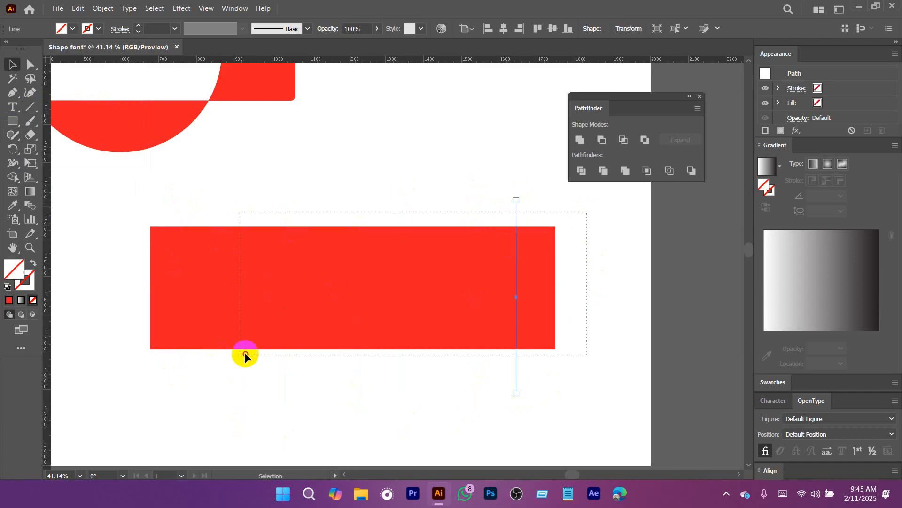
{"action": "left_click_drag", "start_coordinate": [245, 352], "coordinate": [126, 376]}
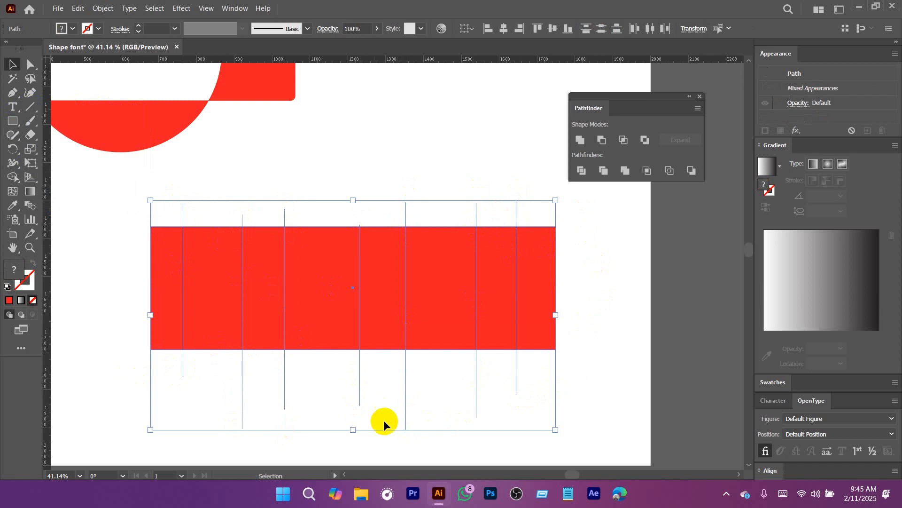
{"action": "left_click_drag", "start_coordinate": [360, 413], "coordinate": [359, 368]}
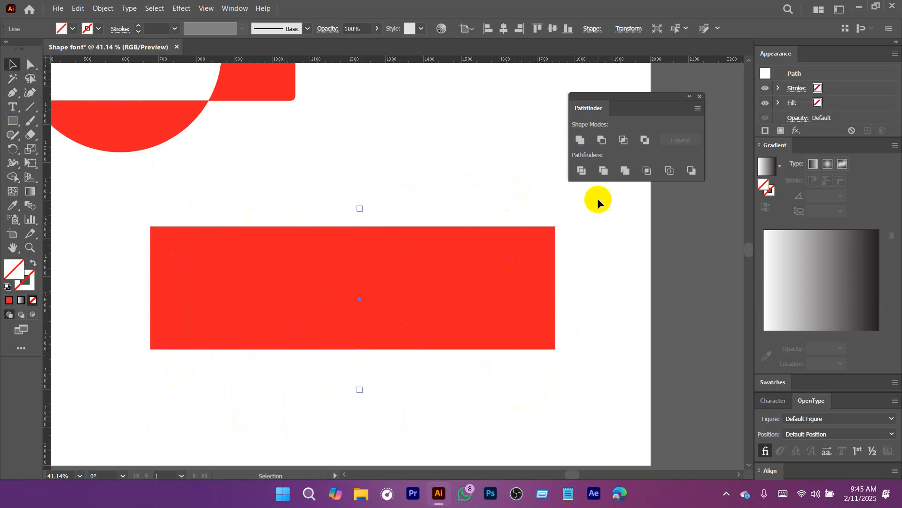
Divide the rectangle along all seven lines with Pathfinder and ungroup the resulting strips
{"action": "left_click_drag", "start_coordinate": [597, 200], "coordinate": [150, 400]}
{"action": "left_click", "coordinate": [581, 172]}
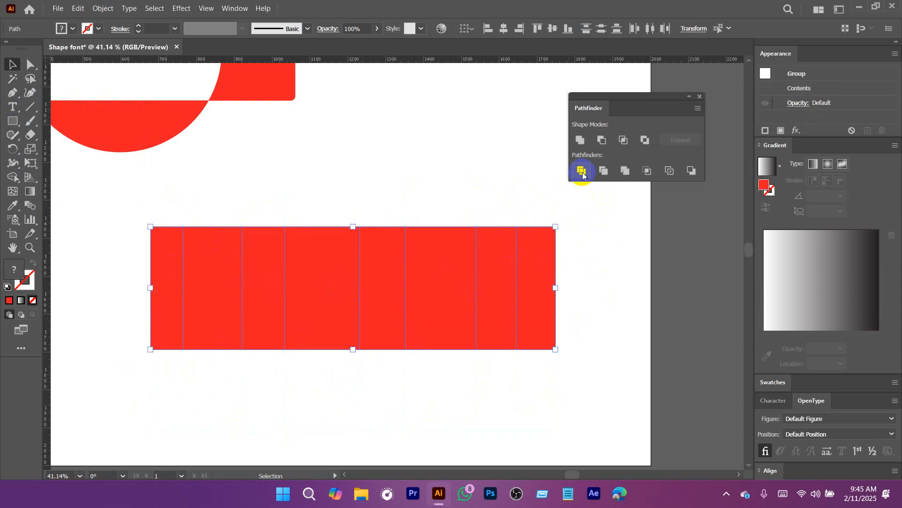
{"action": "right_click", "coordinate": [376, 258]}
{"action": "left_click", "coordinate": [401, 161]}
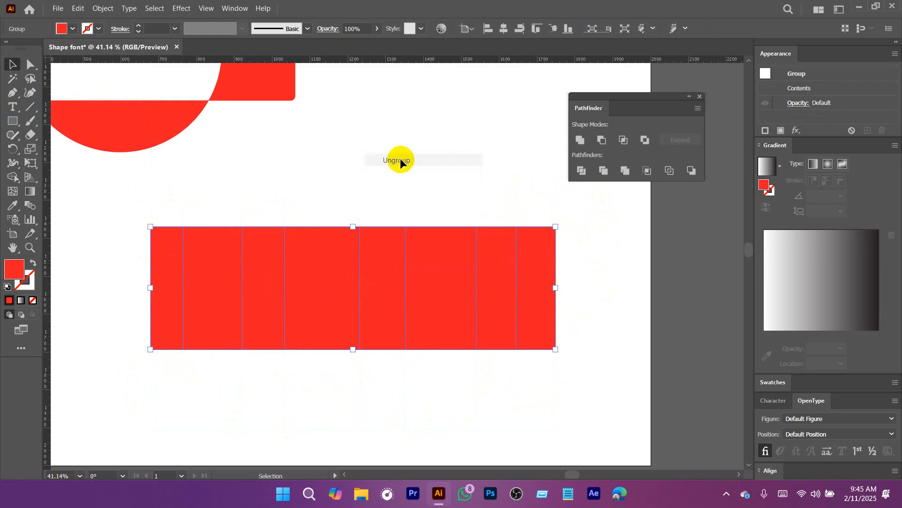
{"action": "left_click", "coordinate": [360, 186]}
Pull the eight rectangle strips apart, staggering them up and down across the lower part of the artboard
{"action": "left_click_drag", "start_coordinate": [174, 264], "coordinate": [134, 268]}
{"action": "left_click_drag", "start_coordinate": [222, 292], "coordinate": [220, 240]}
{"action": "left_click_drag", "start_coordinate": [281, 292], "coordinate": [238, 368]}
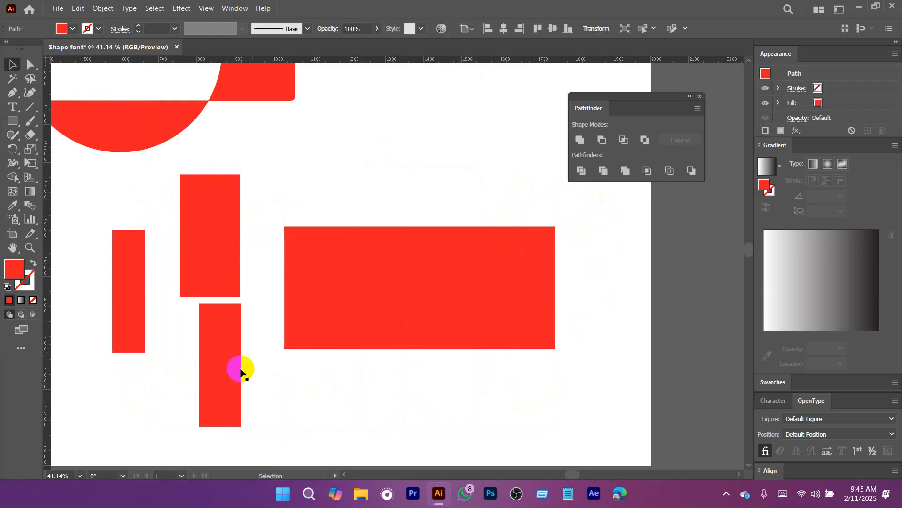
{"action": "left_click_drag", "start_coordinate": [314, 301], "coordinate": [325, 214]}
{"action": "left_click_drag", "start_coordinate": [371, 320], "coordinate": [323, 370]}
{"action": "left_click_drag", "start_coordinate": [429, 307], "coordinate": [379, 338]}
{"action": "left_click_drag", "start_coordinate": [507, 314], "coordinate": [516, 354]}
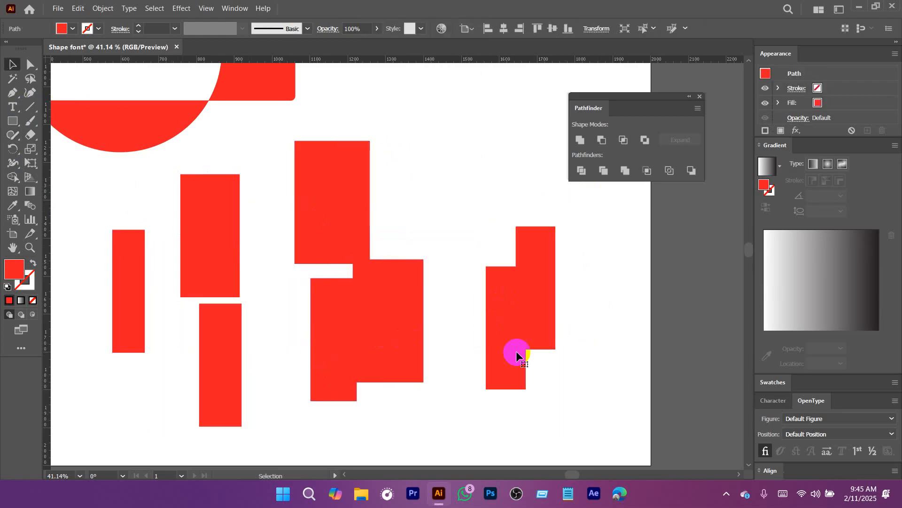
{"action": "left_click_drag", "start_coordinate": [548, 282], "coordinate": [602, 302]}
{"action": "left_click", "coordinate": [484, 202]}
Place one narrow strip directly below the upper wide strip and another against its upper-right corner
{"action": "left_click_drag", "start_coordinate": [465, 287], "coordinate": [400, 316]}
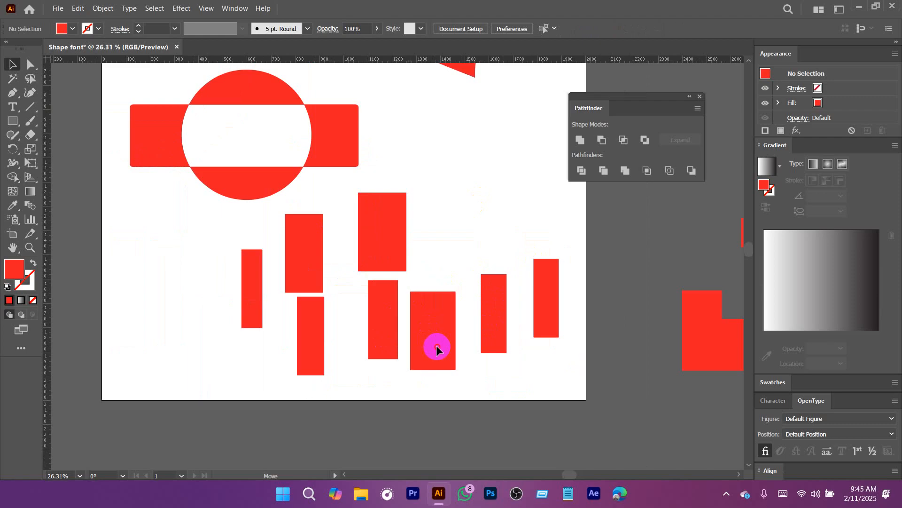
{"action": "left_click_drag", "start_coordinate": [461, 246], "coordinate": [428, 198]}
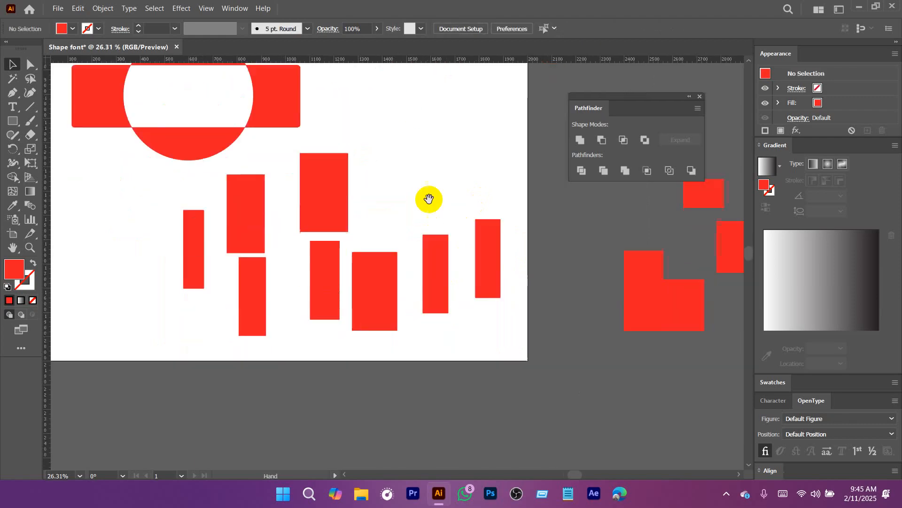
{"action": "left_click_drag", "start_coordinate": [349, 236], "coordinate": [405, 273]}
{"action": "left_click_drag", "start_coordinate": [347, 262], "coordinate": [343, 282]}
{"action": "left_click_drag", "start_coordinate": [317, 324], "coordinate": [297, 303]}
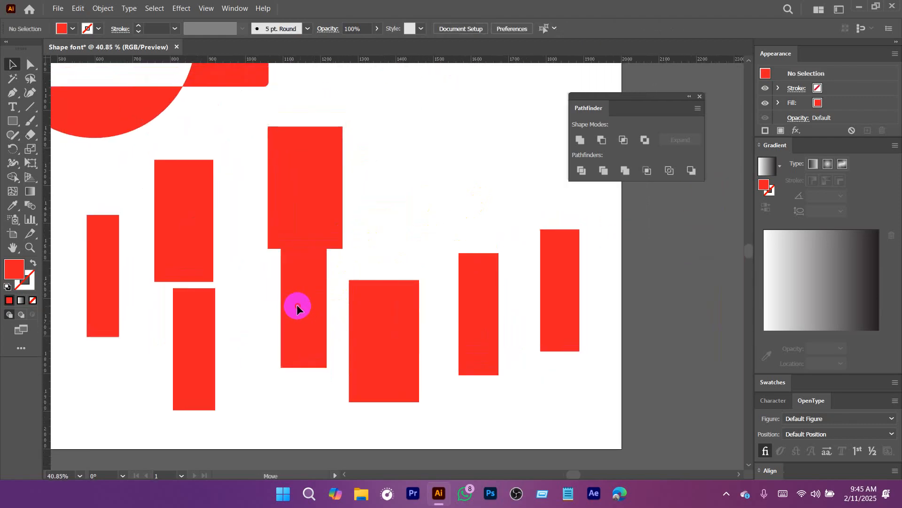
{"action": "scroll", "coordinate": [357, 258], "scroll_direction": "up", "scroll_amount": 2}
{"action": "left_click_drag", "start_coordinate": [472, 368], "coordinate": [349, 135]}
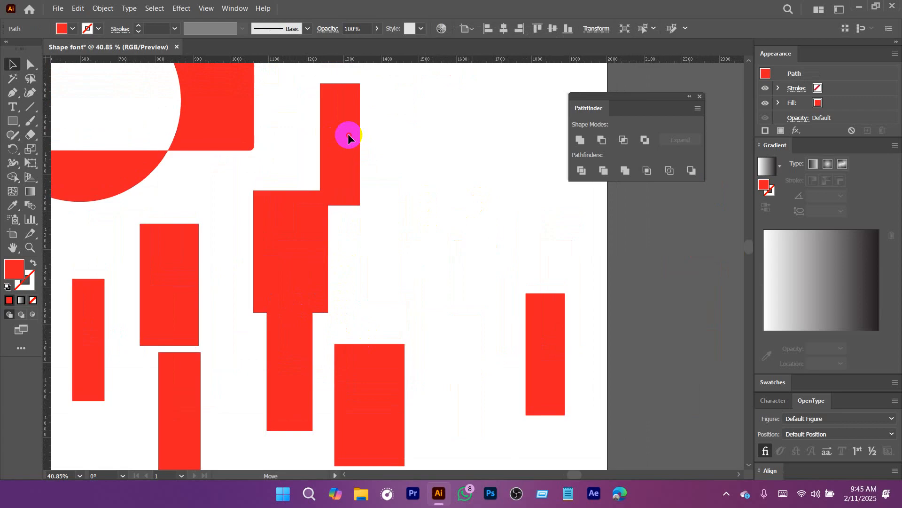
Continue the interlocking pattern to the right with the remaining five strips, alternating wide blocks with narrow strips above and below
{"action": "left_click_drag", "start_coordinate": [362, 299], "coordinate": [372, 273]}
{"action": "left_click_drag", "start_coordinate": [400, 394], "coordinate": [419, 246]}
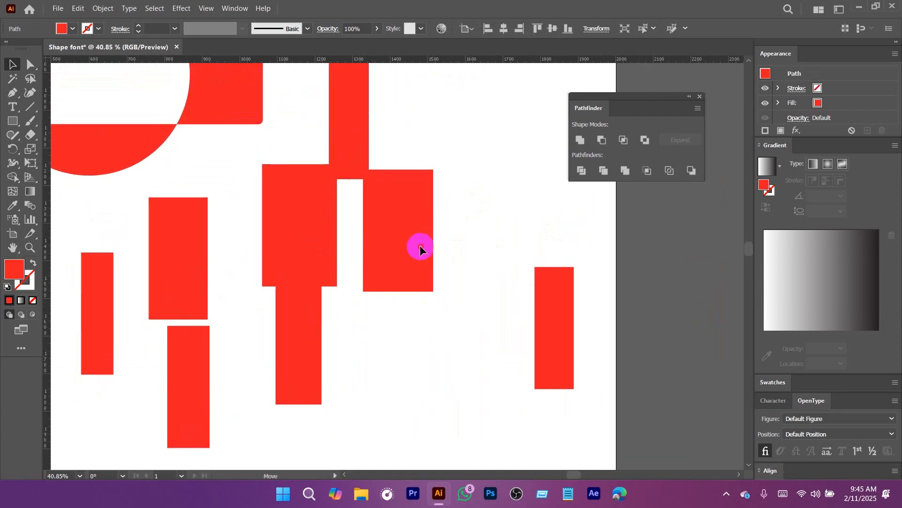
{"action": "left_click_drag", "start_coordinate": [561, 337], "coordinate": [405, 356]}
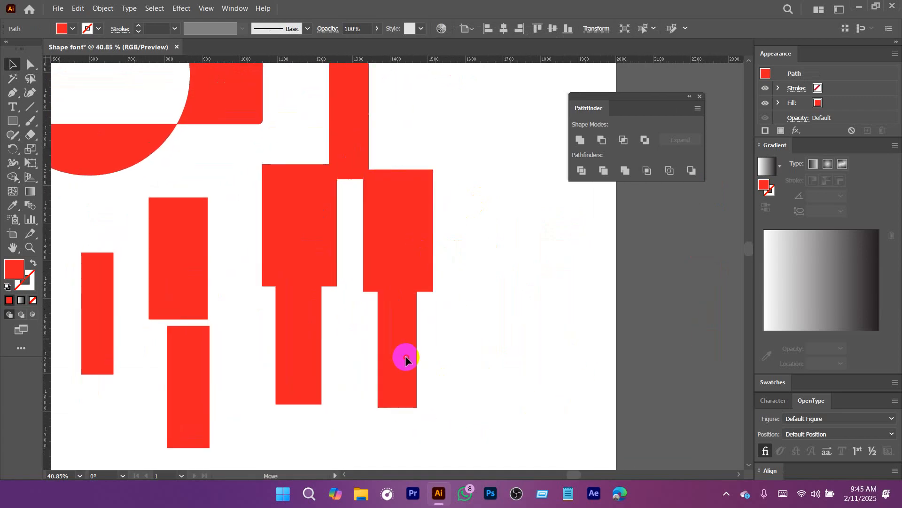
{"action": "left_click_drag", "start_coordinate": [198, 377], "coordinate": [455, 120]}
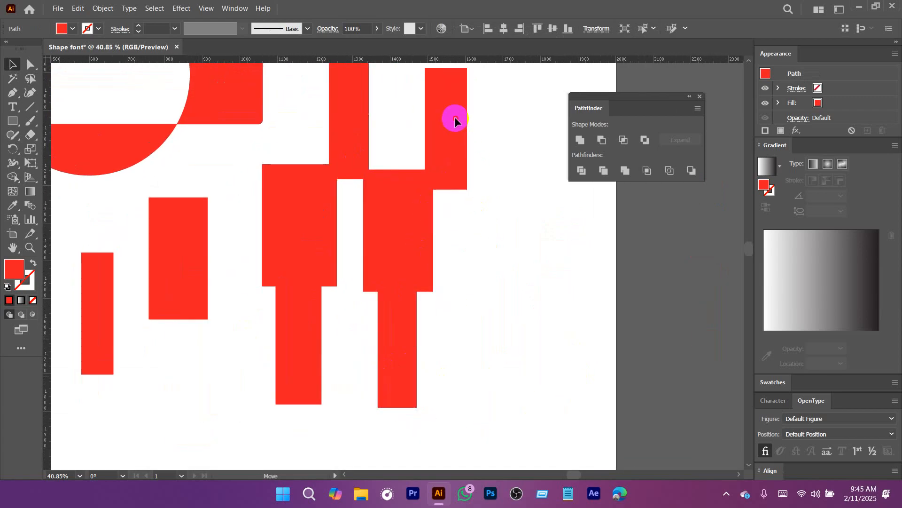
{"action": "left_click_drag", "start_coordinate": [179, 244], "coordinate": [487, 231]}
{"action": "mouse_move", "coordinate": [501, 262]}
{"action": "left_mouse_down"}
{"action": "mouse_move", "coordinate": [423, 329]}
{"action": "mouse_move", "coordinate": [490, 263]}
{"action": "left_mouse_up"}
{"action": "left_click_drag", "start_coordinate": [101, 309], "coordinate": [493, 342]}
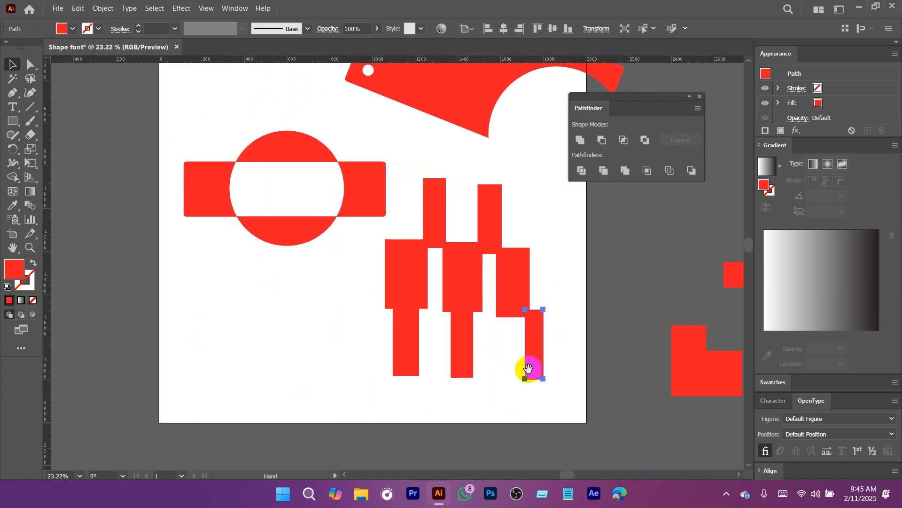
Unite the eight arranged strips into one shape and move it off the artboard, above the scattered square pieces
{"action": "left_click_drag", "start_coordinate": [528, 369], "coordinate": [508, 375]}
{"action": "left_click", "coordinate": [584, 141]}
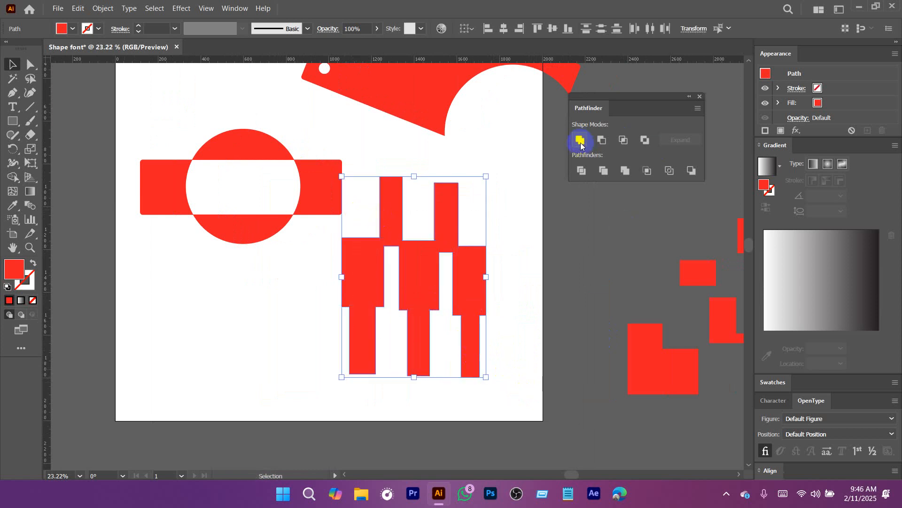
{"action": "left_click_drag", "start_coordinate": [458, 289], "coordinate": [334, 327]}
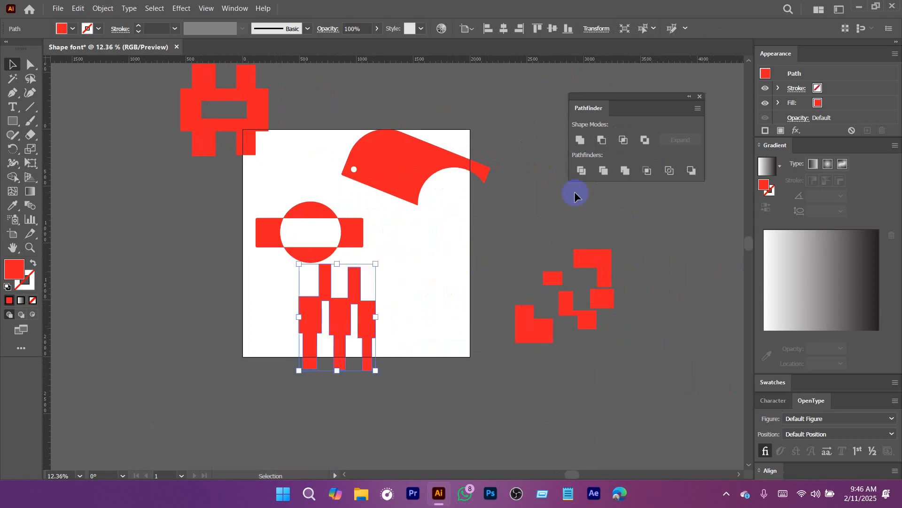
{"action": "left_click", "coordinate": [354, 316]}
{"action": "left_click_drag", "start_coordinate": [546, 242], "coordinate": [547, 242]}
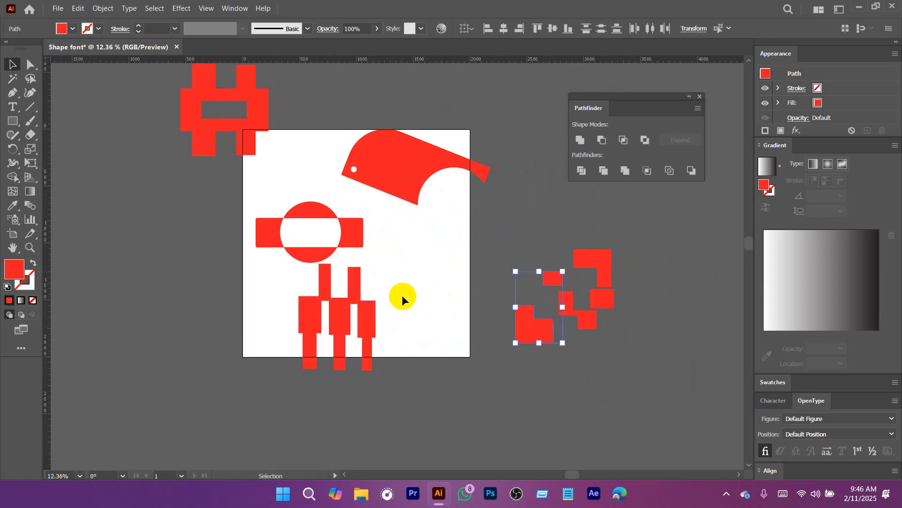
{"action": "left_click_drag", "start_coordinate": [369, 321], "coordinate": [558, 201]}
{"action": "key", "text": "space"}
{"action": "left_click_drag", "start_coordinate": [545, 204], "coordinate": [469, 172]}
{"action": "left_click", "coordinate": [546, 257]}
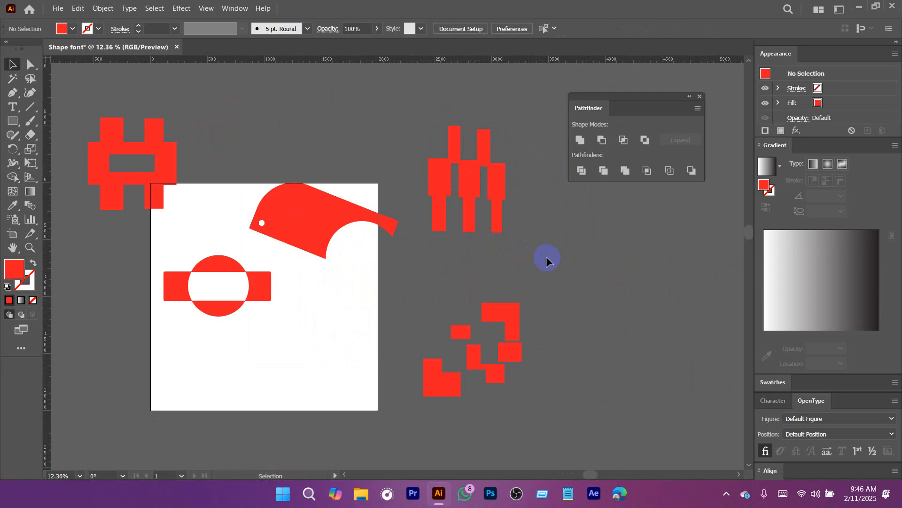
Draw an upright five-pointed red star about 1350 px wide in the artboard's lower-right area
{"action": "right_click", "coordinate": [13, 124]}
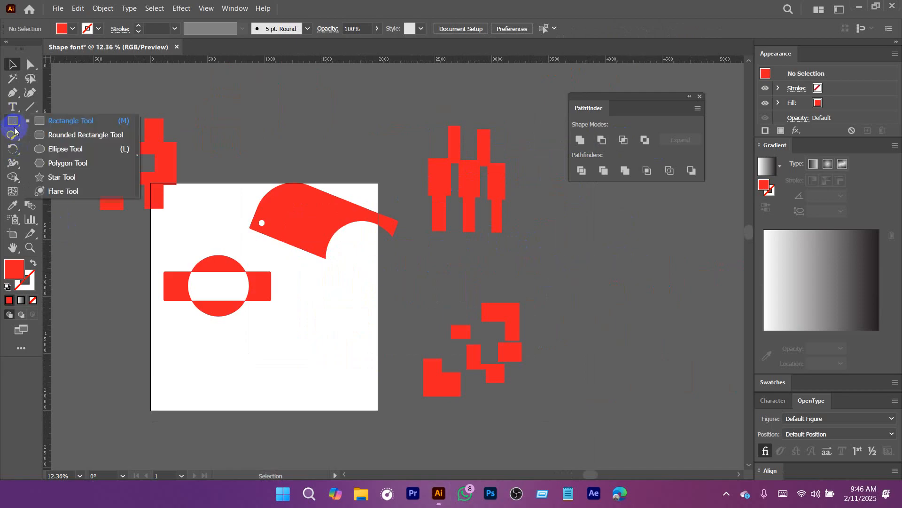
{"action": "left_click", "coordinate": [54, 180]}
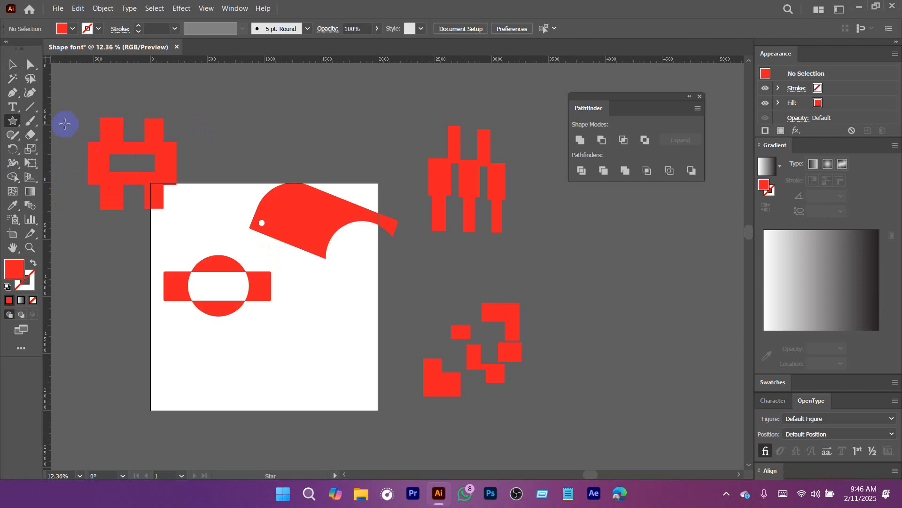
{"action": "left_click_drag", "start_coordinate": [346, 271], "coordinate": [390, 211]}
{"action": "left_click_drag", "start_coordinate": [347, 272], "coordinate": [404, 327], "text": "shift"}
{"action": "key", "text": "v"}
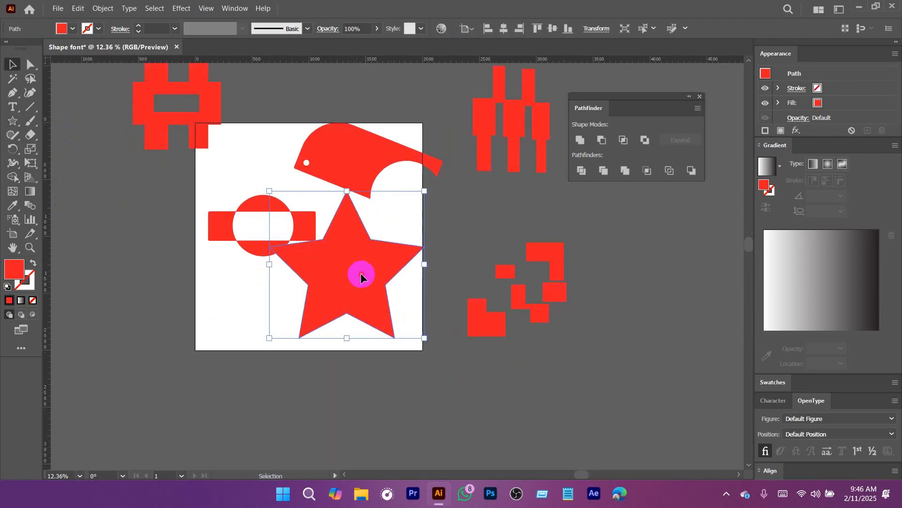
Place the star off the artboard beside the other pieces, and shift all the shapes up and left to clear the artboard
{"action": "left_click_drag", "start_coordinate": [360, 276], "coordinate": [479, 214]}
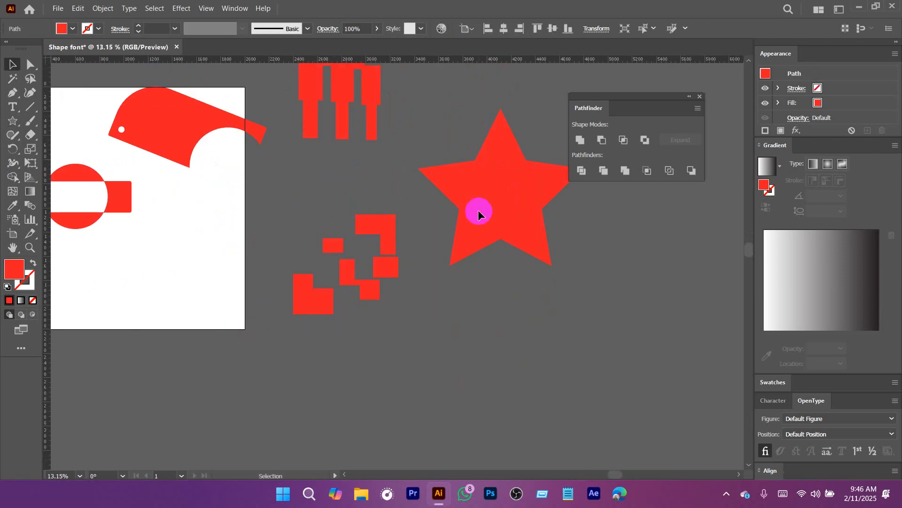
{"action": "left_click", "coordinate": [155, 271]}
{"action": "left_click_drag", "start_coordinate": [154, 272], "coordinate": [342, 312]}
{"action": "left_click_drag", "start_coordinate": [342, 313], "coordinate": [289, 283], "text": "ctrl"}
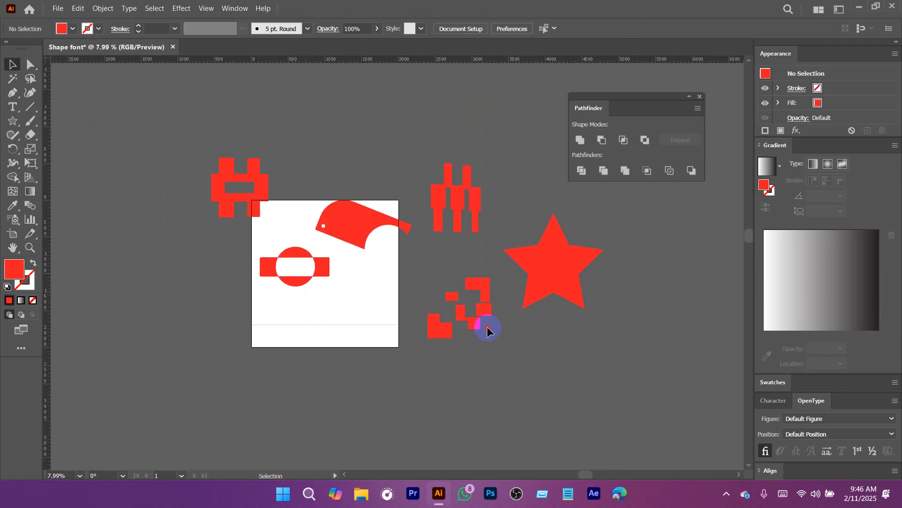
{"action": "left_click_drag", "start_coordinate": [487, 327], "coordinate": [559, 319]}
{"action": "left_click_drag", "start_coordinate": [566, 283], "coordinate": [405, 121]}
{"action": "left_click", "coordinate": [423, 245]}
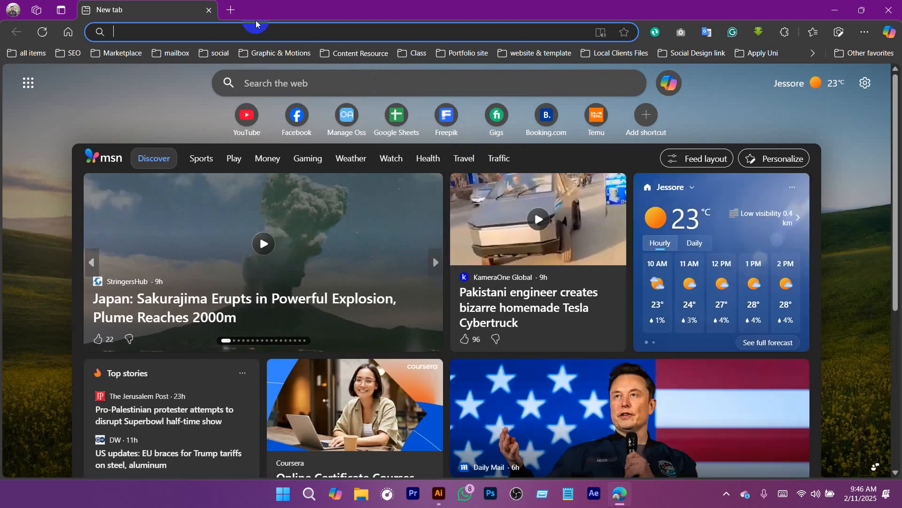
In the Edge browser, search Google Images for "generic logo design"
{"action": "type", "text": "gene"}
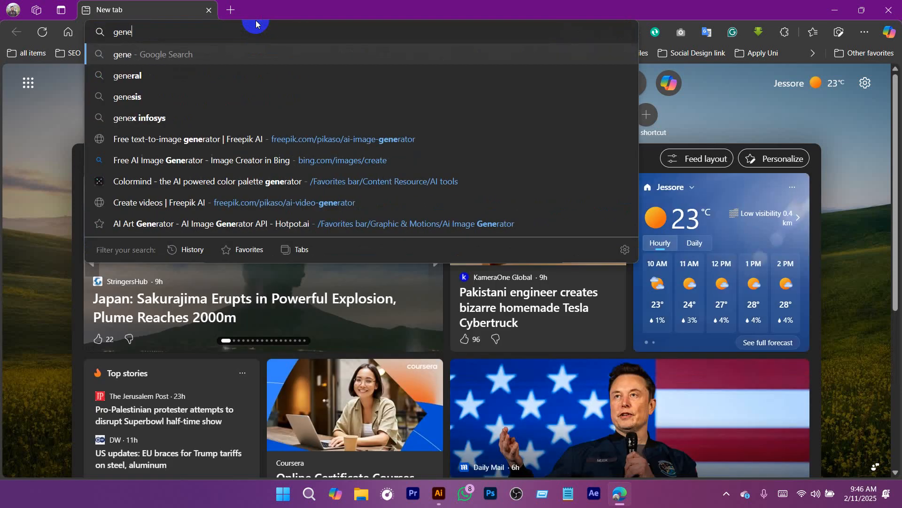
{"action": "type", "text": "ric logo design"}
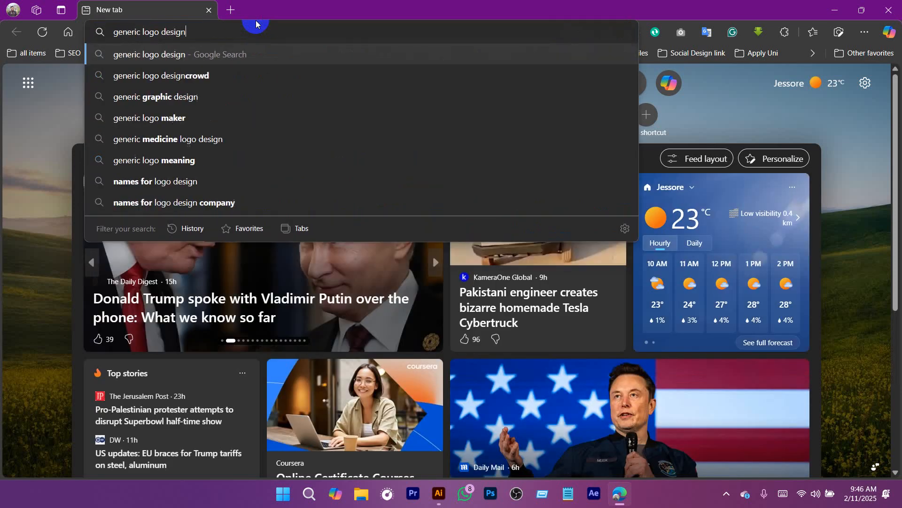
{"action": "key", "text": "Return"}
{"action": "left_click", "coordinate": [166, 128]}
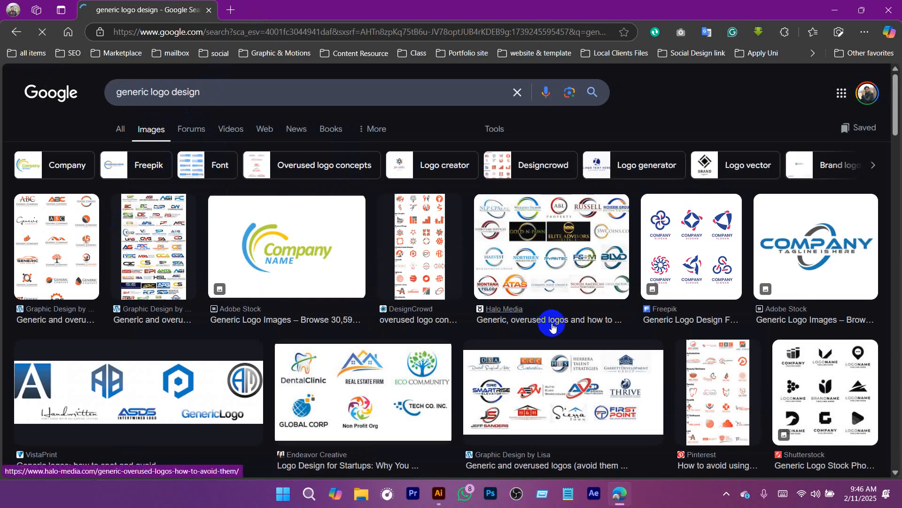
Open the tall sheet of overused logos from Graphic Design by Lisa in its own browser tab
{"action": "left_click", "coordinate": [155, 251]}
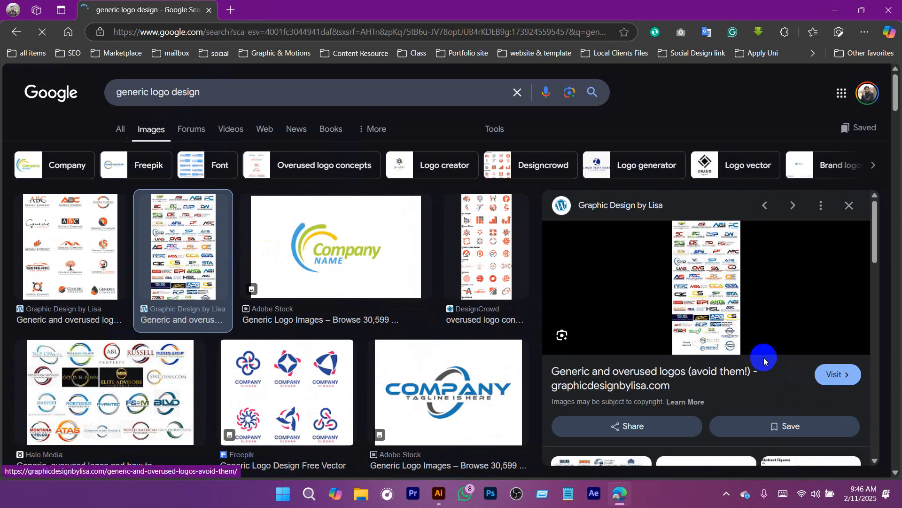
{"action": "right_click", "coordinate": [701, 261]}
{"action": "left_click", "coordinate": [554, 225]}
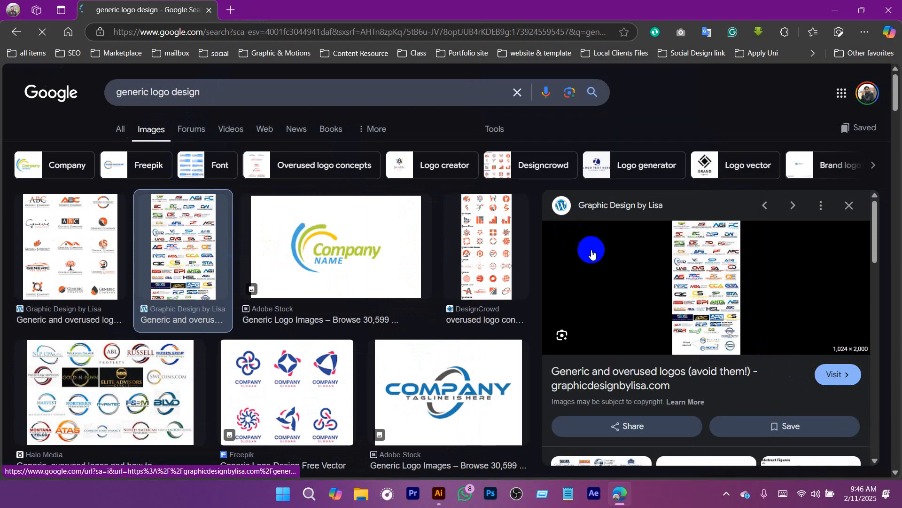
{"action": "left_click", "coordinate": [295, 6]}
{"action": "left_click", "coordinate": [157, 6]}
Open the wide 1,024 × 420 sheet of generic logos in its own tab and close the tab with the tall image
{"action": "scroll", "coordinate": [483, 317], "scroll_direction": "down", "scroll_amount": 1}
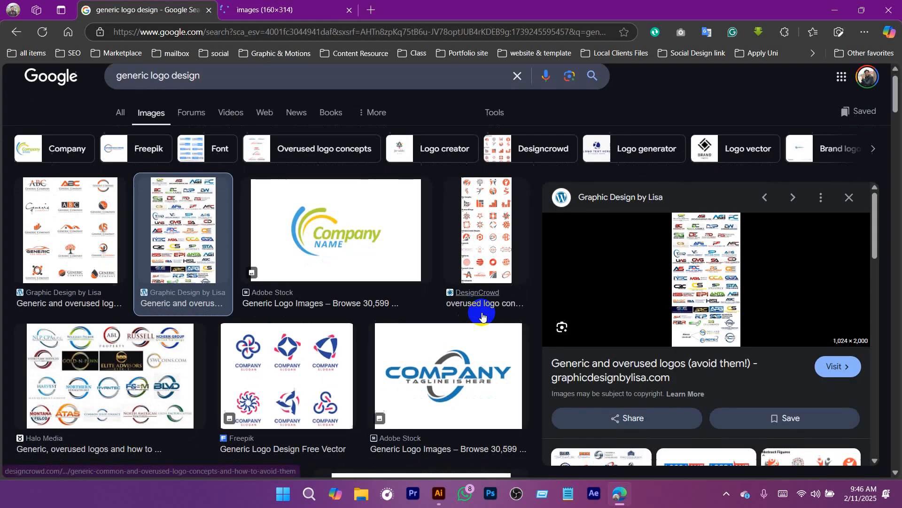
{"action": "scroll", "coordinate": [483, 317], "scroll_direction": "down", "scroll_amount": 10}
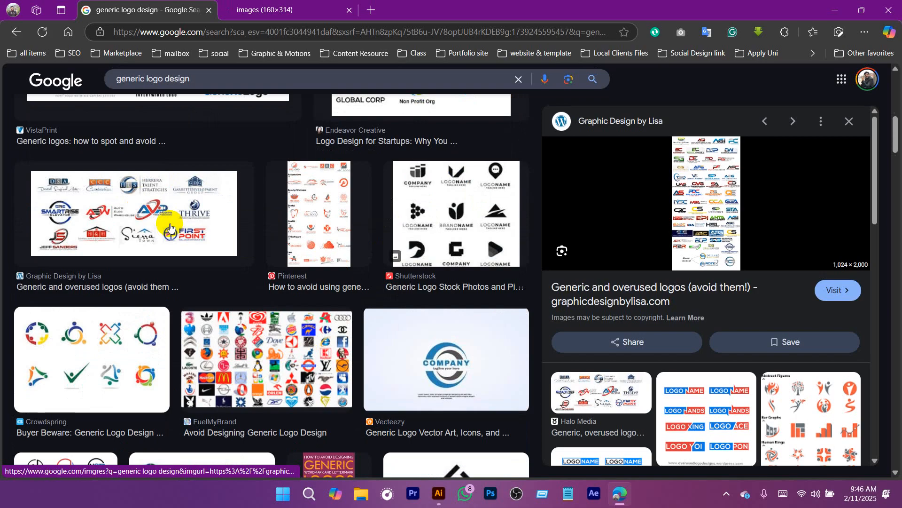
{"action": "left_click", "coordinate": [170, 229]}
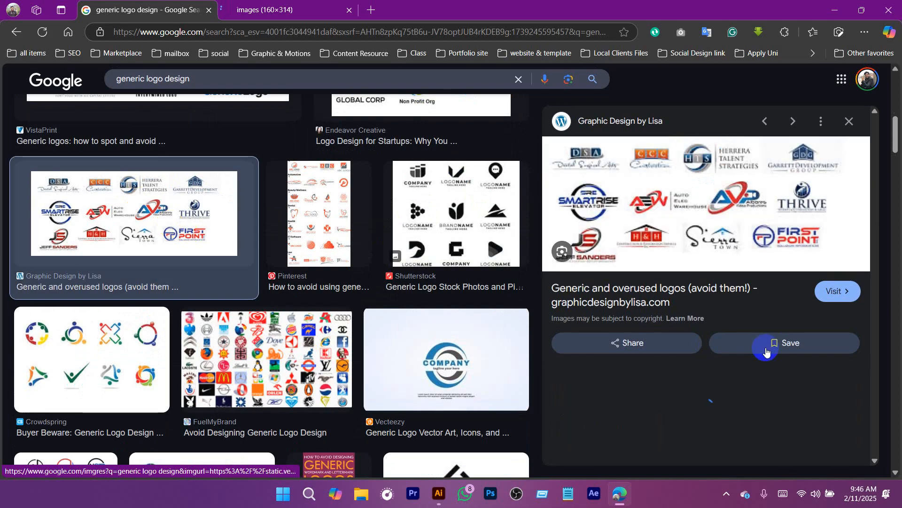
{"action": "right_click", "coordinate": [664, 176]}
{"action": "left_click", "coordinate": [722, 227]}
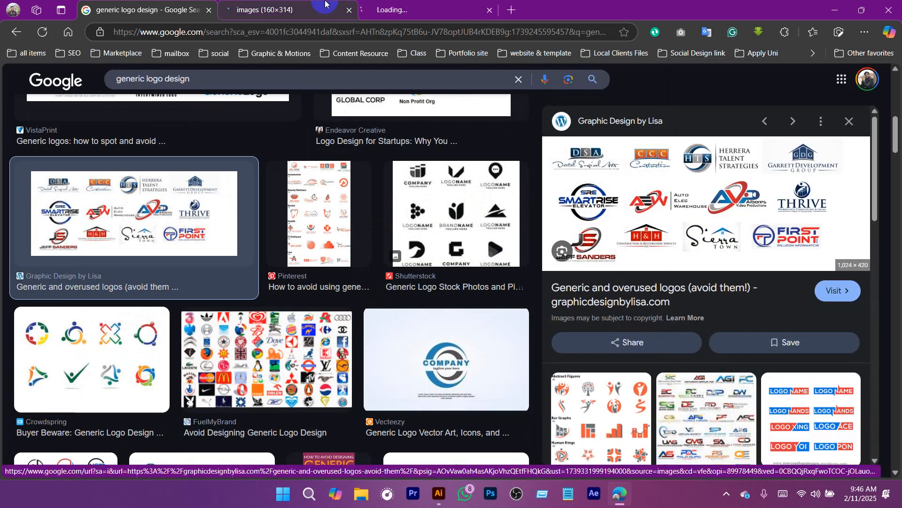
{"action": "left_click", "coordinate": [325, 9]}
{"action": "left_click", "coordinate": [413, 10]}
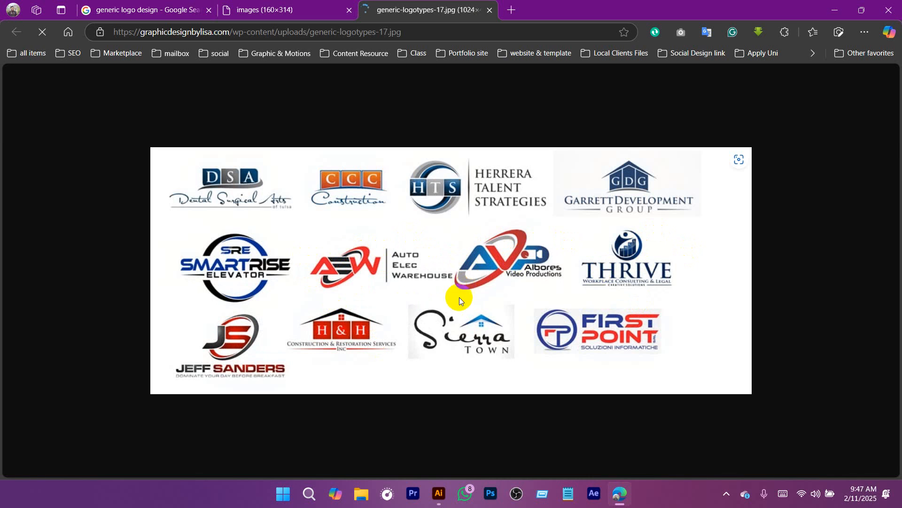
{"action": "left_click", "coordinate": [309, 10]}
{"action": "middle_click", "coordinate": [279, 6]}
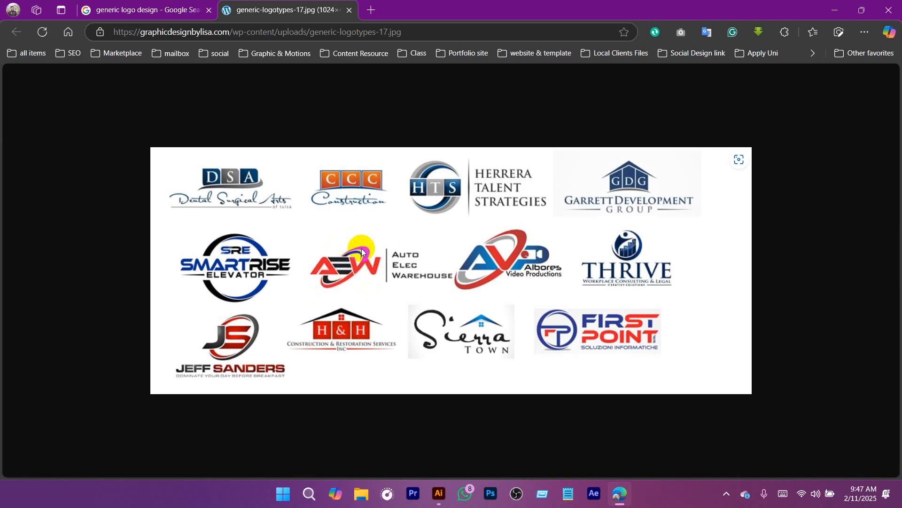
Back in Illustrator, draw a red ellipse about 1350 px wide and 680 px high on the artboard and tilt it about 25° counterclockwise
{"action": "left_click", "coordinate": [439, 494]}
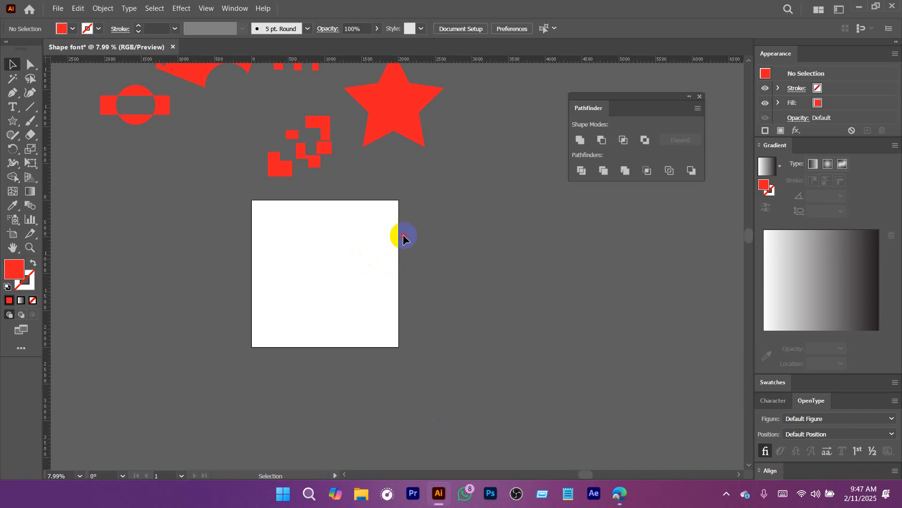
{"action": "left_click", "coordinate": [323, 250], "text": "ctrl"}
{"action": "left_click_drag", "start_coordinate": [334, 271], "coordinate": [432, 260]}
{"action": "left_click", "coordinate": [14, 123]}
{"action": "left_click", "coordinate": [55, 150]}
{"action": "left_click", "coordinate": [476, 297], "text": "ctrl"}
{"action": "key", "text": "v"}
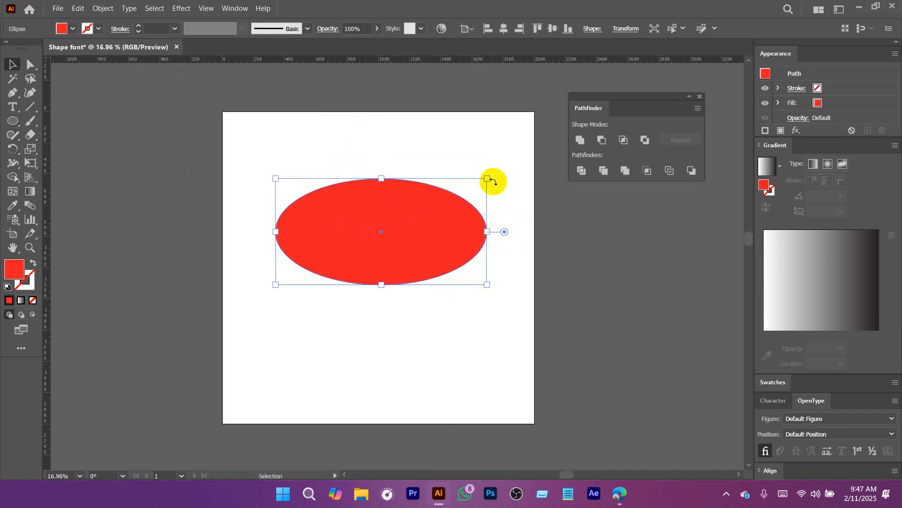
{"action": "left_click_drag", "start_coordinate": [493, 181], "coordinate": [484, 123]}
{"action": "left_click", "coordinate": [483, 301]}
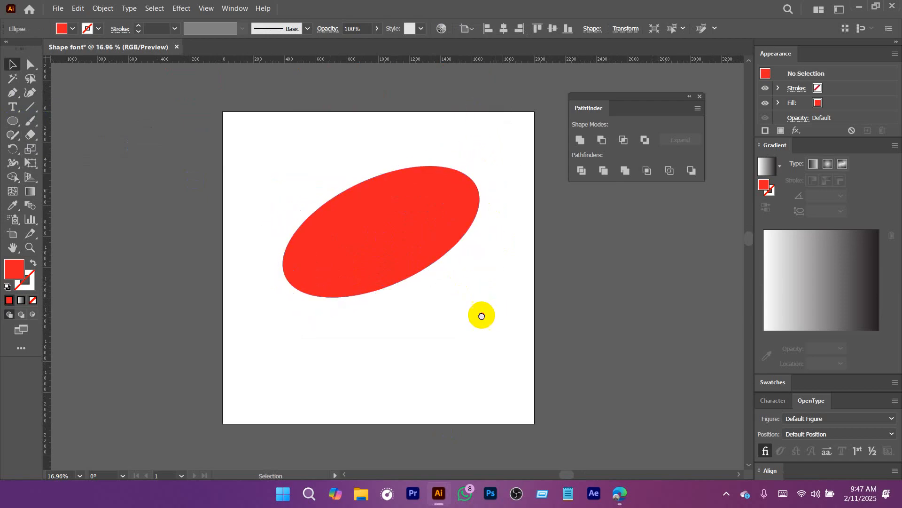
Duplicate the tilted ellipse up and to the left so the two overlap, and fill the copy with dark blue
{"action": "left_click_drag", "start_coordinate": [482, 315], "coordinate": [512, 351]}
{"action": "left_click", "coordinate": [425, 277]}
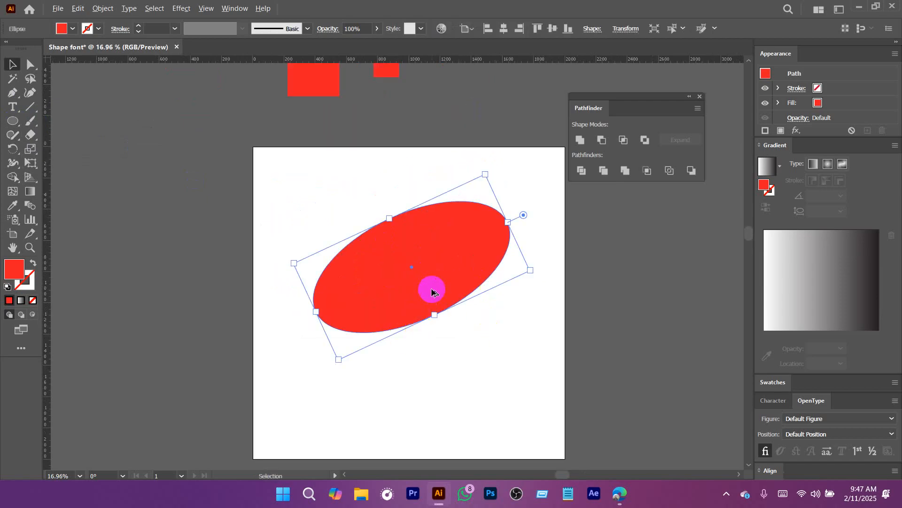
{"action": "left_click_drag", "start_coordinate": [439, 284], "coordinate": [390, 266]}
{"action": "left_click", "coordinate": [77, 30]}
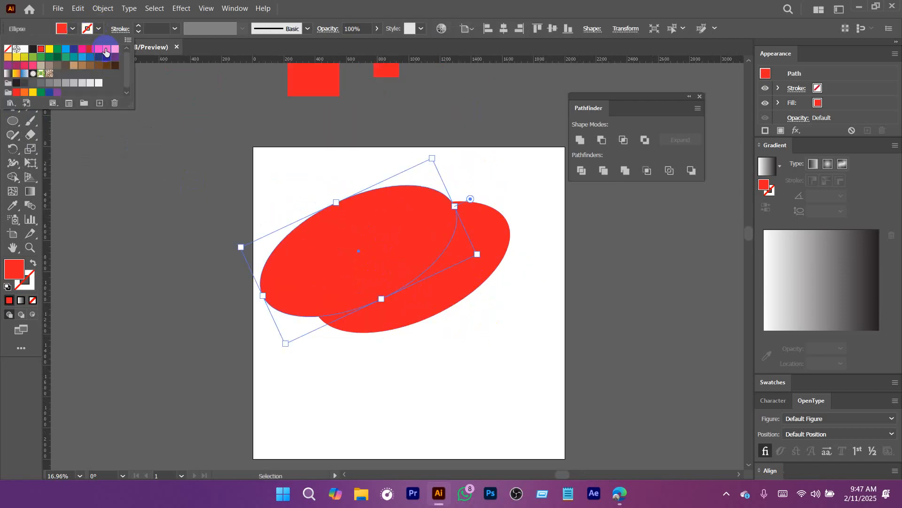
{"action": "left_click", "coordinate": [78, 53]}
{"action": "left_click", "coordinate": [396, 356]}
{"action": "scroll", "coordinate": [467, 347], "scroll_direction": "up", "scroll_amount": 4}
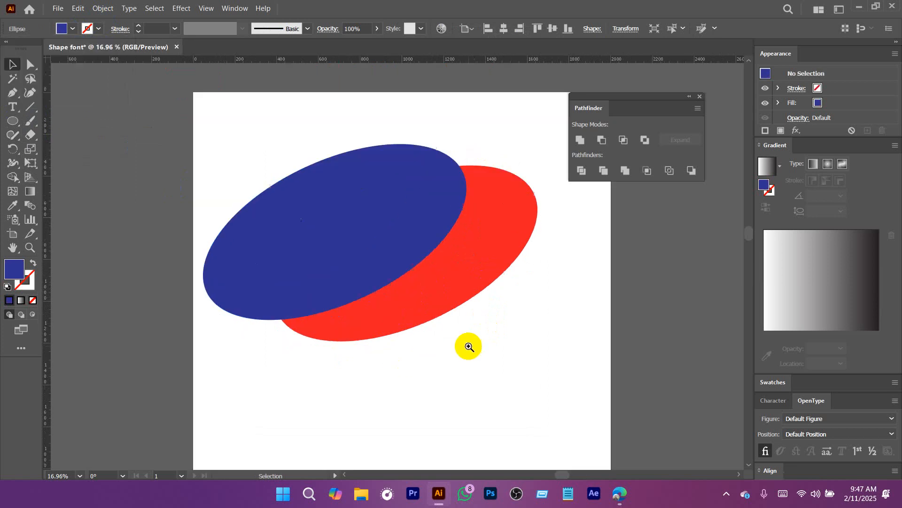
Shift the blue ellipse until only a thin red crescent shows at its right edge, and subtract it from the red ellipse with Minus Front
{"action": "left_click_drag", "start_coordinate": [364, 253], "coordinate": [384, 263]}
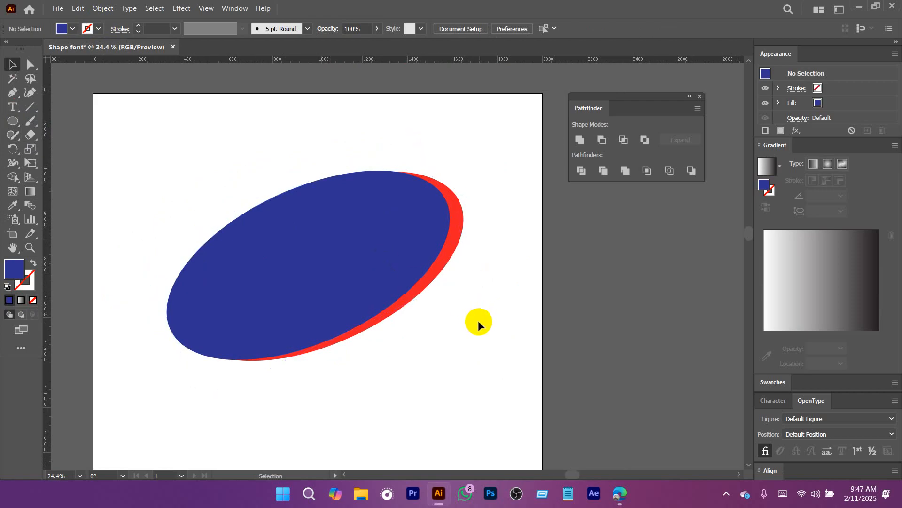
{"action": "left_click_drag", "start_coordinate": [353, 179], "coordinate": [311, 159]}
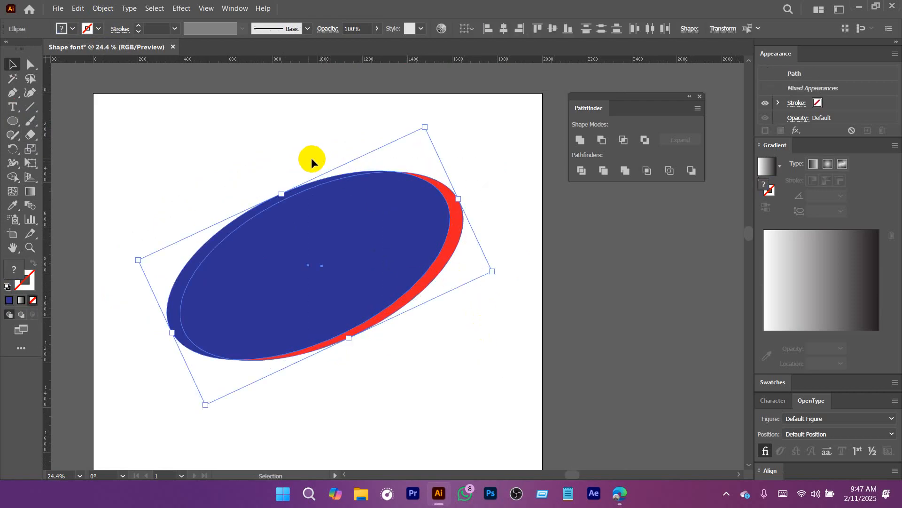
{"action": "left_click", "coordinate": [602, 142]}
{"action": "left_click", "coordinate": [509, 275]}
Duplicate the crescent to the left, rotate the copy 180°, and move it against the original to form a tilted elliptical ring
{"action": "left_click", "coordinate": [452, 250]}
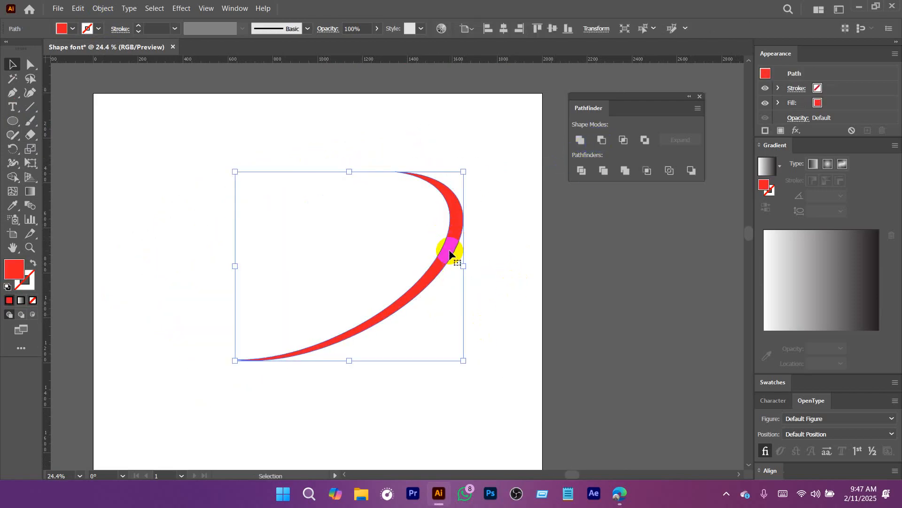
{"action": "left_click_drag", "start_coordinate": [450, 254], "coordinate": [349, 251]}
{"action": "left_click_drag", "start_coordinate": [371, 161], "coordinate": [210, 323]}
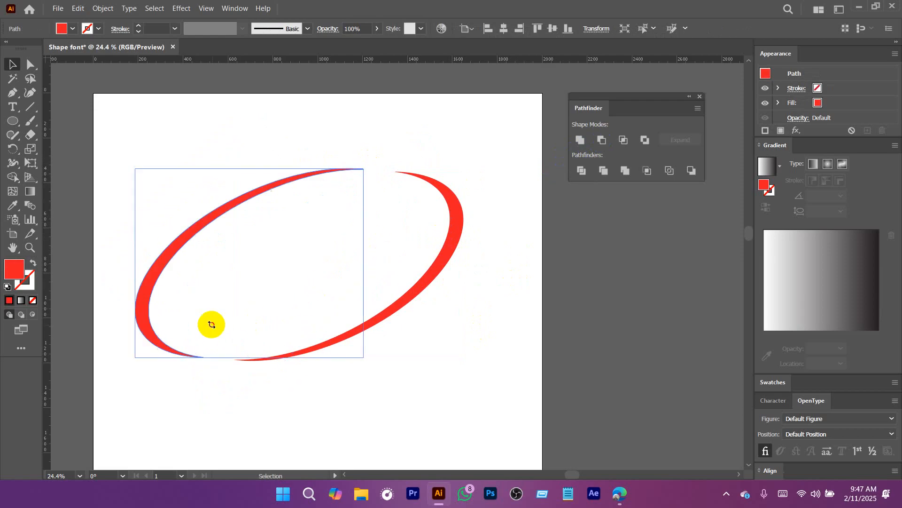
{"action": "left_click_drag", "start_coordinate": [201, 228], "coordinate": [221, 224]}
{"action": "left_click", "coordinate": [447, 382]}
{"action": "key", "text": "z"}
{"action": "left_click", "coordinate": [461, 354], "text": "alt"}
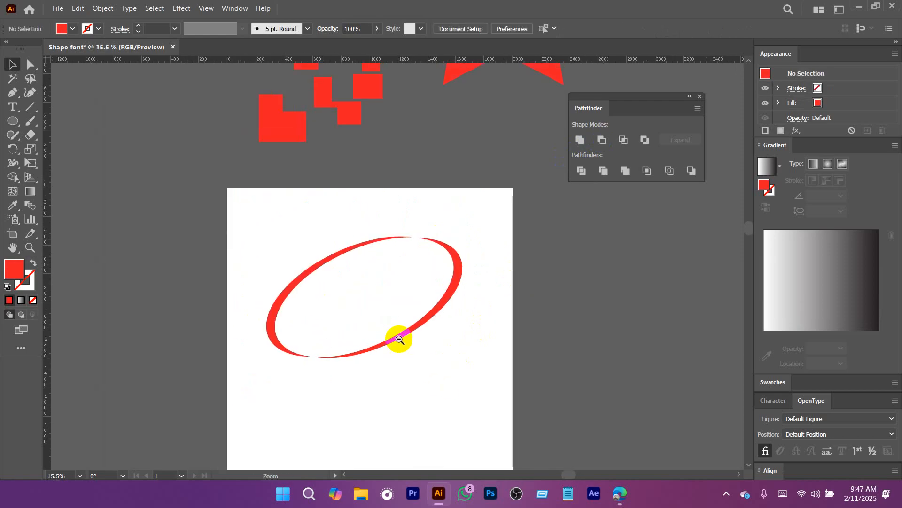
{"action": "left_click", "coordinate": [444, 360]}
{"action": "key", "text": "v"}
{"action": "left_click_drag", "start_coordinate": [428, 279], "coordinate": [409, 274]}
{"action": "left_click", "coordinate": [476, 323]}
{"action": "key", "text": "ctrl+space"}
{"action": "mouse_move", "coordinate": [486, 335]}
{"action": "left_mouse_down"}
{"action": "mouse_move", "coordinate": [434, 380]}
{"action": "mouse_move", "coordinate": [413, 348]}
{"action": "left_mouse_up"}
{"action": "left_click_drag", "start_coordinate": [479, 362], "coordinate": [203, 175]}
Copy the generic logo sheet image from the Edge browser and paste it into the Illustrator document
{"action": "left_click", "coordinate": [616, 494]}
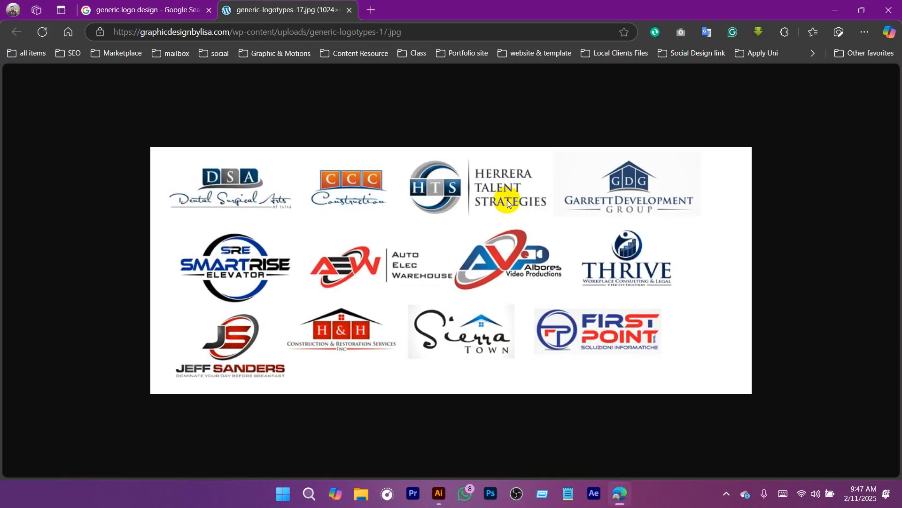
{"action": "right_click", "coordinate": [397, 179]}
{"action": "left_click", "coordinate": [447, 225]}
{"action": "left_click", "coordinate": [439, 493]}
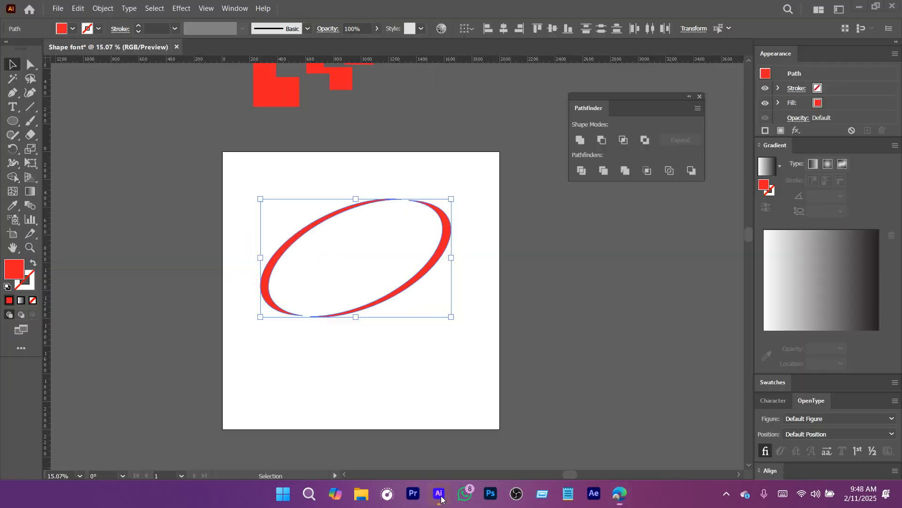
{"action": "left_click", "coordinate": [442, 354]}
{"action": "key", "text": "ctrl+v"}
Examine the circular and crescent shapes in the SmartRise Elevator and Auto Elec Warehouse logos on the pasted sheet
{"action": "left_click_drag", "start_coordinate": [469, 296], "coordinate": [639, 366]}
{"action": "left_click_drag", "start_coordinate": [422, 309], "coordinate": [573, 417]}
{"action": "left_click_drag", "start_coordinate": [314, 340], "coordinate": [388, 230]}
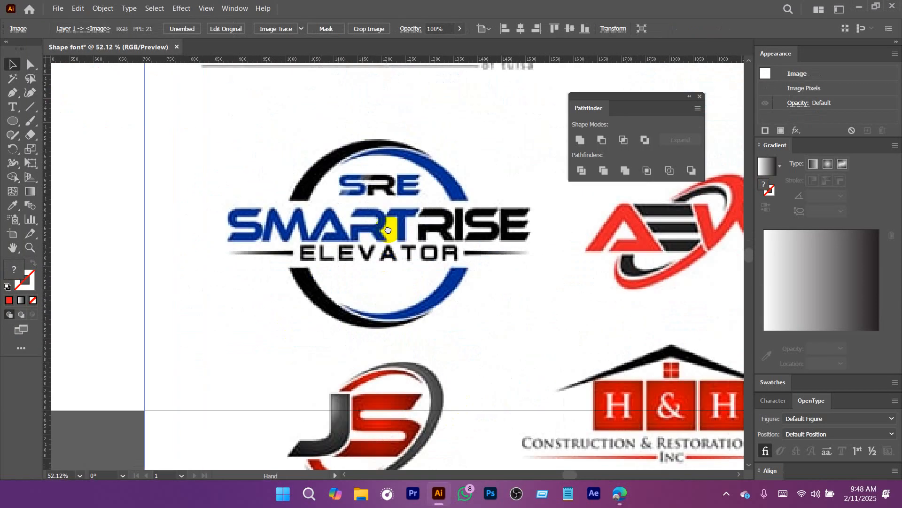
{"action": "left_click_drag", "start_coordinate": [476, 358], "coordinate": [388, 225]}
{"action": "left_click_drag", "start_coordinate": [668, 81], "coordinate": [425, 257]}
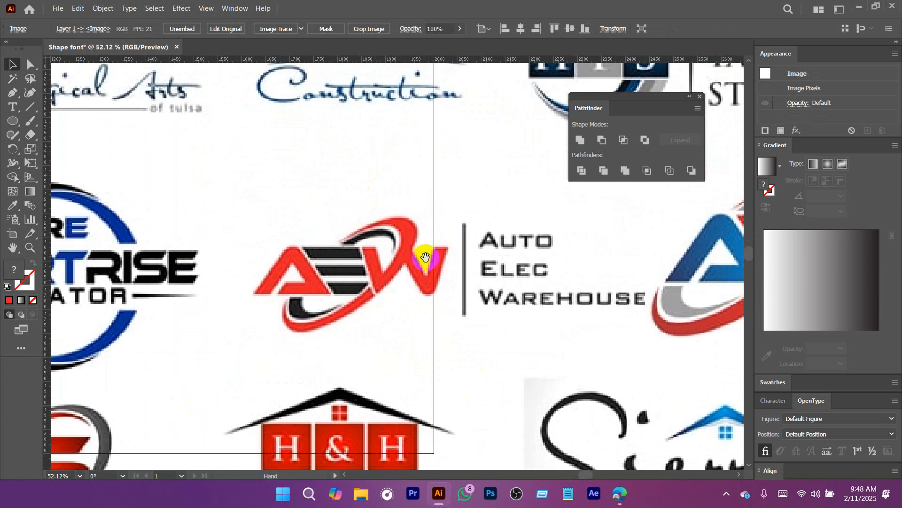
{"action": "left_click_drag", "start_coordinate": [497, 240], "coordinate": [431, 253]}
{"action": "left_click_drag", "start_coordinate": [524, 282], "coordinate": [289, 290]}
{"action": "mouse_move", "coordinate": [486, 306]}
{"action": "left_mouse_down"}
{"action": "mouse_move", "coordinate": [325, 336]}
{"action": "mouse_move", "coordinate": [478, 309]}
{"action": "left_mouse_up"}
Move the logo sheet off the artboard to its right and the crescent ring off the artboard to its upper left
{"action": "left_click_drag", "start_coordinate": [282, 330], "coordinate": [388, 343]}
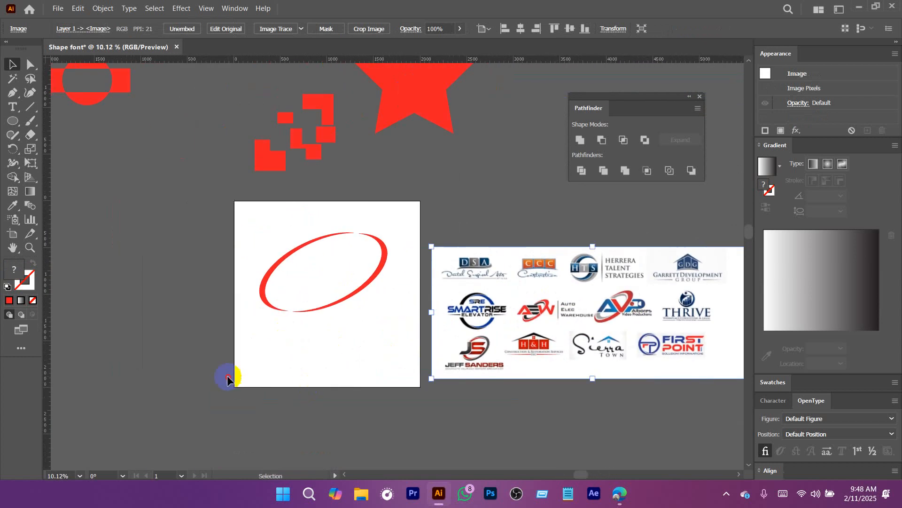
{"action": "left_click", "coordinate": [388, 242]}
{"action": "left_click_drag", "start_coordinate": [380, 254], "coordinate": [242, 222]}
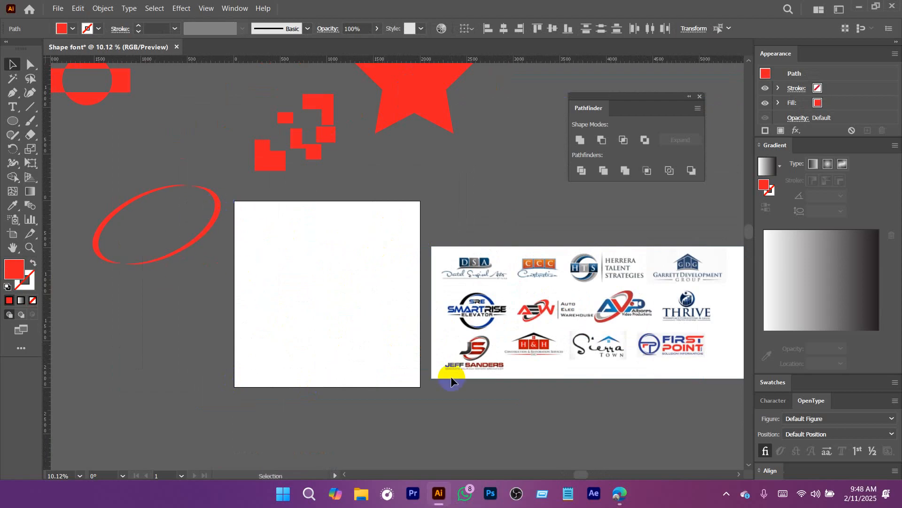
Compare the crescent swooshes around the AEW and AVP lettering up close on the logo sheet
{"action": "left_click_drag", "start_coordinate": [533, 308], "coordinate": [691, 377]}
{"action": "left_click_drag", "start_coordinate": [546, 327], "coordinate": [283, 274]}
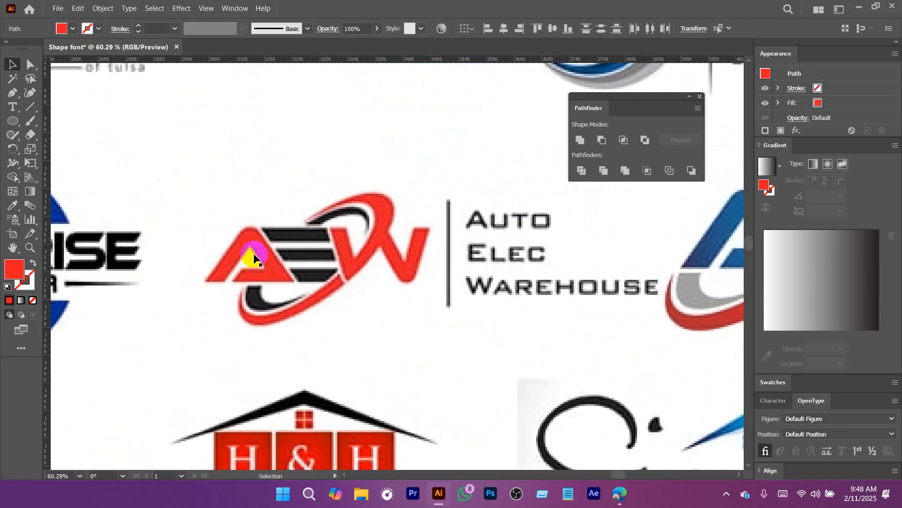
{"action": "left_click_drag", "start_coordinate": [445, 309], "coordinate": [370, 315]}
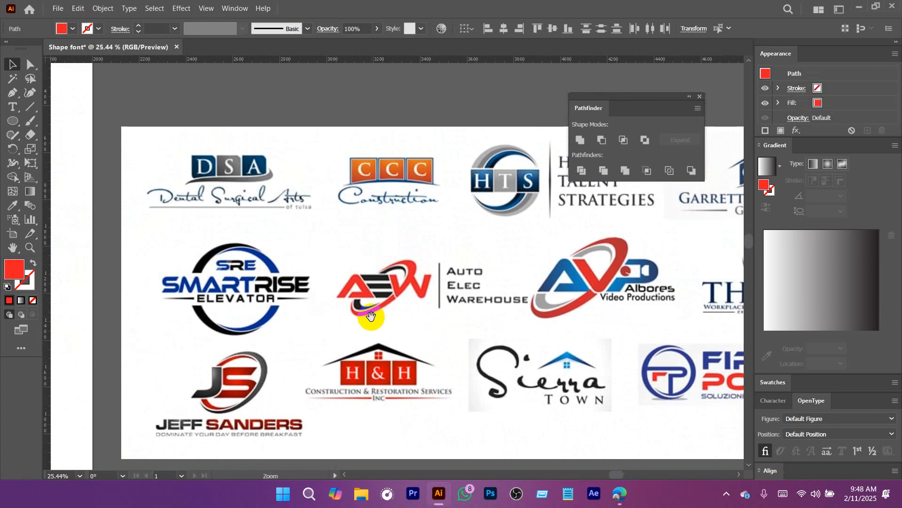
{"action": "left_click_drag", "start_coordinate": [620, 281], "coordinate": [387, 267]}
{"action": "left_click_drag", "start_coordinate": [443, 308], "coordinate": [491, 314]}
{"action": "left_click_drag", "start_coordinate": [289, 266], "coordinate": [335, 247]}
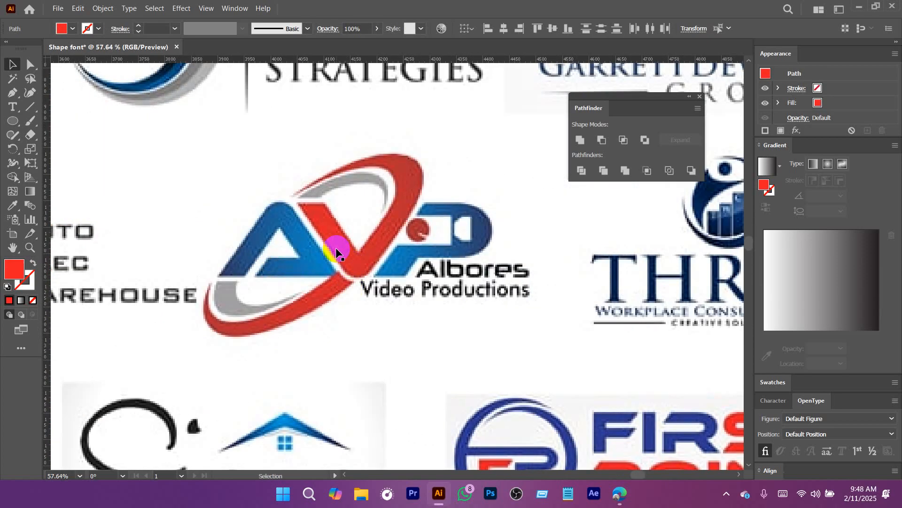
{"action": "left_click_drag", "start_coordinate": [528, 256], "coordinate": [569, 314]}
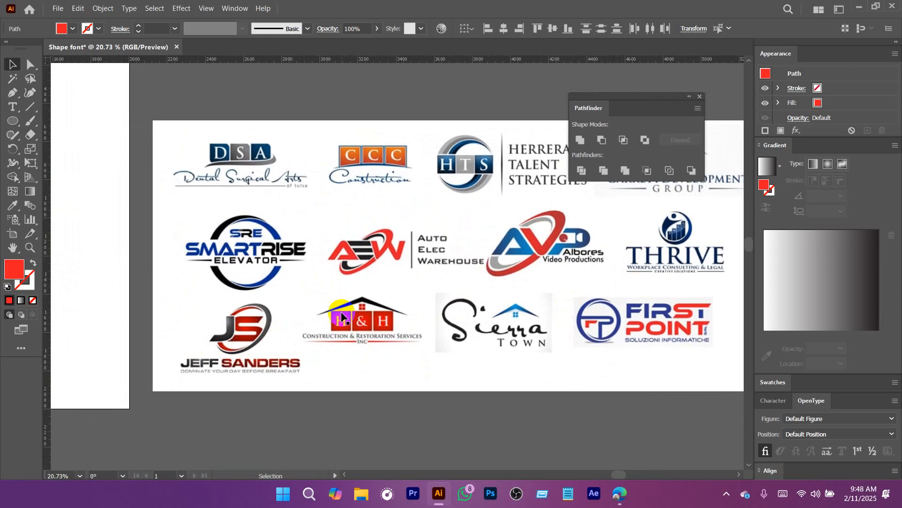
Switch to the Edge browser and preview the Abstract Logo image among the generic logo design results
{"action": "left_click", "coordinate": [620, 493]}
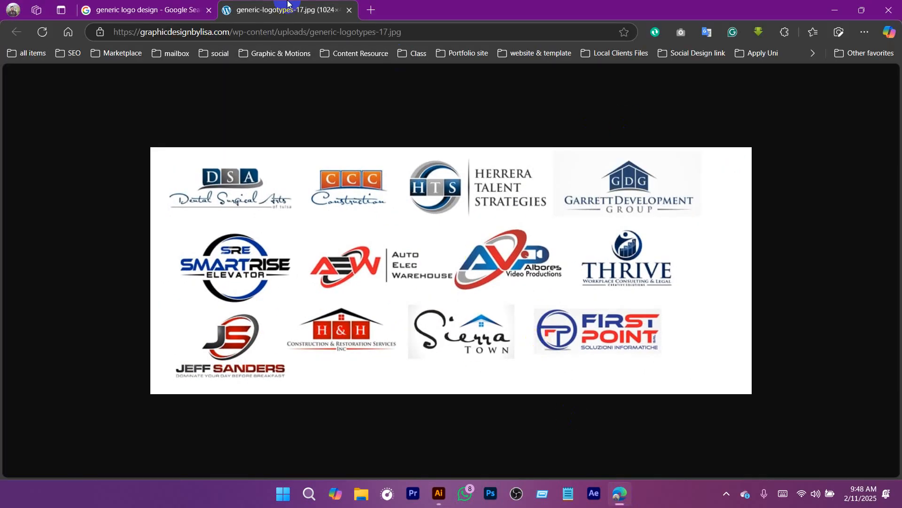
{"action": "left_click", "coordinate": [141, 10]}
{"action": "scroll", "coordinate": [409, 306], "scroll_direction": "down", "scroll_amount": 9}
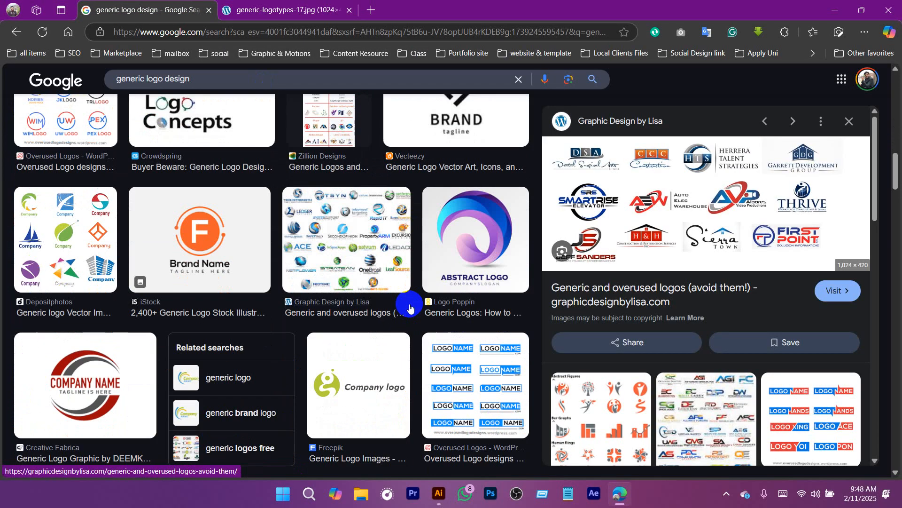
{"action": "scroll", "coordinate": [646, 314], "scroll_direction": "down", "scroll_amount": 1}
{"action": "scroll", "coordinate": [645, 314], "scroll_direction": "down", "scroll_amount": 4}
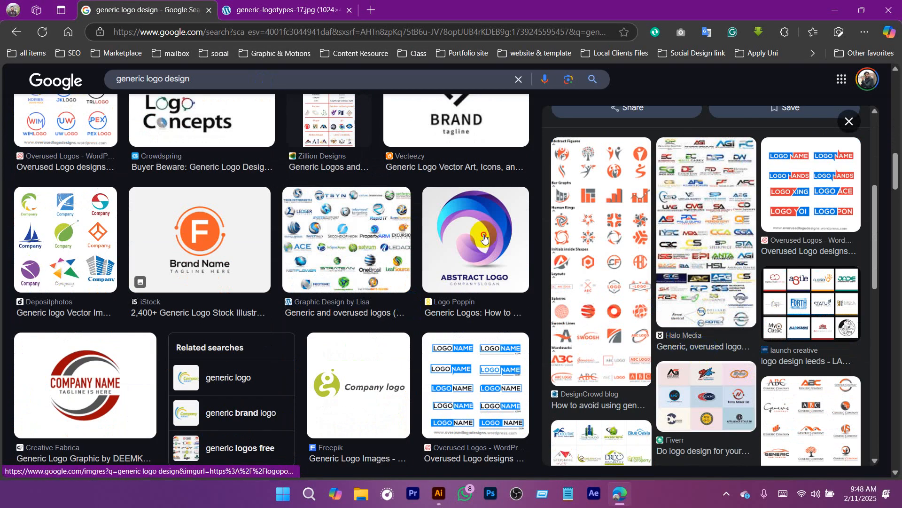
{"action": "left_click", "coordinate": [524, 296]}
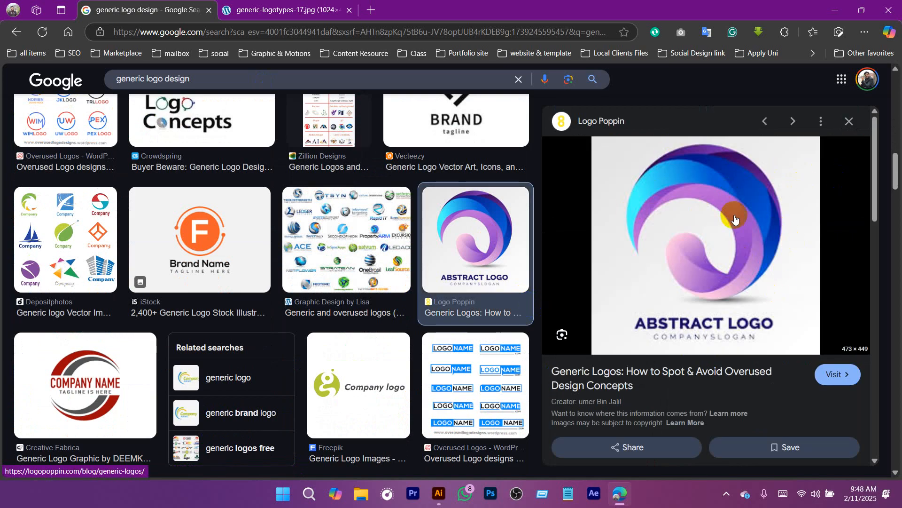
Preview the red and grey Company Name crescent logo and browse its related images
{"action": "scroll", "coordinate": [736, 220], "scroll_direction": "down", "scroll_amount": 2}
{"action": "scroll", "coordinate": [87, 352], "scroll_direction": "down", "scroll_amount": 3}
{"action": "left_click", "coordinate": [82, 250]}
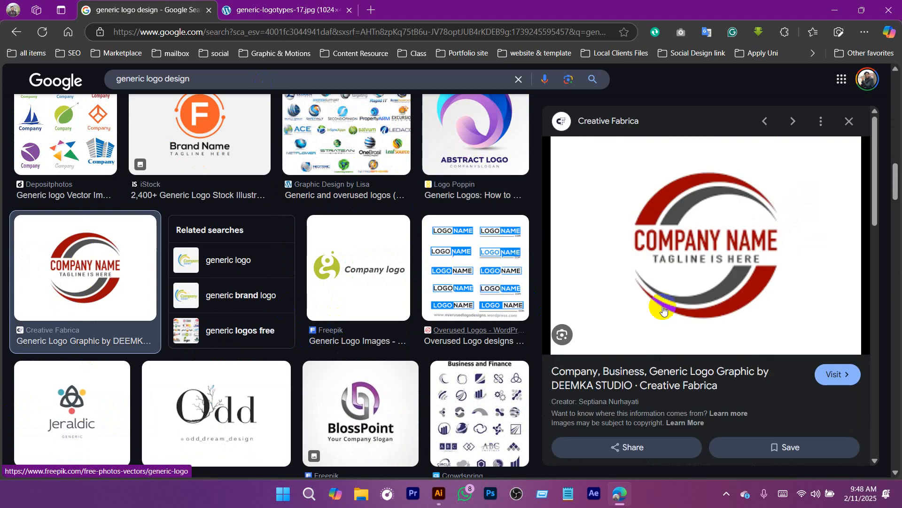
{"action": "scroll", "coordinate": [760, 257], "scroll_direction": "down", "scroll_amount": 5}
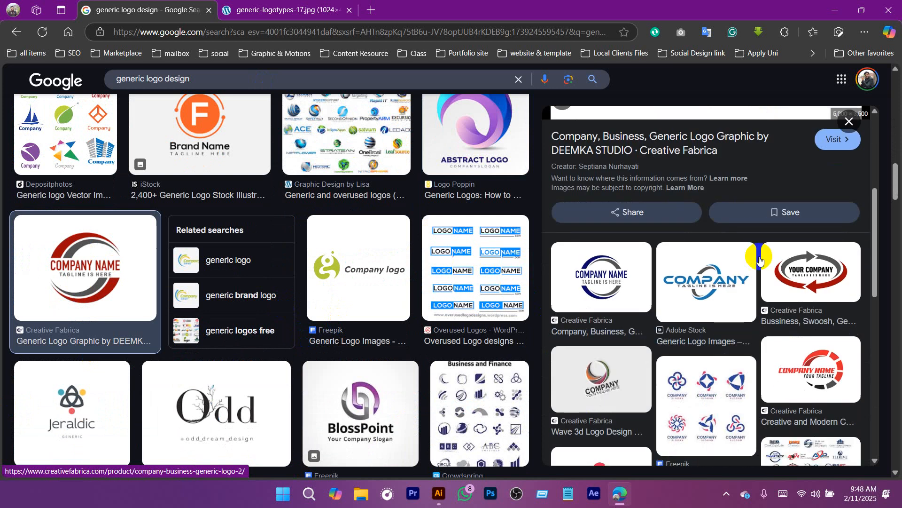
{"action": "scroll", "coordinate": [760, 258], "scroll_direction": "down", "scroll_amount": 8}
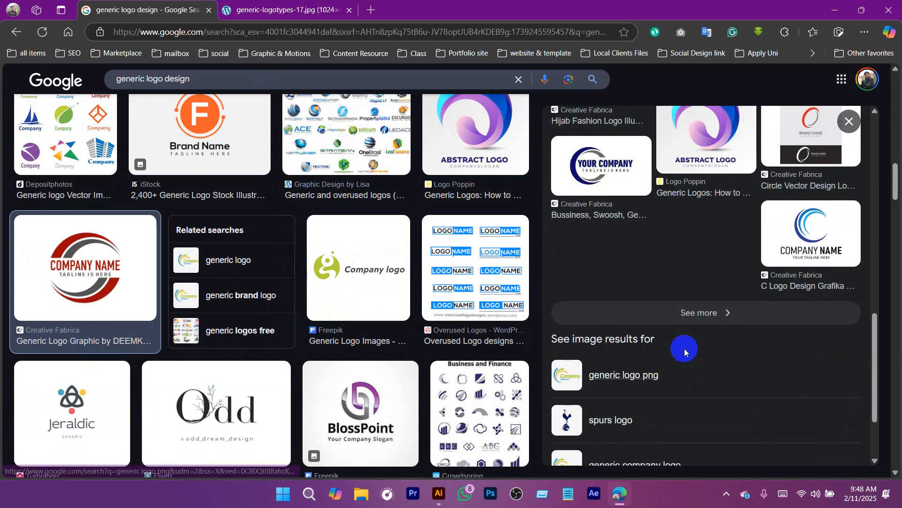
Open the full set of related images and browse it, previewing the Abstract Logo and its similar designs
{"action": "left_click", "coordinate": [696, 312]}
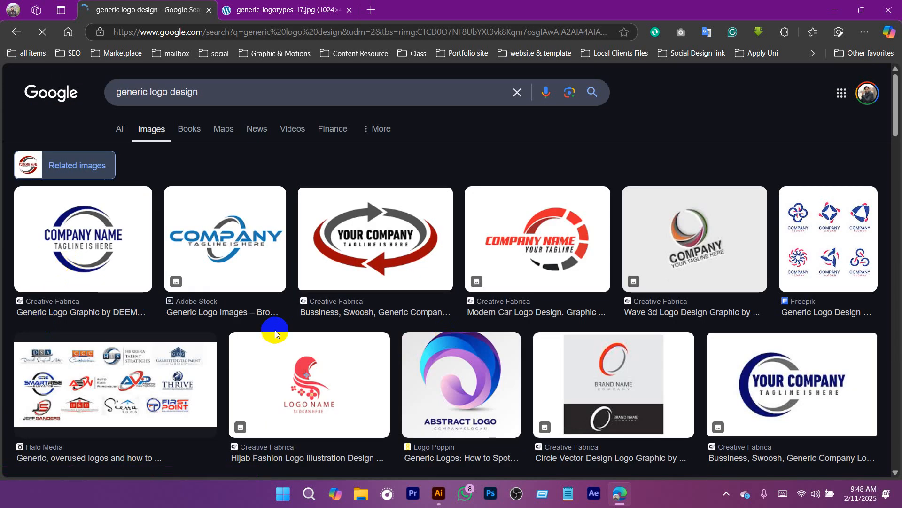
{"action": "scroll", "coordinate": [276, 334], "scroll_direction": "down", "scroll_amount": 8}
{"action": "scroll", "coordinate": [206, 336], "scroll_direction": "up", "scroll_amount": 5}
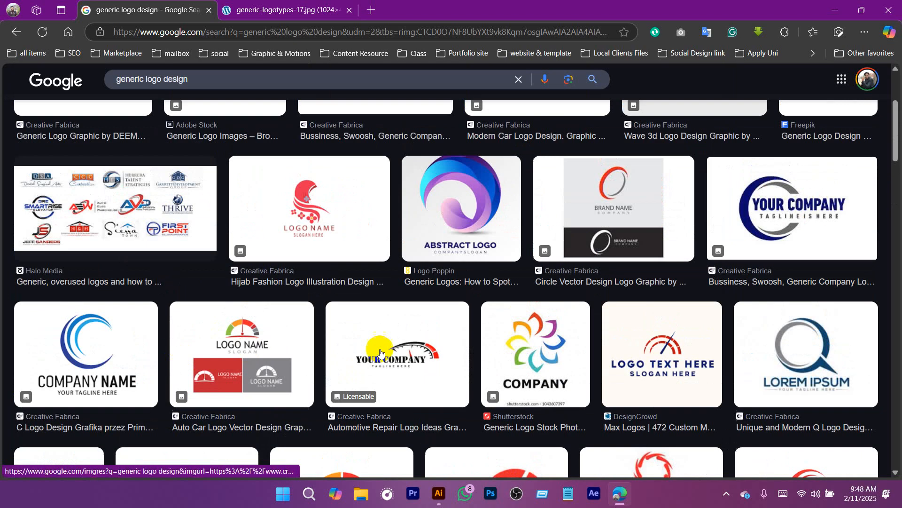
{"action": "scroll", "coordinate": [381, 353], "scroll_direction": "up", "scroll_amount": 3}
{"action": "left_click", "coordinate": [499, 396]}
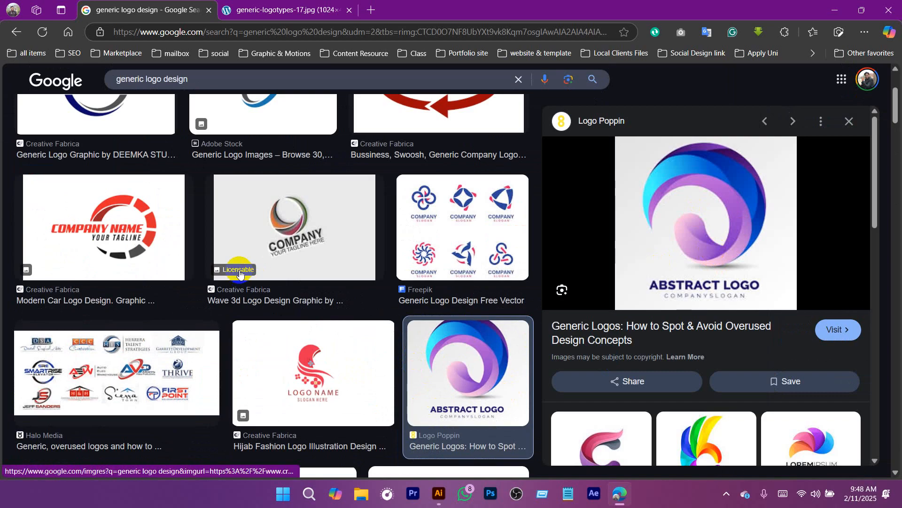
{"action": "scroll", "coordinate": [651, 322], "scroll_direction": "down", "scroll_amount": 5}
{"action": "scroll", "coordinate": [273, 229], "scroll_direction": "down", "scroll_amount": 1}
{"action": "scroll", "coordinate": [273, 228], "scroll_direction": "down", "scroll_amount": 3}
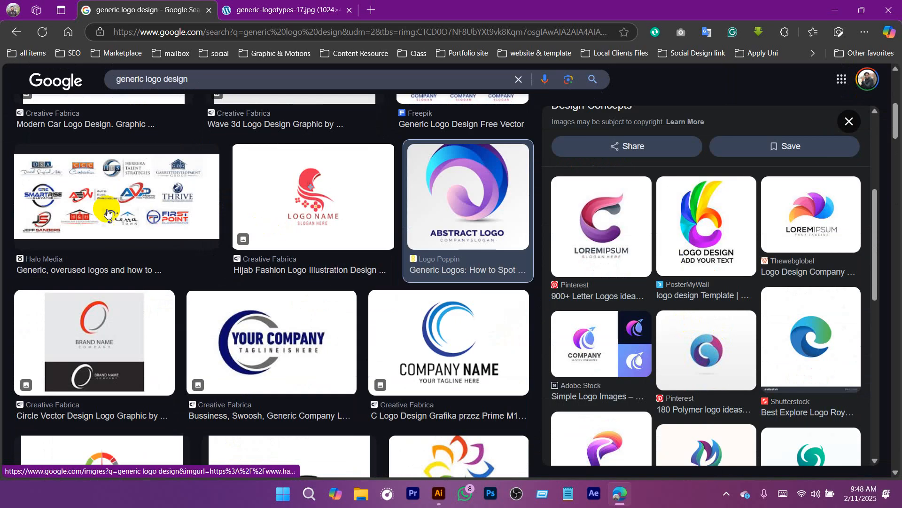
Compare the crescents in the Circle Vector Design, navy Your Company and red Company Name logos, including their related images
{"action": "left_click", "coordinate": [155, 266]}
{"action": "left_click", "coordinate": [105, 342]}
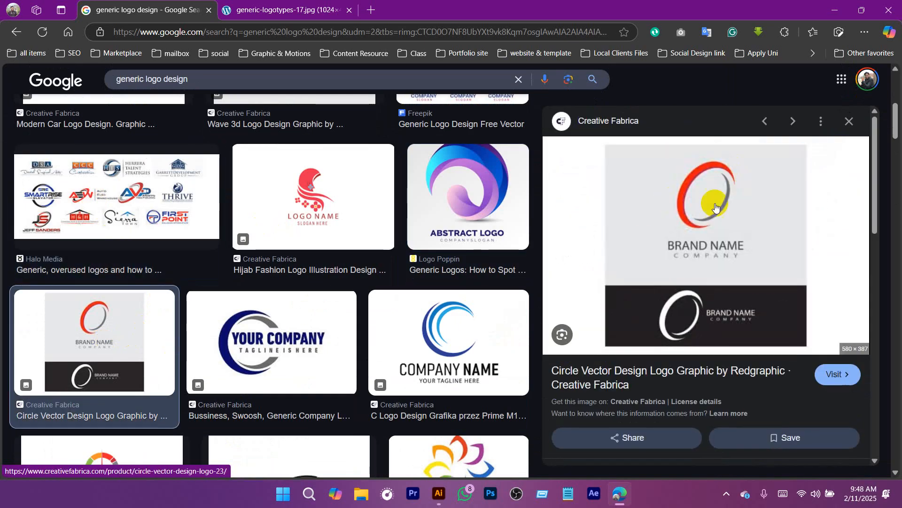
{"action": "left_click", "coordinate": [245, 341]}
{"action": "scroll", "coordinate": [705, 235], "scroll_direction": "down", "scroll_amount": 10}
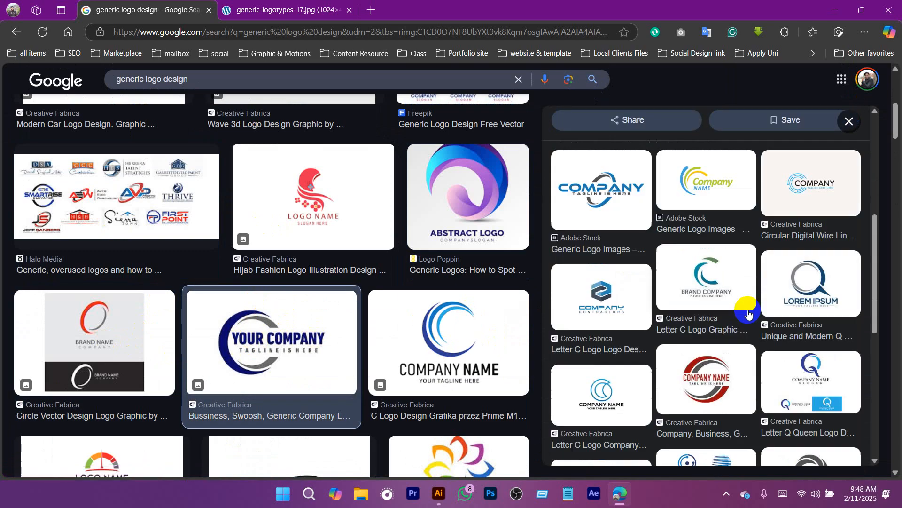
{"action": "left_click", "coordinate": [702, 332]}
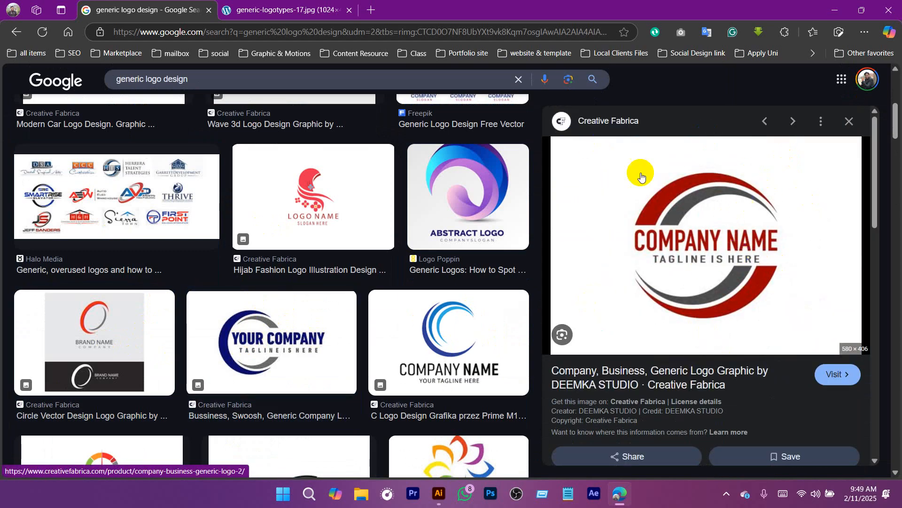
{"action": "scroll", "coordinate": [757, 262], "scroll_direction": "down", "scroll_amount": 8}
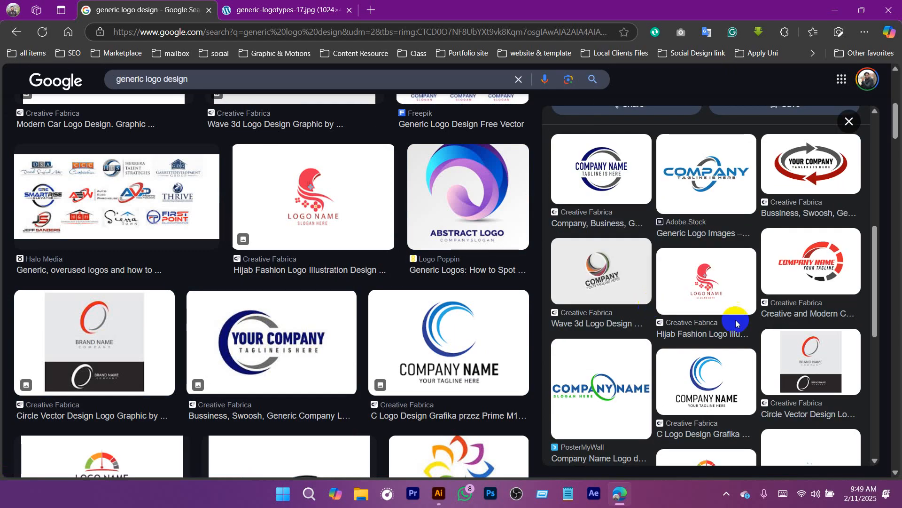
Copy the Creative and Modern Car Logo Design image and paste it into Illustrator inside the artboard's upper right corner
{"action": "left_click", "coordinate": [839, 264]}
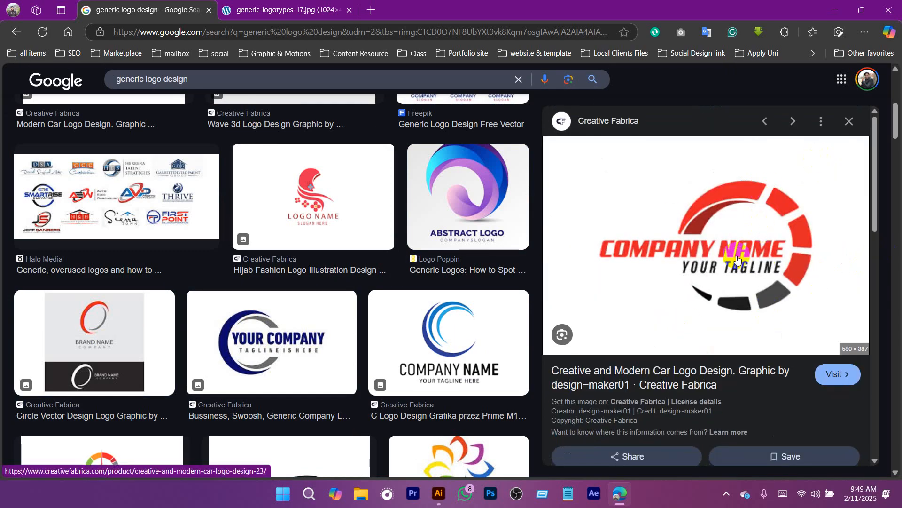
{"action": "right_click", "coordinate": [711, 206]}
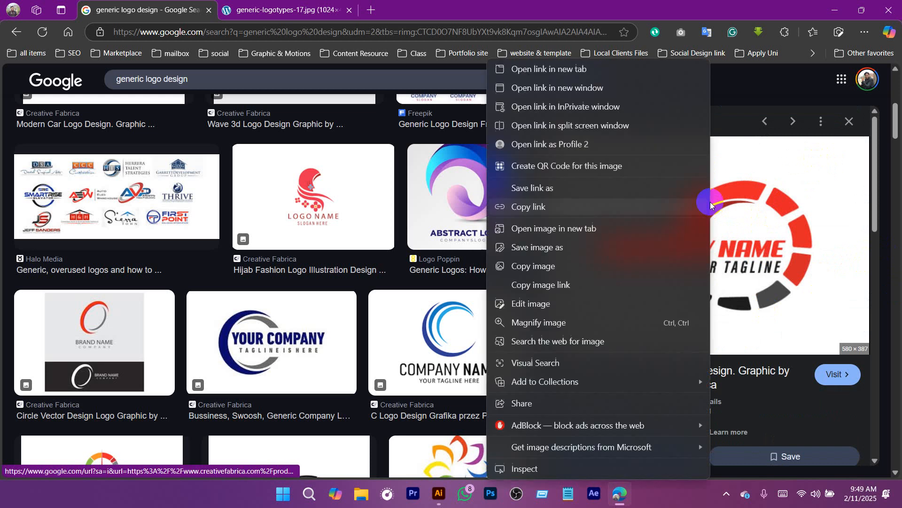
{"action": "left_click", "coordinate": [564, 265]}
{"action": "left_click", "coordinate": [437, 494]}
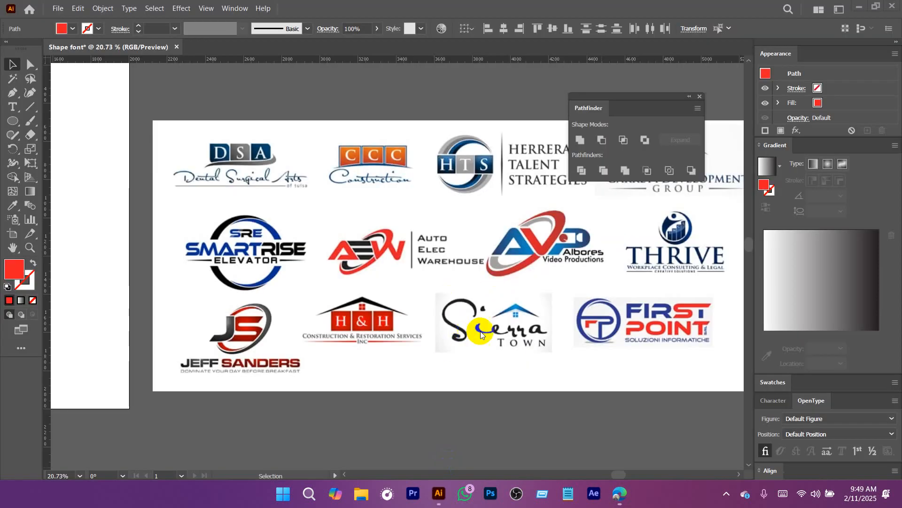
{"action": "left_click_drag", "start_coordinate": [380, 301], "coordinate": [567, 360]}
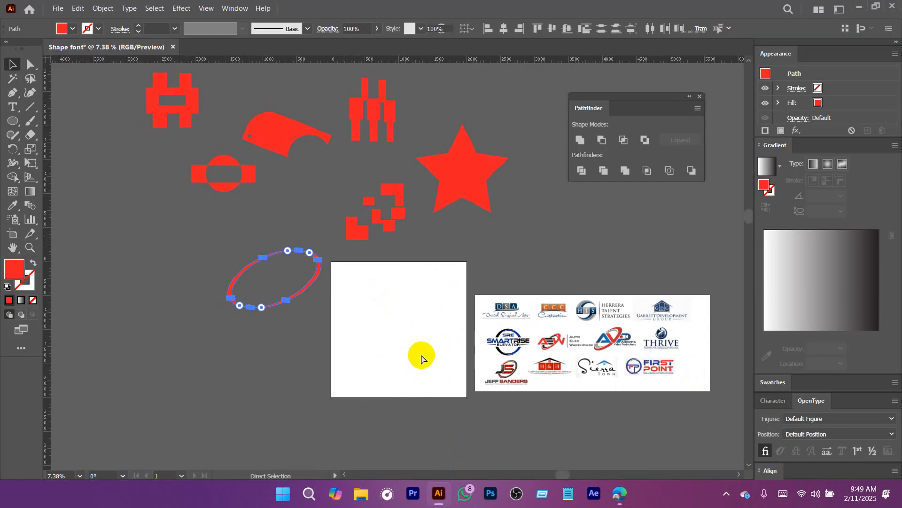
{"action": "key", "text": "ctrl+v"}
{"action": "scroll", "coordinate": [409, 280], "scroll_direction": "up", "scroll_amount": 4}
{"action": "left_click_drag", "start_coordinate": [444, 302], "coordinate": [452, 244]}
{"action": "left_click_drag", "start_coordinate": [404, 195], "coordinate": [482, 223]}
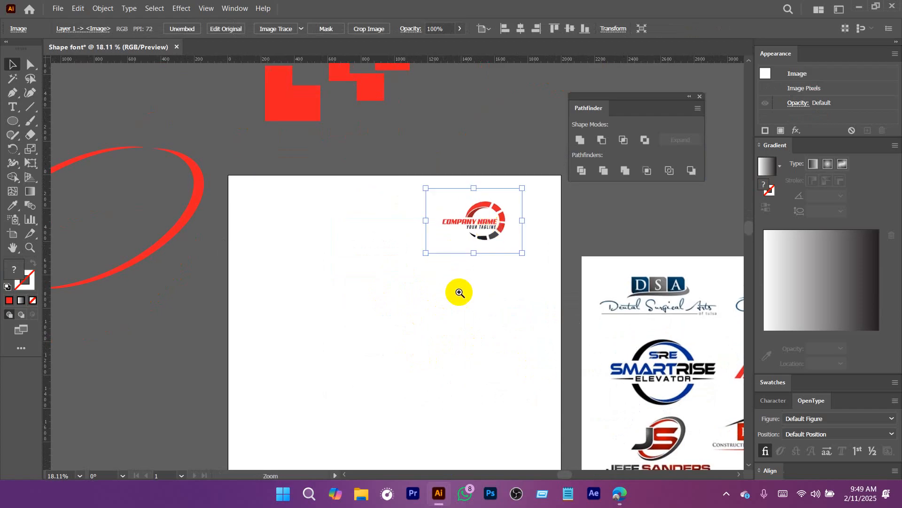
Draw a red circle with the Ellipse tool on the artboard, below and to the left of the pasted car logo
{"action": "scroll", "coordinate": [459, 294], "scroll_direction": "up", "scroll_amount": 2}
{"action": "key", "text": "l"}
{"action": "mouse_move", "coordinate": [264, 253]}
{"action": "left_mouse_down"}
{"action": "mouse_move", "coordinate": [298, 304]}
{"action": "mouse_move", "coordinate": [359, 285]}
{"action": "left_mouse_up"}
{"action": "key", "text": "v"}
{"action": "scroll", "coordinate": [308, 301], "scroll_direction": "up", "scroll_amount": 3}
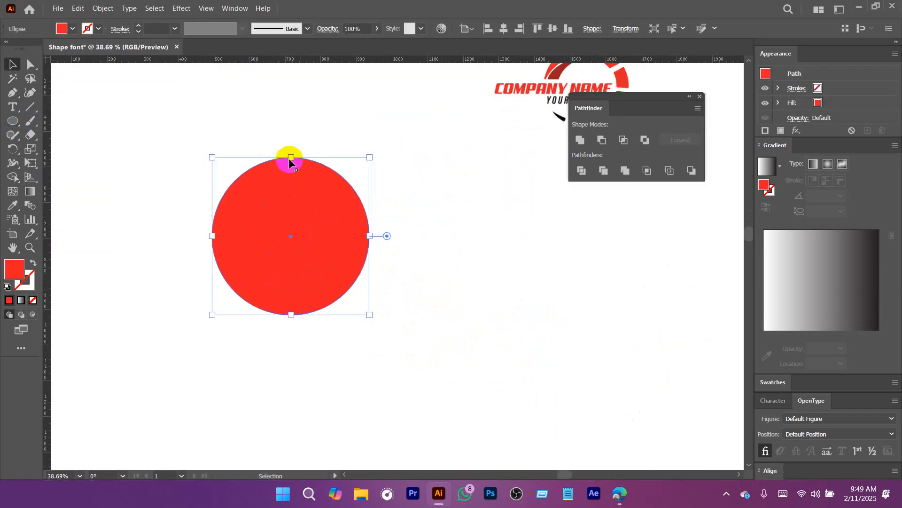
Flatten the red circle into a slightly wide ellipse and rotate it about 8° counterclockwise
{"action": "left_click_drag", "start_coordinate": [294, 159], "coordinate": [296, 177]}
{"action": "left_click_drag", "start_coordinate": [337, 248], "coordinate": [352, 276]}
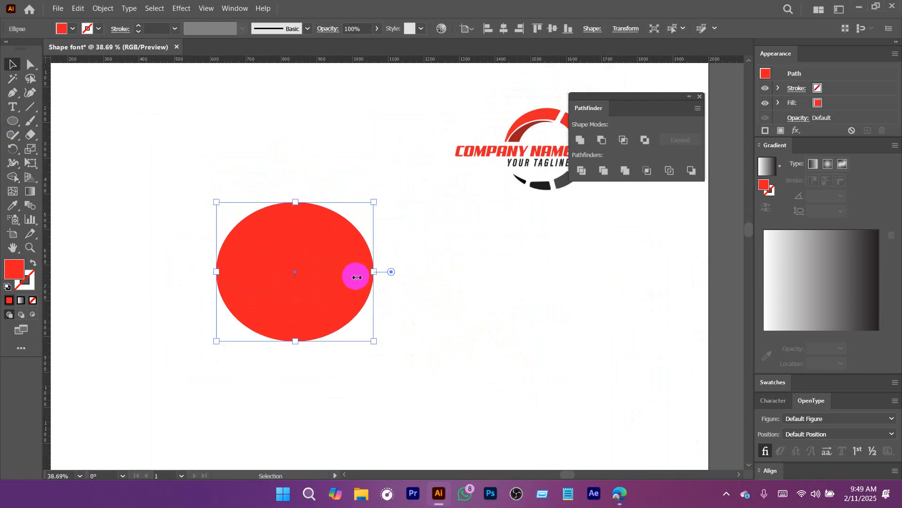
{"action": "left_click_drag", "start_coordinate": [380, 199], "coordinate": [375, 181]}
{"action": "left_click_drag", "start_coordinate": [405, 232], "coordinate": [408, 207]}
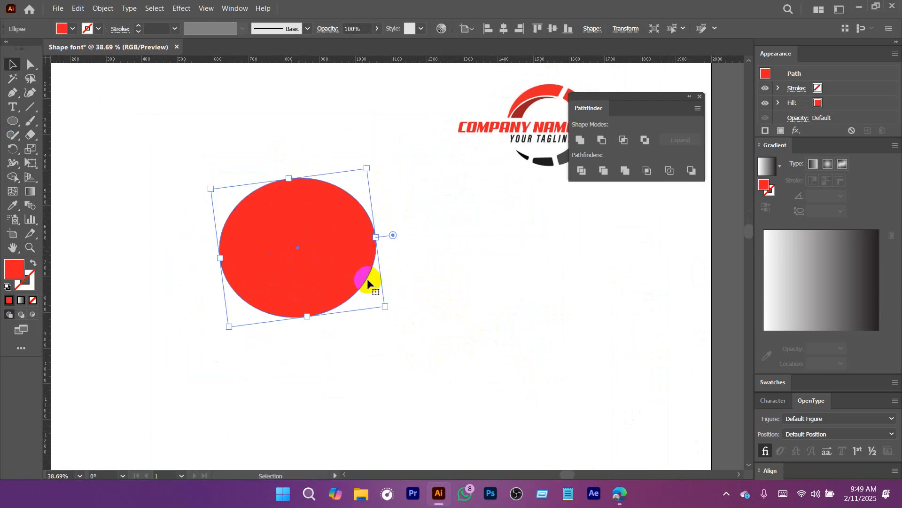
Paste a copy of the ellipse in front in place, move it down and right off the original, and delete it
{"action": "key", "text": "ctrl+c"}
{"action": "key", "text": "ctrl+f"}
{"action": "key", "text": "ctrl"}
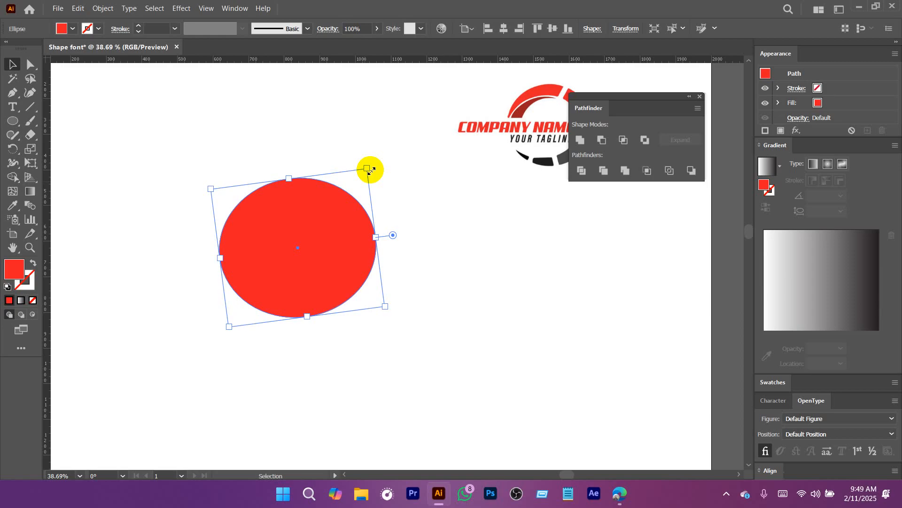
{"action": "key", "text": "alt"}
{"action": "left_click_drag", "start_coordinate": [310, 232], "coordinate": [534, 333]}
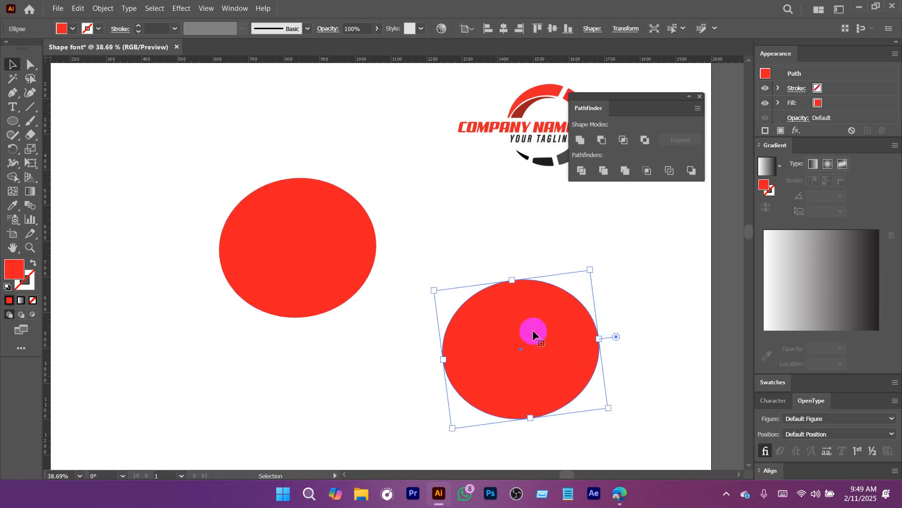
{"action": "key", "text": "Delete"}
Paste an ordinary offset copy of the ellipse for comparison and delete it
{"action": "left_click", "coordinate": [292, 251]}
{"action": "key", "text": "ctrl"}
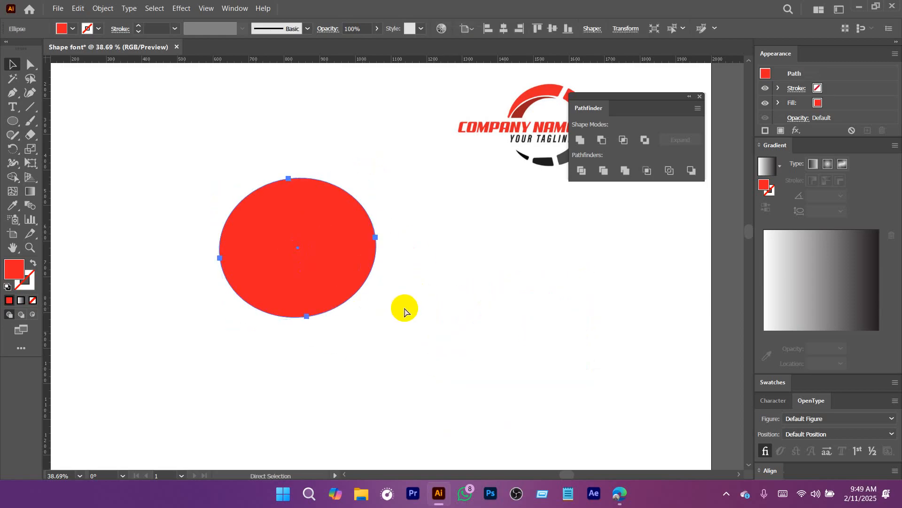
{"action": "key", "text": "ctrl+c"}
{"action": "key", "text": "ctrl+v"}
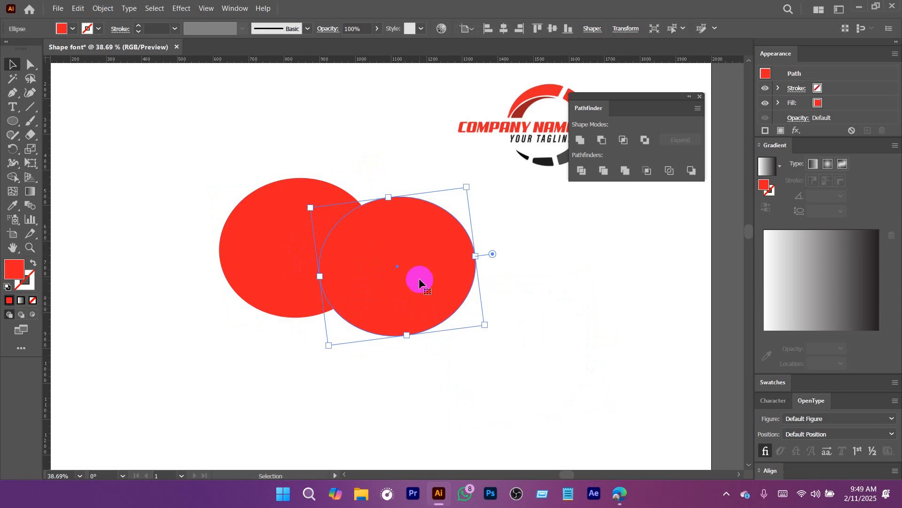
{"action": "key", "text": "Delete"}
{"action": "left_click", "coordinate": [315, 241]}
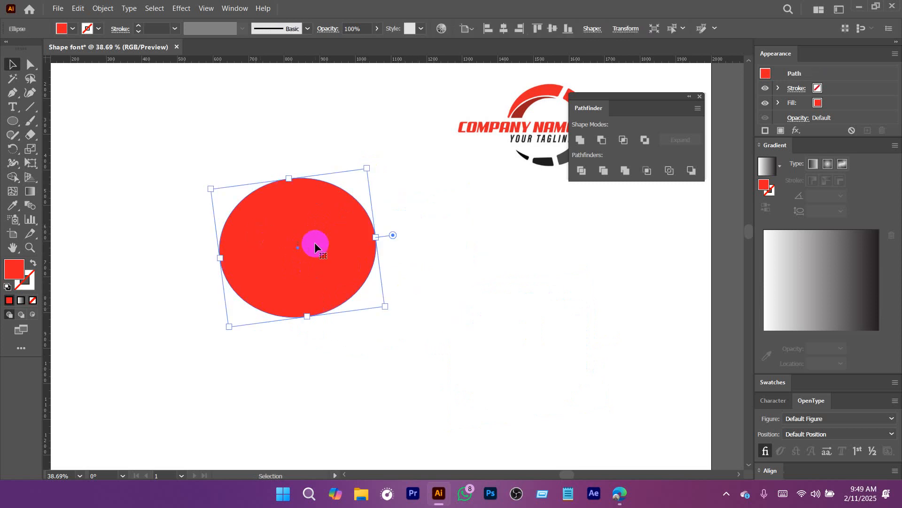
Duplicate the ellipse in place in front and shrink the copy about its centre to roughly three quarters of its size
{"action": "key", "text": "ctrl"}
{"action": "key", "text": "ctrl+f"}
{"action": "left_click_drag", "start_coordinate": [366, 167], "coordinate": [361, 184]}
{"action": "scroll", "coordinate": [376, 205], "scroll_direction": "right", "scroll_amount": 3}
{"action": "scroll", "coordinate": [376, 204], "scroll_direction": "down", "scroll_amount": 2}
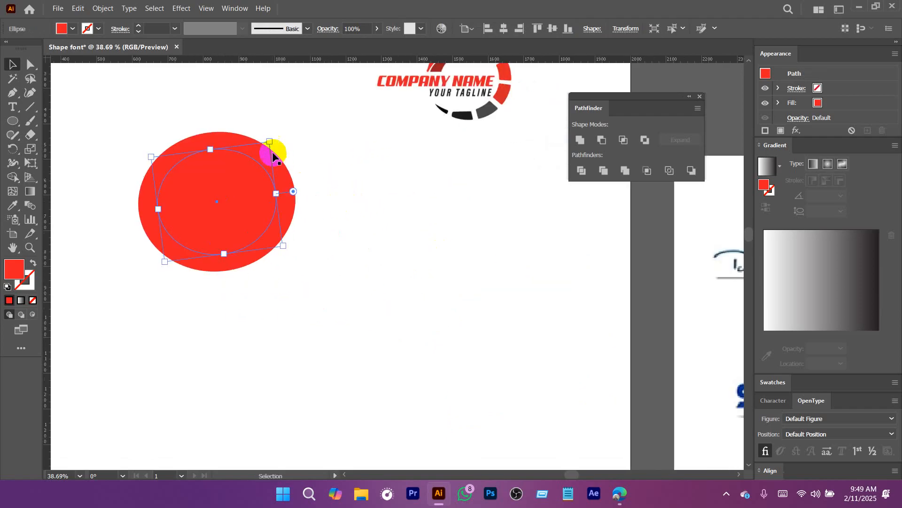
{"action": "left_click_drag", "start_coordinate": [268, 142], "coordinate": [268, 139]}
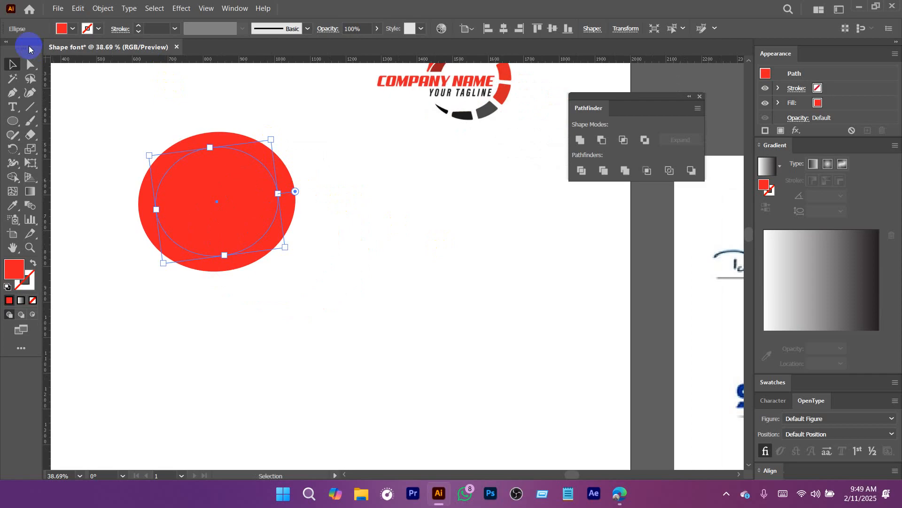
Fill the inner ellipse with green and shift it left until it slightly overhangs the red ellipse's left edge
{"action": "left_click", "coordinate": [66, 29]}
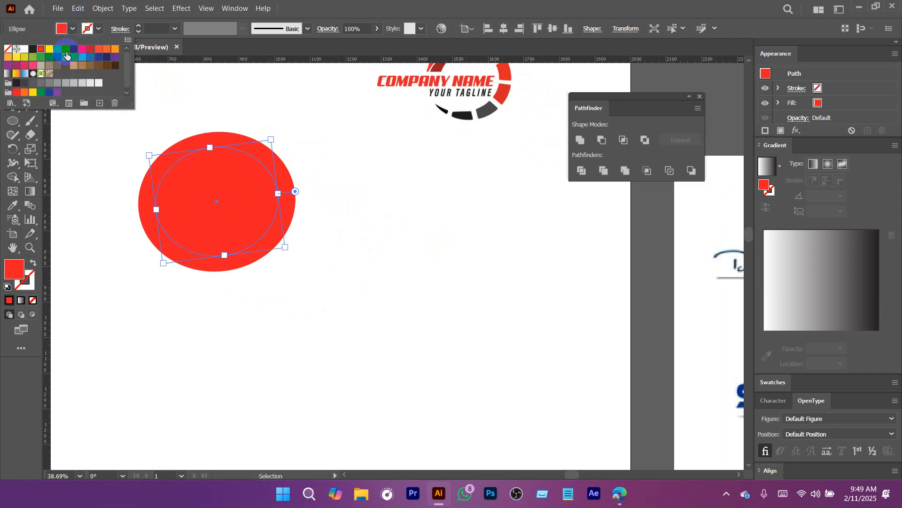
{"action": "left_click", "coordinate": [66, 55]}
{"action": "left_click", "coordinate": [253, 191]}
{"action": "scroll", "coordinate": [395, 306], "scroll_direction": "up", "scroll_amount": 2}
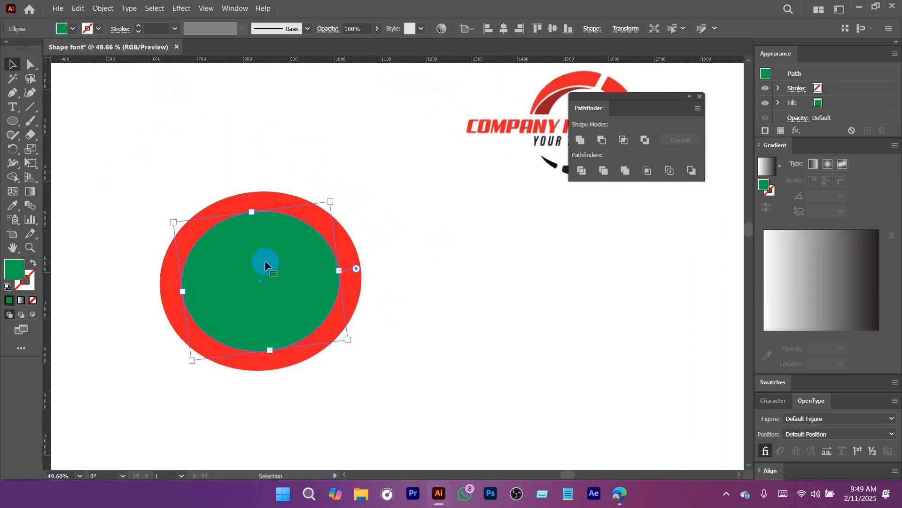
{"action": "scroll", "coordinate": [265, 261], "scroll_direction": "right", "scroll_amount": 1}
{"action": "left_click_drag", "start_coordinate": [265, 261], "coordinate": [297, 264]}
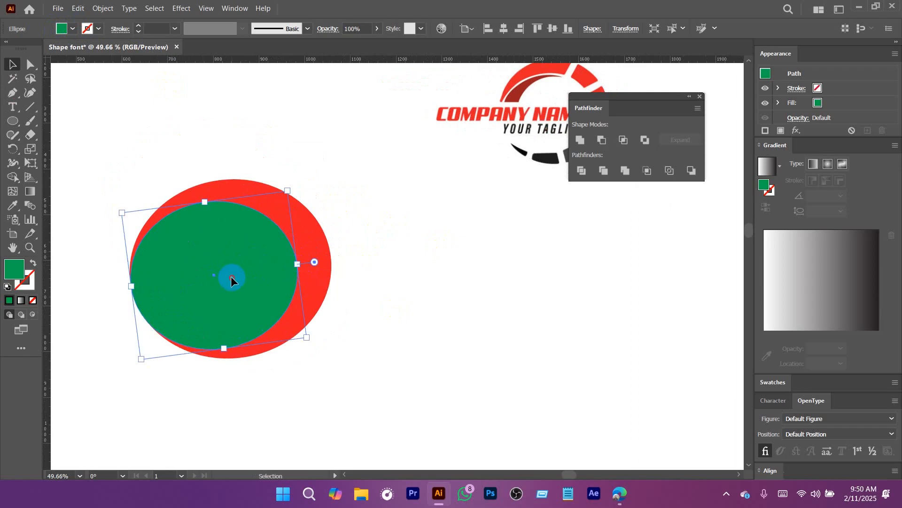
{"action": "left_click_drag", "start_coordinate": [231, 277], "coordinate": [229, 278]}
Subtract the green ellipse from the red one with Minus Front, leaving a crescent open on its left side
{"action": "left_click_drag", "start_coordinate": [312, 168], "coordinate": [195, 295]}
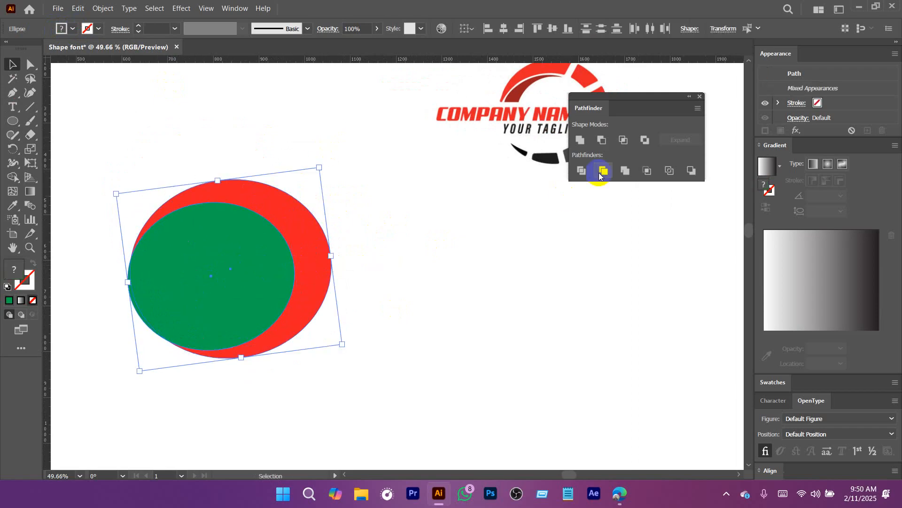
{"action": "left_click", "coordinate": [601, 140]}
{"action": "left_click", "coordinate": [419, 256]}
{"action": "mouse_move", "coordinate": [418, 256]}
{"action": "left_mouse_down"}
{"action": "mouse_move", "coordinate": [430, 281]}
{"action": "mouse_move", "coordinate": [419, 259]}
{"action": "left_mouse_up"}
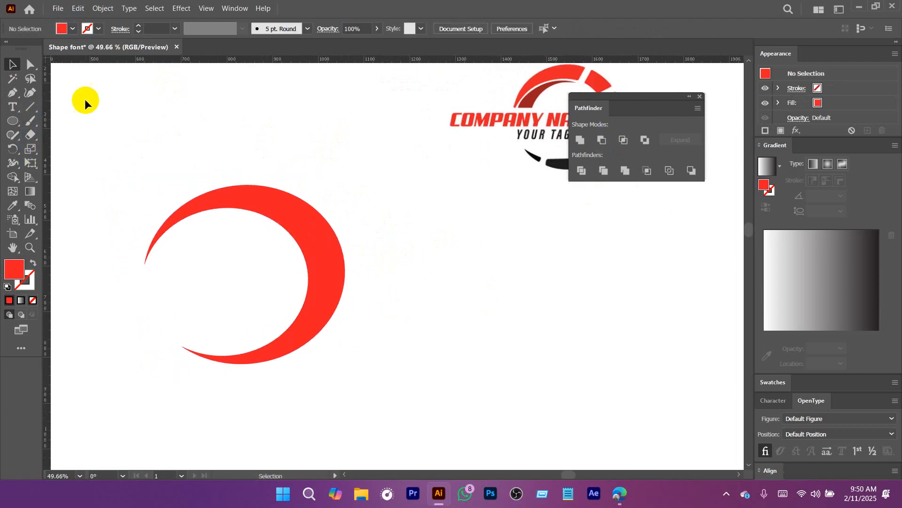
Draw a narrow vertical red rectangle and place it across the upper arc of the crescent
{"action": "left_click_drag", "start_coordinate": [411, 153], "coordinate": [346, 203]}
{"action": "left_click_drag", "start_coordinate": [499, 164], "coordinate": [420, 174]}
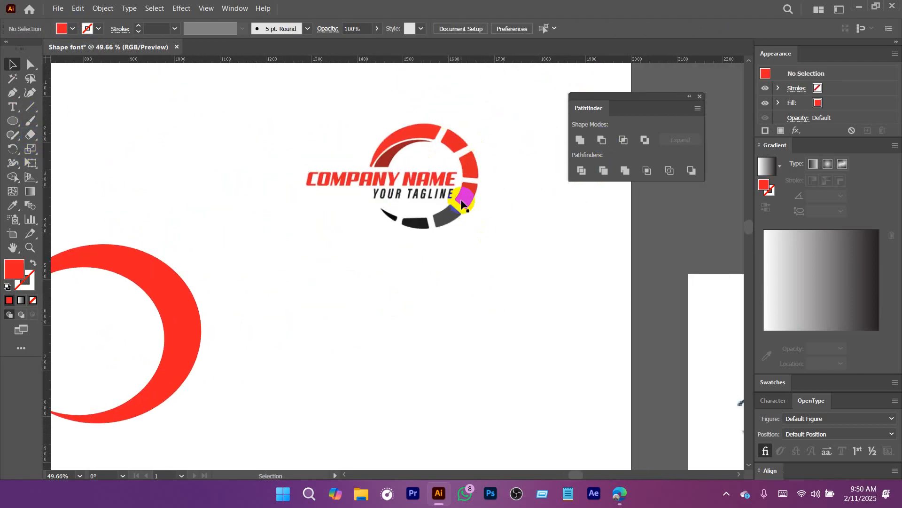
{"action": "scroll", "coordinate": [461, 203], "scroll_direction": "up", "scroll_amount": 8, "text": "alt"}
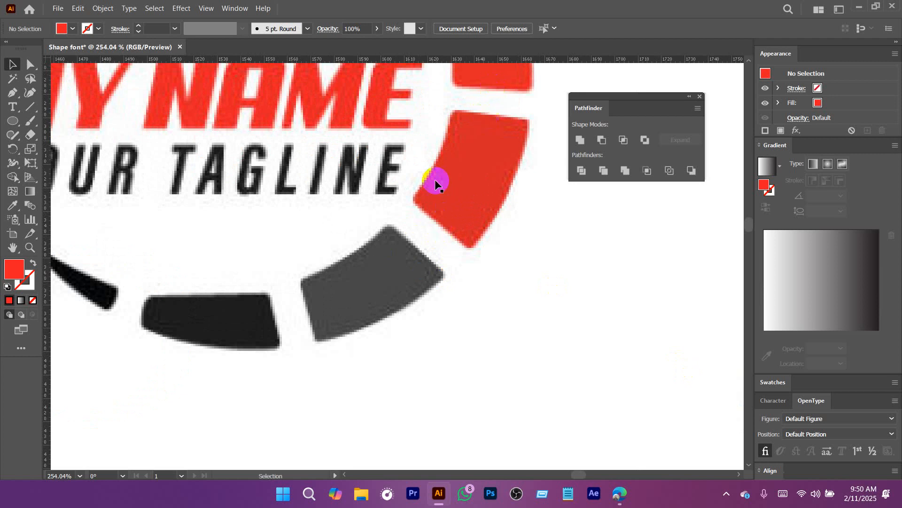
{"action": "left_click_drag", "start_coordinate": [371, 254], "coordinate": [366, 384]}
{"action": "left_click_drag", "start_coordinate": [427, 187], "coordinate": [346, 205]}
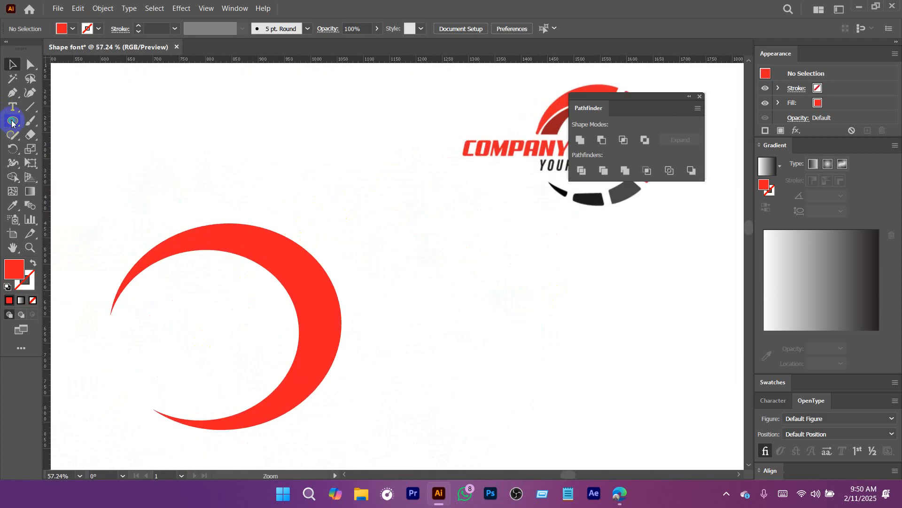
{"action": "left_click_drag", "start_coordinate": [12, 123], "coordinate": [60, 119]}
{"action": "left_click_drag", "start_coordinate": [304, 97], "coordinate": [354, 244]}
{"action": "key", "text": "v"}
{"action": "left_click_drag", "start_coordinate": [293, 144], "coordinate": [225, 303]}
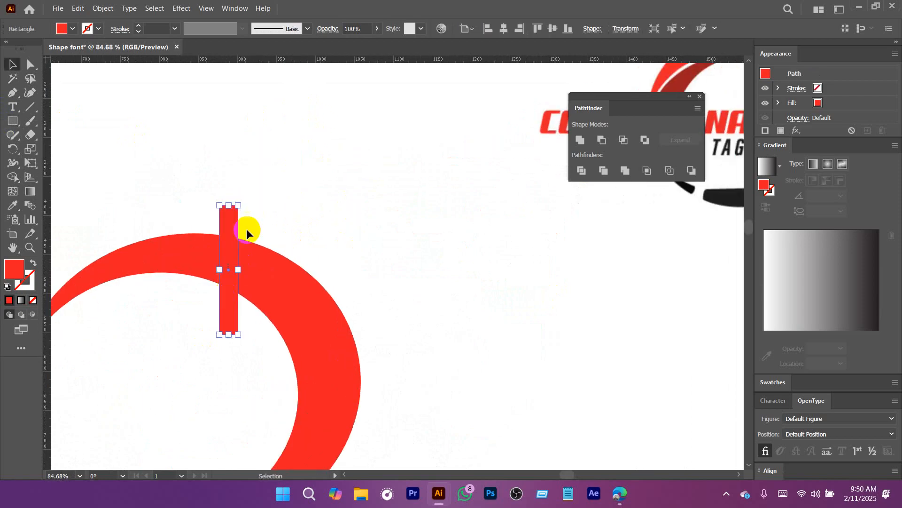
Rotate the rectangle to cross the arc radially, and place three copies along the crescent's thick side, each rotated to follow the curve
{"action": "left_click_drag", "start_coordinate": [240, 197], "coordinate": [278, 227]}
{"action": "left_click_drag", "start_coordinate": [320, 269], "coordinate": [306, 140]}
{"action": "left_click_drag", "start_coordinate": [268, 102], "coordinate": [315, 206], "text": "alt"}
{"action": "left_click_drag", "start_coordinate": [351, 177], "coordinate": [407, 215]}
{"action": "left_click_drag", "start_coordinate": [405, 249], "coordinate": [428, 213]}
{"action": "left_click_drag", "start_coordinate": [427, 181], "coordinate": [384, 280], "text": "alt"}
{"action": "left_click_drag", "start_coordinate": [451, 255], "coordinate": [394, 299]}
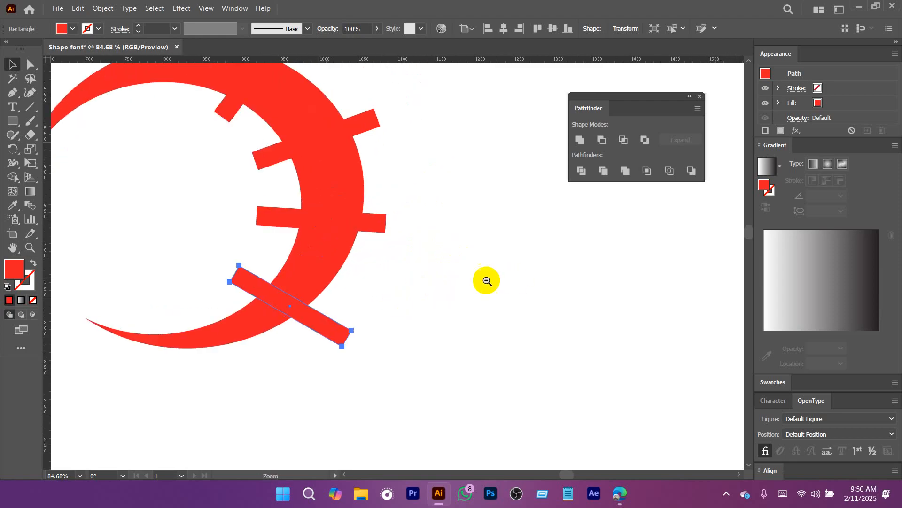
Split the crescent and its four crossing bars with the Divide pathfinder and ungroup the resulting pieces
{"action": "left_click_drag", "start_coordinate": [486, 281], "coordinate": [436, 286], "text": "ctrl"}
{"action": "left_click_drag", "start_coordinate": [435, 286], "coordinate": [401, 298]}
{"action": "left_click_drag", "start_coordinate": [219, 120], "coordinate": [417, 379]}
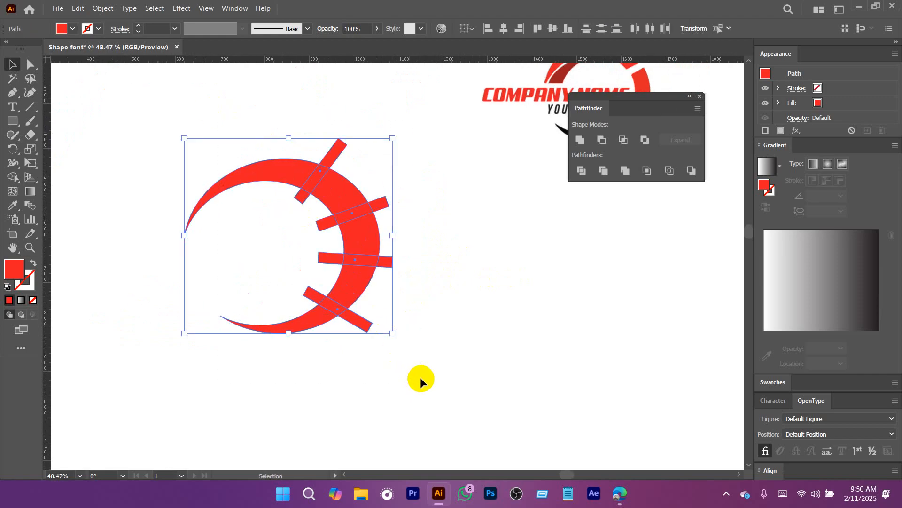
{"action": "left_click", "coordinate": [581, 175]}
{"action": "right_click", "coordinate": [351, 198]}
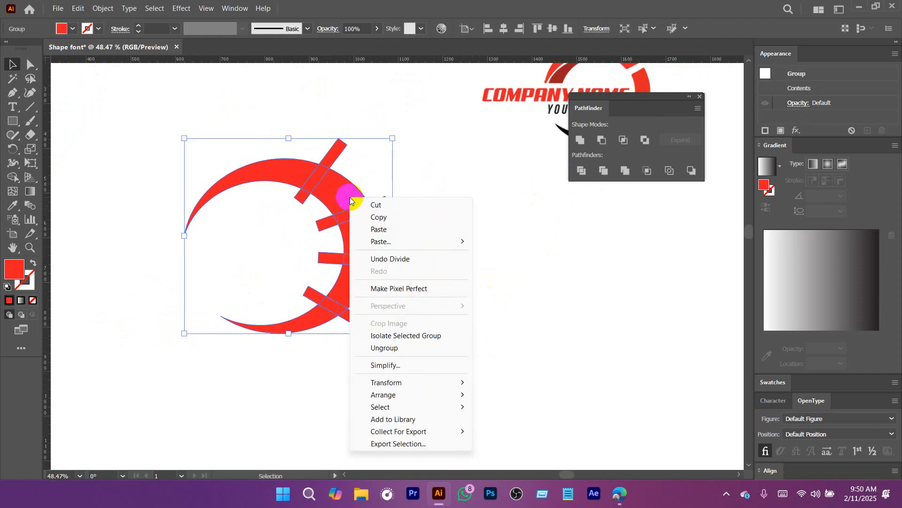
{"action": "left_click", "coordinate": [388, 348]}
{"action": "left_click", "coordinate": [428, 276]}
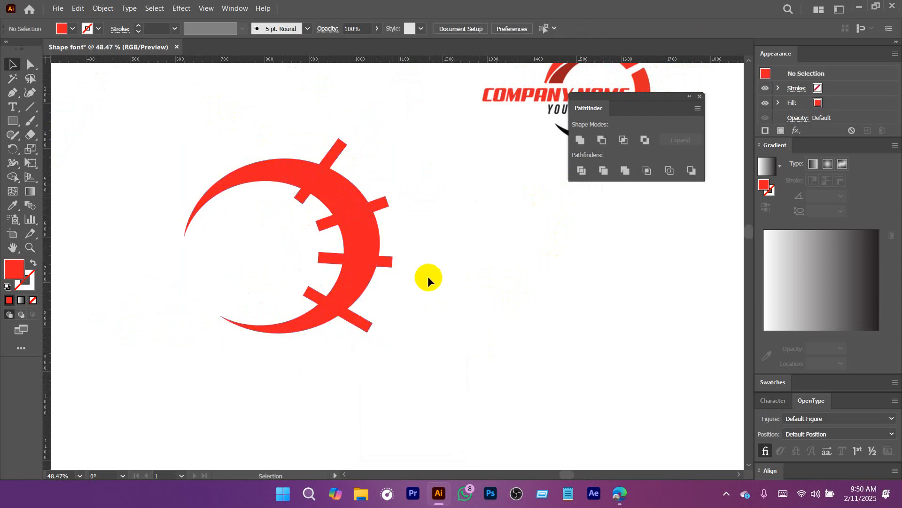
Delete the pieces of the topmost bar to cut the first gap in the crescent
{"action": "left_click_drag", "start_coordinate": [355, 221], "coordinate": [419, 289], "text": "ctrl"}
{"action": "left_click", "coordinate": [324, 114]}
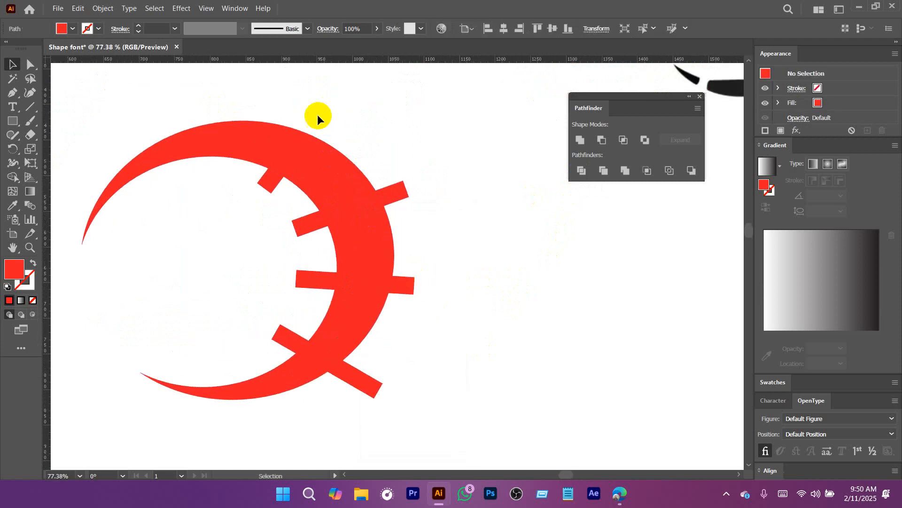
{"action": "left_click", "coordinate": [298, 143]}
{"action": "key", "text": "Delete"}
{"action": "left_click", "coordinate": [273, 182]}
{"action": "key", "text": "Delete"}
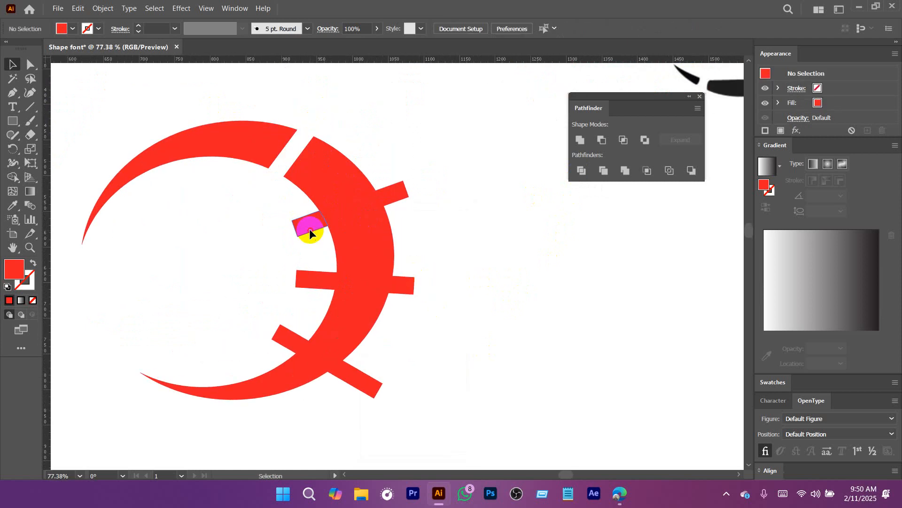
Delete the three pieces of the second bar from the top to open the second gap in the crescent
{"action": "left_click", "coordinate": [310, 233]}
{"action": "key", "text": "Delete"}
{"action": "left_click", "coordinate": [346, 207]}
{"action": "key", "text": "Delete"}
{"action": "left_click", "coordinate": [395, 203]}
{"action": "key", "text": "Delete"}
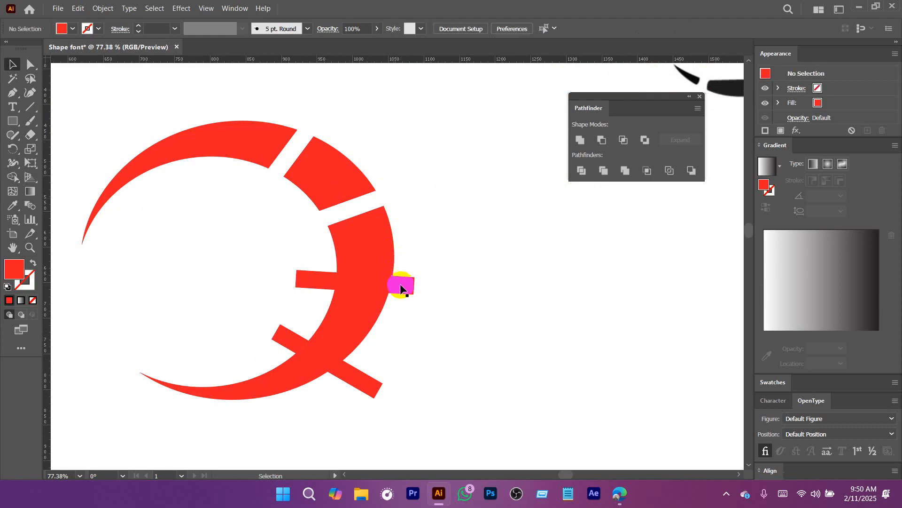
Remove the three pieces of the nearly horizontal third bar, leaving a gap in the crescent
{"action": "left_click", "coordinate": [400, 288]}
{"action": "key", "text": "Delete"}
{"action": "left_click", "coordinate": [374, 281]}
{"action": "key", "text": "Delete"}
{"action": "left_click", "coordinate": [319, 280]}
{"action": "key", "text": "Delete"}
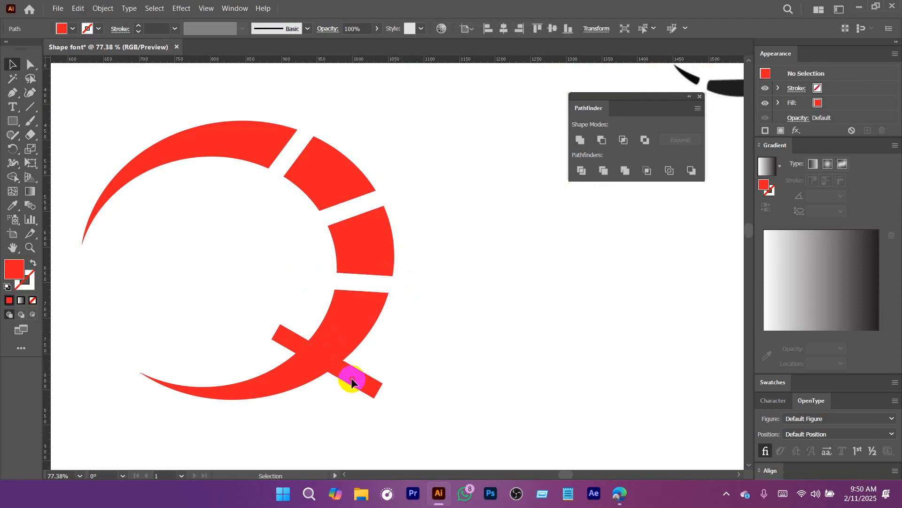
Remove the three pieces of the lowest bar to separate the crescent's lower tail
{"action": "left_click", "coordinate": [351, 377]}
{"action": "key", "text": "Delete"}
{"action": "left_click", "coordinate": [323, 357]}
{"action": "key", "text": "Delete"}
{"action": "left_click", "coordinate": [288, 340]}
{"action": "key", "text": "Delete"}
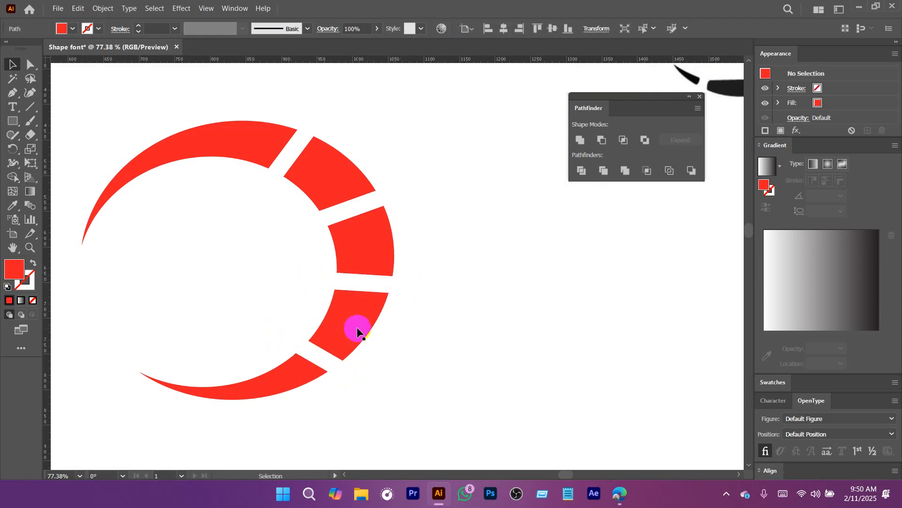
Fill the segment just above the crescent's lower tail with dark gray
{"action": "left_click", "coordinate": [357, 329]}
{"action": "left_click", "coordinate": [72, 29]}
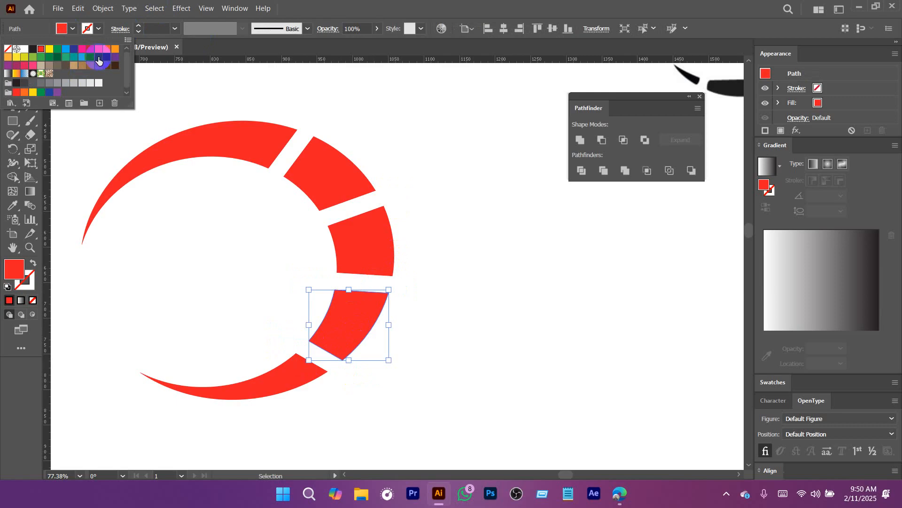
{"action": "left_click", "coordinate": [435, 262]}
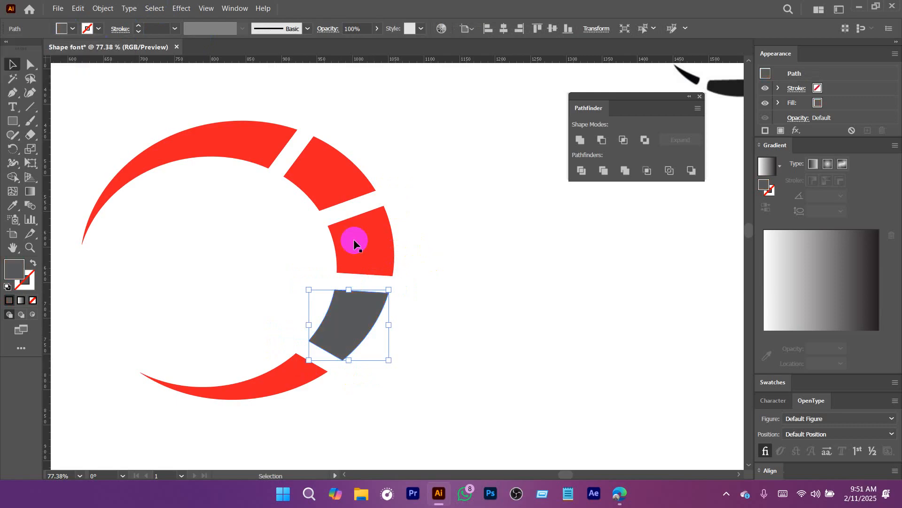
{"action": "double_click", "coordinate": [354, 239]}
{"action": "double_click", "coordinate": [317, 129]}
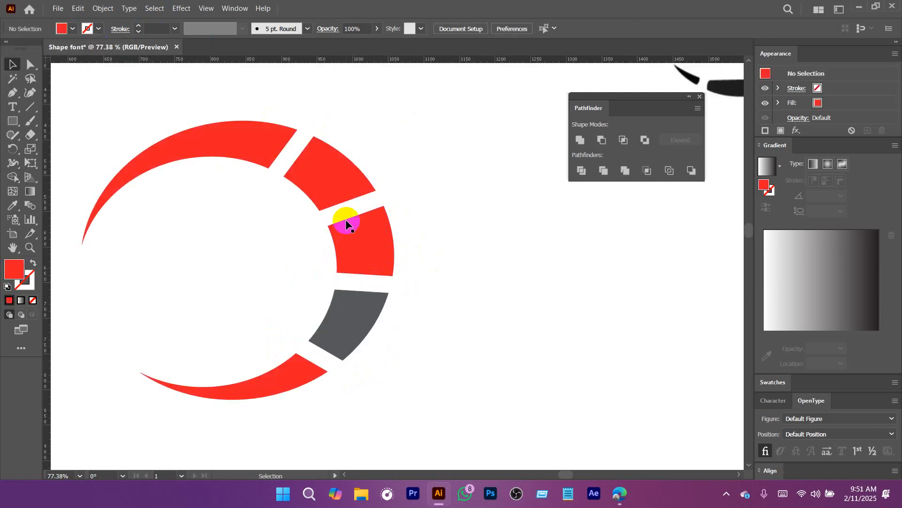
Fill the segment above the gray one with dark green and the next segment up with dark blue
{"action": "left_click", "coordinate": [345, 217]}
{"action": "left_click", "coordinate": [73, 29]}
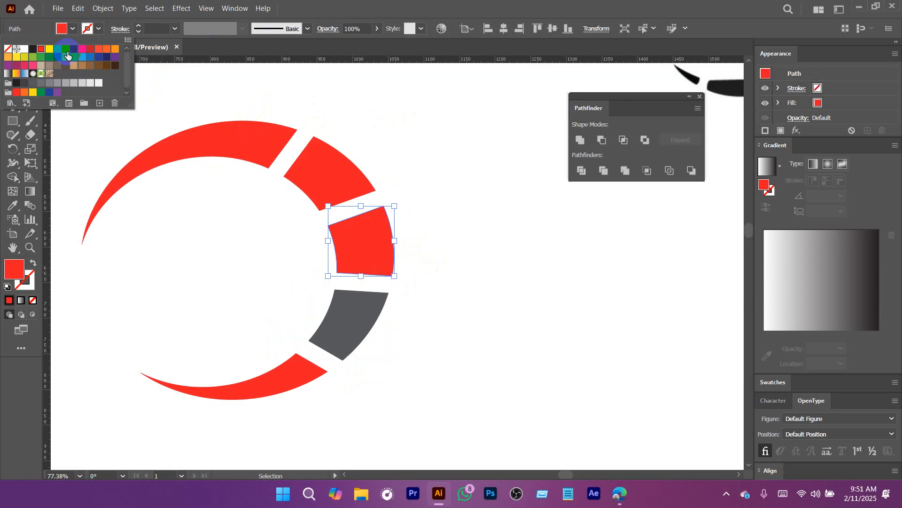
{"action": "left_click", "coordinate": [56, 57]}
{"action": "left_click", "coordinate": [326, 172]}
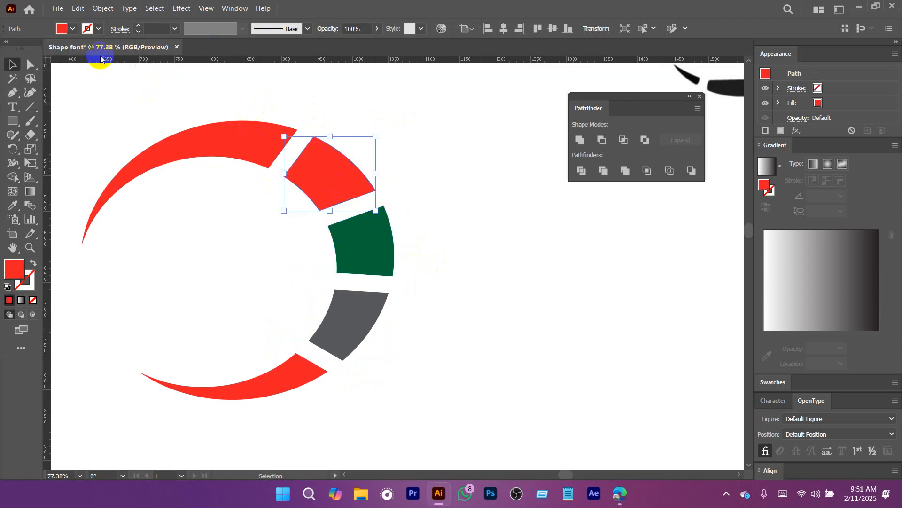
{"action": "left_click", "coordinate": [72, 29]}
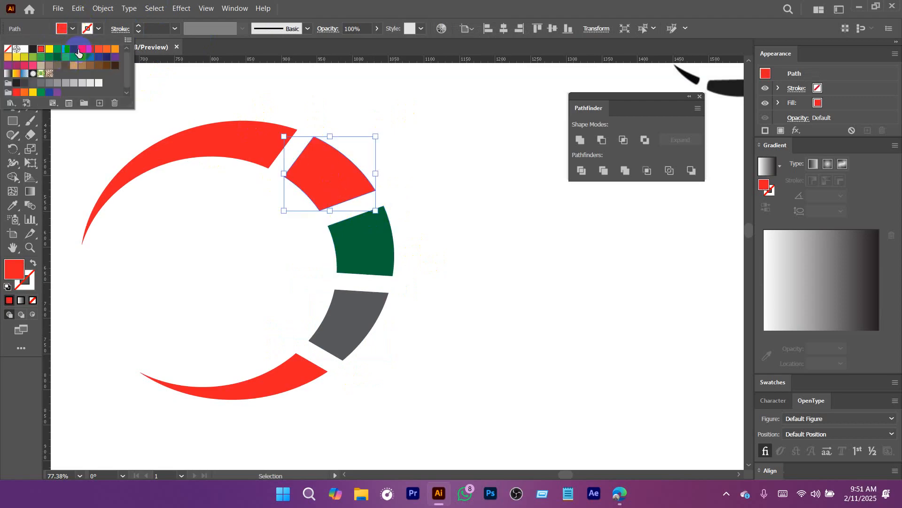
{"action": "left_click", "coordinate": [76, 49]}
{"action": "left_click", "coordinate": [546, 272]}
{"action": "left_click", "coordinate": [544, 274]}
Group all five segments of the crescent, keeping their separate fill colors
{"action": "left_click_drag", "start_coordinate": [516, 293], "coordinate": [437, 308]}
{"action": "left_click_drag", "start_coordinate": [566, 338], "coordinate": [456, 321]}
{"action": "left_click_drag", "start_coordinate": [171, 175], "coordinate": [438, 382]}
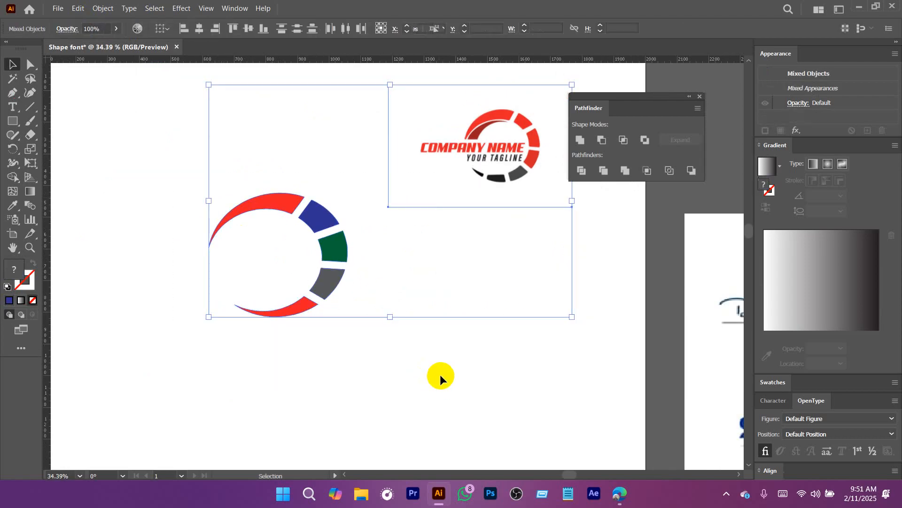
{"action": "left_click", "coordinate": [216, 188]}
{"action": "left_click_drag", "start_coordinate": [146, 160], "coordinate": [360, 345]}
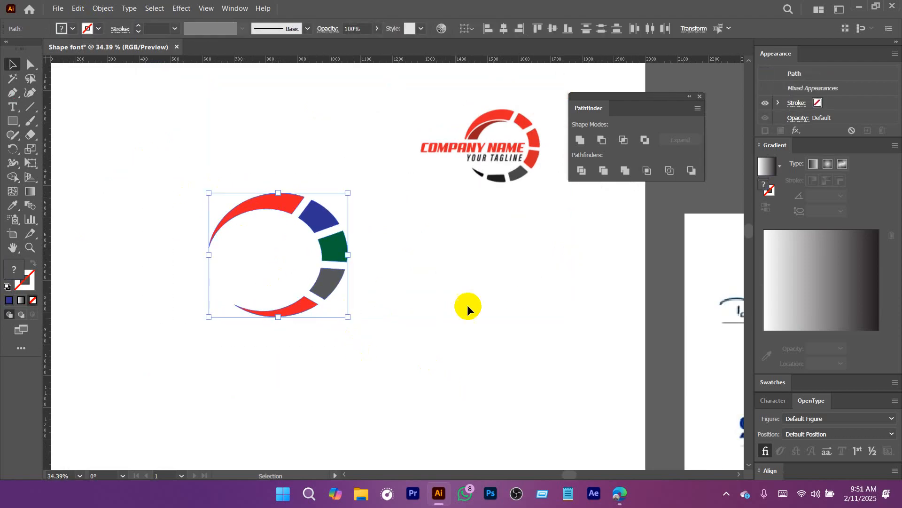
{"action": "left_click", "coordinate": [580, 140]}
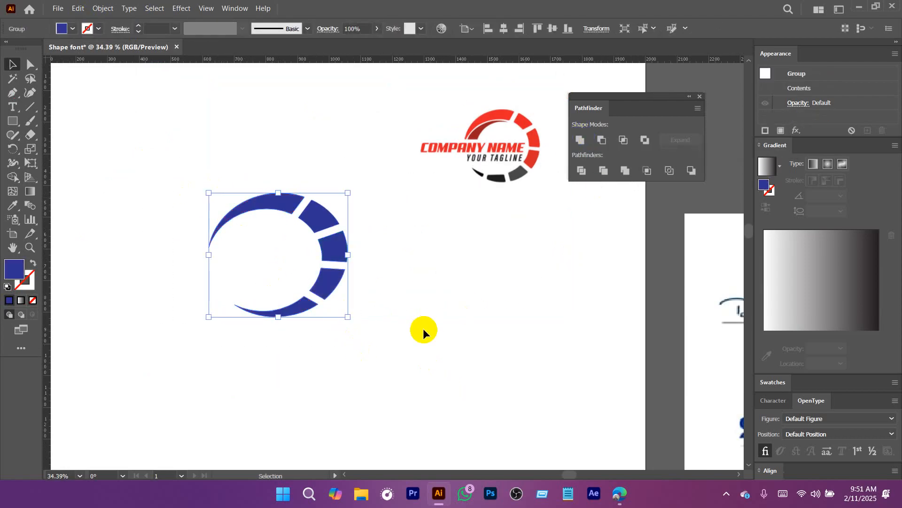
{"action": "key", "text": "ctrl+z"}
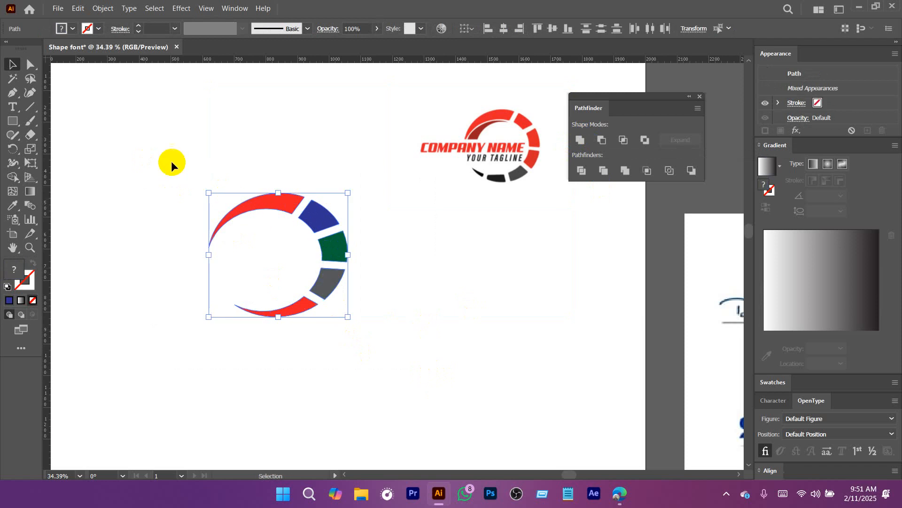
{"action": "key", "text": "ctrl+g"}
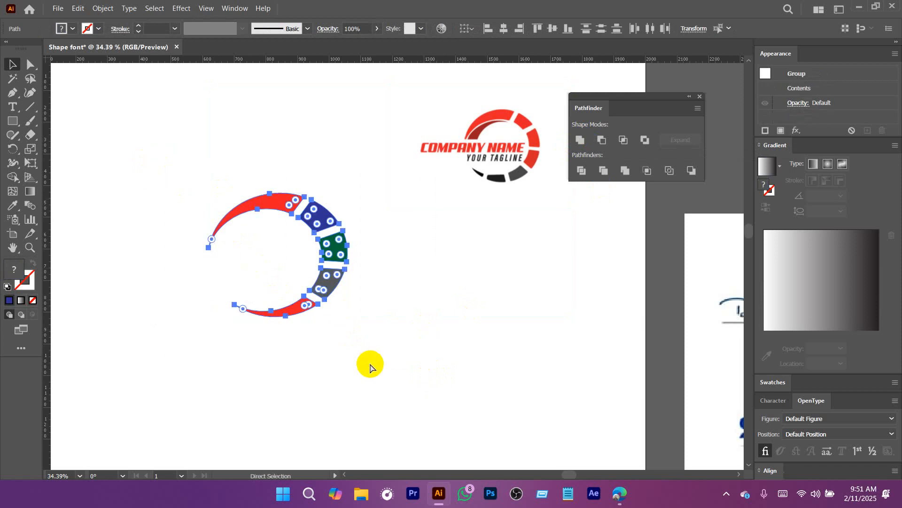
Move the grouped crescent up to the top edge of the artboard, clearing the space beside the reference logo
{"action": "mouse_move", "coordinate": [346, 244]}
{"action": "left_mouse_down"}
{"action": "mouse_move", "coordinate": [348, 324]}
{"action": "mouse_move", "coordinate": [349, 227]}
{"action": "left_mouse_up"}
{"action": "scroll", "coordinate": [349, 226], "scroll_direction": "down", "scroll_amount": 5}
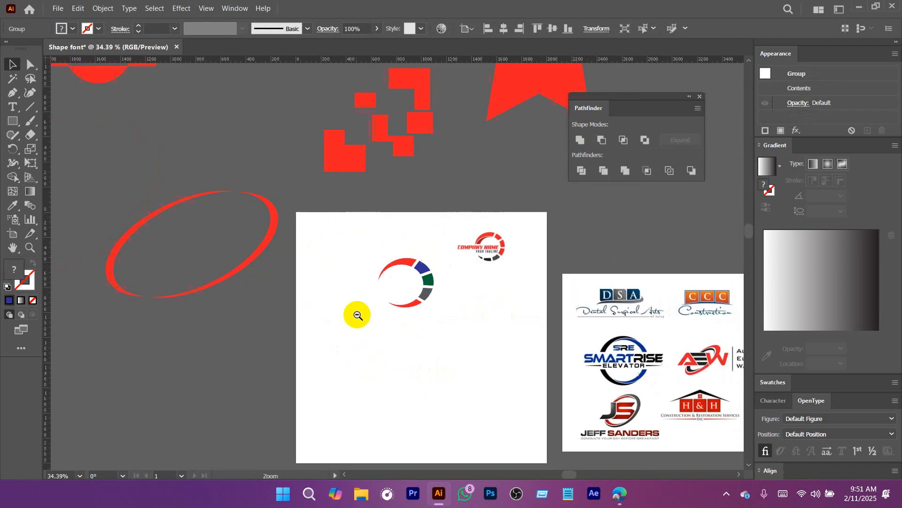
{"action": "scroll", "coordinate": [296, 207], "scroll_direction": "up", "scroll_amount": 2}
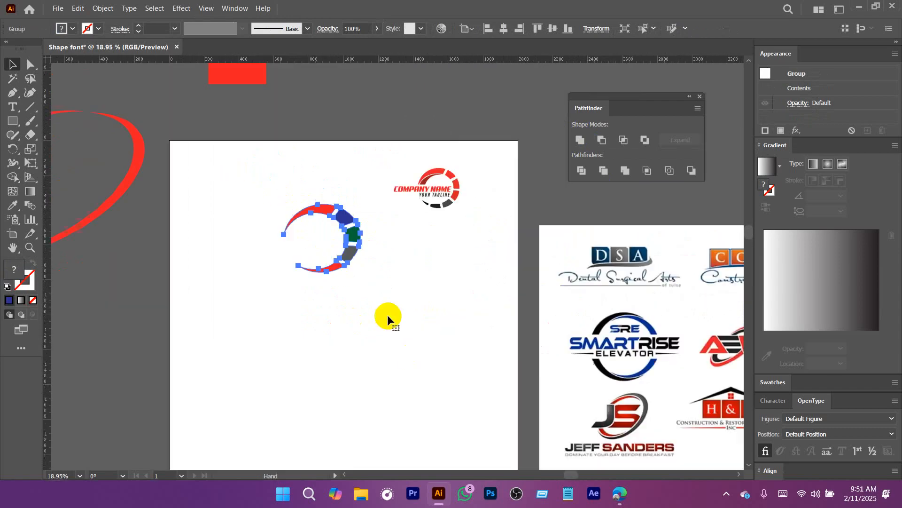
{"action": "left_click_drag", "start_coordinate": [328, 213], "coordinate": [331, 105]}
{"action": "left_click", "coordinate": [322, 235]}
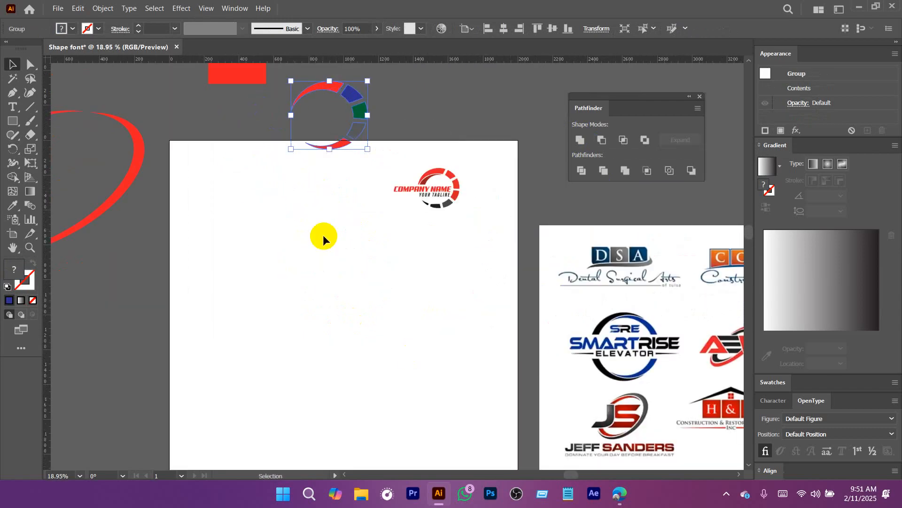
Switch to the Edge browser and search in a new tab for "ethnocentric font free download"
{"action": "left_click", "coordinate": [619, 493]}
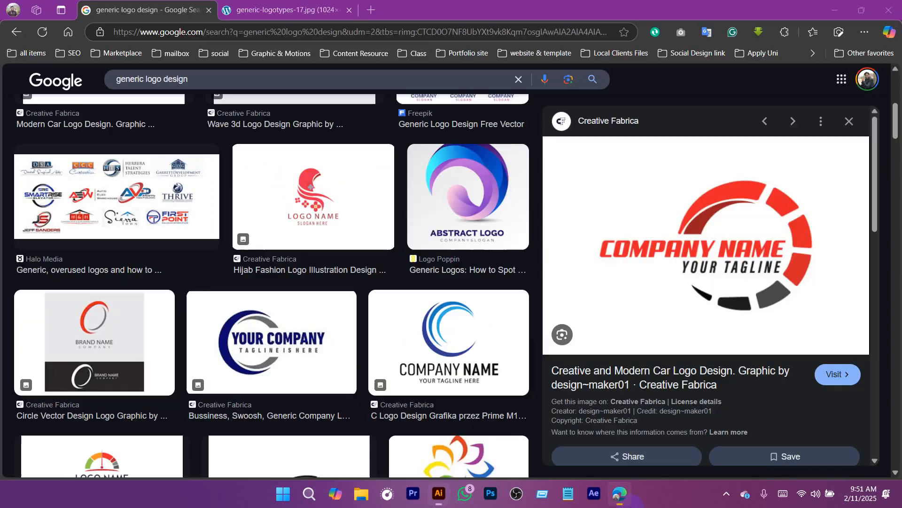
{"action": "left_click", "coordinate": [370, 10]}
{"action": "type", "text": "e"}
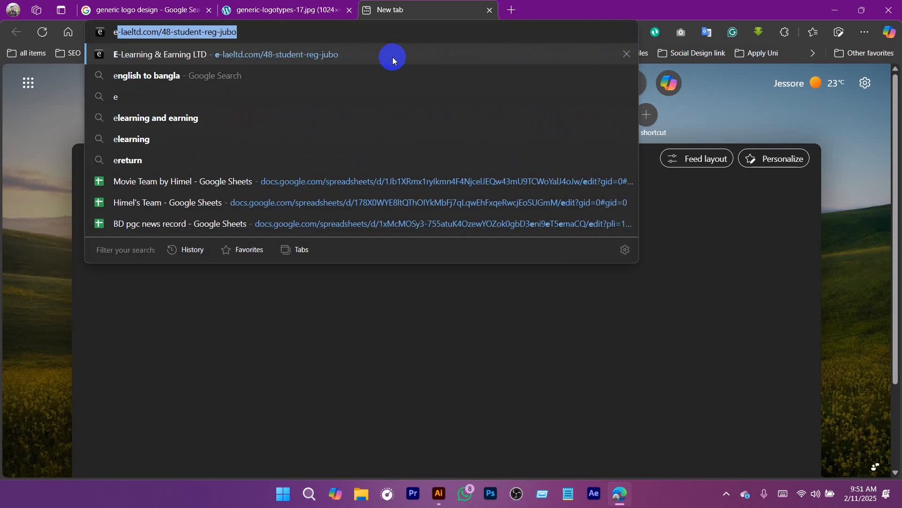
{"action": "type", "text": "ntnocentric"}
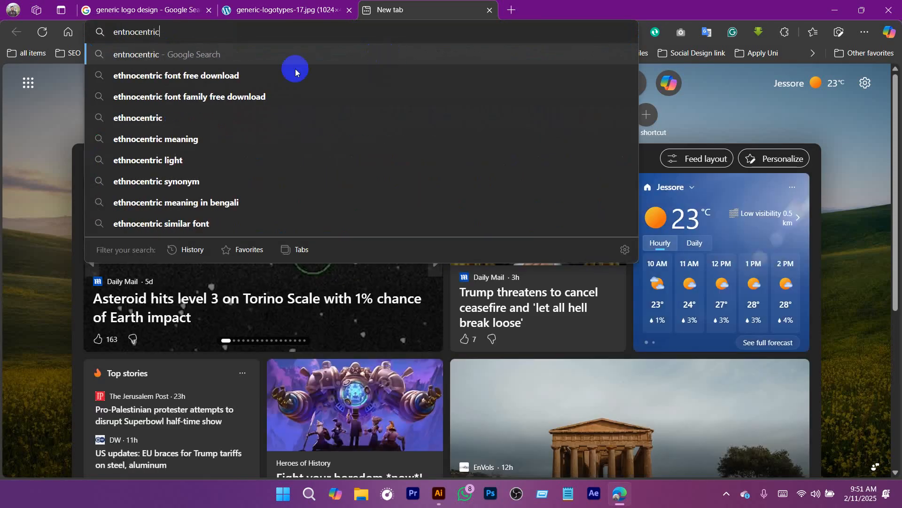
{"action": "left_click", "coordinate": [320, 76]}
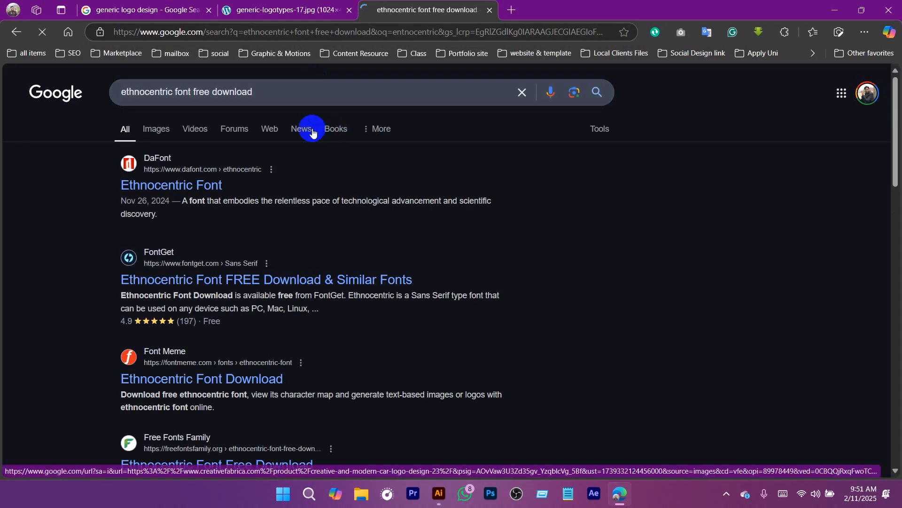
Download the Ethnocentric font from its DaFont page and highlight the font name in the page heading
{"action": "left_click", "coordinate": [138, 186]}
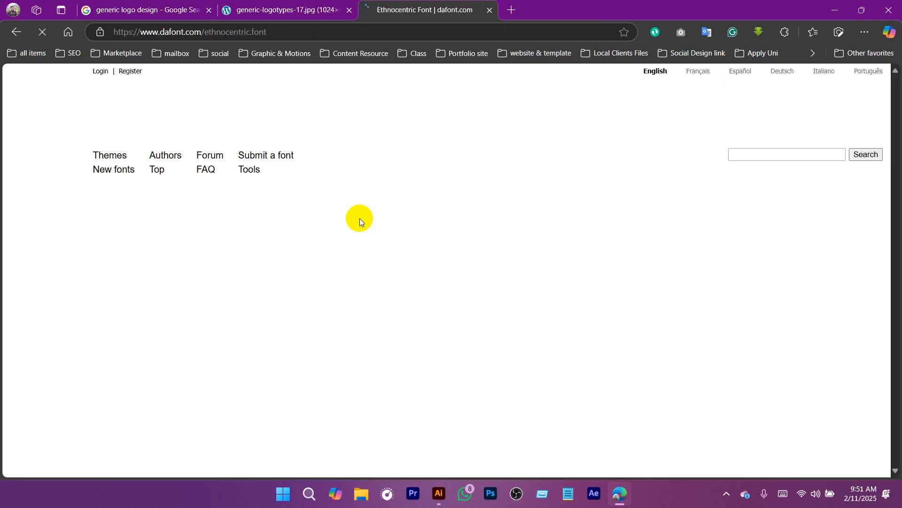
{"action": "scroll", "coordinate": [410, 329], "scroll_direction": "down", "scroll_amount": 1}
{"action": "scroll", "coordinate": [275, 191], "scroll_direction": "down", "scroll_amount": 3}
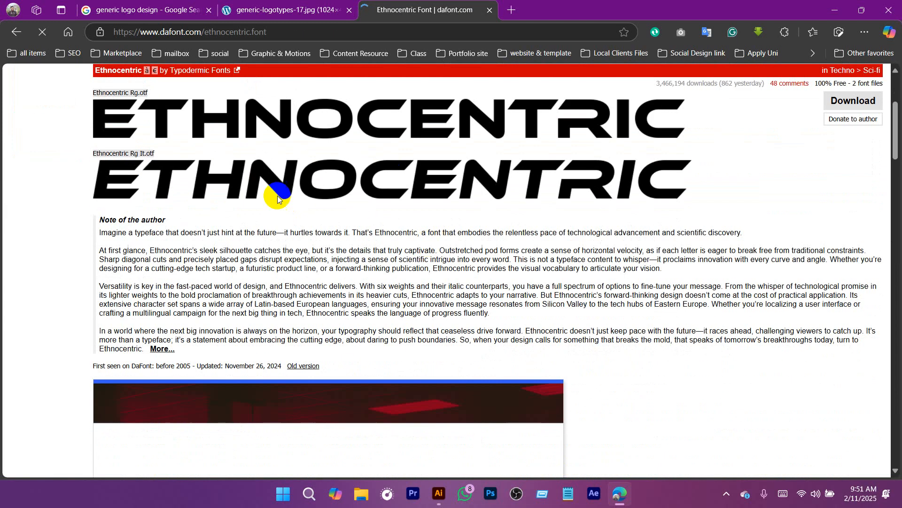
{"action": "scroll", "coordinate": [188, 245], "scroll_direction": "up", "scroll_amount": 2}
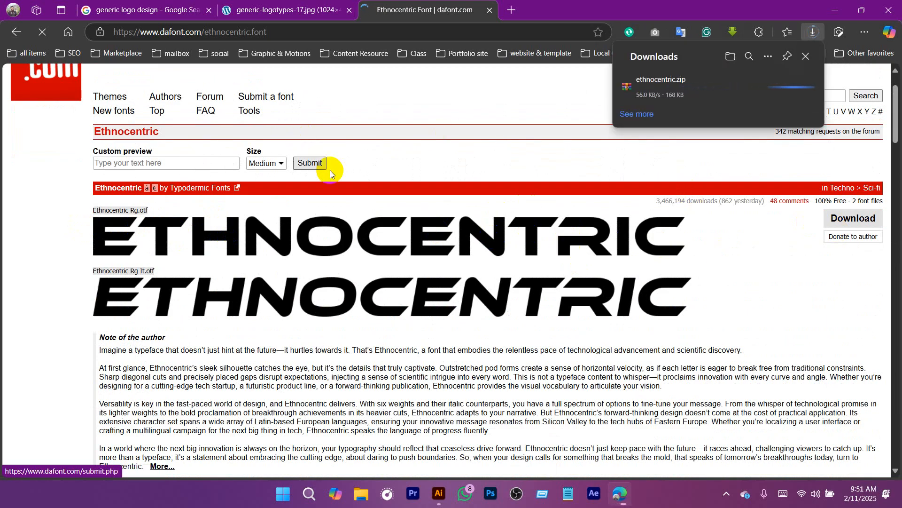
{"action": "scroll", "coordinate": [325, 225], "scroll_direction": "up", "scroll_amount": 1}
{"action": "left_click_drag", "start_coordinate": [176, 190], "coordinate": [86, 195]}
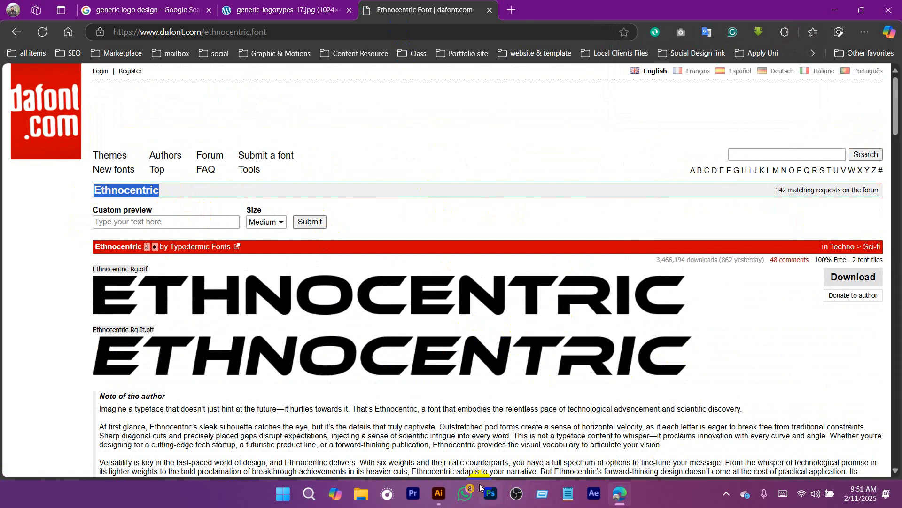
Switch back to Illustrator and add the point text "AEW" in the empty middle area of the artboard
{"action": "left_click", "coordinate": [439, 493]}
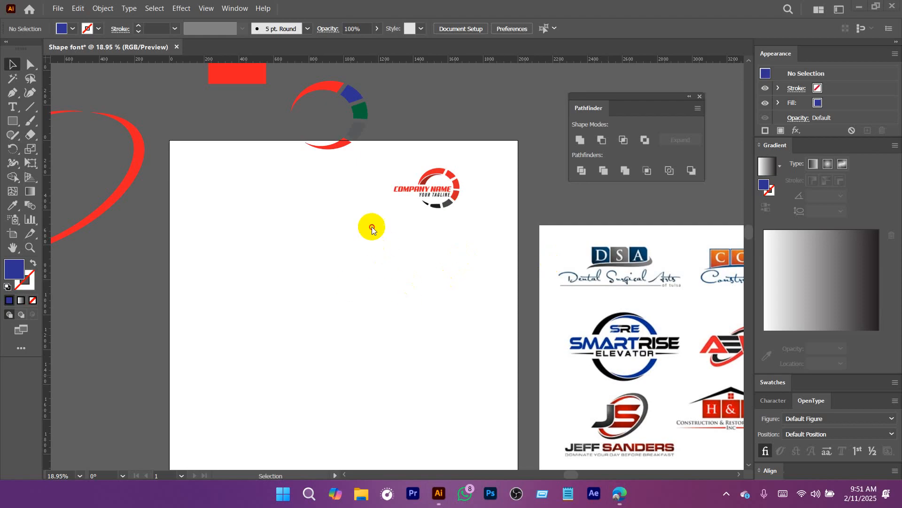
{"action": "left_click_drag", "start_coordinate": [362, 267], "coordinate": [346, 239]}
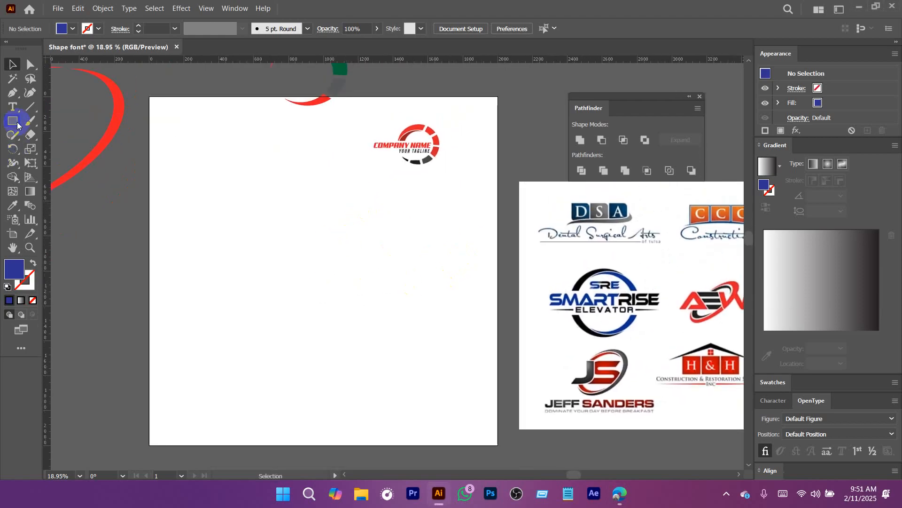
{"action": "key", "text": "t"}
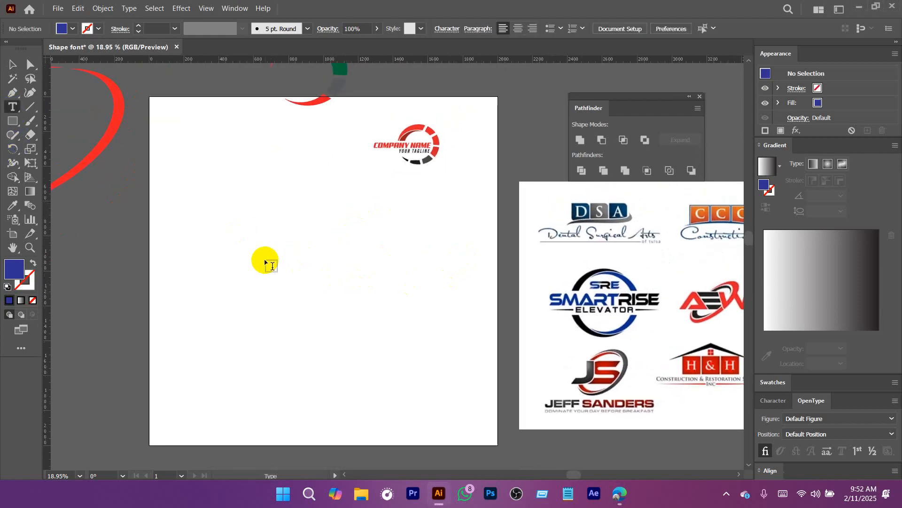
{"action": "left_click_drag", "start_coordinate": [433, 271], "coordinate": [291, 219]}
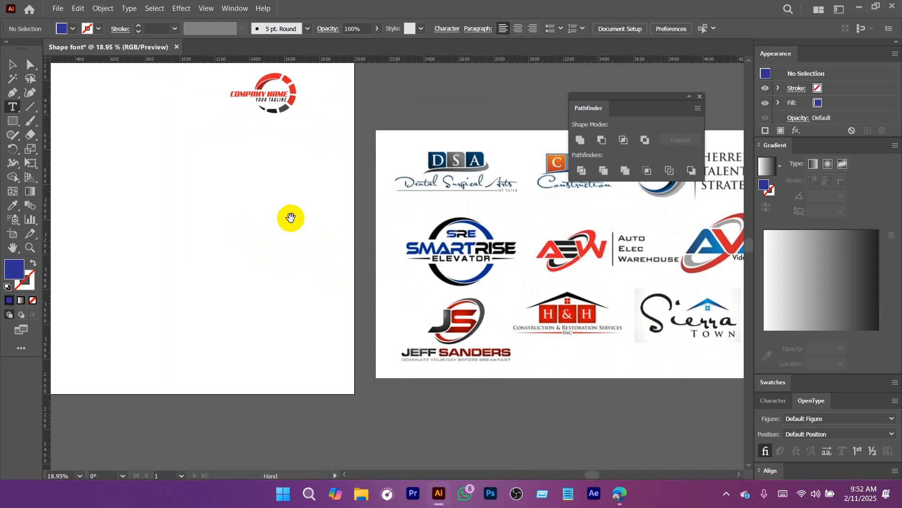
{"action": "left_click_drag", "start_coordinate": [529, 258], "coordinate": [759, 373]}
{"action": "left_click_drag", "start_coordinate": [707, 346], "coordinate": [290, 361]}
{"action": "left_click_drag", "start_coordinate": [425, 320], "coordinate": [620, 326]}
{"action": "scroll", "coordinate": [406, 328], "scroll_direction": "down", "scroll_amount": 2}
{"action": "left_click_drag", "start_coordinate": [291, 312], "coordinate": [316, 312]}
{"action": "left_click", "coordinate": [194, 263]}
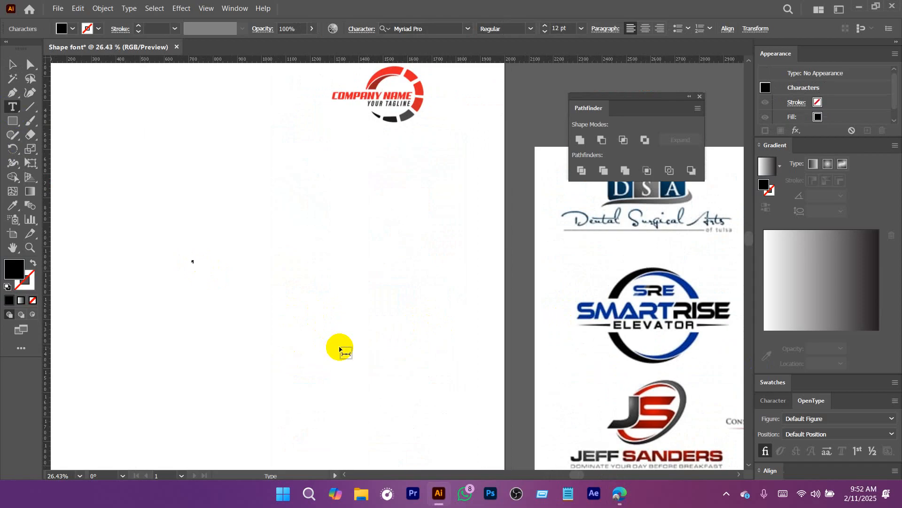
{"action": "type", "text": "AEW"}
Scale the AEW text up proportionally to about 215 pt on the artboard
{"action": "left_click", "coordinate": [13, 70]}
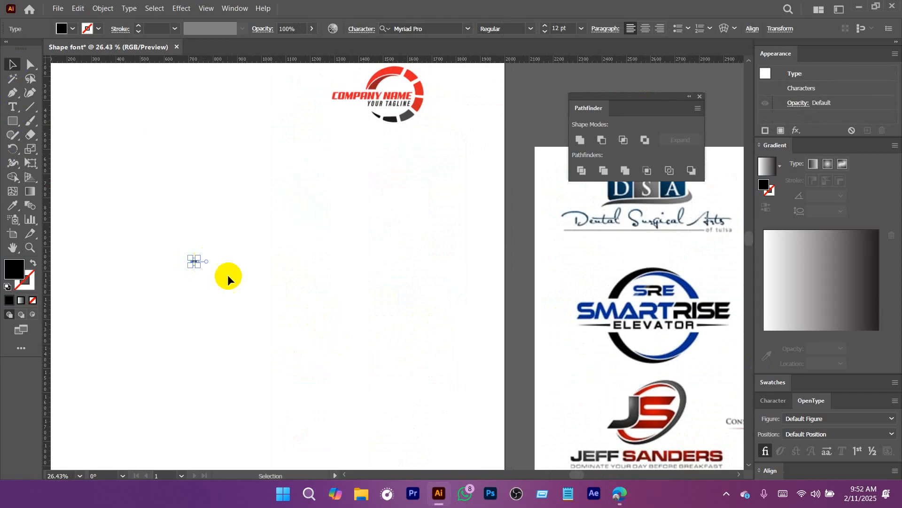
{"action": "left_click_drag", "start_coordinate": [198, 258], "coordinate": [294, 206]}
{"action": "left_click_drag", "start_coordinate": [255, 234], "coordinate": [293, 269]}
{"action": "left_click_drag", "start_coordinate": [331, 282], "coordinate": [364, 258]}
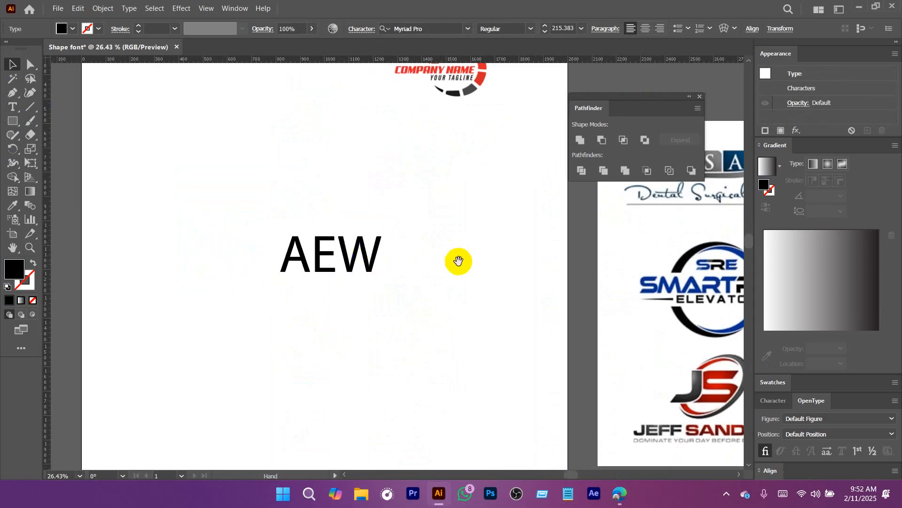
{"action": "left_click_drag", "start_coordinate": [458, 260], "coordinate": [447, 246]}
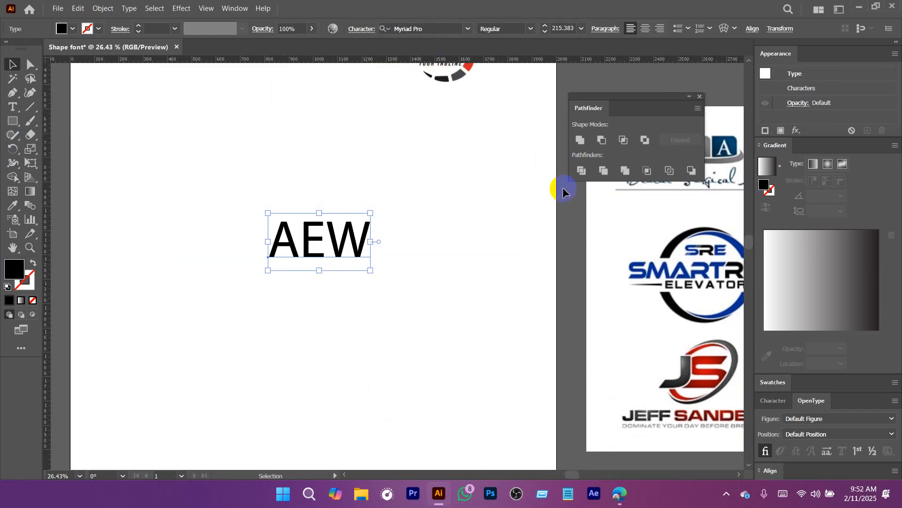
Show the character settings floating beside the artboard and set the AEW text's font to Ethnocentric Regular
{"action": "left_click", "coordinate": [235, 10]}
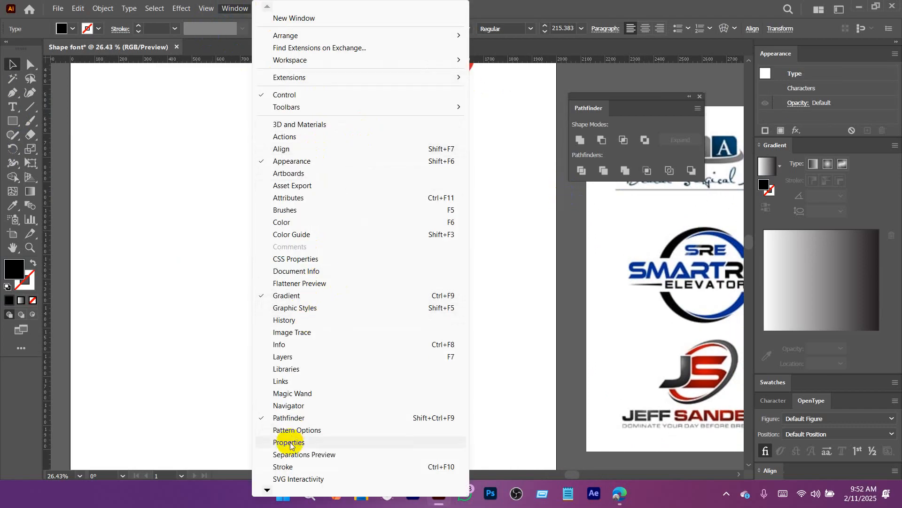
{"action": "mouse_move", "coordinate": [267, 491]}
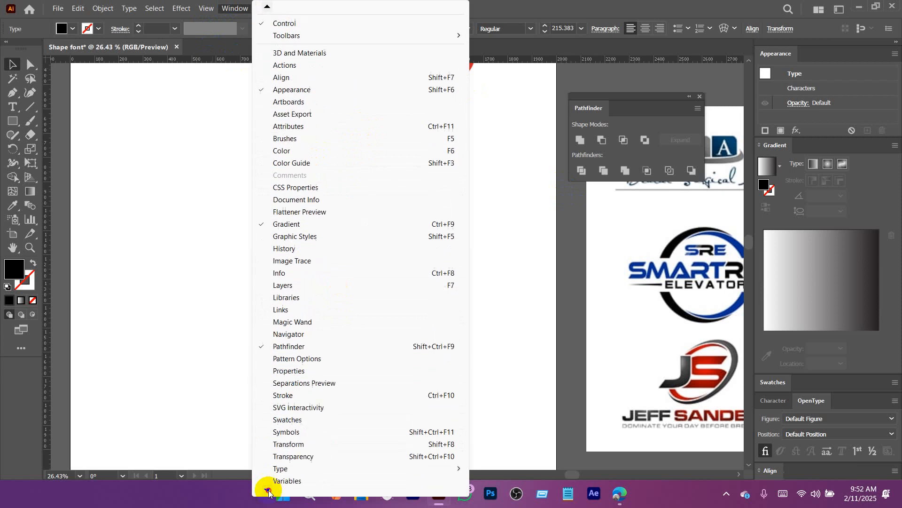
{"action": "mouse_move", "coordinate": [295, 453]}
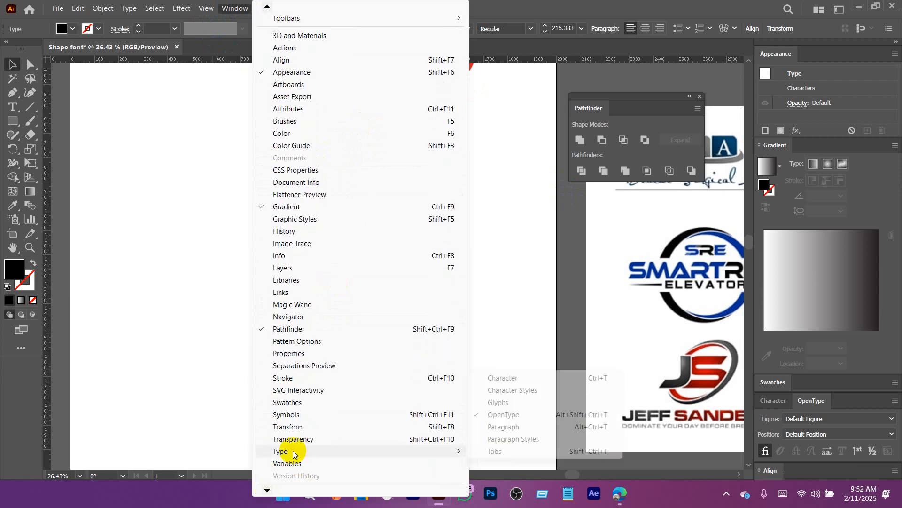
{"action": "left_click", "coordinate": [515, 379]}
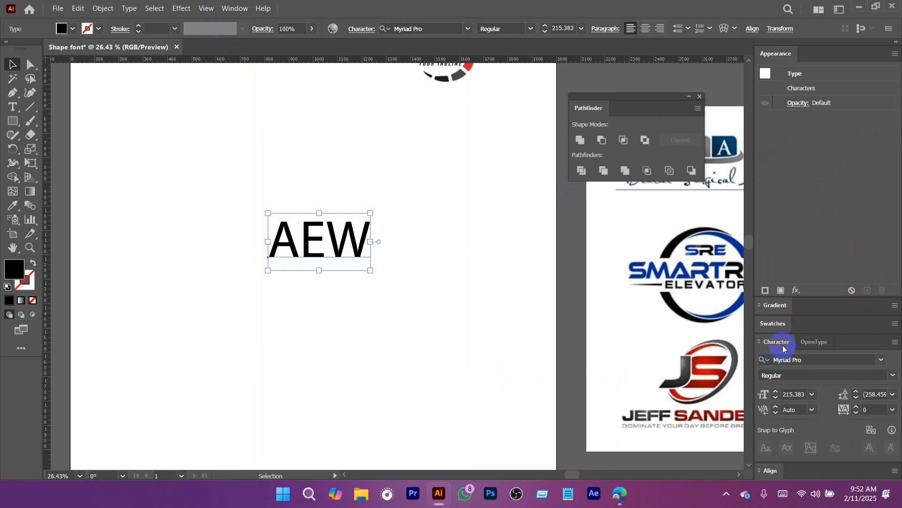
{"action": "left_click_drag", "start_coordinate": [783, 345], "coordinate": [601, 156]}
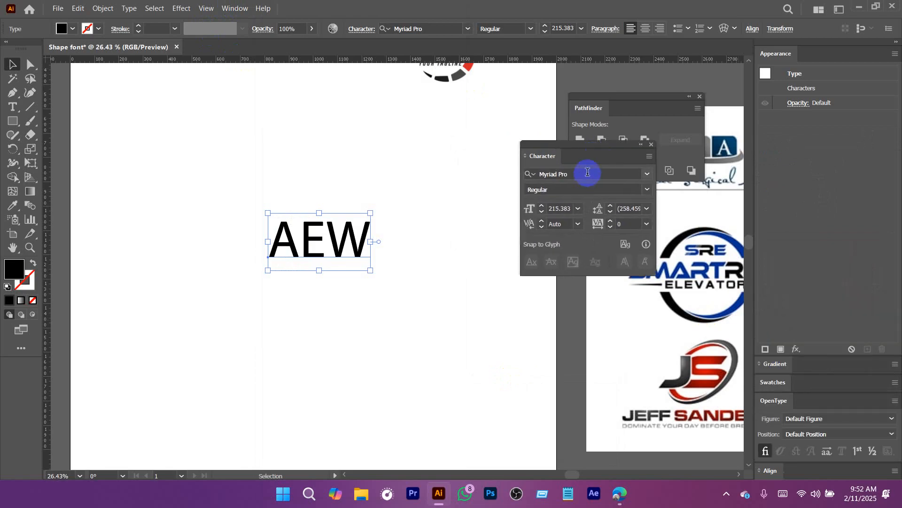
{"action": "left_click", "coordinate": [590, 174]}
{"action": "type", "text": "et"}
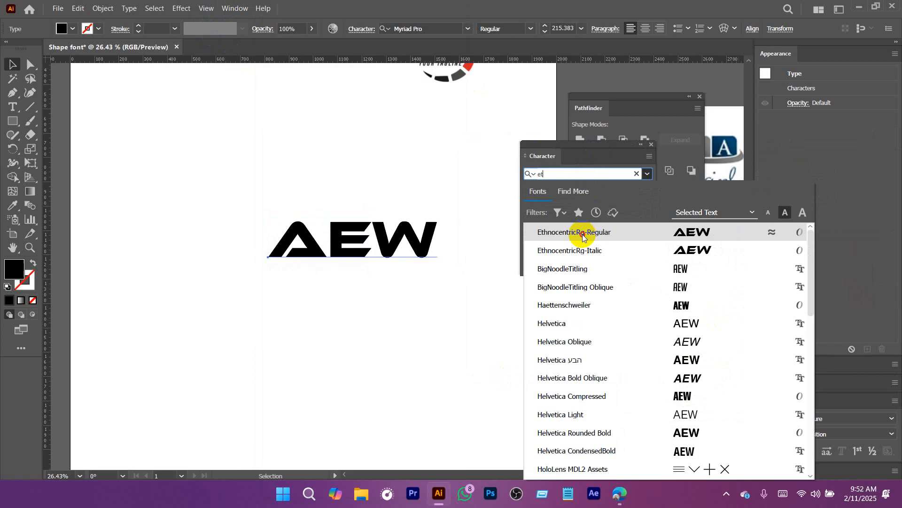
{"action": "left_click", "coordinate": [582, 234]}
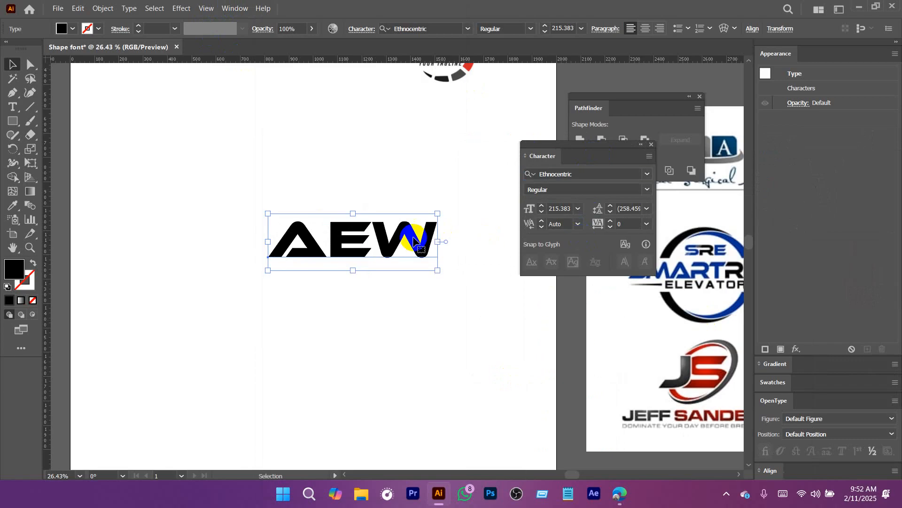
Compare the AEW text with the logo reference sheet by bringing the sheet over the artboard and returning it beside the artboard
{"action": "left_click_drag", "start_coordinate": [519, 316], "coordinate": [362, 294]}
{"action": "left_click_drag", "start_coordinate": [583, 344], "coordinate": [314, 382]}
{"action": "left_click_drag", "start_coordinate": [331, 379], "coordinate": [398, 323]}
{"action": "left_click_drag", "start_coordinate": [330, 155], "coordinate": [256, 167]}
{"action": "left_click_drag", "start_coordinate": [475, 239], "coordinate": [400, 271]}
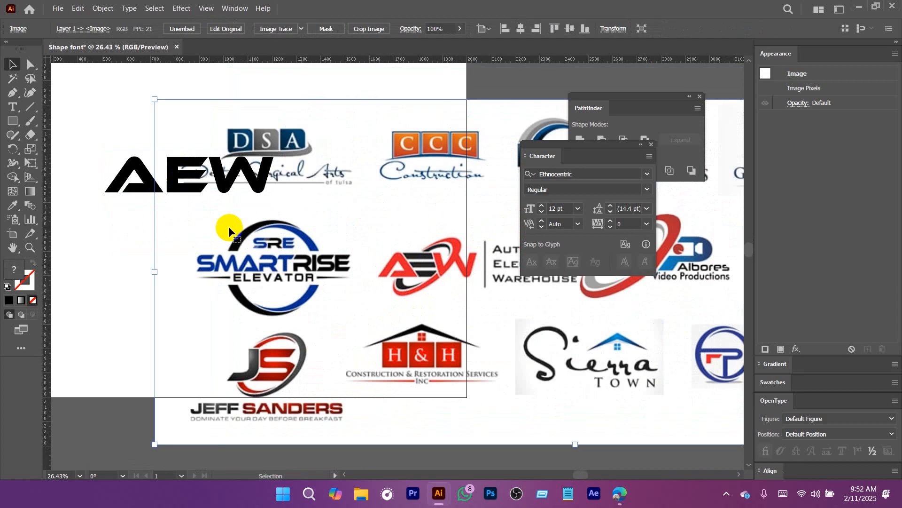
{"action": "left_click_drag", "start_coordinate": [199, 306], "coordinate": [556, 331]}
{"action": "left_click_drag", "start_coordinate": [328, 271], "coordinate": [285, 297]}
{"action": "scroll", "coordinate": [285, 297], "scroll_direction": "down", "scroll_amount": 3}
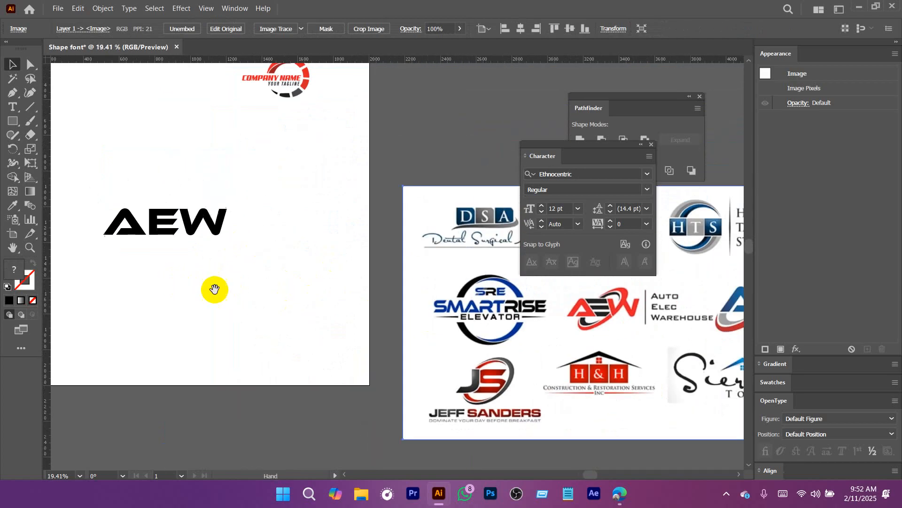
Move the AEW text slightly up and to the right on the artboard
{"action": "left_click", "coordinate": [319, 249]}
{"action": "left_click_drag", "start_coordinate": [325, 194], "coordinate": [250, 205]}
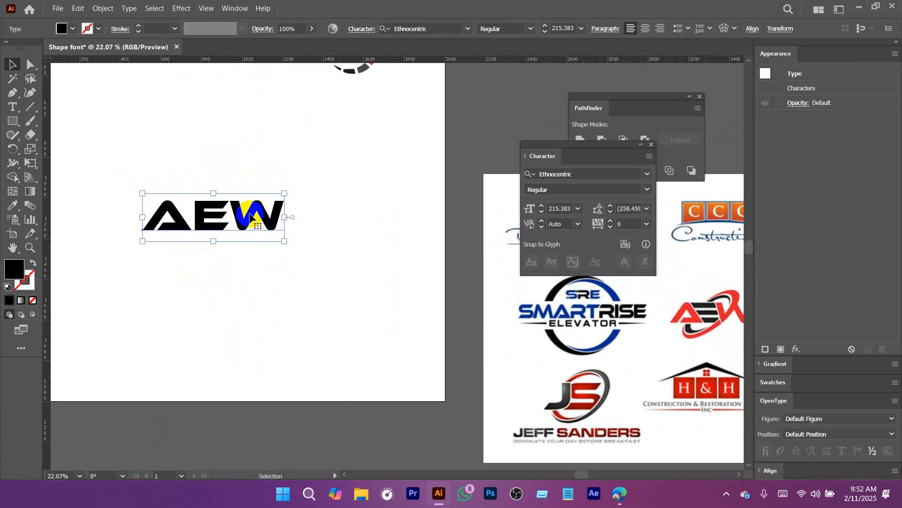
{"action": "left_click_drag", "start_coordinate": [274, 212], "coordinate": [315, 197]}
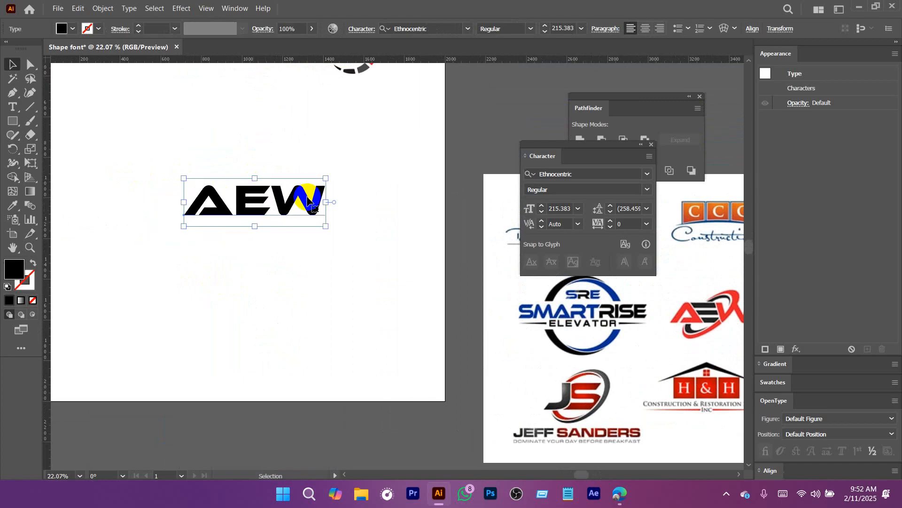
{"action": "left_click_drag", "start_coordinate": [311, 230], "coordinate": [383, 236]}
{"action": "right_click", "coordinate": [302, 202]}
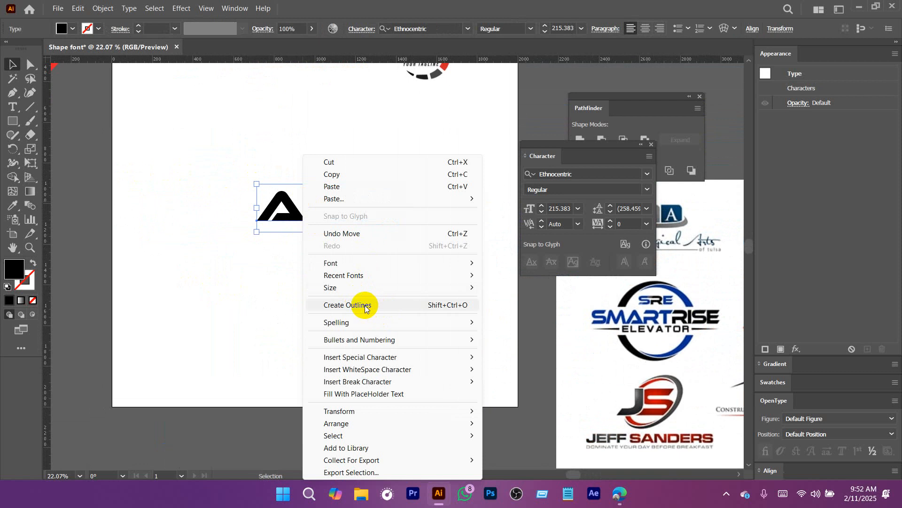
{"action": "right_click", "coordinate": [176, 156]}
{"action": "left_click", "coordinate": [168, 151]}
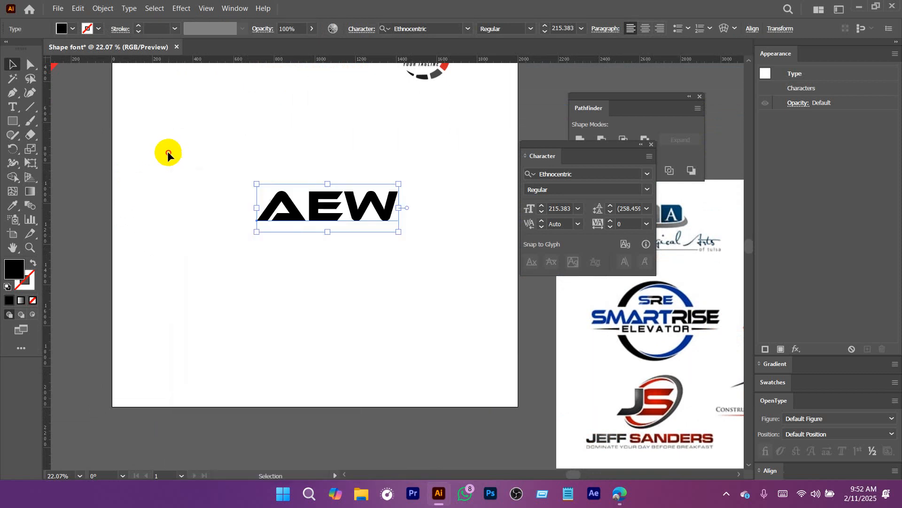
{"action": "left_click", "coordinate": [168, 151]}
{"action": "left_click", "coordinate": [297, 209]}
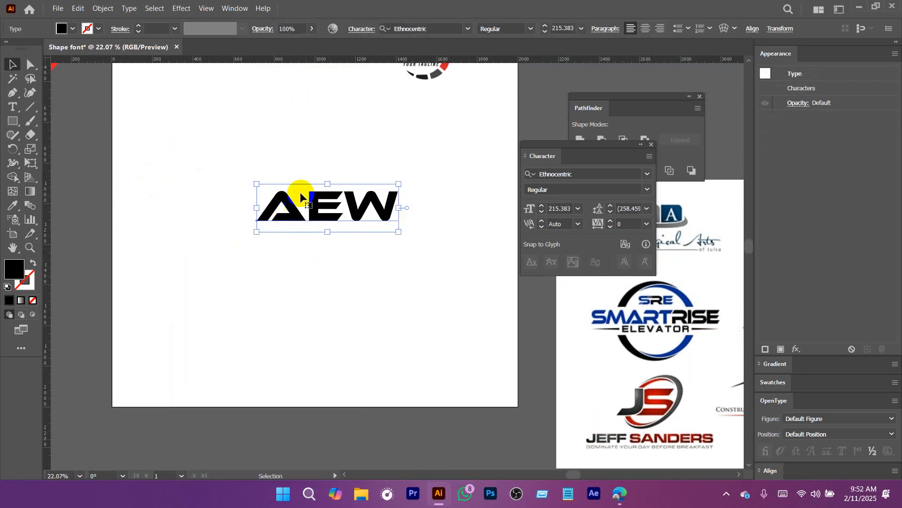
{"action": "right_click", "coordinate": [303, 217]}
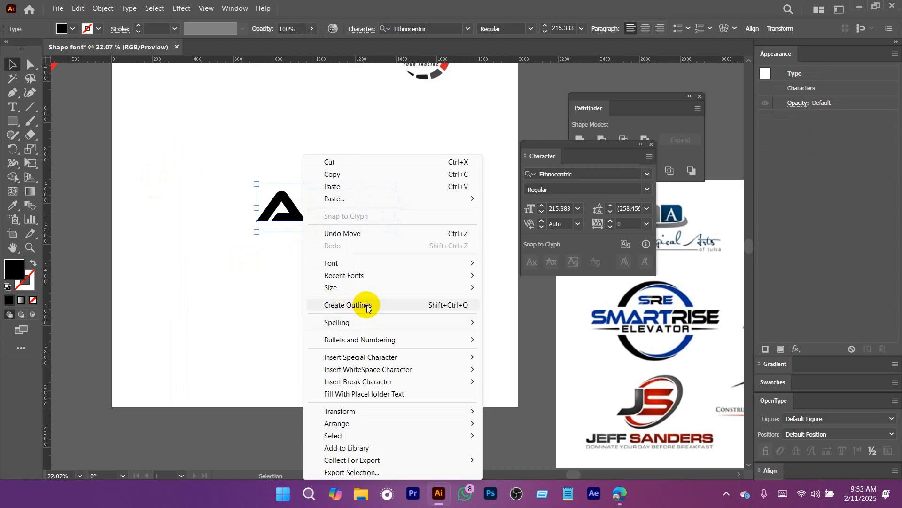
{"action": "left_click", "coordinate": [368, 306]}
{"action": "left_click", "coordinate": [298, 258]}
{"action": "right_click", "coordinate": [141, 132]}
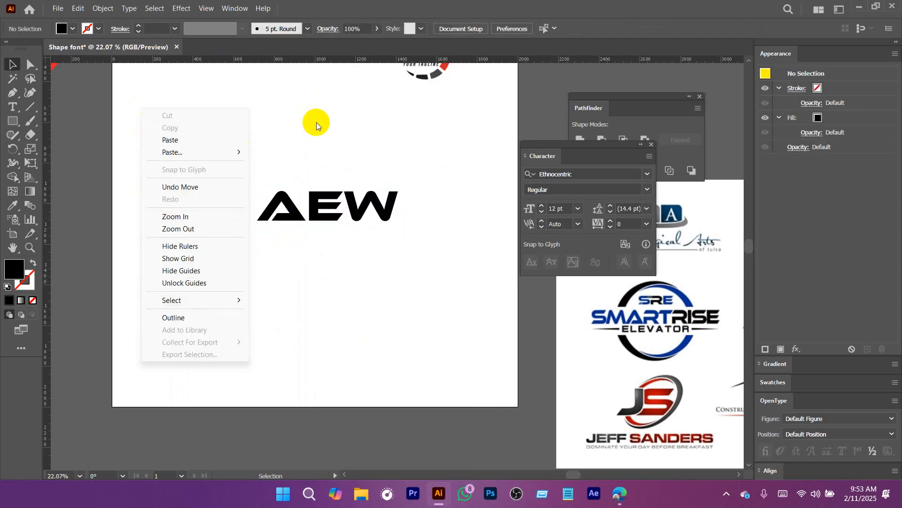
{"action": "left_click", "coordinate": [388, 146]}
{"action": "left_click_drag", "start_coordinate": [408, 158], "coordinate": [395, 189]}
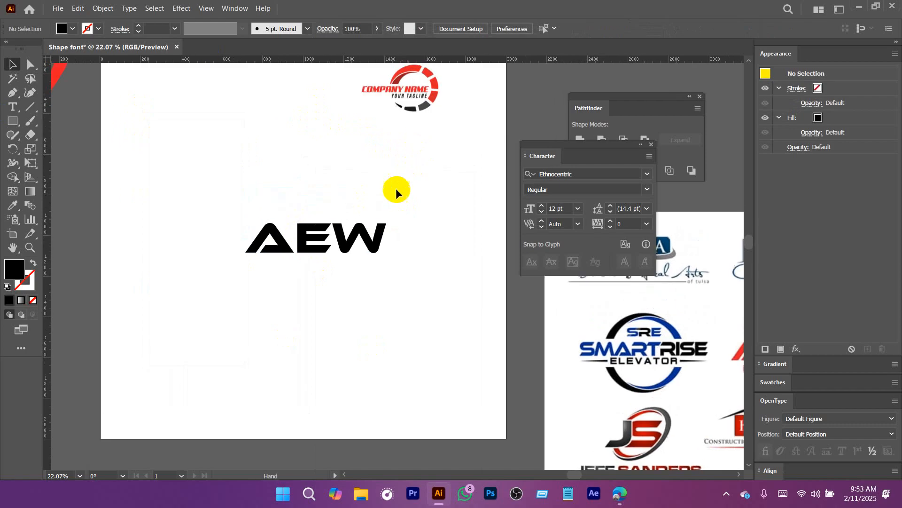
Convert the AEW text to outlines
{"action": "left_click", "coordinate": [304, 229]}
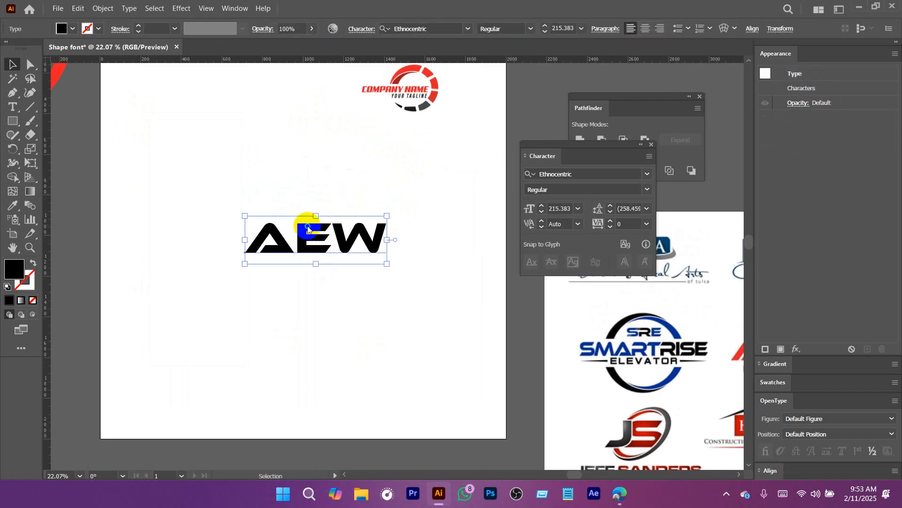
{"action": "right_click", "coordinate": [308, 229]}
{"action": "left_click", "coordinate": [365, 306]}
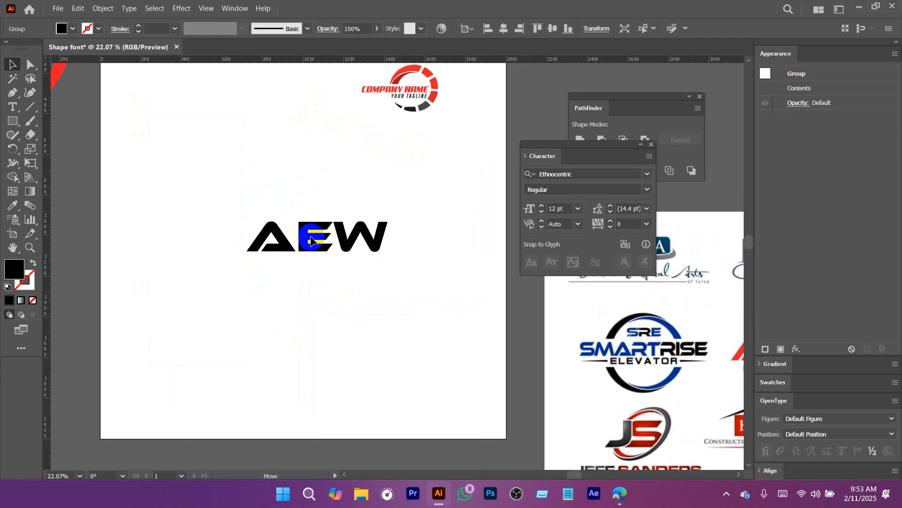
Move the Company Name reference logo above the artboard's upper-right corner and bring the segmented crescent group onto the artboard's upper-left area
{"action": "left_click", "coordinate": [413, 91]}
{"action": "left_click_drag", "start_coordinate": [331, 138], "coordinate": [392, 212]}
{"action": "scroll", "coordinate": [393, 213], "scroll_direction": "down", "scroll_amount": 2, "text": "alt"}
{"action": "left_click_drag", "start_coordinate": [435, 186], "coordinate": [504, 106]}
{"action": "left_click", "coordinate": [408, 97]}
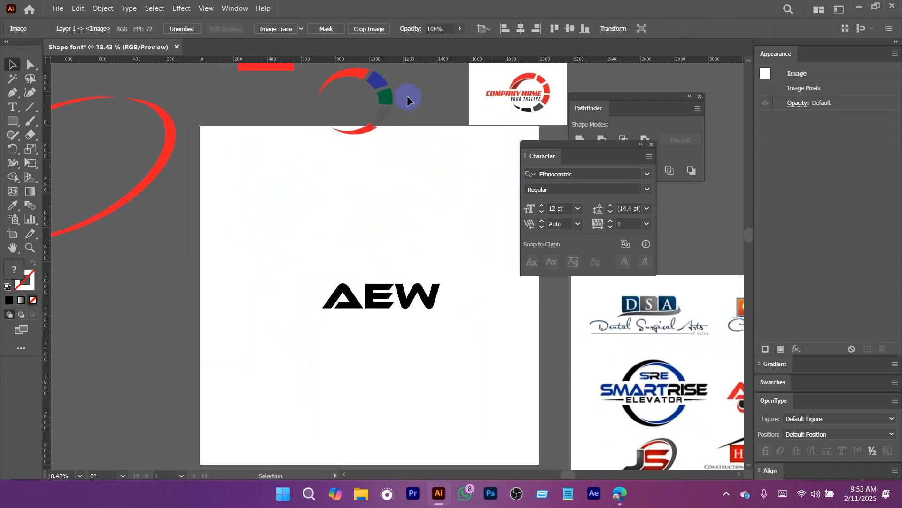
{"action": "left_click_drag", "start_coordinate": [302, 233], "coordinate": [302, 234]}
{"action": "left_click_drag", "start_coordinate": [365, 111], "coordinate": [285, 255]}
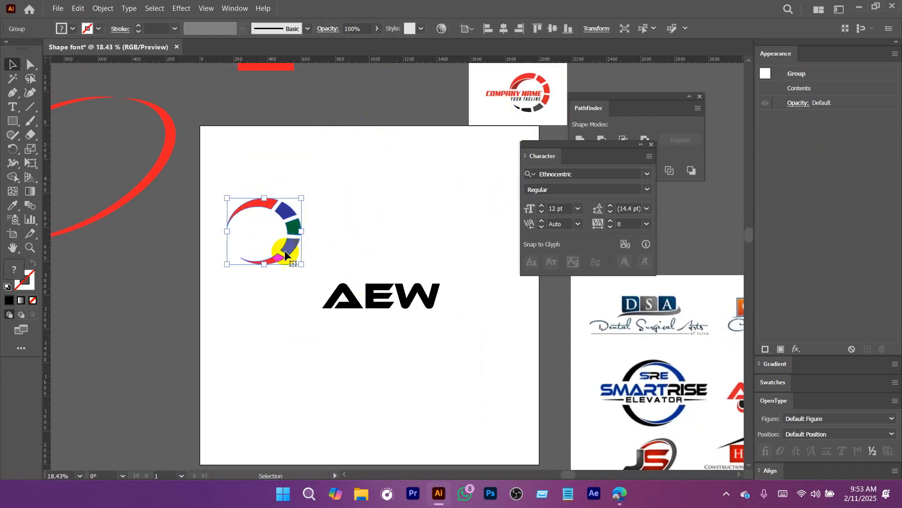
{"action": "left_click", "coordinate": [375, 309]}
{"action": "left_click", "coordinate": [383, 303]}
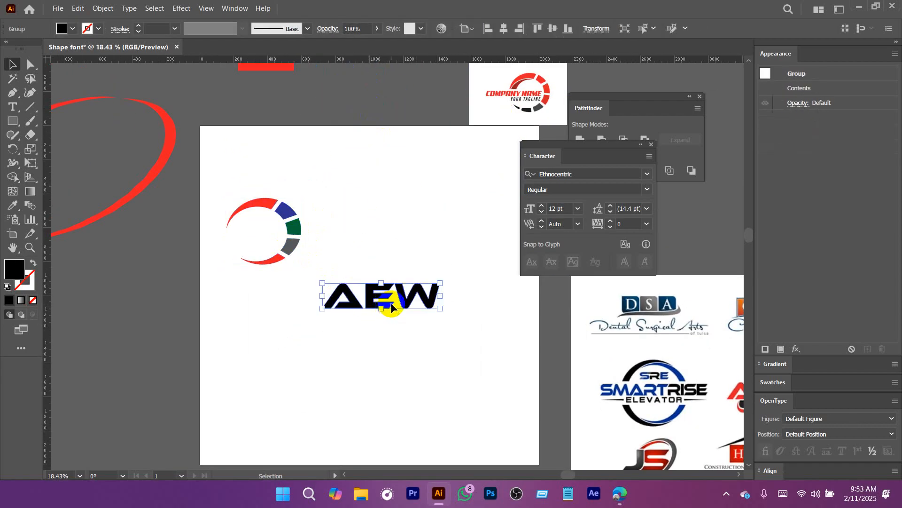
{"action": "scroll", "coordinate": [390, 310], "scroll_direction": "up", "scroll_amount": 6, "text": "alt"}
{"action": "double_click", "coordinate": [376, 290]}
{"action": "left_click", "coordinate": [285, 270]}
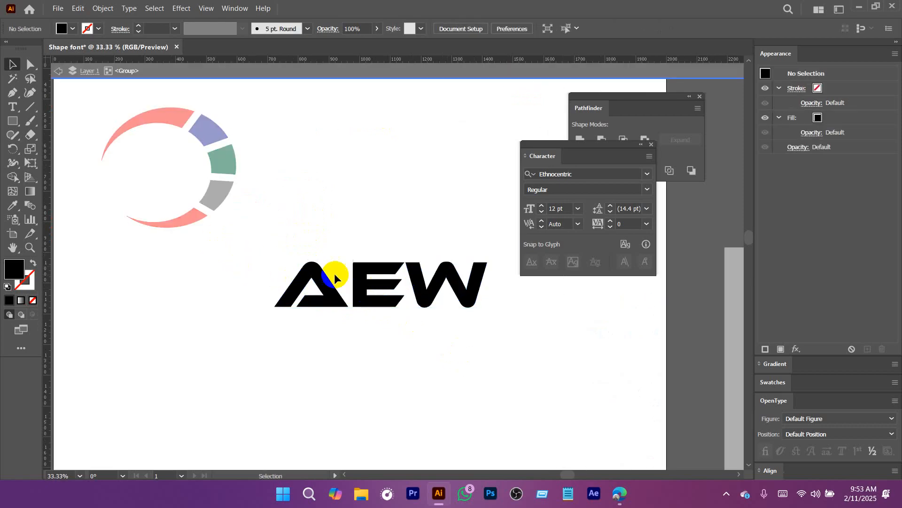
{"action": "double_click", "coordinate": [368, 183]}
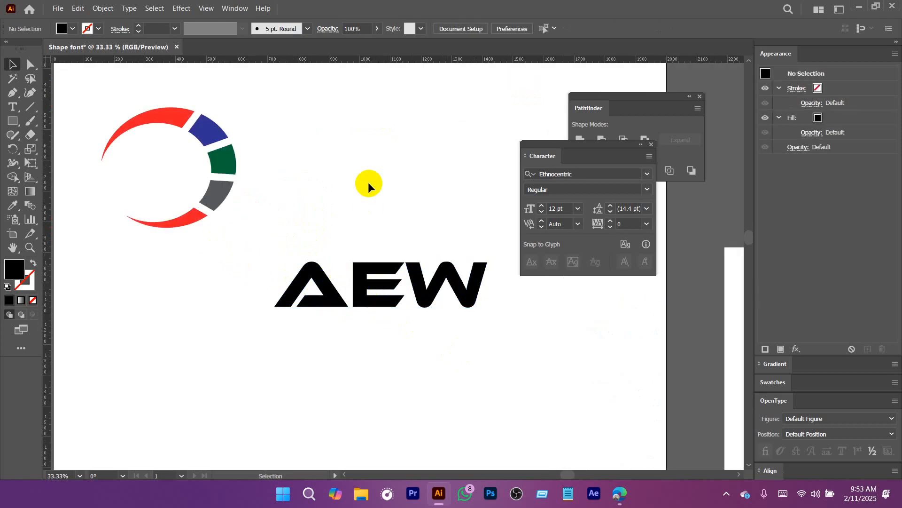
Move the floating character settings clear of the lettering and ungroup the outlined AEW into separate letter shapes
{"action": "key", "text": "space"}
{"action": "left_click_drag", "start_coordinate": [412, 248], "coordinate": [400, 246]}
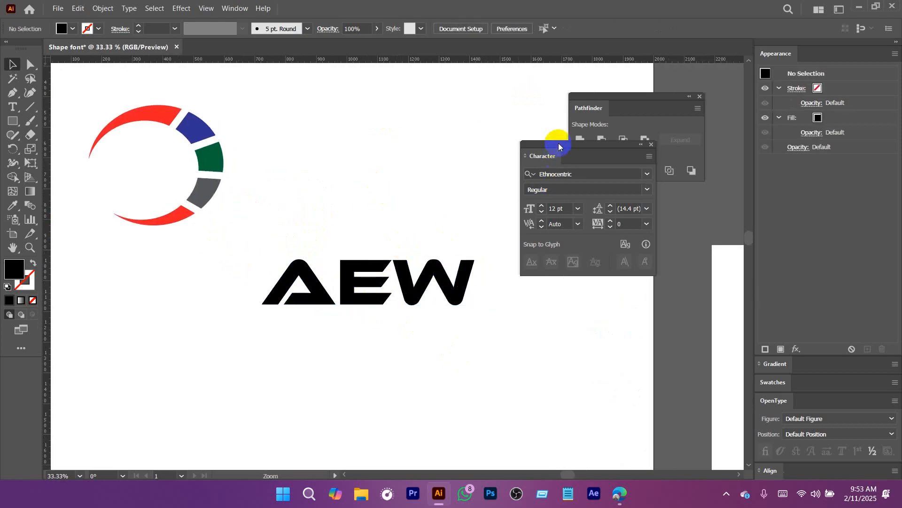
{"action": "left_click_drag", "start_coordinate": [558, 146], "coordinate": [596, 170]}
{"action": "left_click", "coordinate": [348, 271]}
{"action": "right_click", "coordinate": [356, 273]}
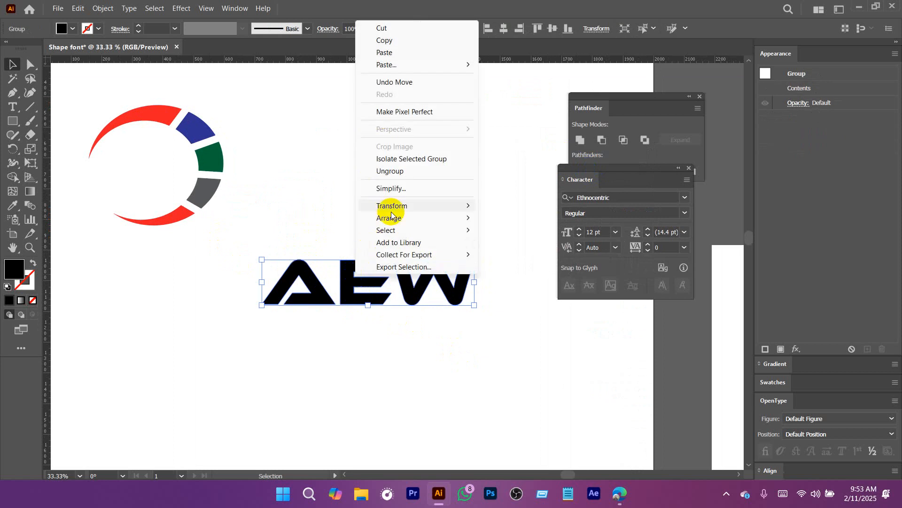
{"action": "left_click", "coordinate": [407, 173]}
{"action": "left_click", "coordinate": [349, 185]}
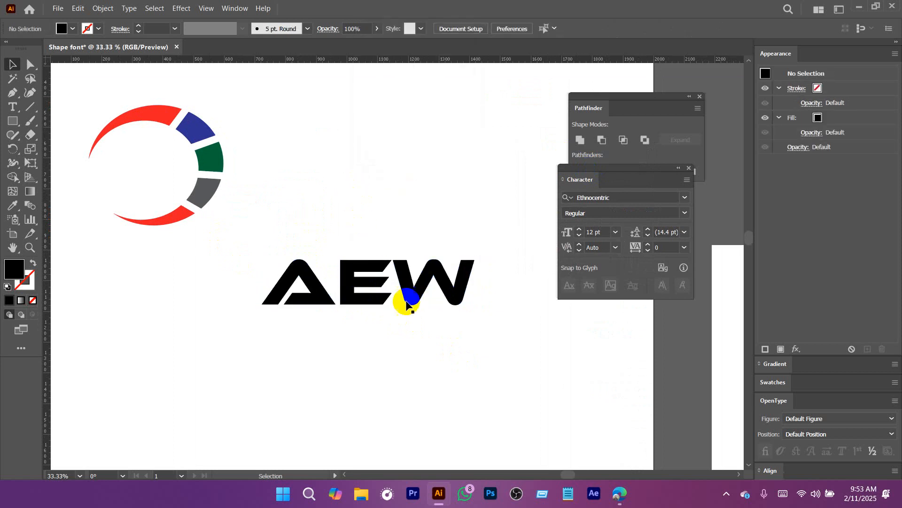
Examine the shape of the E's three slanted bars in the red and black AEW logo on the reference sheet
{"action": "left_click", "coordinate": [370, 291]}
{"action": "scroll", "coordinate": [493, 332], "scroll_direction": "down", "scroll_amount": 3}
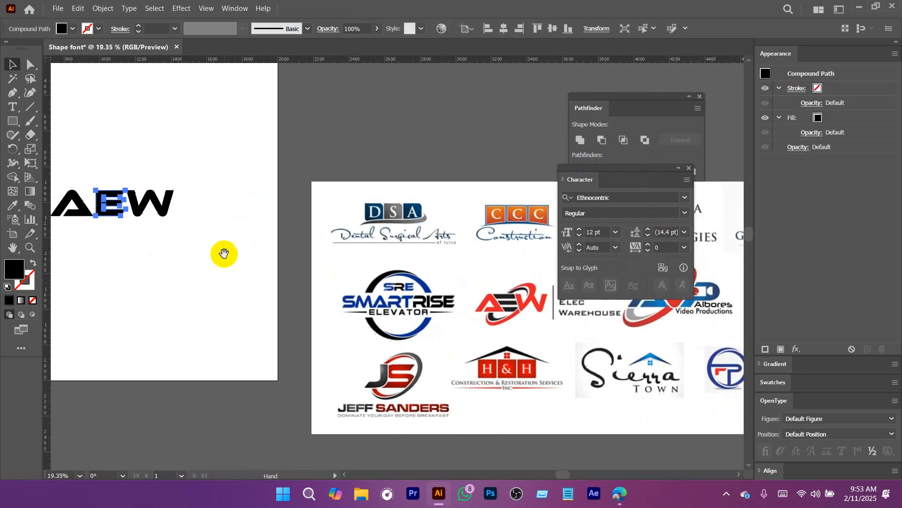
{"action": "left_click_drag", "start_coordinate": [499, 329], "coordinate": [180, 324]}
{"action": "scroll", "coordinate": [180, 324], "scroll_direction": "up", "scroll_amount": 10}
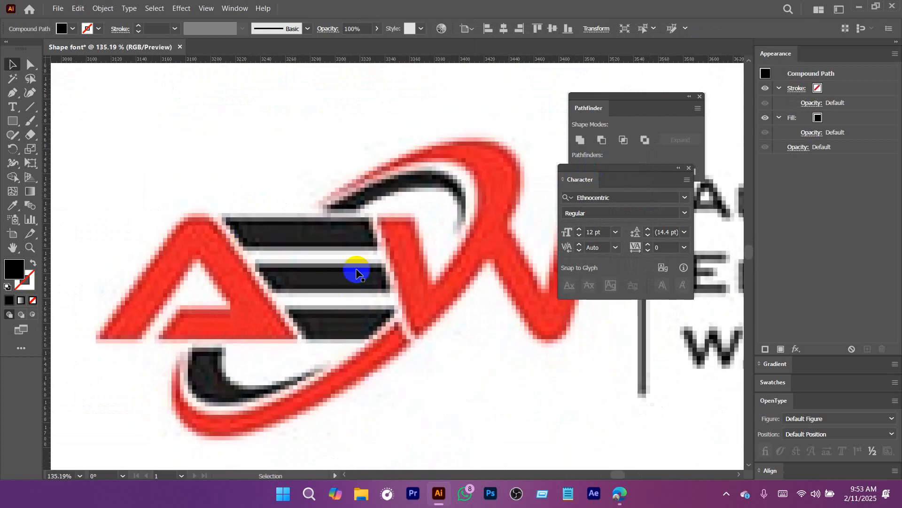
{"action": "scroll", "coordinate": [389, 301], "scroll_direction": "down", "scroll_amount": 8}
{"action": "left_click_drag", "start_coordinate": [198, 301], "coordinate": [483, 329]}
{"action": "scroll", "coordinate": [333, 238], "scroll_direction": "up", "scroll_amount": 5}
Move the W and the E to the right to leave wide gaps between the three letters
{"action": "left_click_drag", "start_coordinate": [403, 268], "coordinate": [384, 302]}
{"action": "left_click", "coordinate": [428, 323]}
{"action": "left_click_drag", "start_coordinate": [430, 322], "coordinate": [322, 325]}
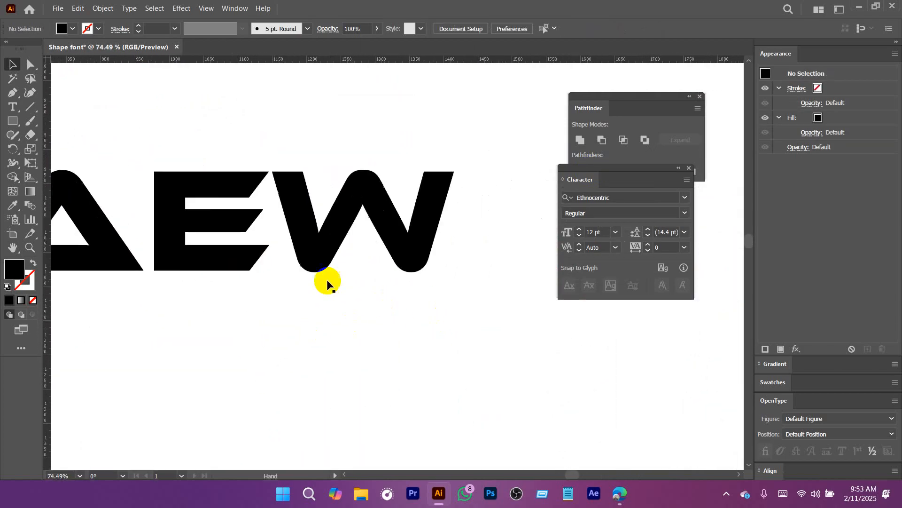
{"action": "left_click_drag", "start_coordinate": [334, 229], "coordinate": [491, 230]}
{"action": "left_click_drag", "start_coordinate": [209, 262], "coordinate": [278, 263]}
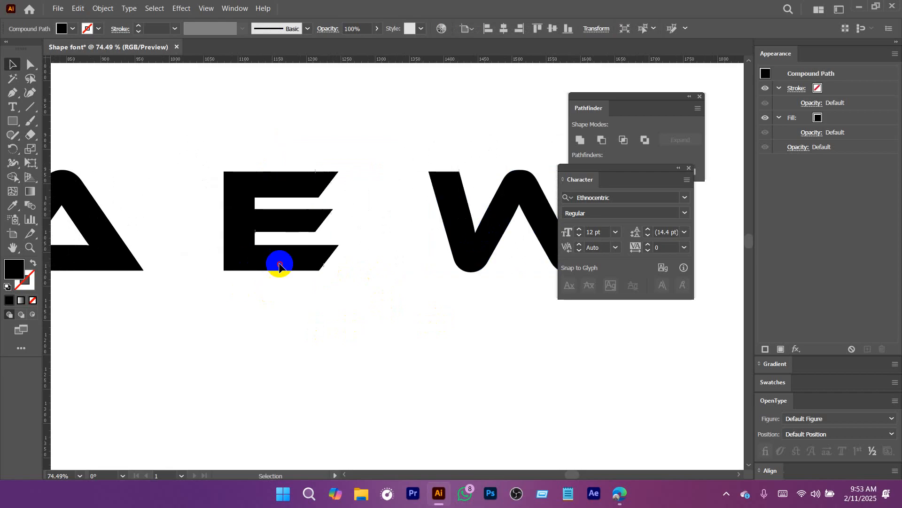
{"action": "left_click", "coordinate": [337, 313]}
Lengthen the E's three arms by moving only their right-end anchor points close to the W with Direct Selection
{"action": "key", "text": "a"}
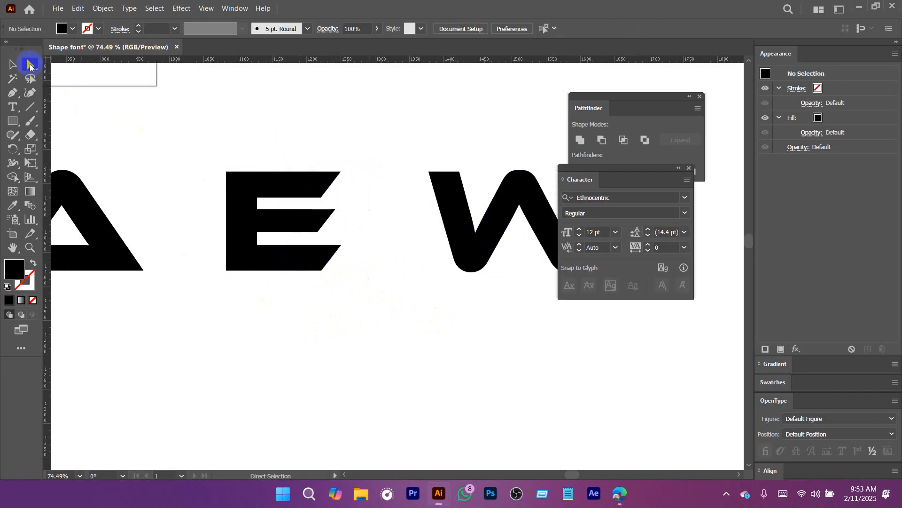
{"action": "left_click", "coordinate": [70, 68]}
{"action": "right_click", "coordinate": [30, 67]}
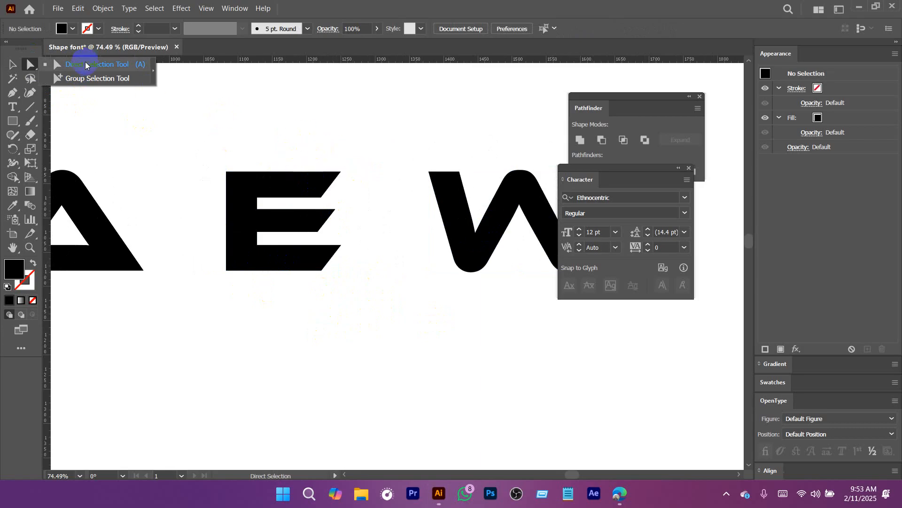
{"action": "left_click", "coordinate": [90, 62]}
{"action": "left_click_drag", "start_coordinate": [292, 134], "coordinate": [379, 312]}
{"action": "left_click_drag", "start_coordinate": [338, 172], "coordinate": [348, 172]}
{"action": "left_click_drag", "start_coordinate": [297, 147], "coordinate": [388, 305]}
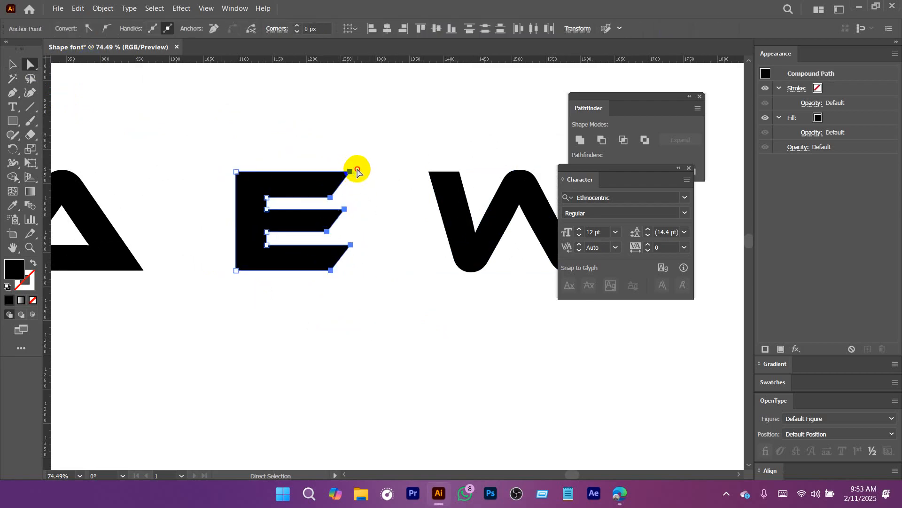
{"action": "left_click_drag", "start_coordinate": [350, 175], "coordinate": [407, 176]}
Widen the E by moving its left-side anchor points toward the A
{"action": "left_click_drag", "start_coordinate": [205, 135], "coordinate": [311, 322]}
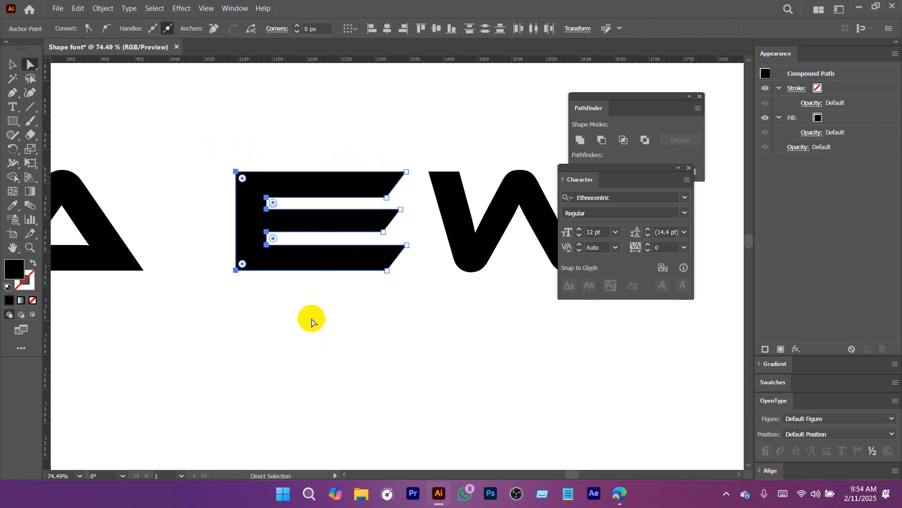
{"action": "left_click_drag", "start_coordinate": [269, 202], "coordinate": [220, 202]}
{"action": "left_click", "coordinate": [290, 340]}
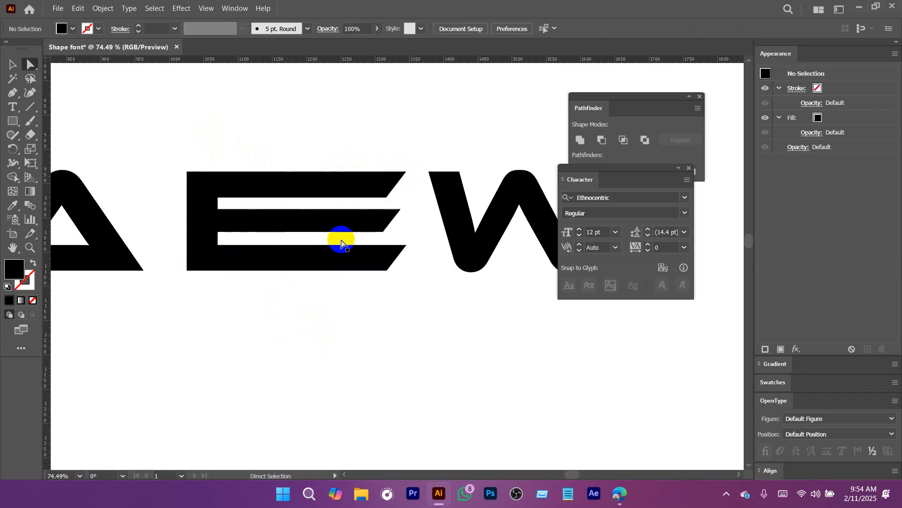
Compare the widened E with the AEW logo on the reference sheet, checking how its bars meet the A
{"action": "left_click_drag", "start_coordinate": [334, 272], "coordinate": [302, 261]}
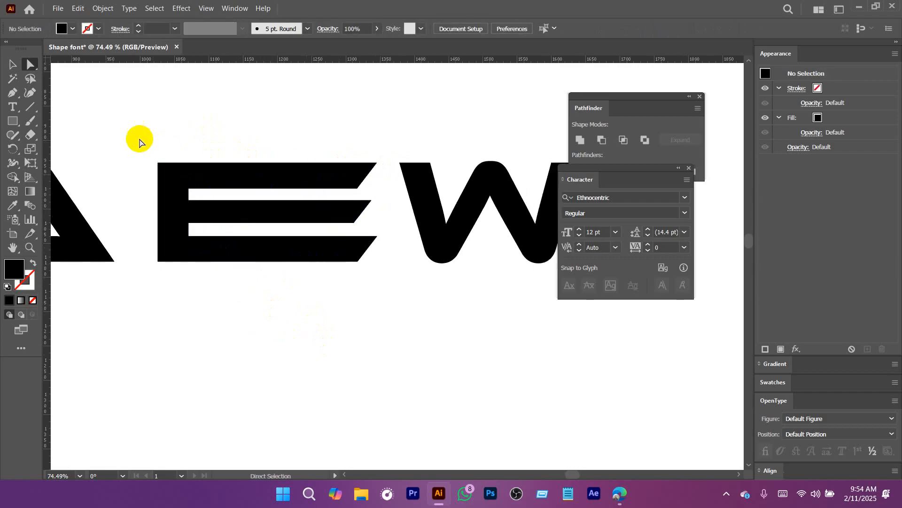
{"action": "left_click_drag", "start_coordinate": [136, 137], "coordinate": [220, 262]}
{"action": "left_click", "coordinate": [238, 306]}
{"action": "left_click_drag", "start_coordinate": [153, 155], "coordinate": [221, 263]}
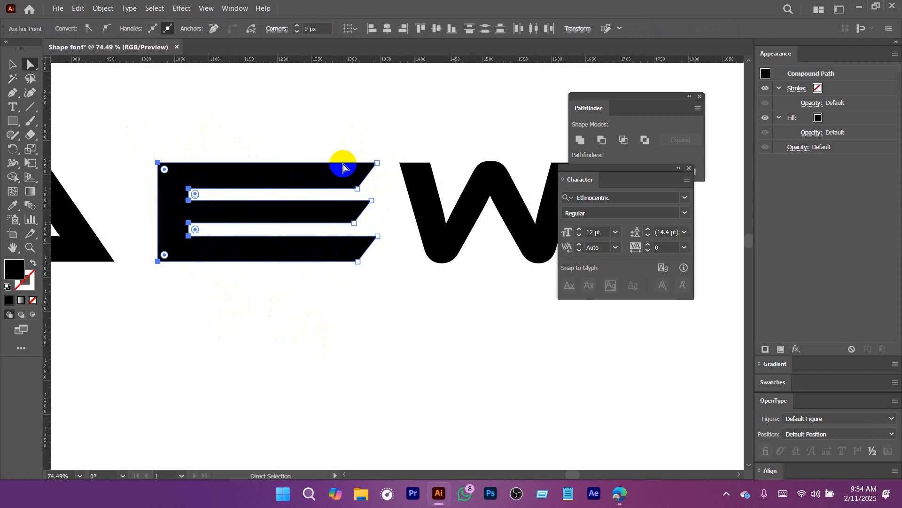
{"action": "left_click_drag", "start_coordinate": [537, 347], "coordinate": [522, 348]}
{"action": "left_click_drag", "start_coordinate": [523, 348], "coordinate": [225, 305]}
{"action": "left_click_drag", "start_coordinate": [481, 318], "coordinate": [188, 273]}
{"action": "left_click_drag", "start_coordinate": [465, 388], "coordinate": [287, 268]}
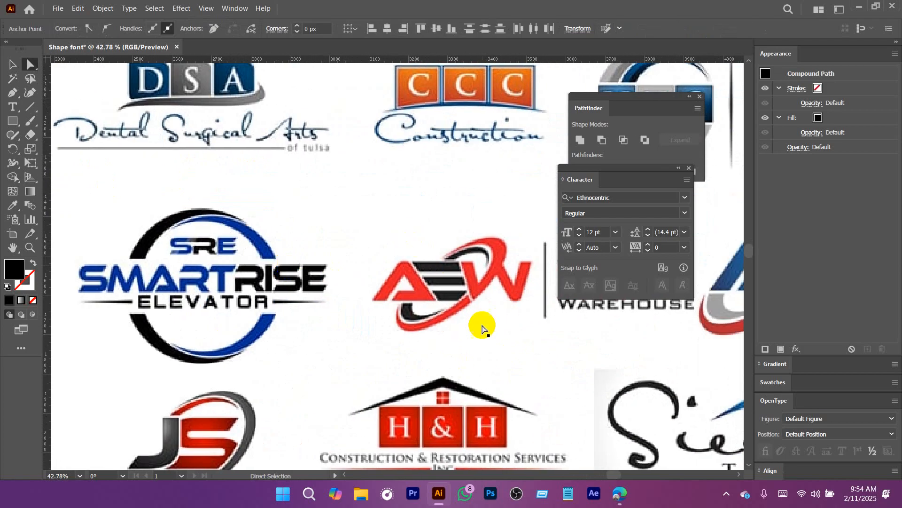
{"action": "left_click_drag", "start_coordinate": [140, 248], "coordinate": [424, 283]}
{"action": "mouse_move", "coordinate": [262, 258]}
{"action": "left_mouse_down"}
{"action": "mouse_move", "coordinate": [540, 301]}
{"action": "mouse_move", "coordinate": [279, 256]}
{"action": "left_mouse_up"}
{"action": "left_click_drag", "start_coordinate": [213, 275], "coordinate": [265, 301]}
Overlap the A on the E's left side and draw a diagonal line across the E parallel to the A's right leg
{"action": "key", "text": "v"}
{"action": "left_click_drag", "start_coordinate": [140, 181], "coordinate": [328, 283]}
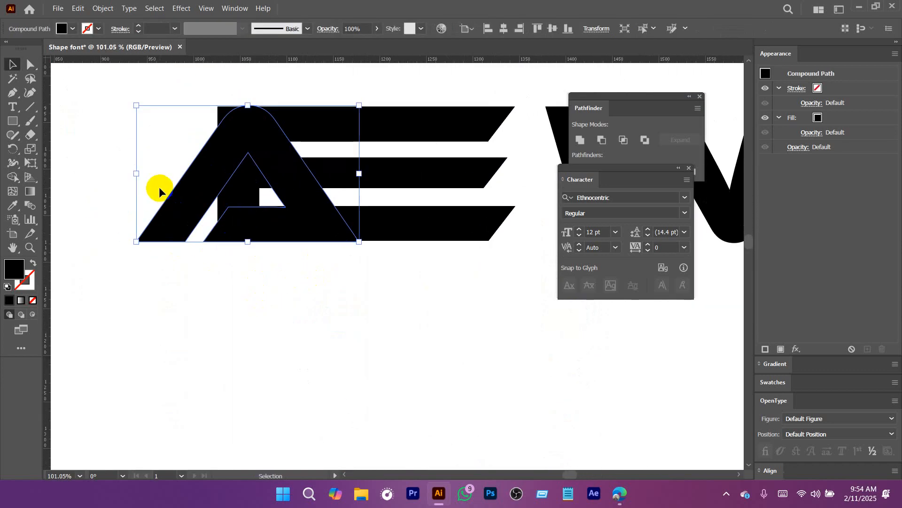
{"action": "mouse_move", "coordinate": [300, 191]}
{"action": "left_mouse_down"}
{"action": "mouse_move", "coordinate": [225, 224]}
{"action": "mouse_move", "coordinate": [254, 225]}
{"action": "mouse_move", "coordinate": [301, 201]}
{"action": "left_mouse_up"}
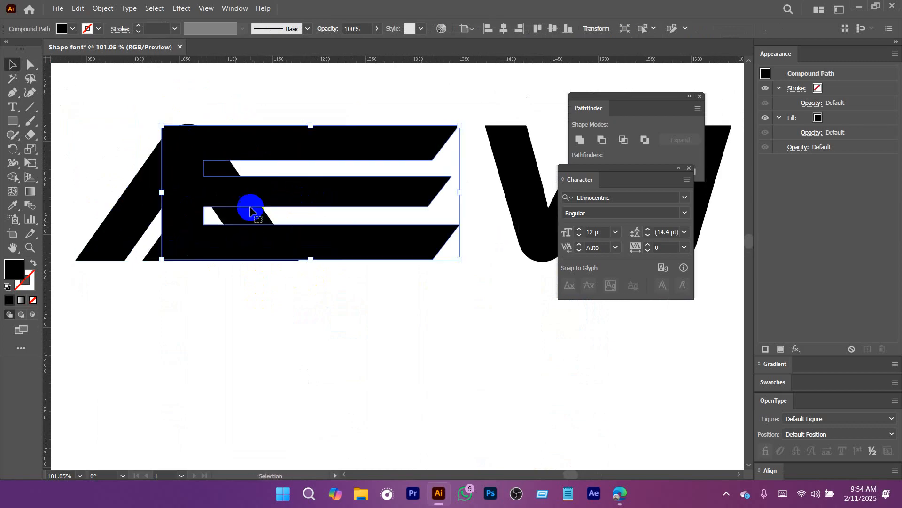
{"action": "left_click", "coordinate": [35, 109]}
{"action": "left_click_drag", "start_coordinate": [209, 108], "coordinate": [374, 347]}
{"action": "key", "text": "v"}
{"action": "left_click", "coordinate": [298, 221]}
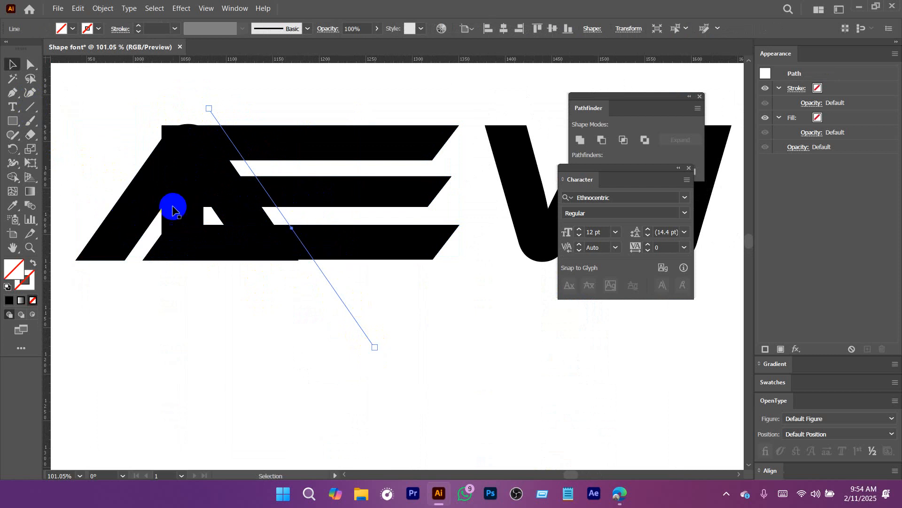
Move the A clear of the E and divide the E along the diagonal line with Pathfinder Divide
{"action": "left_click", "coordinate": [128, 224]}
{"action": "left_click_drag", "start_coordinate": [118, 228], "coordinate": [241, 243]}
{"action": "left_click_drag", "start_coordinate": [280, 220], "coordinate": [31, 235]}
{"action": "left_click_drag", "start_coordinate": [223, 105], "coordinate": [347, 393]}
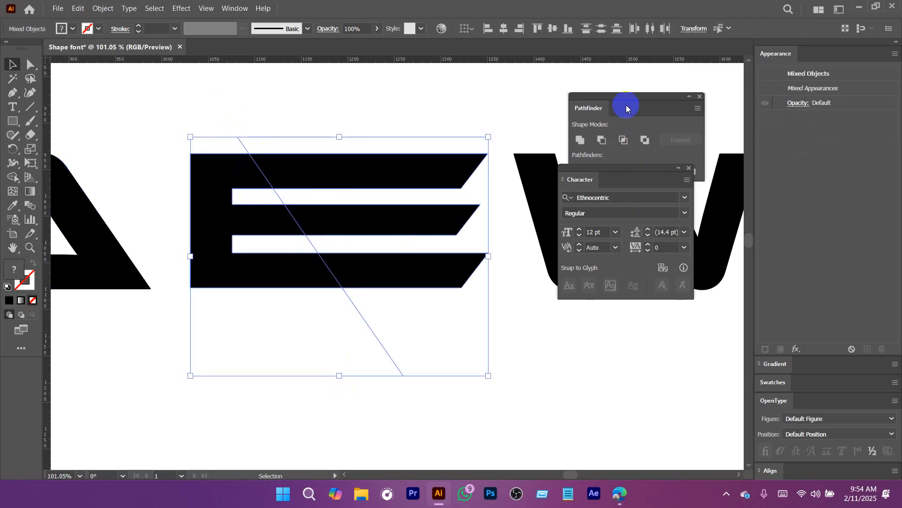
{"action": "left_click_drag", "start_coordinate": [627, 109], "coordinate": [605, 79]}
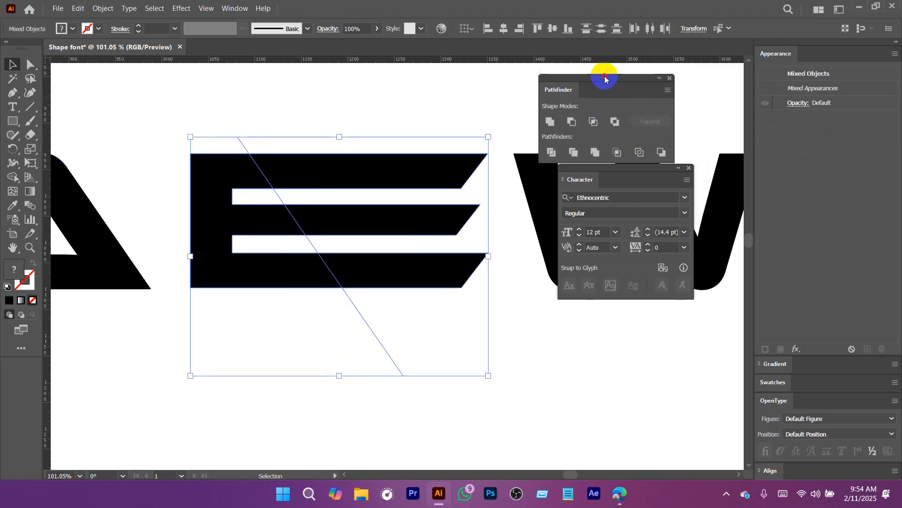
{"action": "left_click", "coordinate": [552, 153]}
Ungroup the divided E and delete its left part, keeping the three slanted bars
{"action": "right_click", "coordinate": [319, 222]}
{"action": "left_click", "coordinate": [346, 366]}
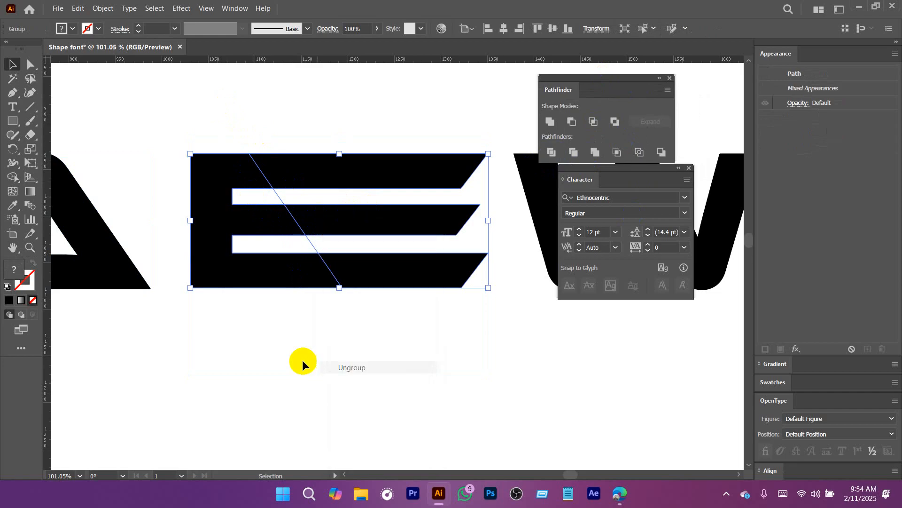
{"action": "left_click", "coordinate": [303, 365]}
{"action": "left_click", "coordinate": [252, 272]}
{"action": "key", "text": "Delete"}
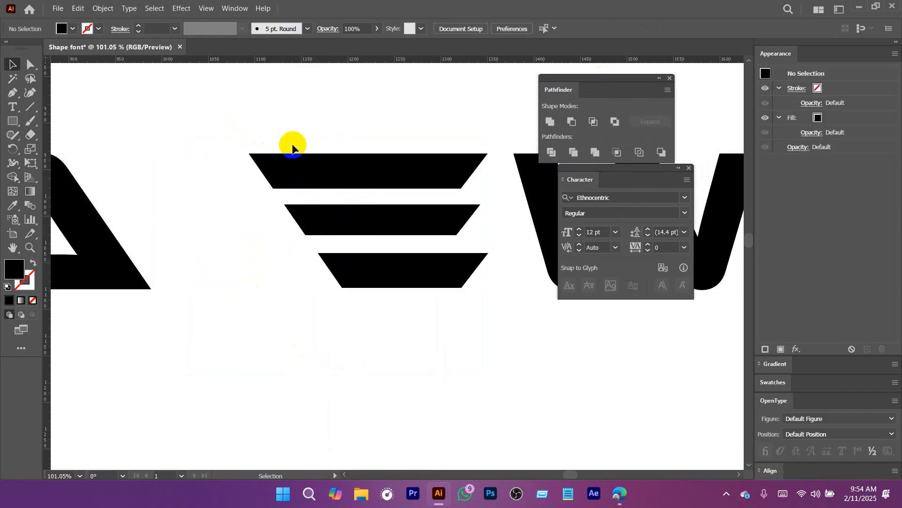
Move the A close against the slanted left ends of the three bars, leaving a thin gap
{"action": "scroll", "coordinate": [293, 147], "scroll_direction": "left", "scroll_amount": 3}
{"action": "scroll", "coordinate": [293, 146], "scroll_direction": "up", "scroll_amount": 1}
{"action": "left_click_drag", "start_coordinate": [201, 292], "coordinate": [377, 300]}
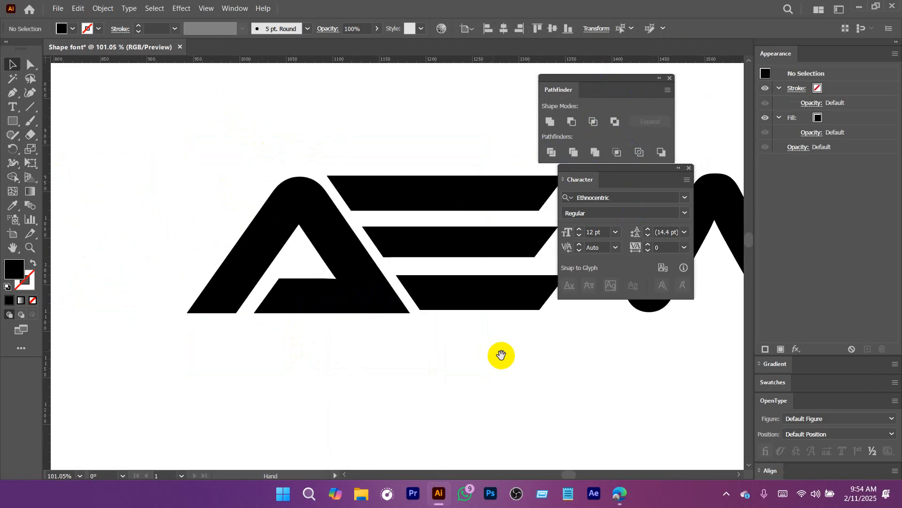
Overlap the W on the right ends of the E bars and draw a line parallel to the W's left edge
{"action": "scroll", "coordinate": [326, 338], "scroll_direction": "right", "scroll_amount": 5}
{"action": "scroll", "coordinate": [396, 342], "scroll_direction": "down", "scroll_amount": 3, "text": "alt"}
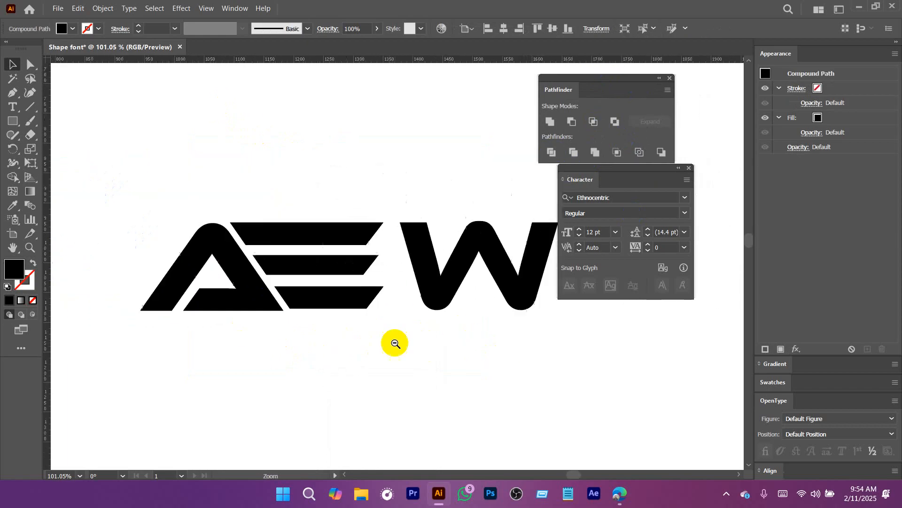
{"action": "scroll", "coordinate": [268, 296], "scroll_direction": "right", "scroll_amount": 10}
{"action": "scroll", "coordinate": [467, 346], "scroll_direction": "down", "scroll_amount": 4}
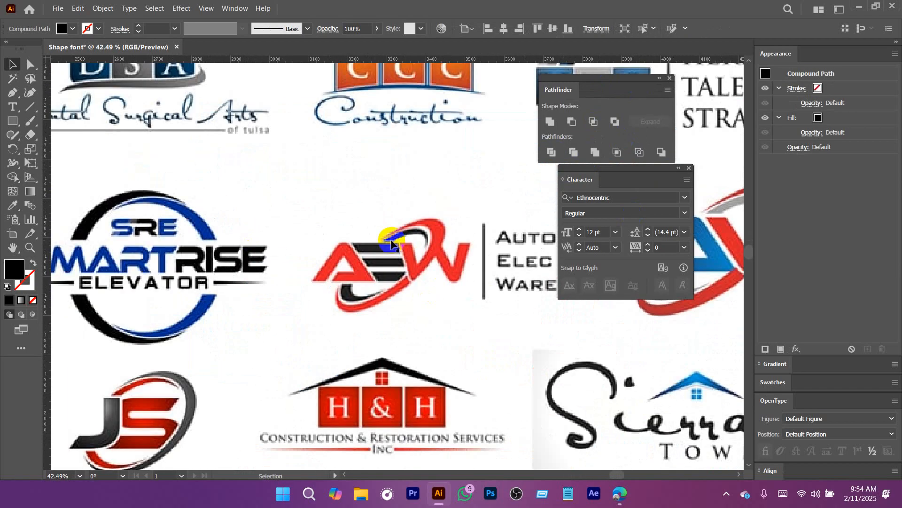
{"action": "left_click_drag", "start_coordinate": [173, 195], "coordinate": [278, 227]}
{"action": "scroll", "coordinate": [185, 236], "scroll_direction": "up", "scroll_amount": 4, "text": "alt"}
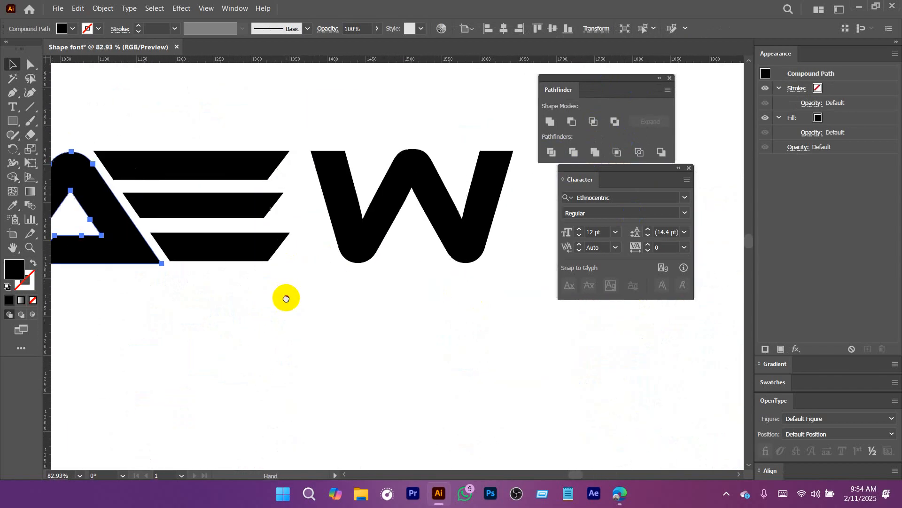
{"action": "left_click_drag", "start_coordinate": [350, 239], "coordinate": [250, 239]}
{"action": "left_click", "coordinate": [29, 107]}
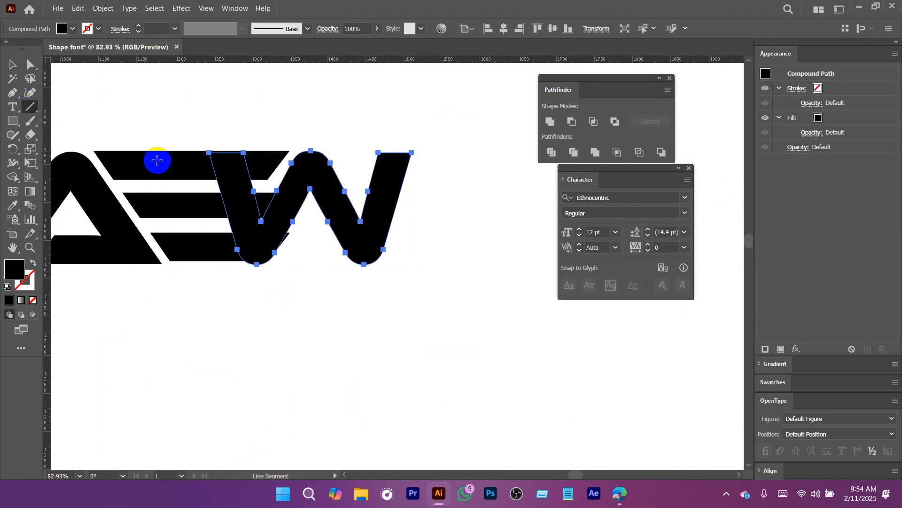
{"action": "left_click_drag", "start_coordinate": [190, 129], "coordinate": [256, 340]}
Move the W clear of the E and divide the three bars along the slanted line with Pathfinder Divide
{"action": "key", "text": "v"}
{"action": "left_click_drag", "start_coordinate": [278, 229], "coordinate": [375, 235]}
{"action": "left_click", "coordinate": [195, 142]}
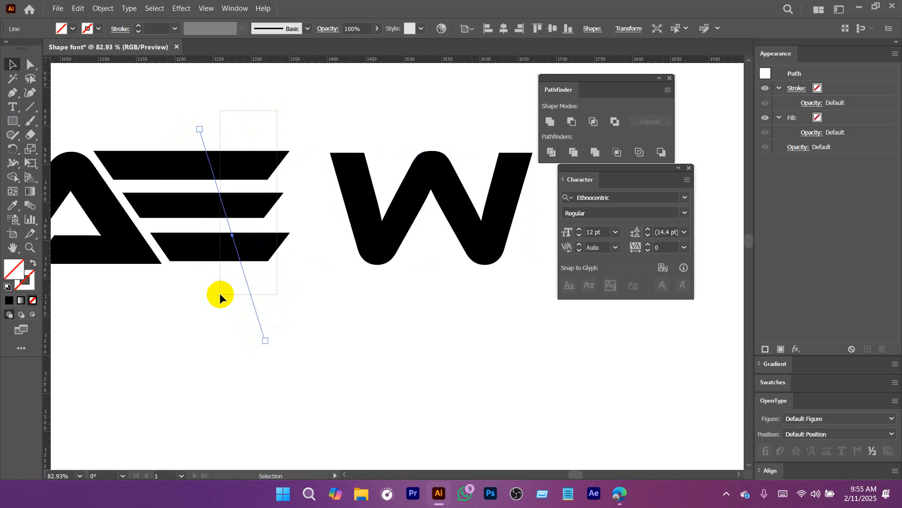
{"action": "left_click_drag", "start_coordinate": [219, 295], "coordinate": [219, 295]}
{"action": "left_click", "coordinate": [553, 152]}
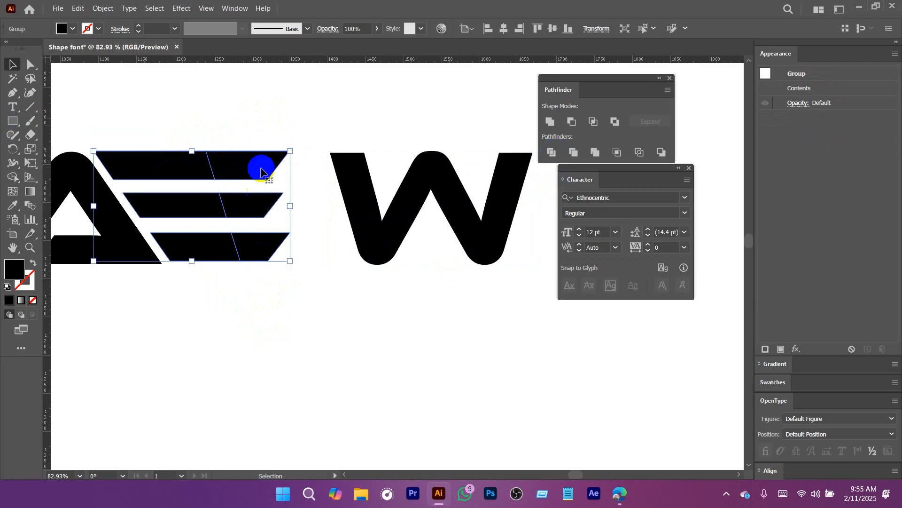
Ungroup the divided bars, remove their right-hand pieces and fit the W closely against the remaining bars
{"action": "right_click", "coordinate": [266, 165]}
{"action": "left_click", "coordinate": [306, 314]}
{"action": "left_click_drag", "start_coordinate": [312, 306], "coordinate": [258, 126]}
{"action": "key", "text": "Delete"}
{"action": "left_click_drag", "start_coordinate": [360, 219], "coordinate": [252, 221]}
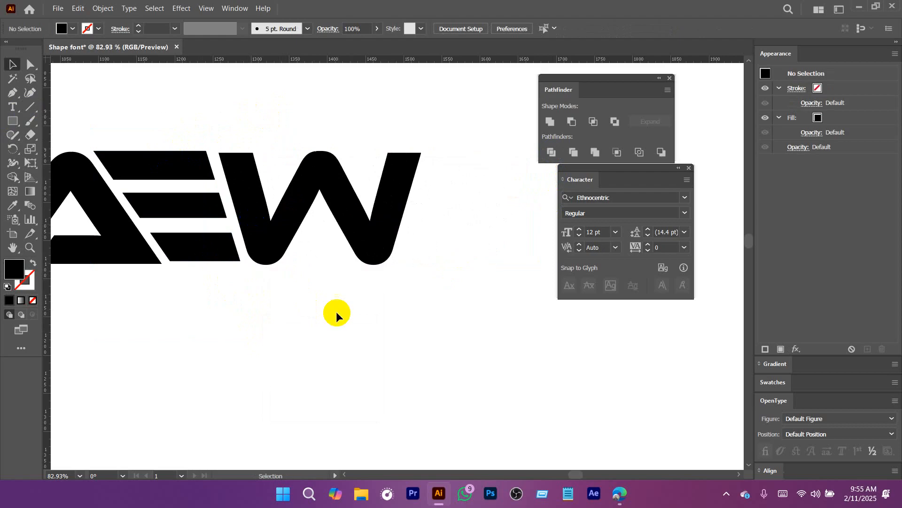
{"action": "scroll", "coordinate": [404, 324], "scroll_direction": "down", "scroll_amount": 4}
{"action": "left_click_drag", "start_coordinate": [409, 341], "coordinate": [259, 228]}
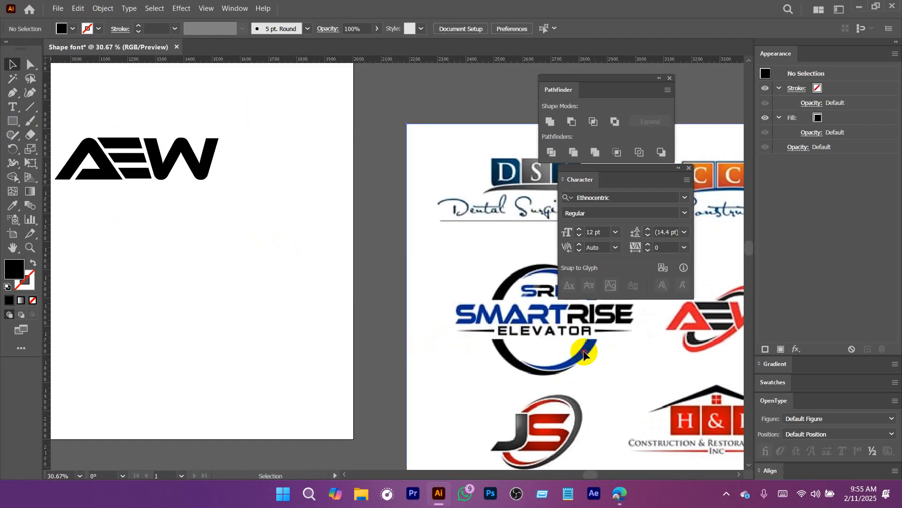
{"action": "left_click_drag", "start_coordinate": [590, 345], "coordinate": [343, 319]}
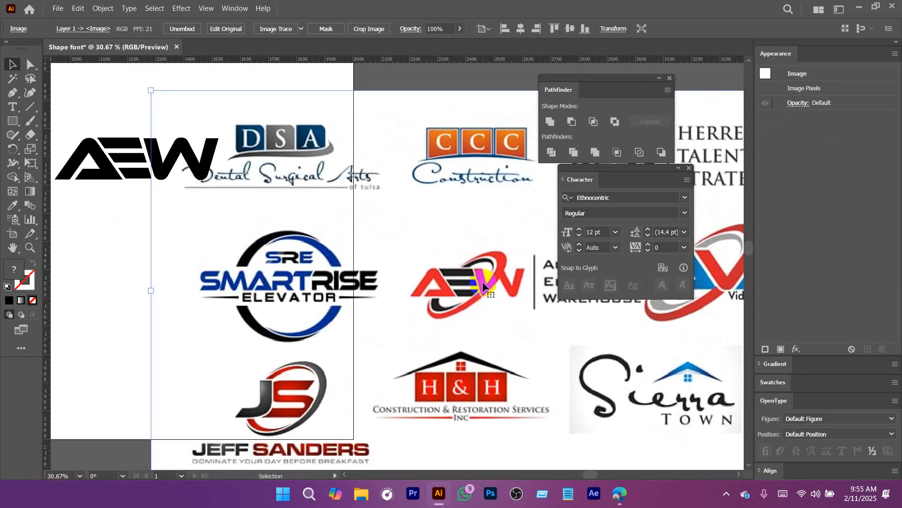
{"action": "left_click_drag", "start_coordinate": [381, 290], "coordinate": [671, 342]}
Bring the tilted red ellipse ring from beside the artboard onto the AEW lettering
{"action": "left_click_drag", "start_coordinate": [181, 247], "coordinate": [365, 325]}
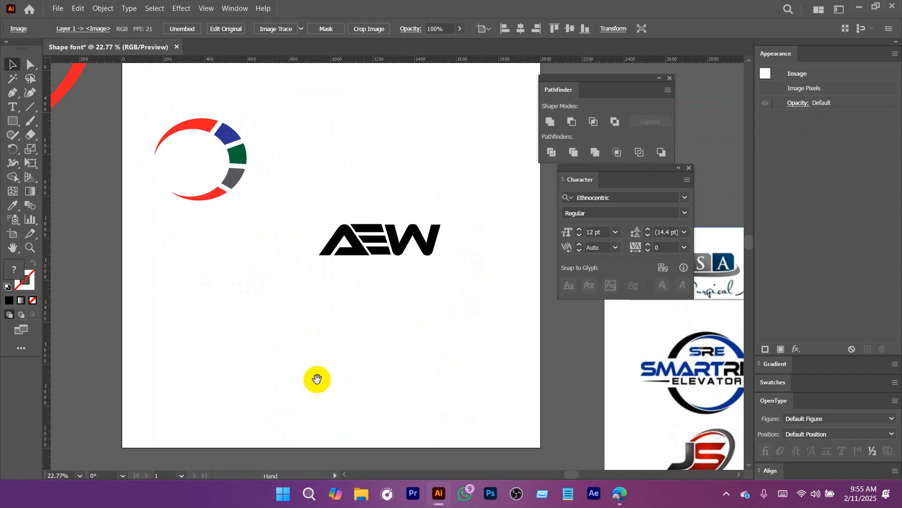
{"action": "left_click_drag", "start_coordinate": [316, 379], "coordinate": [330, 426]}
{"action": "left_click_drag", "start_coordinate": [330, 426], "coordinate": [232, 328]}
{"action": "left_click", "coordinate": [137, 245]}
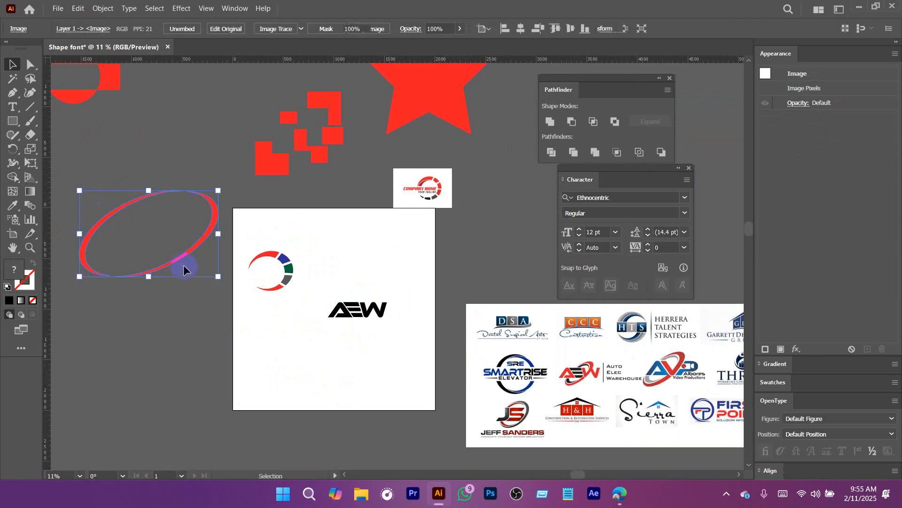
{"action": "left_click_drag", "start_coordinate": [221, 232], "coordinate": [390, 304]}
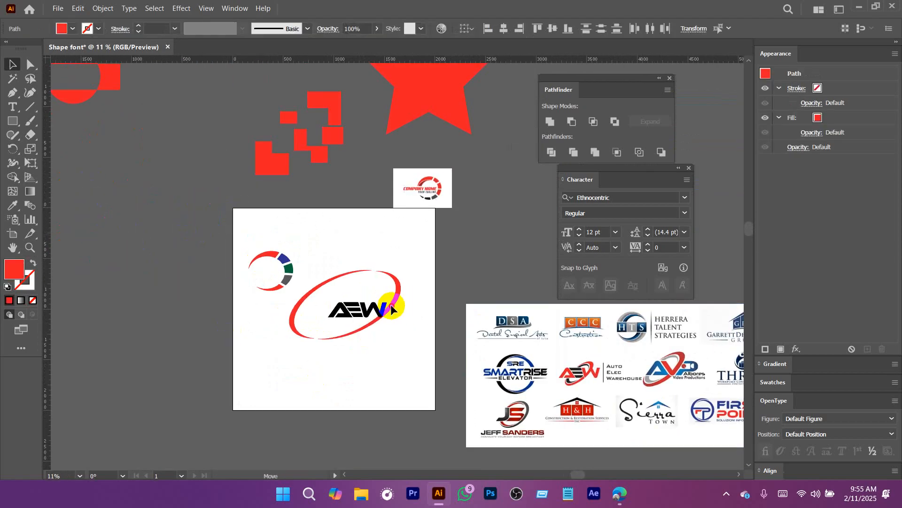
Shift the red ring down and left over the lettering, rotate it to a steeper tilt and reposition it around AEW
{"action": "scroll", "coordinate": [390, 310], "scroll_direction": "up", "scroll_amount": 3}
{"action": "left_click_drag", "start_coordinate": [418, 211], "coordinate": [369, 238]}
{"action": "scroll", "coordinate": [378, 247], "scroll_direction": "up", "scroll_amount": 3}
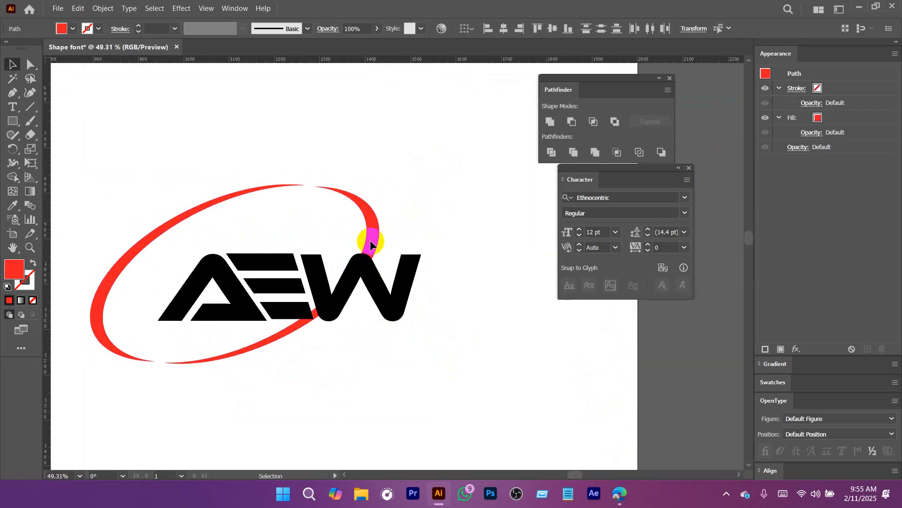
{"action": "left_click_drag", "start_coordinate": [382, 179], "coordinate": [362, 130]}
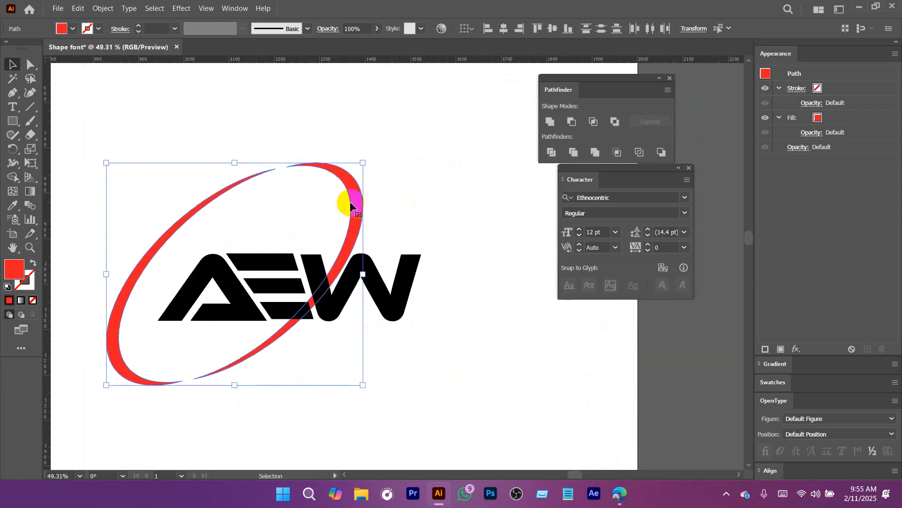
{"action": "left_click_drag", "start_coordinate": [355, 214], "coordinate": [367, 230]}
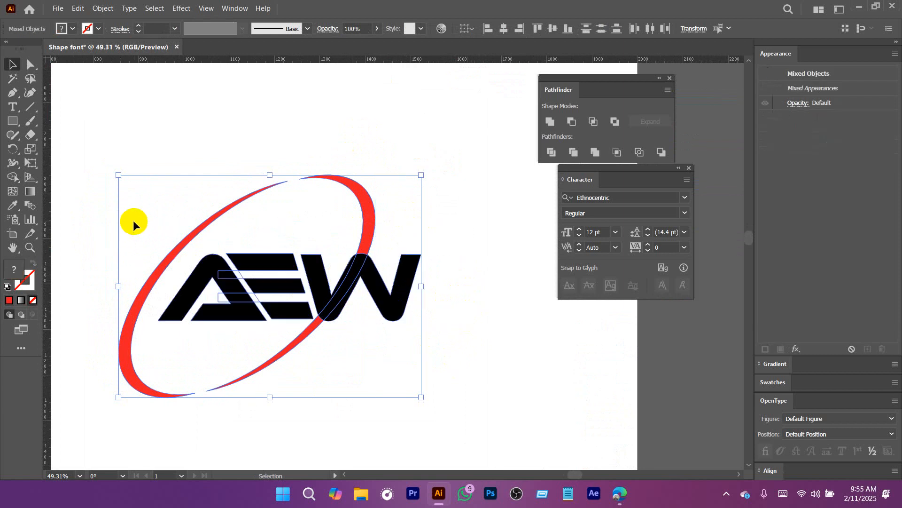
Delete the leftover unfilled strip between the lower two E bars that overlaps the A
{"action": "left_click", "coordinate": [353, 348]}
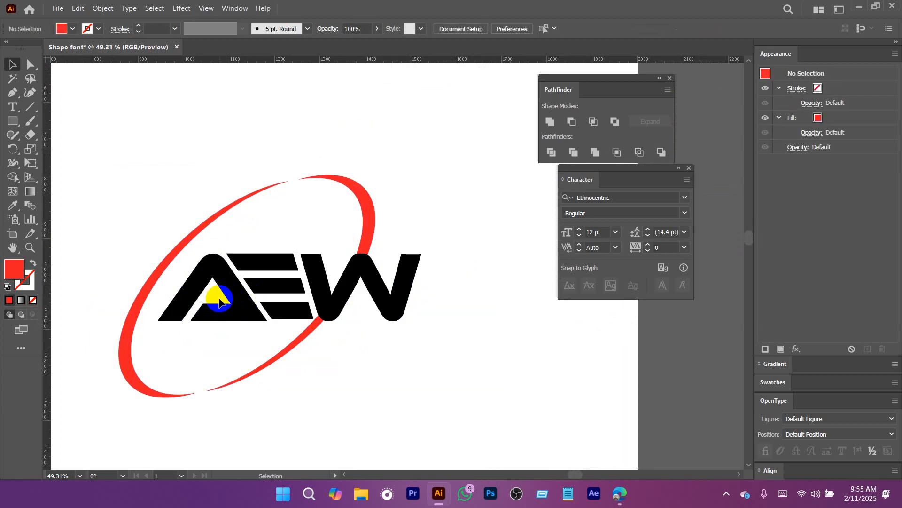
{"action": "left_click", "coordinate": [222, 299]}
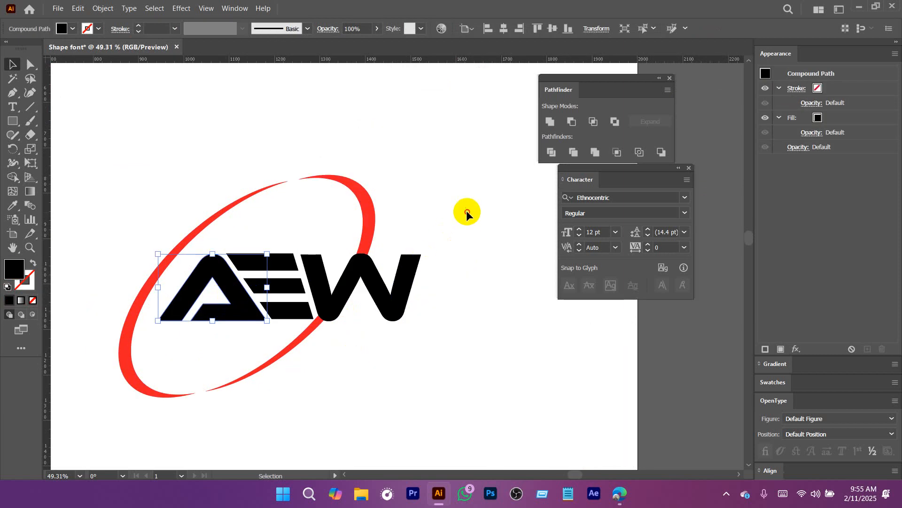
{"action": "left_click_drag", "start_coordinate": [446, 225], "coordinate": [339, 292]}
{"action": "left_click_drag", "start_coordinate": [262, 256], "coordinate": [329, 331]}
{"action": "left_click", "coordinate": [285, 321]}
{"action": "left_click", "coordinate": [303, 322]}
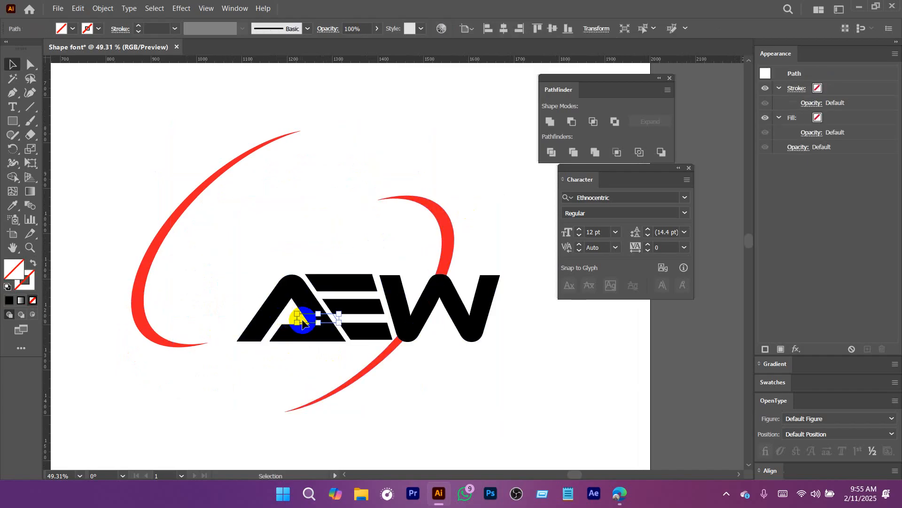
{"action": "key", "text": "Delete"}
Remove the remaining unfilled strip between the upper E bars without deleting the black lettering or the ring
{"action": "left_click_drag", "start_coordinate": [263, 240], "coordinate": [357, 371]}
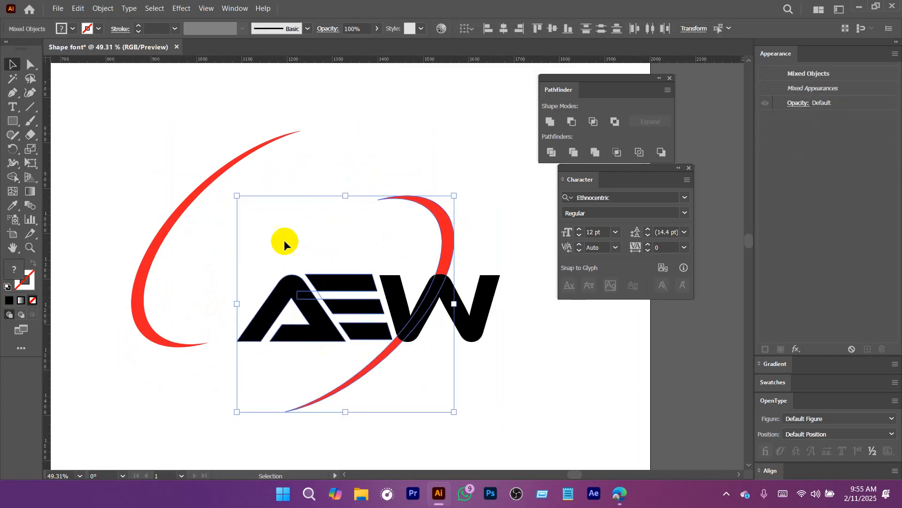
{"action": "left_click_drag", "start_coordinate": [303, 305], "coordinate": [308, 320]}
{"action": "left_click", "coordinate": [312, 327], "text": "shift"}
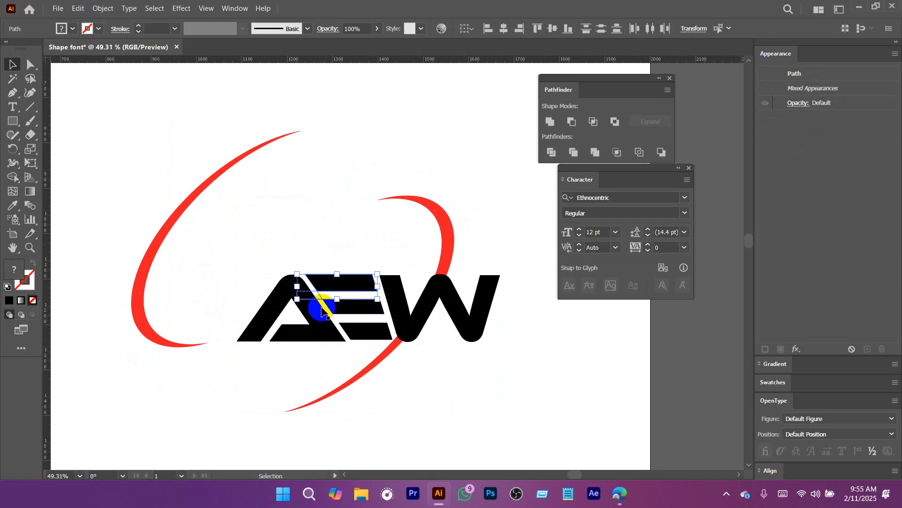
{"action": "left_click", "coordinate": [356, 284], "text": "shift"}
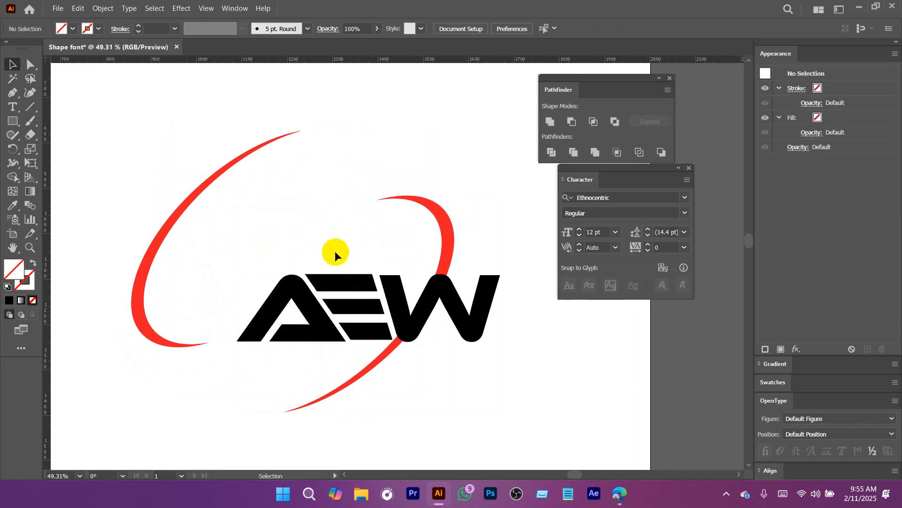
{"action": "left_click_drag", "start_coordinate": [334, 250], "coordinate": [365, 359]}
{"action": "left_click", "coordinate": [439, 390]}
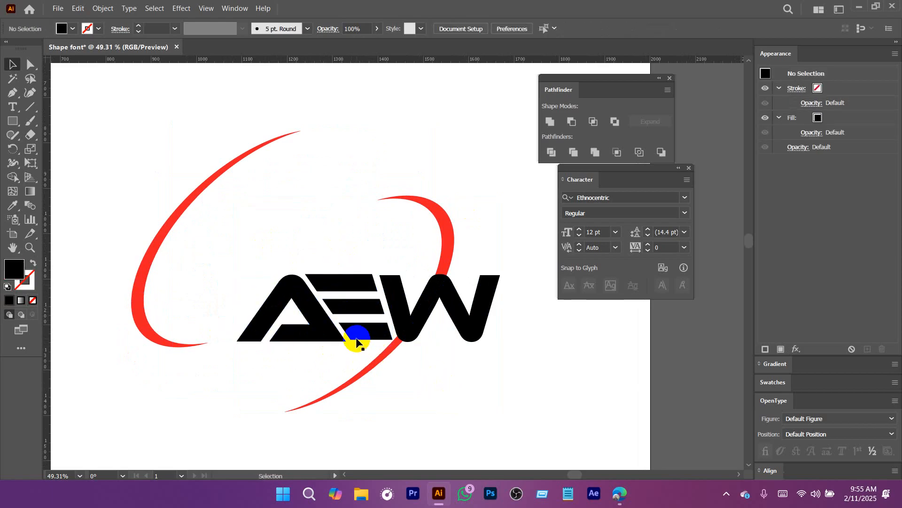
{"action": "left_click", "coordinate": [357, 340]}
{"action": "left_click", "coordinate": [459, 389]}
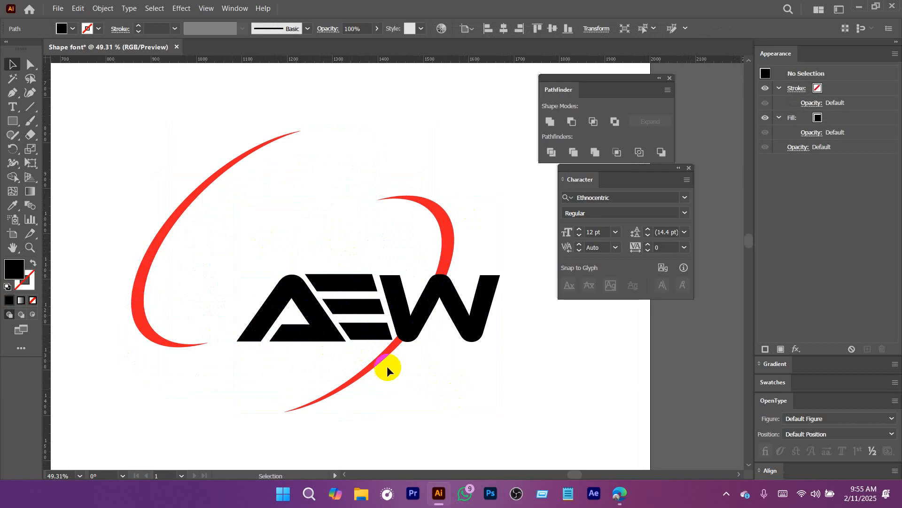
Move the displaced left arc back beside the right arc so the two form the ring around AEW
{"action": "left_click_drag", "start_coordinate": [191, 198], "coordinate": [278, 252]}
{"action": "left_click_drag", "start_coordinate": [281, 254], "coordinate": [263, 261]}
{"action": "left_click_drag", "start_coordinate": [458, 368], "coordinate": [367, 370]}
Fill the entire AEW logo, lettering and ring, with red
{"action": "left_click_drag", "start_coordinate": [474, 389], "coordinate": [296, 282]}
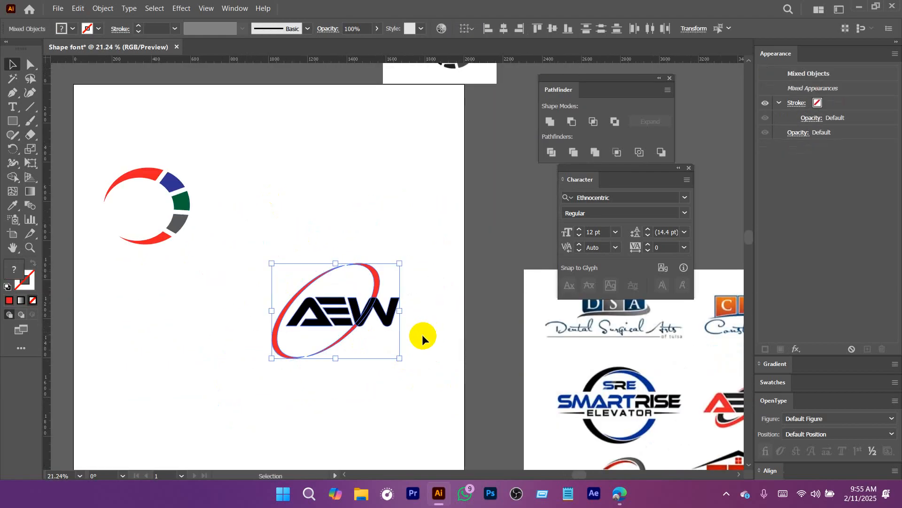
{"action": "left_click", "coordinate": [74, 30]}
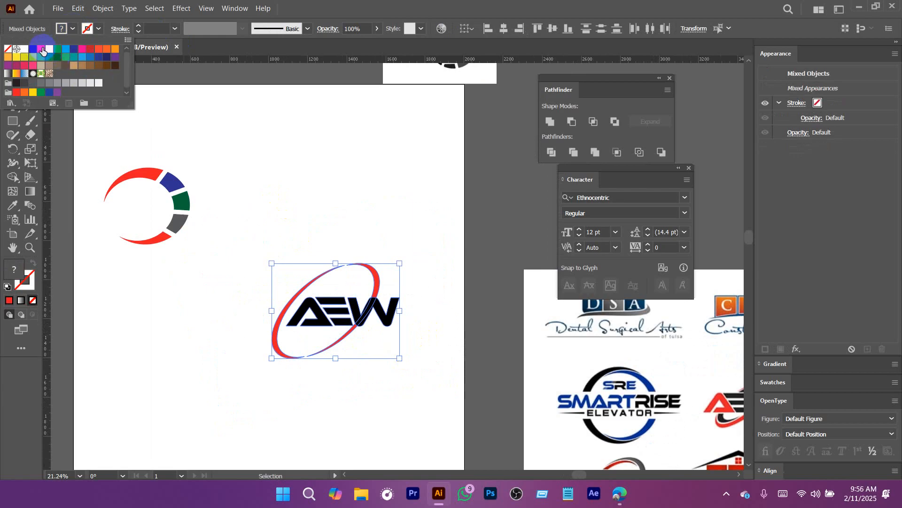
{"action": "left_click", "coordinate": [16, 92]}
{"action": "left_click", "coordinate": [412, 260]}
{"action": "left_click_drag", "start_coordinate": [415, 316], "coordinate": [252, 241]}
{"action": "left_click_drag", "start_coordinate": [308, 278], "coordinate": [299, 280]}
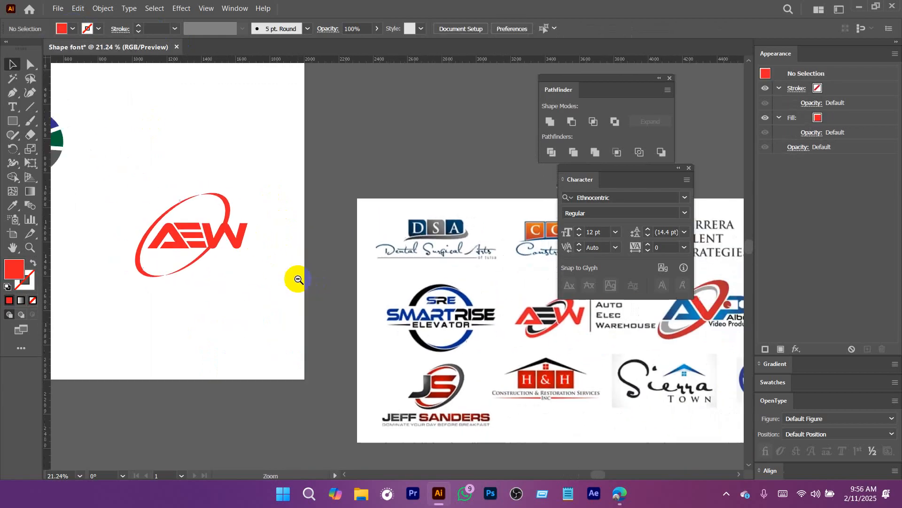
Group the three bars of the E and fill the group with black
{"action": "left_click_drag", "start_coordinate": [193, 254], "coordinate": [239, 274]}
{"action": "left_click_drag", "start_coordinate": [240, 282], "coordinate": [291, 302]}
{"action": "left_click", "coordinate": [250, 245]}
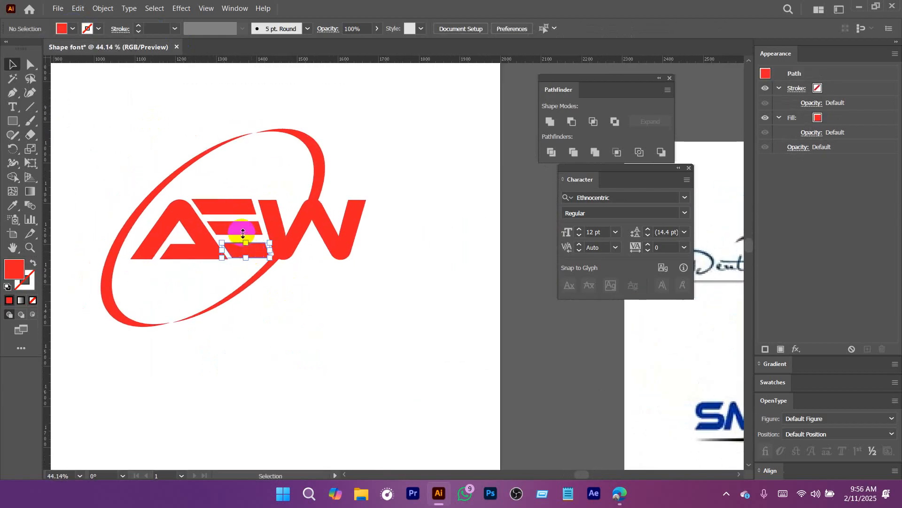
{"action": "left_click", "coordinate": [237, 227], "text": "shift"}
{"action": "left_click", "coordinate": [242, 206], "text": "shift"}
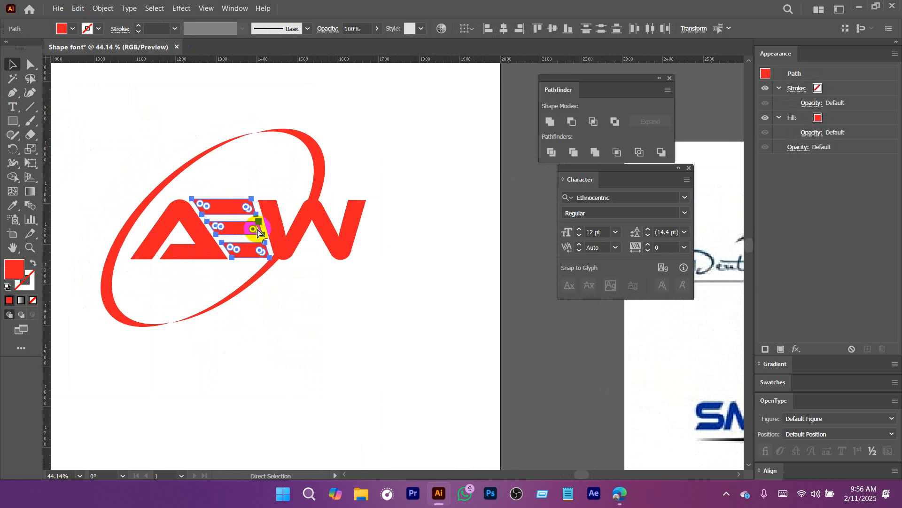
{"action": "key", "text": "ctrl+g"}
{"action": "left_click", "coordinate": [73, 29]}
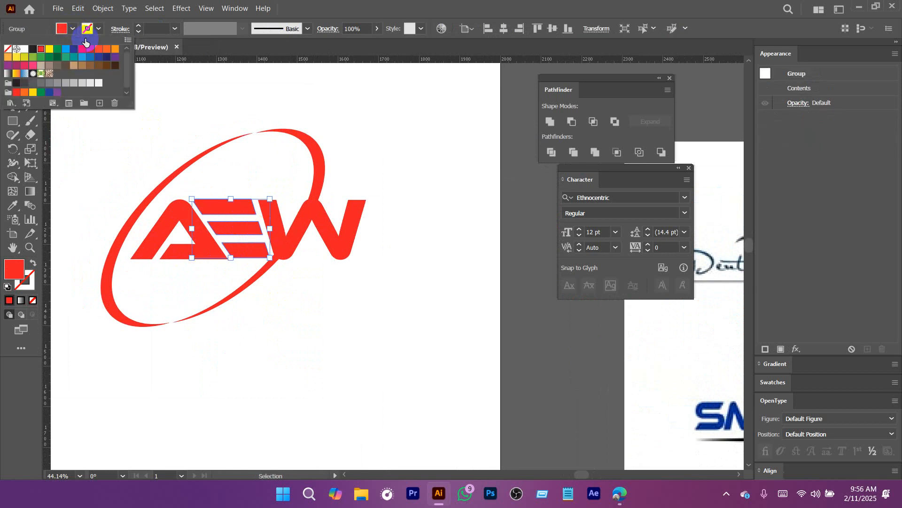
{"action": "left_click", "coordinate": [33, 50]}
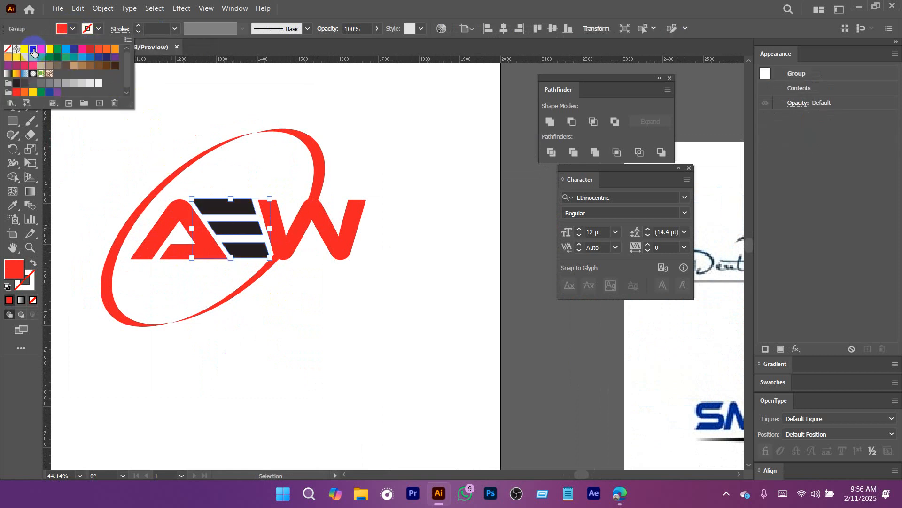
{"action": "left_click", "coordinate": [431, 209]}
{"action": "left_click", "coordinate": [374, 292]}
Compare the recolored AEW logo with the AEW logo on the reference sheet
{"action": "key", "text": "space"}
{"action": "left_click_drag", "start_coordinate": [369, 303], "coordinate": [326, 291]}
{"action": "key", "text": "ctrl+space"}
{"action": "key", "text": "space"}
{"action": "left_click_drag", "start_coordinate": [396, 313], "coordinate": [305, 314]}
{"action": "key", "text": "ctrl+space"}
{"action": "key", "text": "space"}
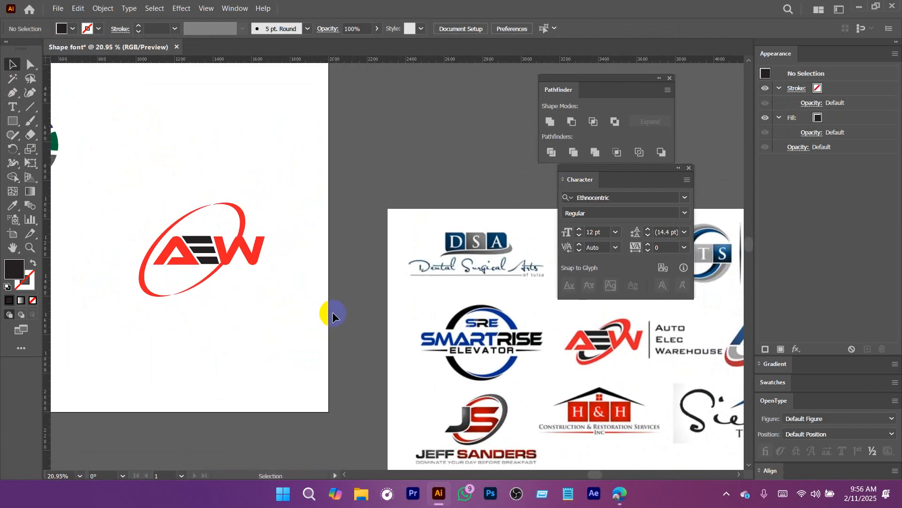
Draw a slanted line along the E bars' ends across the red arc and duplicate it onto the W's left edge
{"action": "key", "text": "ctrl+space"}
{"action": "left_click_drag", "start_coordinate": [224, 274], "coordinate": [387, 331]}
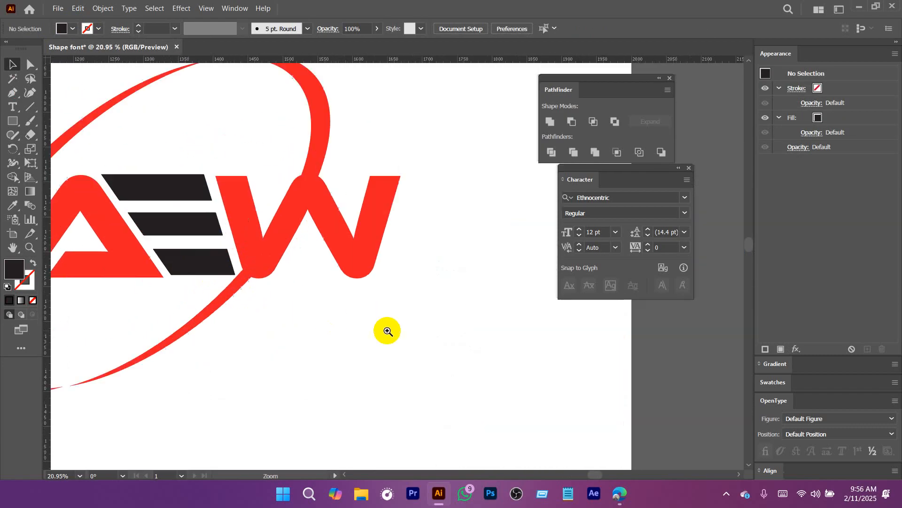
{"action": "key", "text": "space"}
{"action": "left_click_drag", "start_coordinate": [278, 308], "coordinate": [290, 323]}
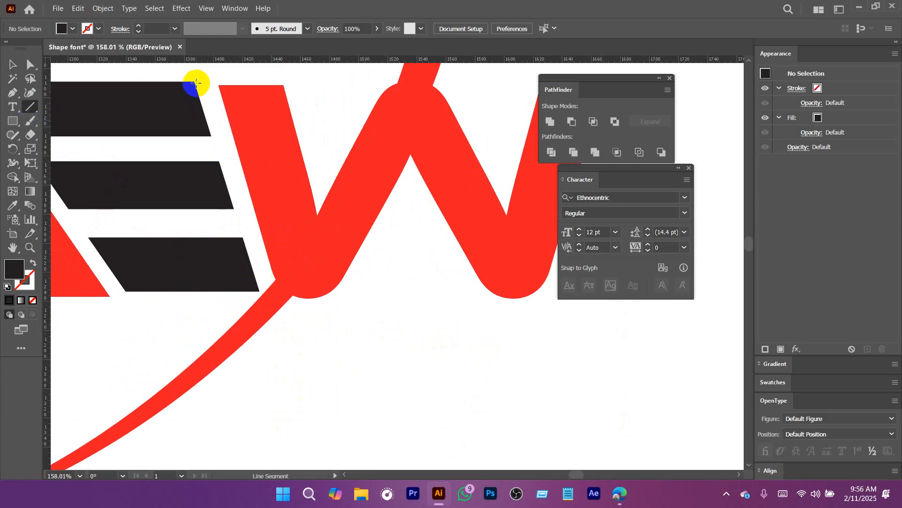
{"action": "left_click_drag", "start_coordinate": [196, 82], "coordinate": [322, 397]}
{"action": "scroll", "coordinate": [336, 440], "scroll_direction": "down", "scroll_amount": 5}
{"action": "scroll", "coordinate": [322, 397], "scroll_direction": "up", "scroll_amount": 4}
{"action": "key", "text": "v"}
{"action": "left_click", "coordinate": [255, 270]}
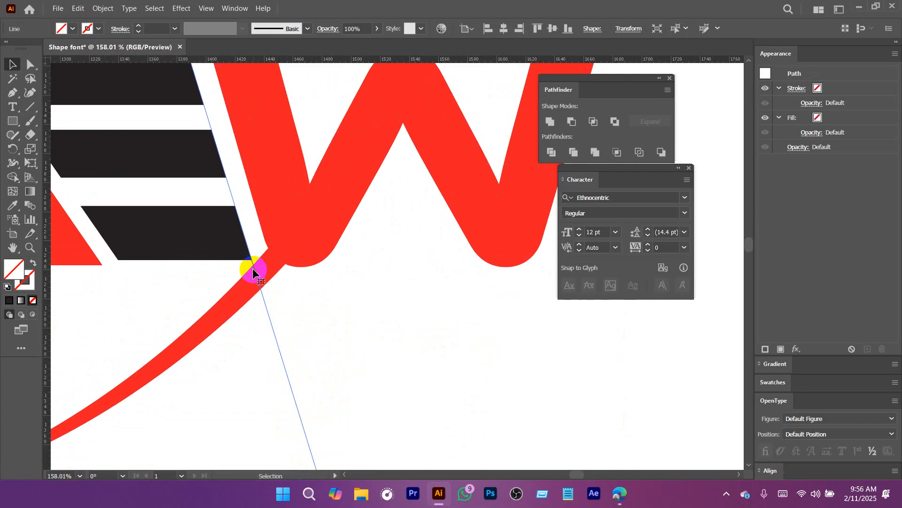
{"action": "left_click_drag", "start_coordinate": [253, 272], "coordinate": [269, 259]}
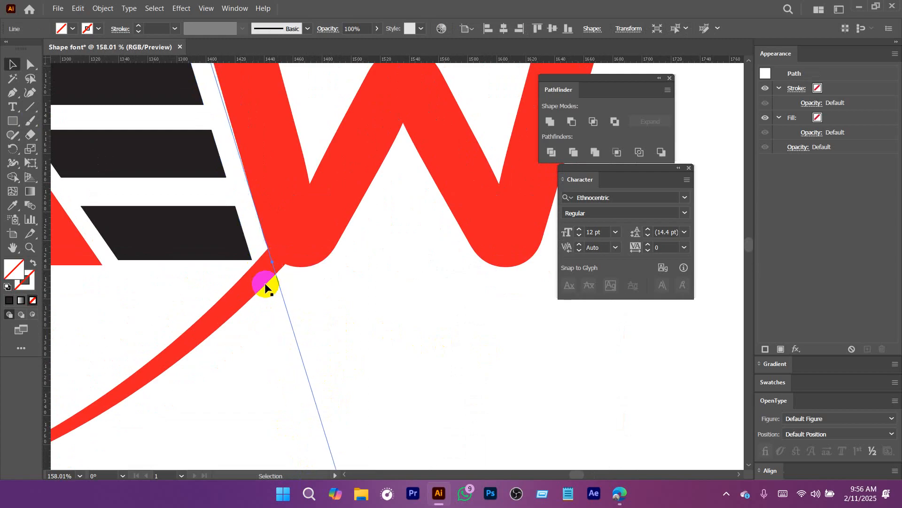
Divide the right red arc along the two slanted lines with Pathfinder Divide
{"action": "left_click", "coordinate": [230, 283], "text": "shift"}
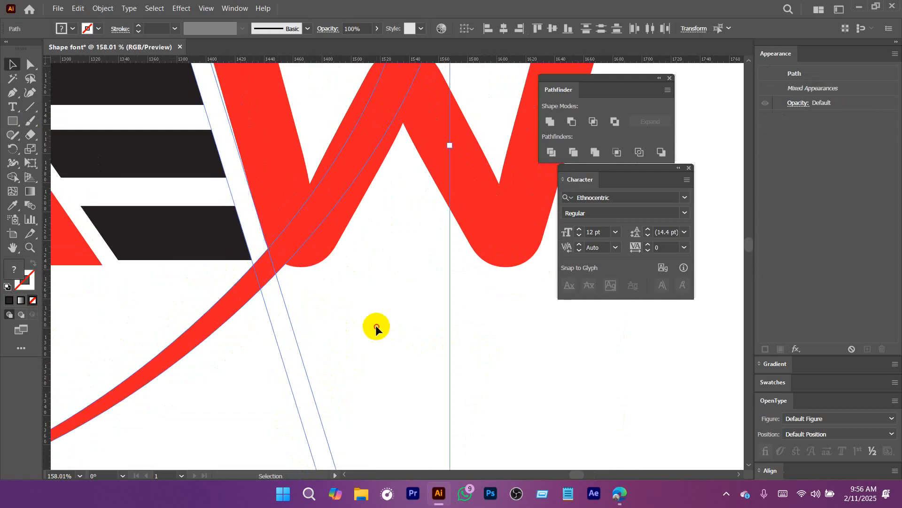
{"action": "left_click", "coordinate": [377, 326]}
{"action": "left_click", "coordinate": [234, 285]}
{"action": "left_click", "coordinate": [282, 351], "text": "shift"}
{"action": "left_click_drag", "start_coordinate": [355, 352], "coordinate": [249, 359]}
{"action": "left_click", "coordinate": [551, 153]}
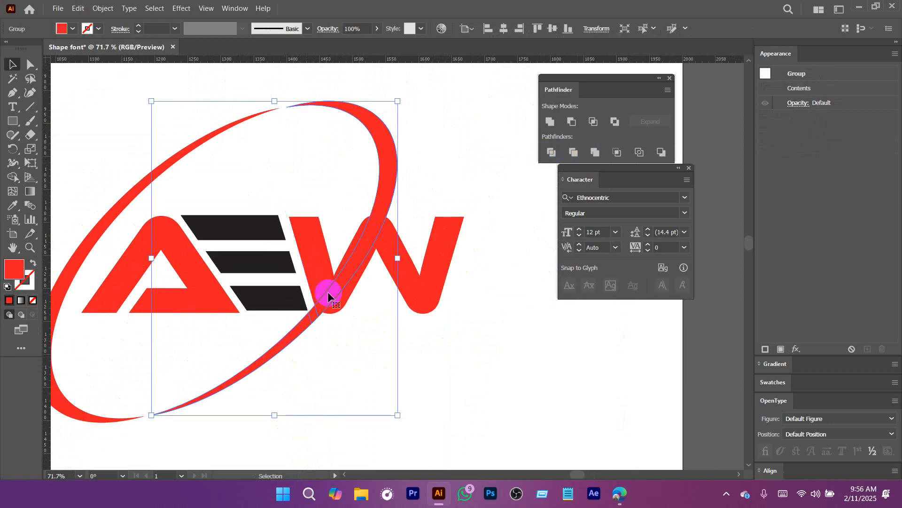
Ungroup the divided arc and delete the short piece between the E and the W
{"action": "right_click", "coordinate": [325, 301]}
{"action": "left_click", "coordinate": [345, 198]}
{"action": "left_click", "coordinate": [349, 347]}
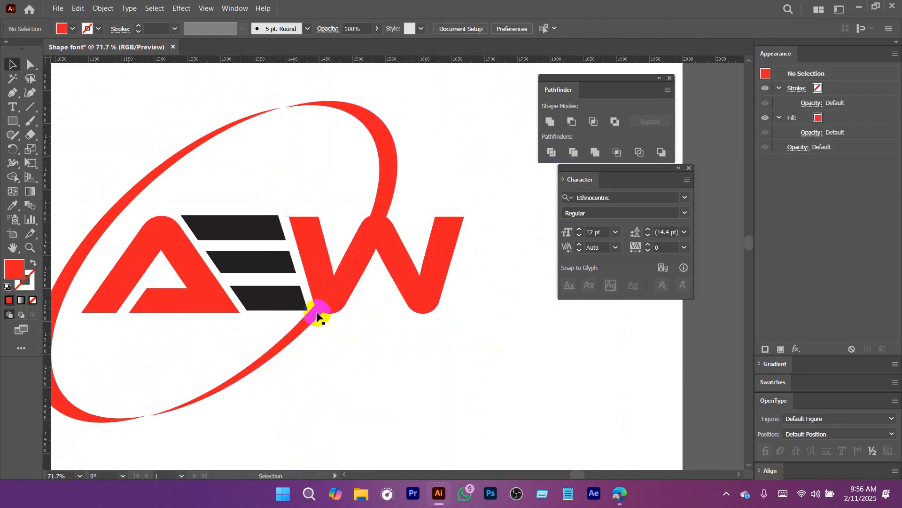
{"action": "left_click", "coordinate": [319, 316]}
{"action": "key", "text": "Delete"}
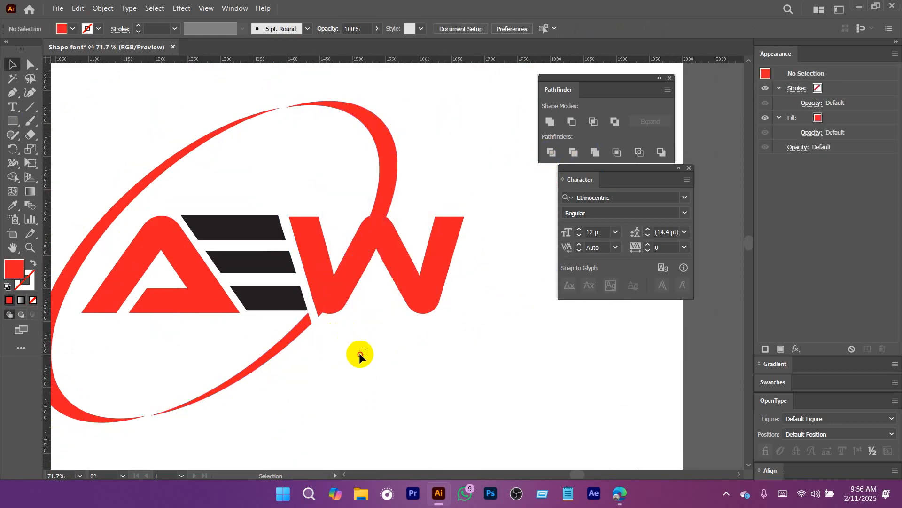
Move the cut arc's two protruding end anchors inside the W's rounded lower-left corner with Direct Selection
{"action": "left_click_drag", "start_coordinate": [328, 399], "coordinate": [234, 274]}
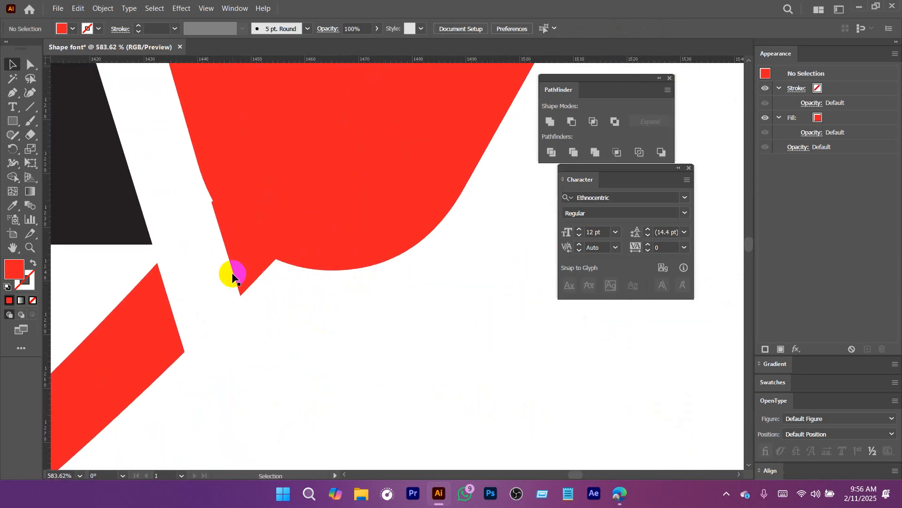
{"action": "left_click", "coordinate": [244, 282]}
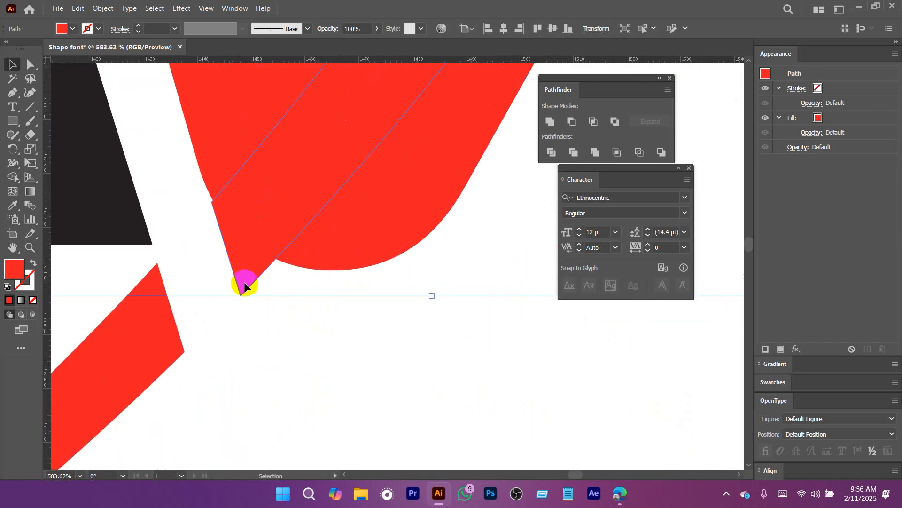
{"action": "left_click", "coordinate": [31, 69]}
{"action": "left_click_drag", "start_coordinate": [254, 282], "coordinate": [277, 262]}
{"action": "left_click", "coordinate": [209, 203]}
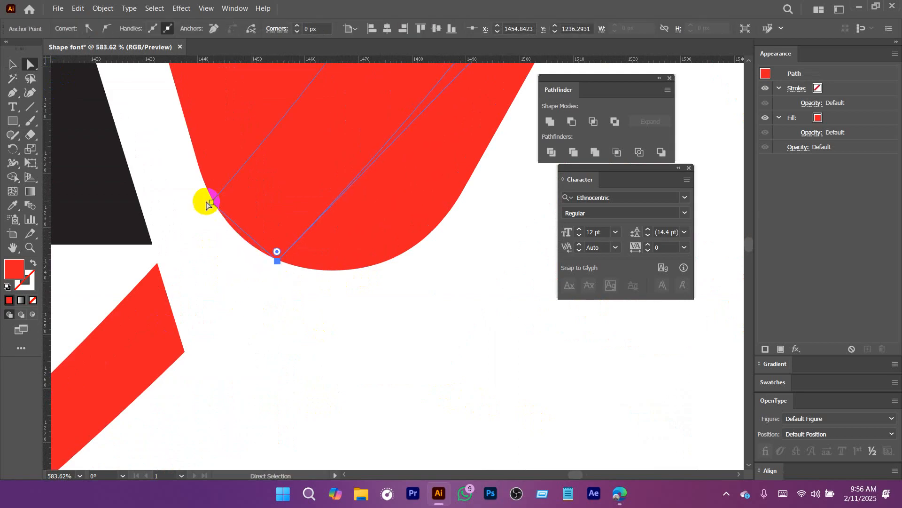
{"action": "left_click_drag", "start_coordinate": [213, 203], "coordinate": [216, 200]}
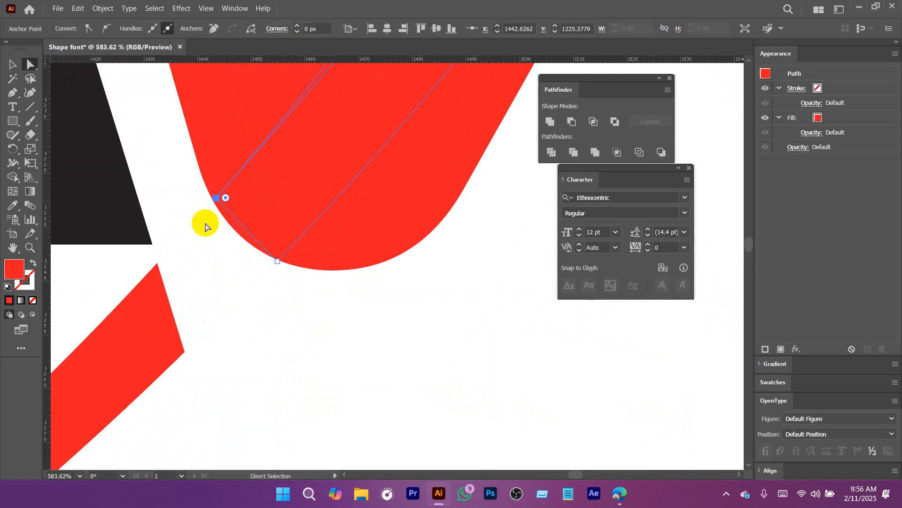
{"action": "left_click", "coordinate": [214, 294]}
{"action": "scroll", "coordinate": [376, 317], "scroll_direction": "down", "scroll_amount": 10}
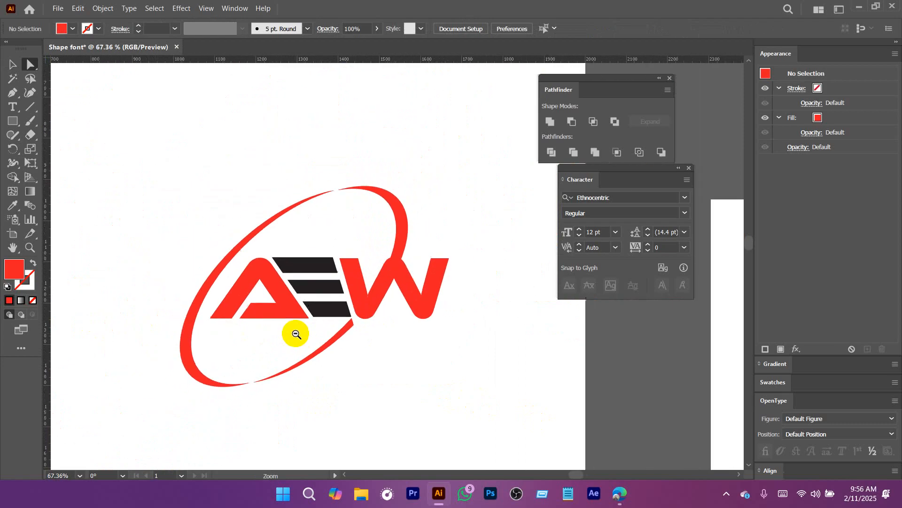
Group the finished AEW logo and move it up beside the segmented arc logo on the artboard
{"action": "scroll", "coordinate": [353, 332], "scroll_direction": "down", "scroll_amount": 3}
{"action": "key", "text": "v"}
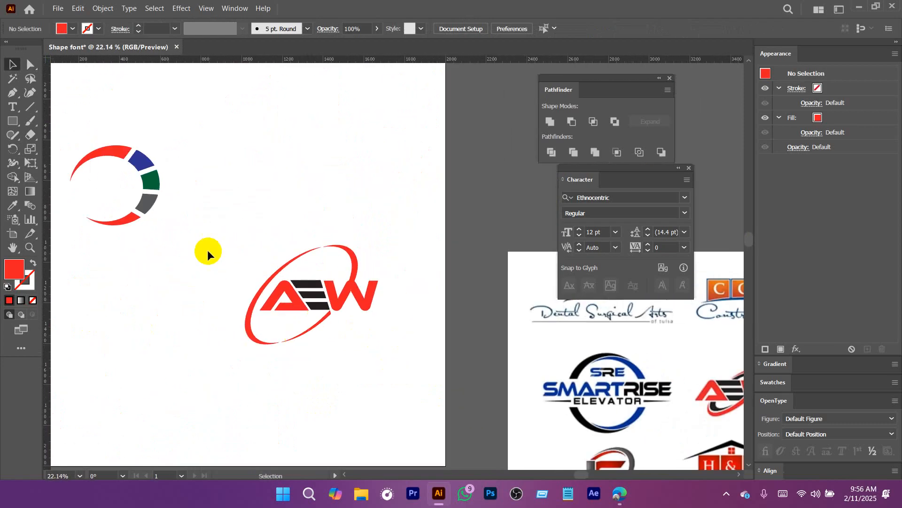
{"action": "left_click_drag", "start_coordinate": [207, 251], "coordinate": [439, 379]}
{"action": "key", "text": "ctrl+g"}
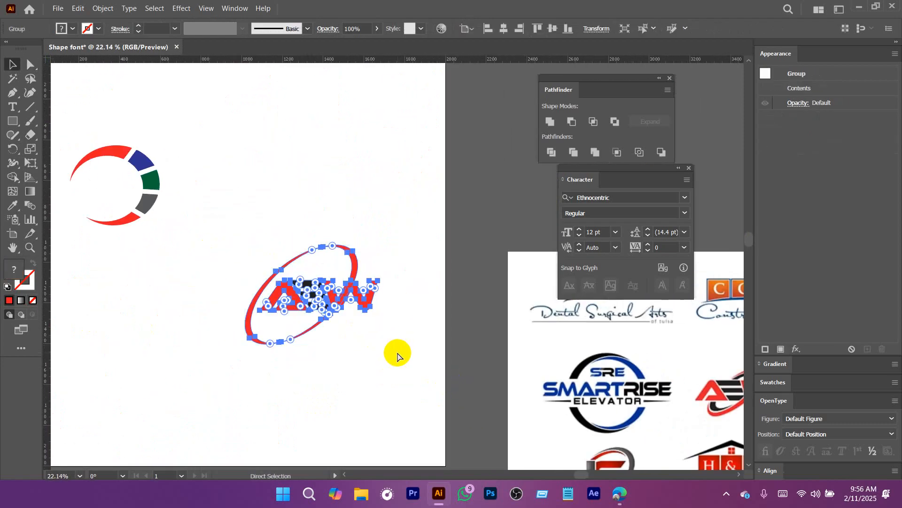
{"action": "scroll", "coordinate": [389, 362], "scroll_direction": "down", "scroll_amount": 3}
{"action": "left_click", "coordinate": [264, 291]}
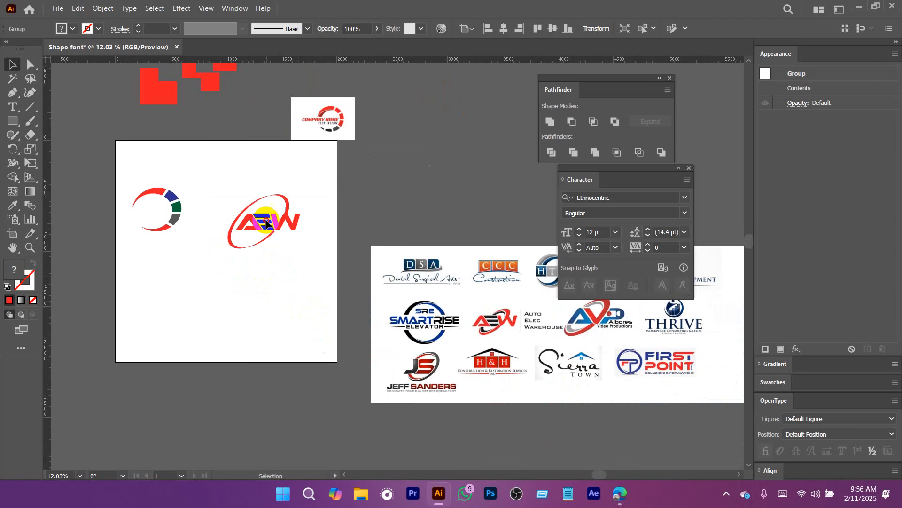
{"action": "left_click_drag", "start_coordinate": [268, 282], "coordinate": [292, 264]}
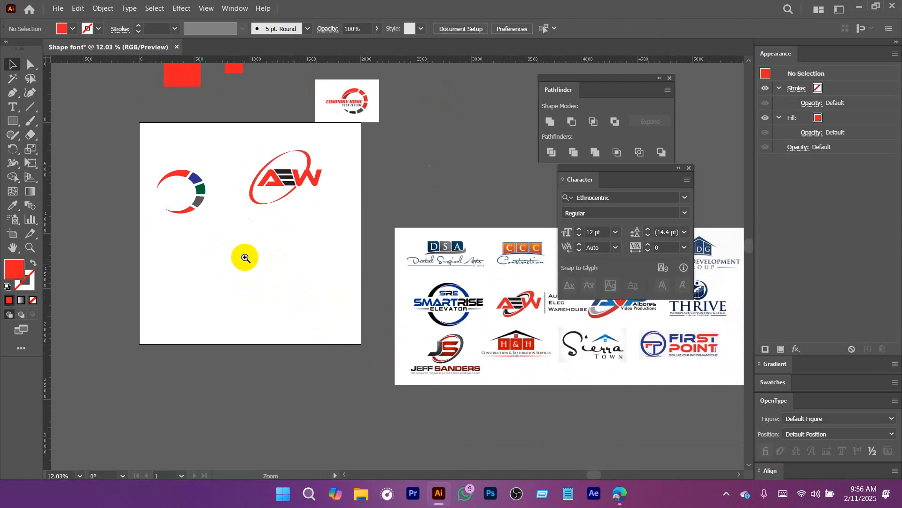
Add a letter A as point text in the empty area below the logos and enlarge it to about 299 pt
{"action": "left_click", "coordinate": [245, 256], "text": "ctrl"}
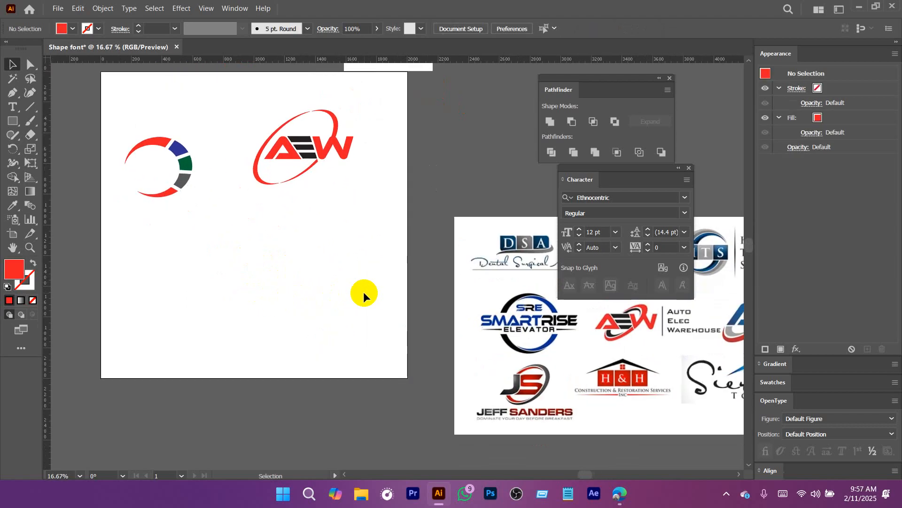
{"action": "left_click", "coordinate": [13, 108]}
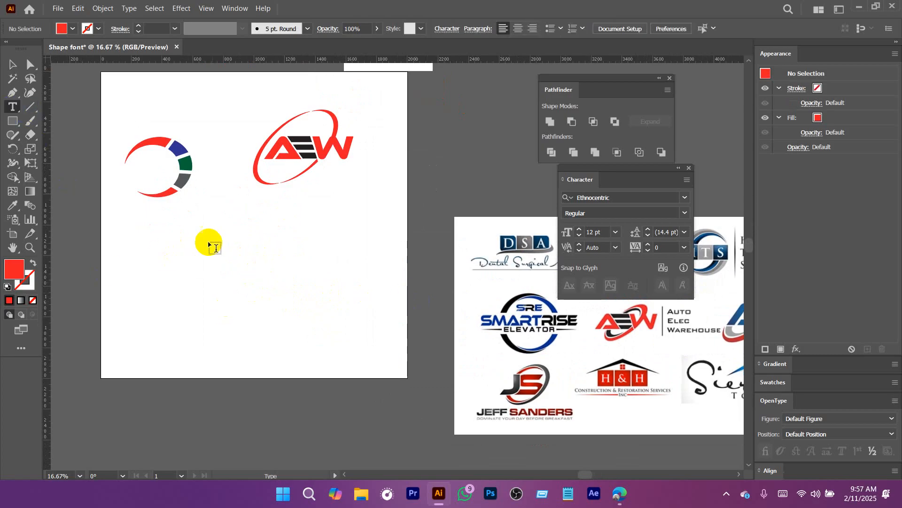
{"action": "left_click", "coordinate": [243, 277]}
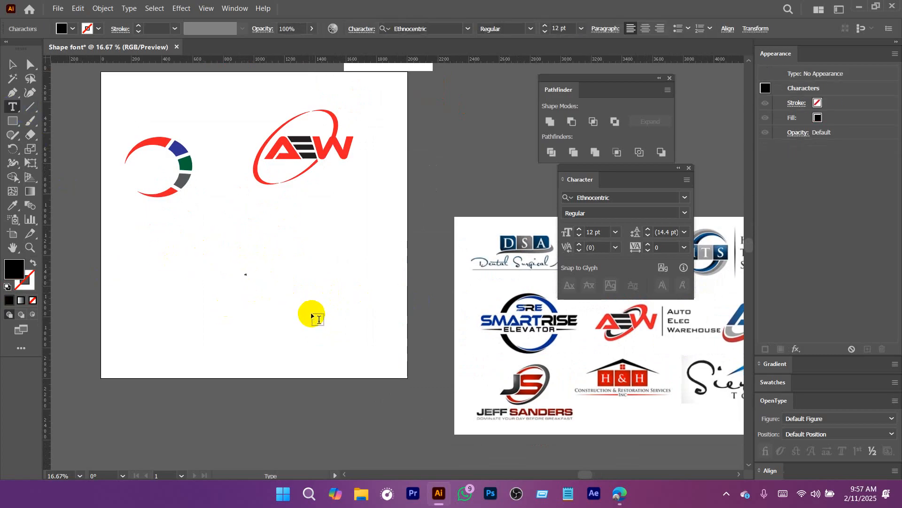
{"action": "left_click", "coordinate": [12, 65]}
{"action": "left_click_drag", "start_coordinate": [253, 271], "coordinate": [326, 217]}
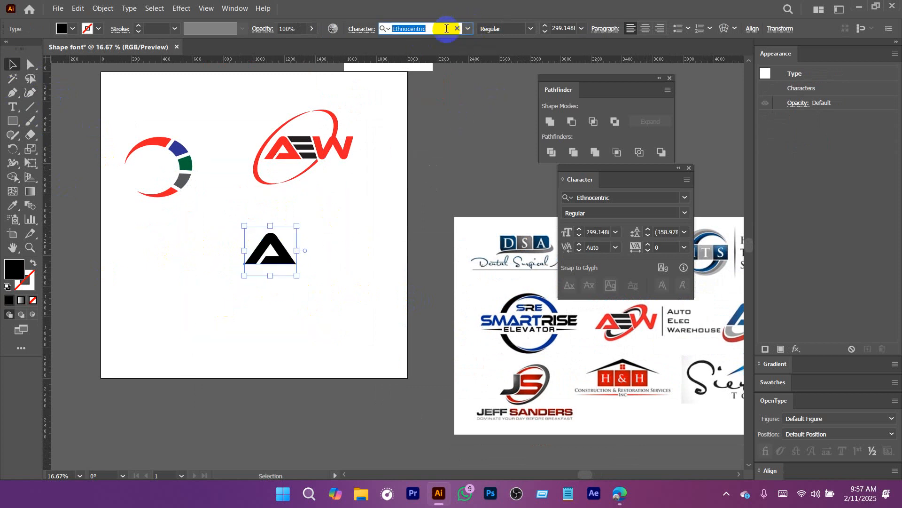
Set the letter A's font to Montserrat Bold and enlarge it to about 928 pt
{"action": "type", "text": "mont"}
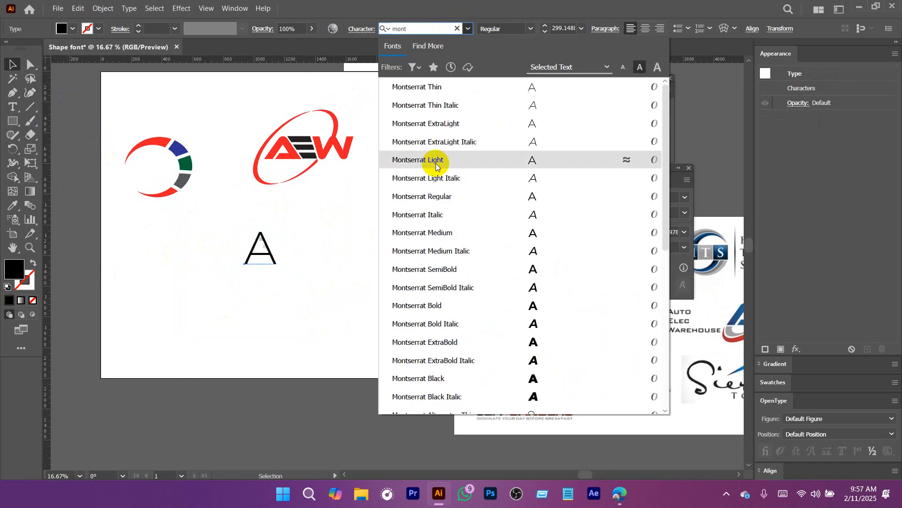
{"action": "left_click", "coordinate": [437, 306]}
{"action": "left_click_drag", "start_coordinate": [286, 249], "coordinate": [306, 282]}
{"action": "scroll", "coordinate": [406, 198], "scroll_direction": "up", "scroll_amount": 2}
{"action": "left_click_drag", "start_coordinate": [276, 151], "coordinate": [275, 150]}
{"action": "left_click_drag", "start_coordinate": [318, 204], "coordinate": [279, 255]}
Move the AEW logo off the artboard's right side and the segmented arc logo off its left side
{"action": "left_click_drag", "start_coordinate": [276, 243], "coordinate": [498, 189]}
{"action": "left_click_drag", "start_coordinate": [154, 260], "coordinate": [359, 196]}
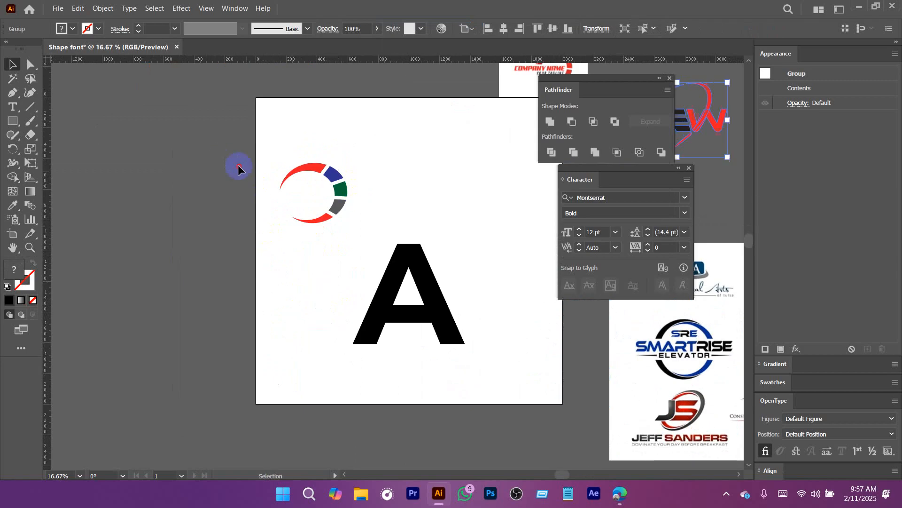
{"action": "left_click_drag", "start_coordinate": [238, 168], "coordinate": [143, 131]}
{"action": "left_click", "coordinate": [369, 221]}
{"action": "left_click_drag", "start_coordinate": [378, 225], "coordinate": [318, 184]}
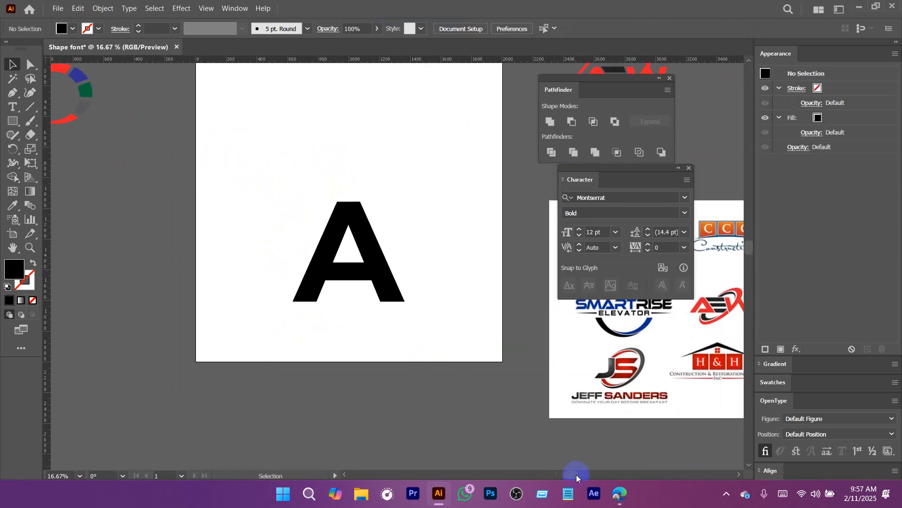
Switch to the web browser and change the Google Images search to "a letter logo design"
{"action": "left_click", "coordinate": [624, 498]}
{"action": "left_click", "coordinate": [282, 11]}
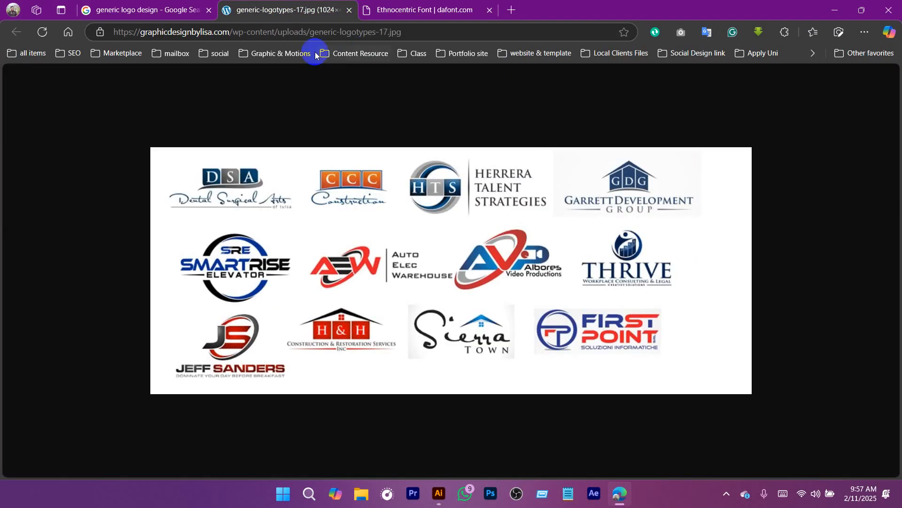
{"action": "left_click", "coordinate": [155, 9]}
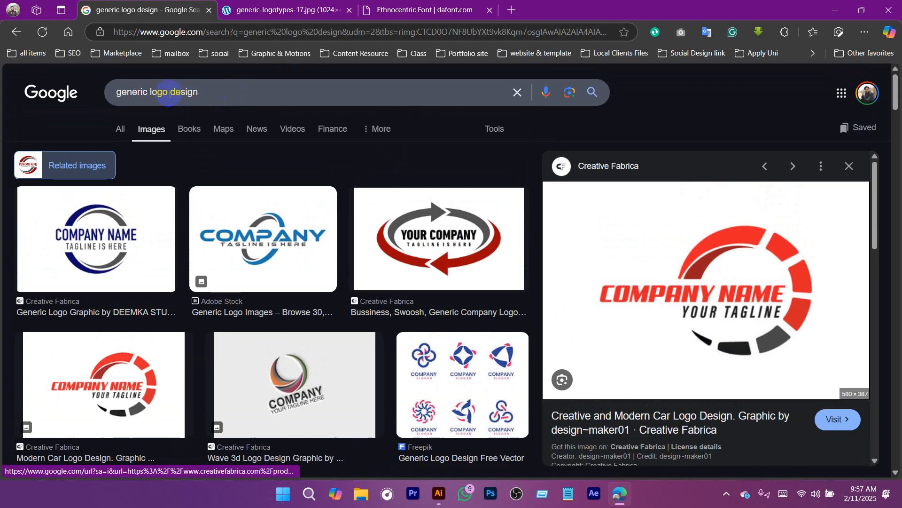
{"action": "double_click", "coordinate": [151, 91]}
{"action": "type", "text": "a le"}
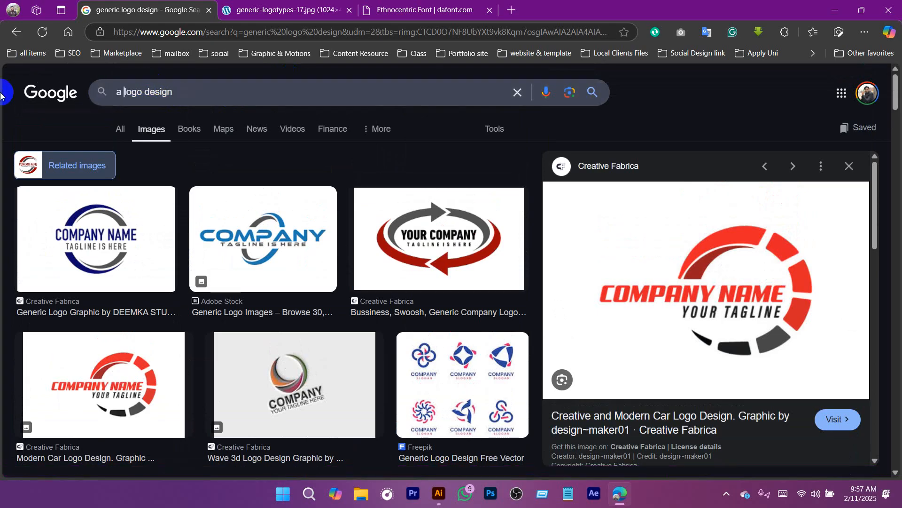
{"action": "type", "text": "tter"}
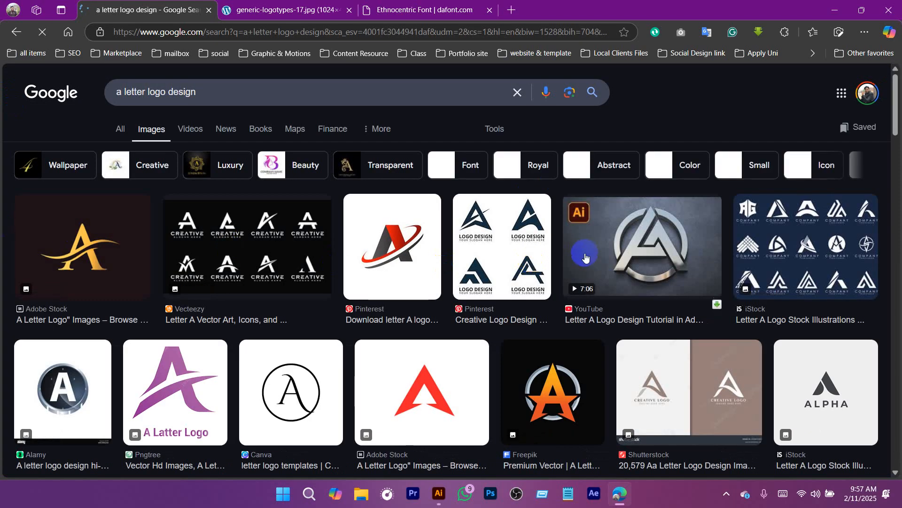
Examine the image results for a letter A logo to use as a reference
{"action": "scroll", "coordinate": [584, 244], "scroll_direction": "down", "scroll_amount": 2}
{"action": "scroll", "coordinate": [643, 254], "scroll_direction": "down", "scroll_amount": 4}
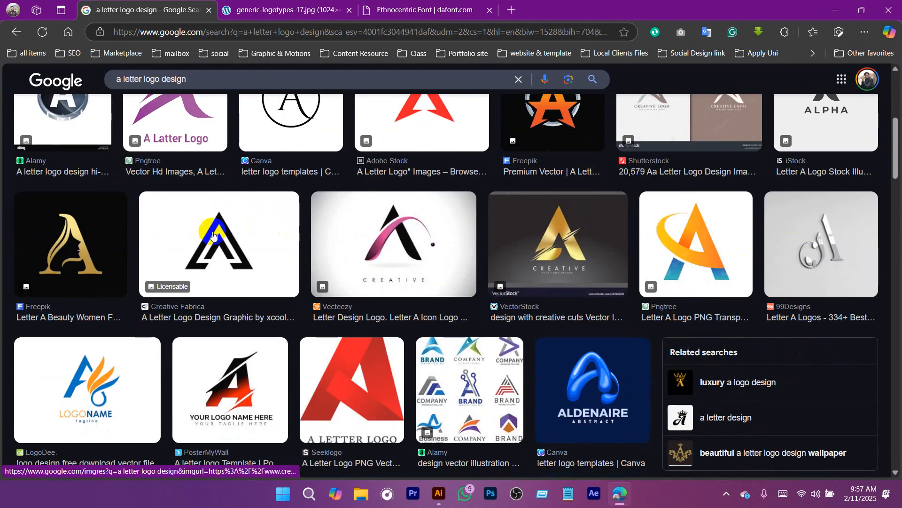
{"action": "scroll", "coordinate": [376, 226], "scroll_direction": "down", "scroll_amount": 2}
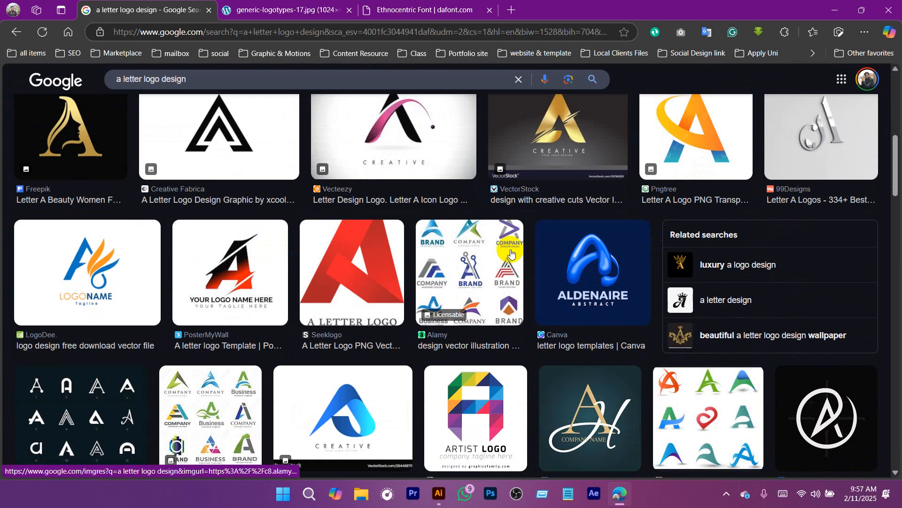
{"action": "scroll", "coordinate": [470, 282], "scroll_direction": "down", "scroll_amount": 3}
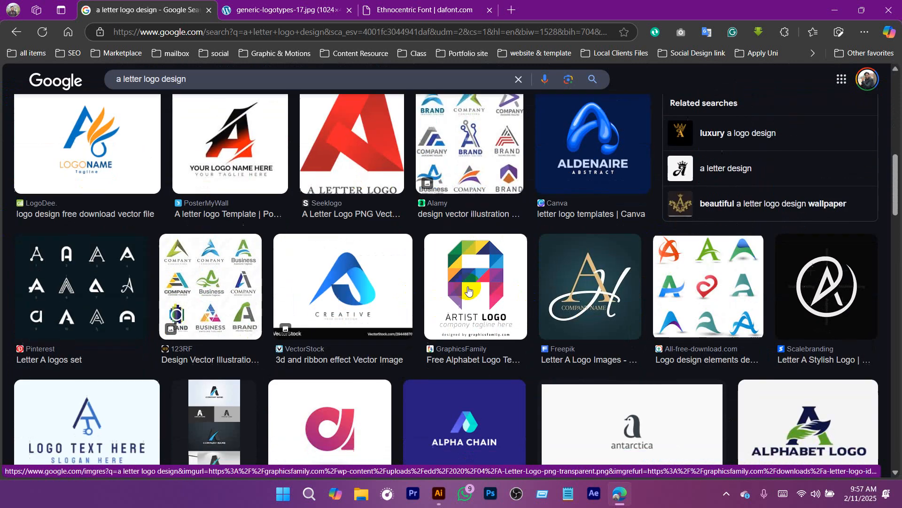
{"action": "scroll", "coordinate": [468, 290], "scroll_direction": "down", "scroll_amount": 6}
{"action": "scroll", "coordinate": [526, 259], "scroll_direction": "down", "scroll_amount": 6}
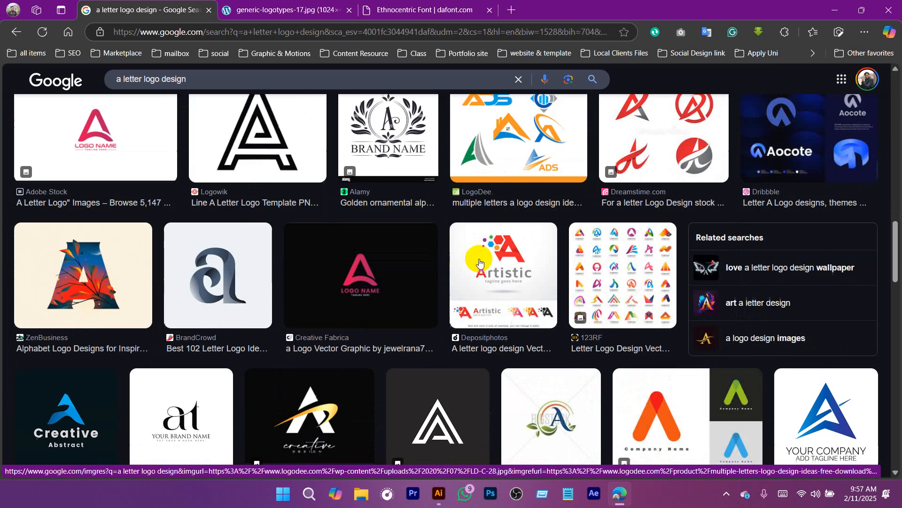
{"action": "scroll", "coordinate": [498, 263], "scroll_direction": "down", "scroll_amount": 4}
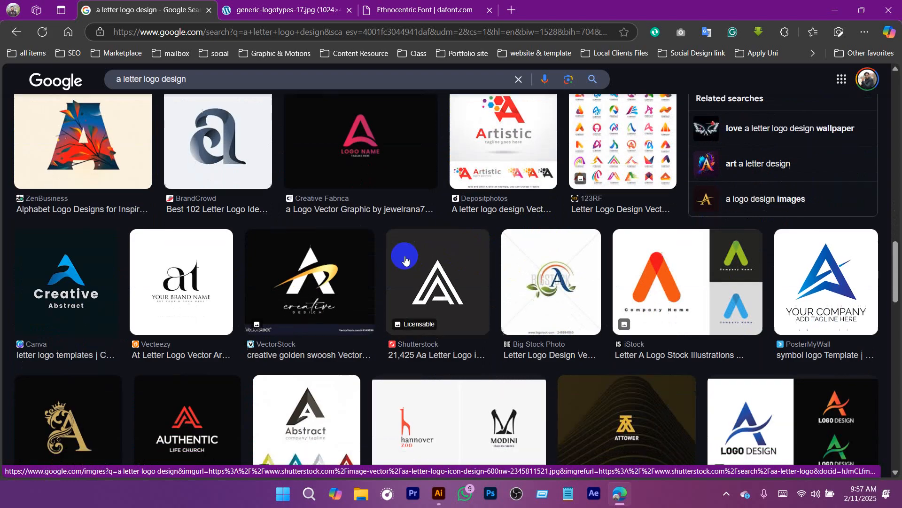
{"action": "scroll", "coordinate": [506, 236], "scroll_direction": "down", "scroll_amount": 5}
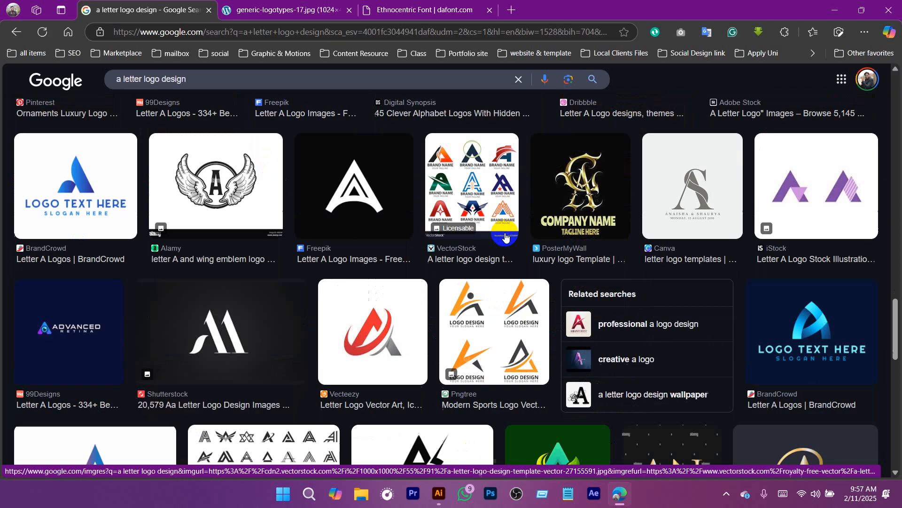
{"action": "scroll", "coordinate": [501, 236], "scroll_direction": "down", "scroll_amount": 3}
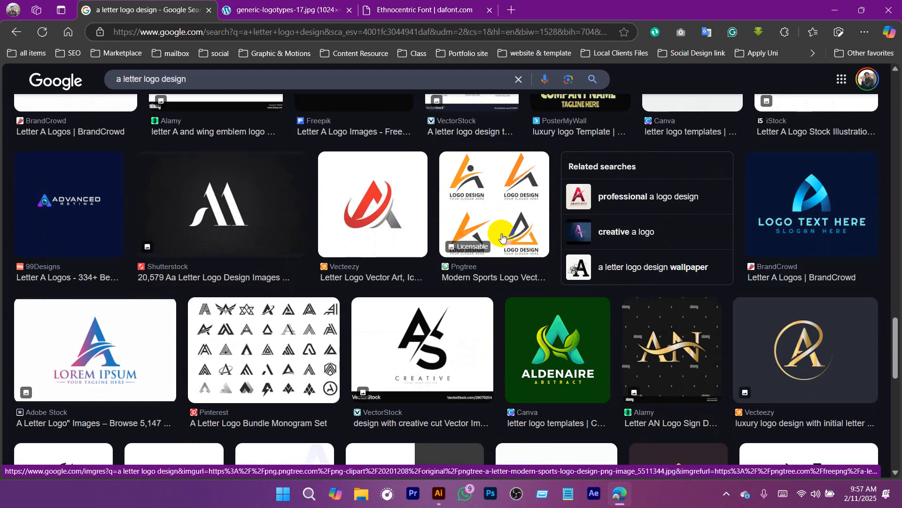
{"action": "scroll", "coordinate": [502, 237], "scroll_direction": "down", "scroll_amount": 7}
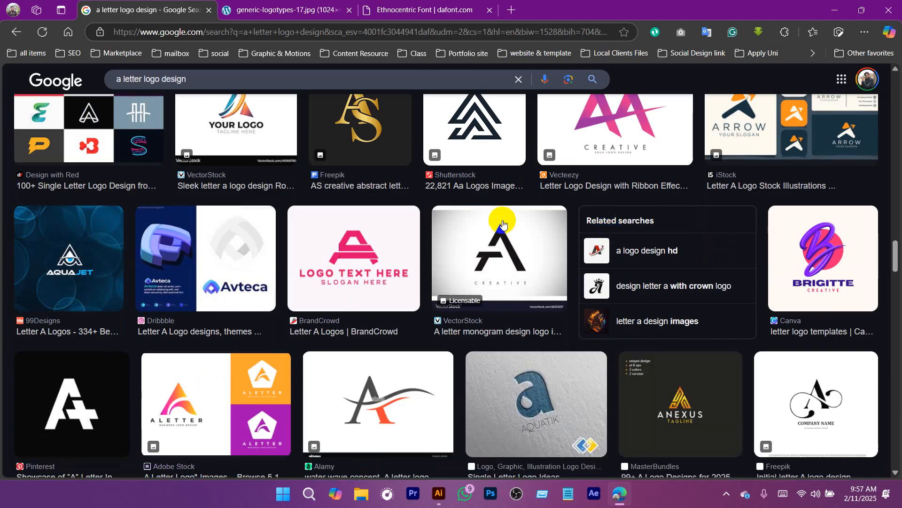
{"action": "scroll", "coordinate": [509, 226], "scroll_direction": "down", "scroll_amount": 5}
{"action": "scroll", "coordinate": [509, 226], "scroll_direction": "down", "scroll_amount": 11}
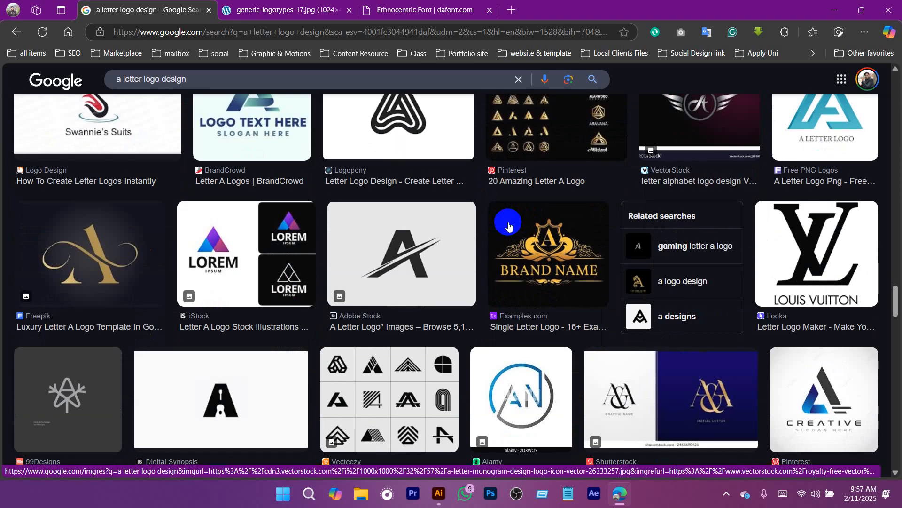
{"action": "scroll", "coordinate": [301, 216], "scroll_direction": "up", "scroll_amount": 1}
{"action": "scroll", "coordinate": [297, 221], "scroll_direction": "up", "scroll_amount": 15}
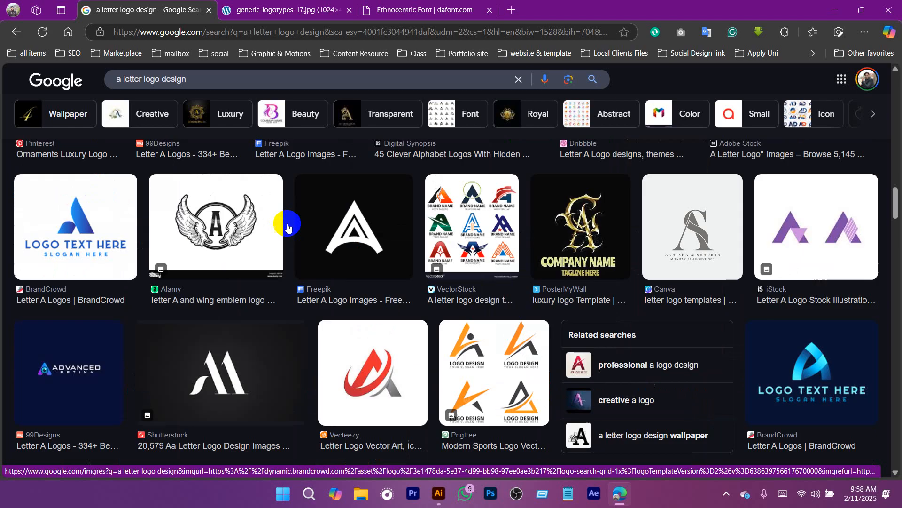
{"action": "scroll", "coordinate": [288, 227], "scroll_direction": "up", "scroll_amount": 3}
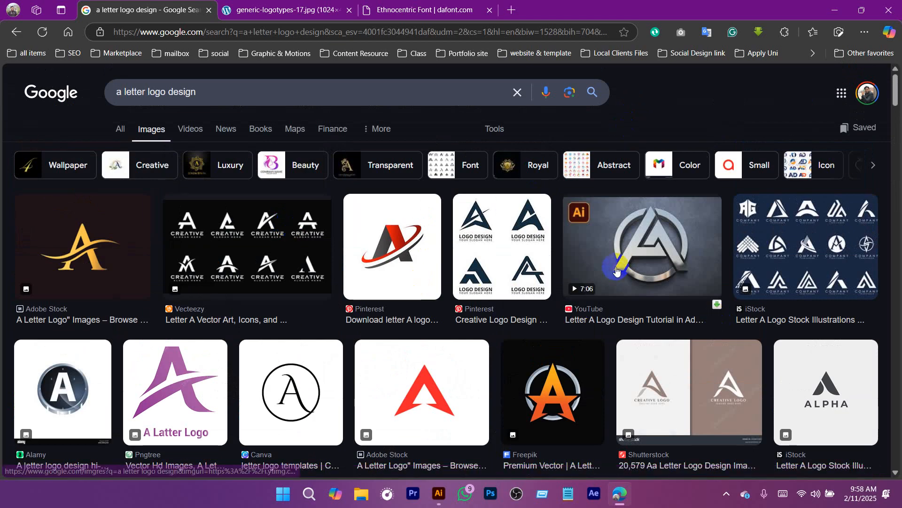
Switch back to Illustrator, move the black letter A up on the artboard and convert it to outlines
{"action": "left_click", "coordinate": [726, 494]}
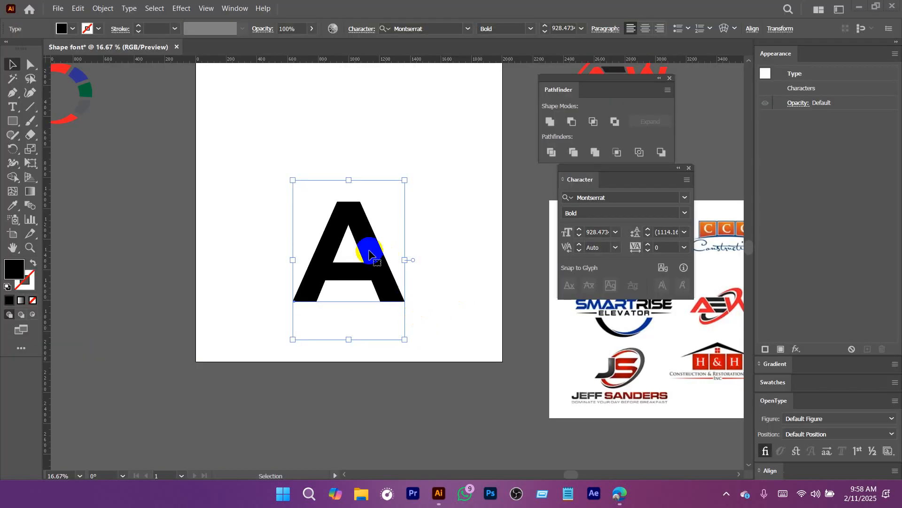
{"action": "right_click", "coordinate": [369, 240]}
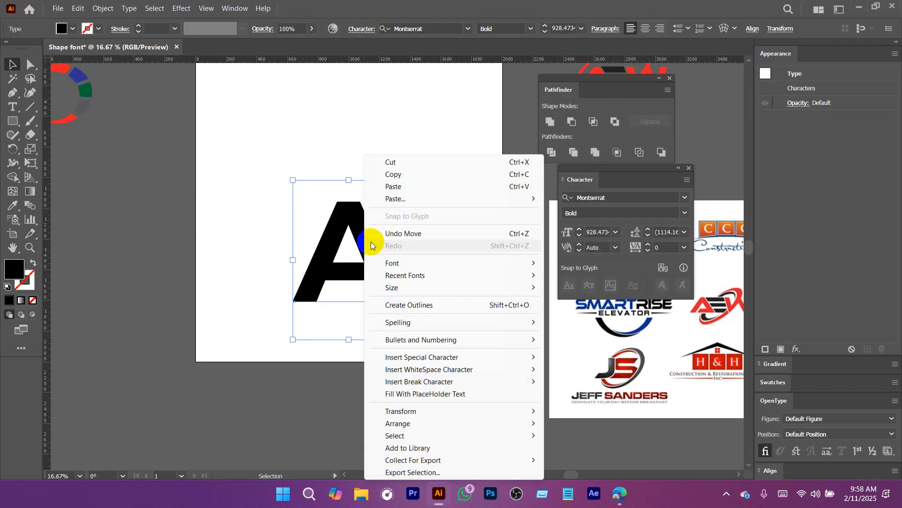
{"action": "left_click", "coordinate": [371, 236]}
{"action": "left_click", "coordinate": [360, 221]}
{"action": "right_click", "coordinate": [360, 207]}
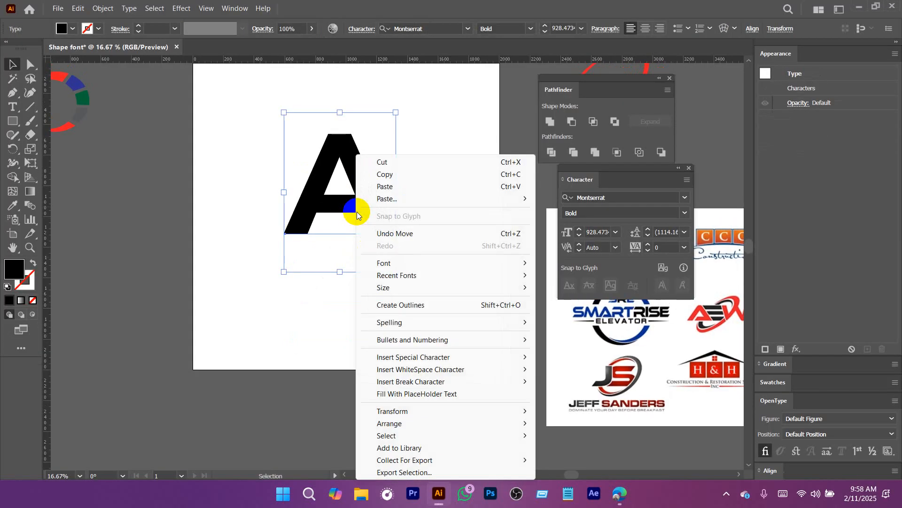
{"action": "left_click", "coordinate": [405, 304]}
Return to the browser, preview the red arrow-shaped A logo and compare it with the surrounding letter A results
{"action": "left_click", "coordinate": [620, 493]}
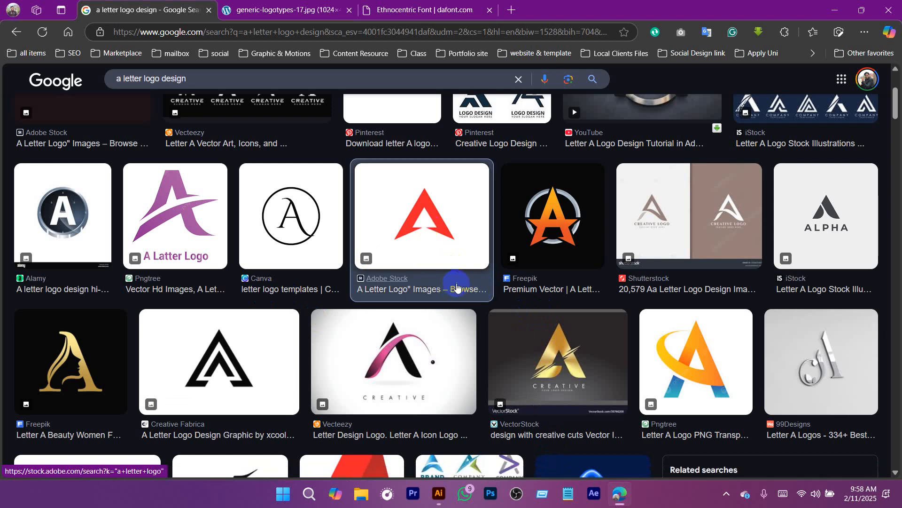
{"action": "left_click", "coordinate": [455, 260]}
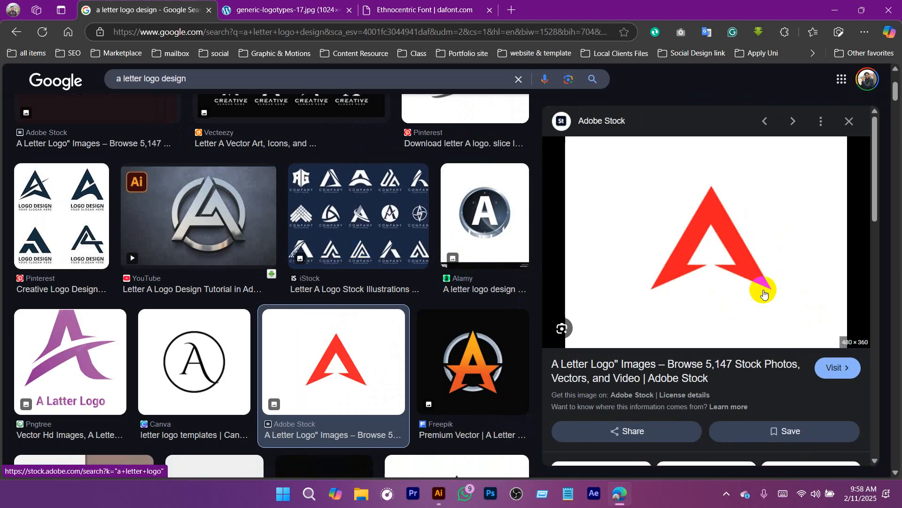
{"action": "scroll", "coordinate": [351, 306], "scroll_direction": "up", "scroll_amount": 1}
{"action": "scroll", "coordinate": [350, 306], "scroll_direction": "up", "scroll_amount": 1}
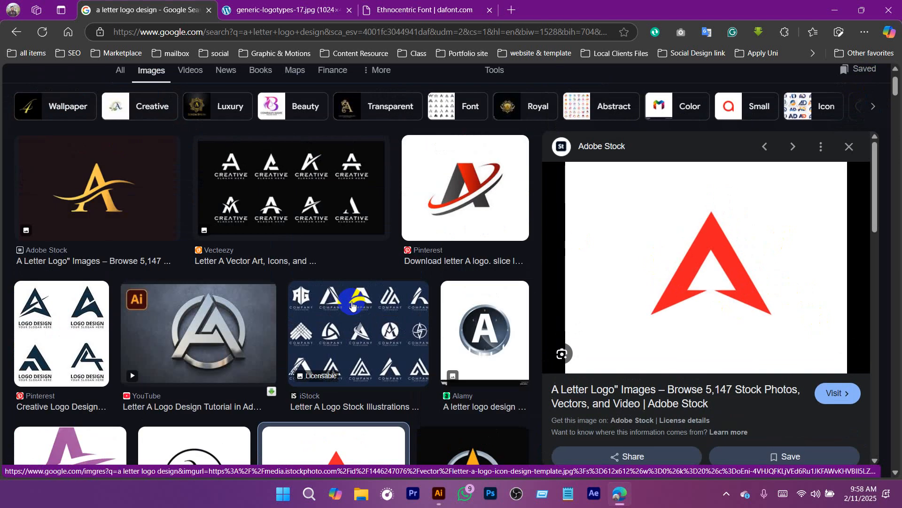
{"action": "scroll", "coordinate": [352, 306], "scroll_direction": "up", "scroll_amount": 1}
{"action": "scroll", "coordinate": [352, 306], "scroll_direction": "down", "scroll_amount": 2}
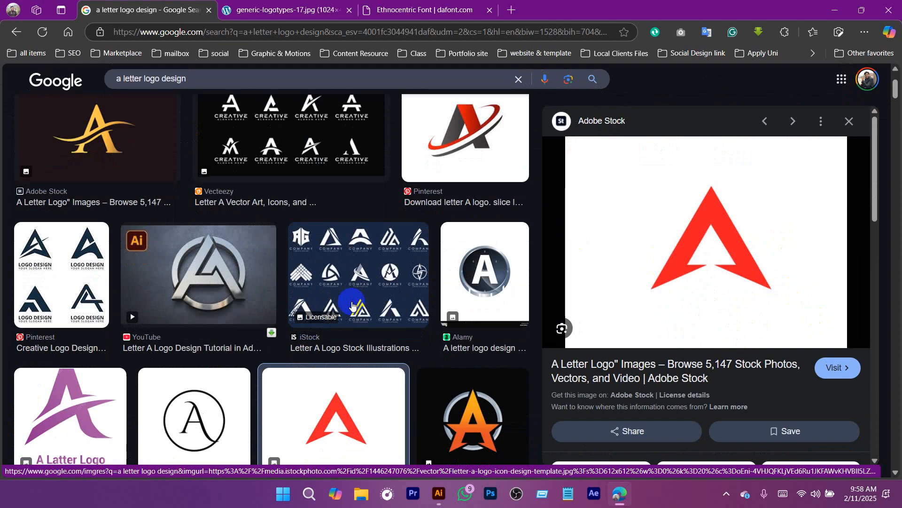
{"action": "scroll", "coordinate": [352, 306], "scroll_direction": "down", "scroll_amount": 2}
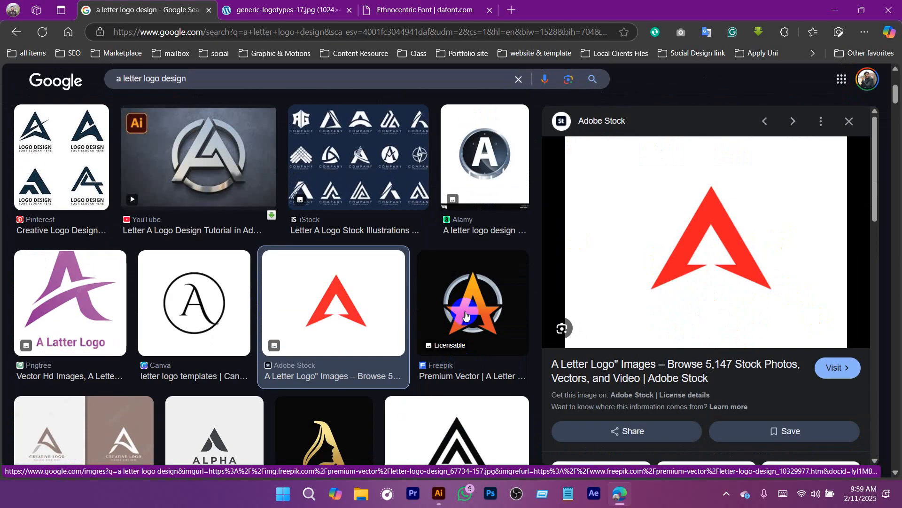
{"action": "scroll", "coordinate": [467, 316], "scroll_direction": "up", "scroll_amount": 4}
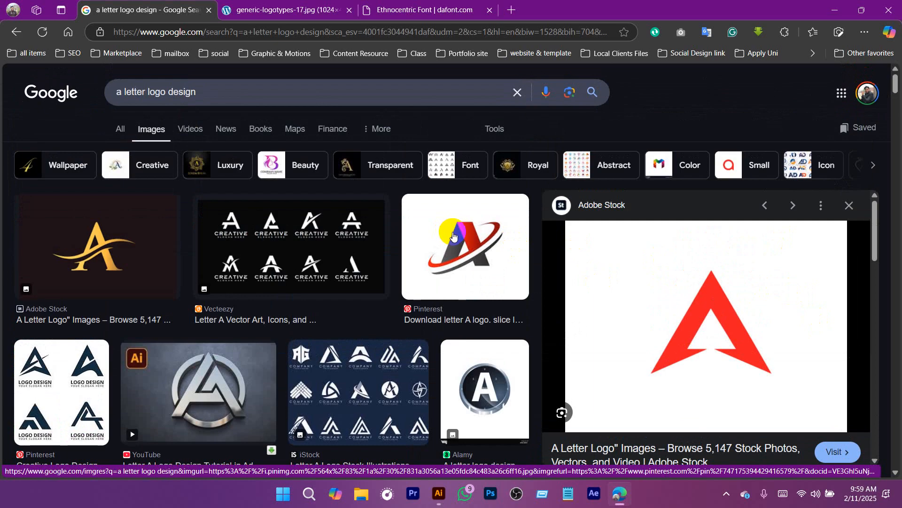
Copy the golden swoosh A logo image from the browser, paste it into the Illustrator document and place it below the black A
{"action": "left_click", "coordinate": [98, 254]}
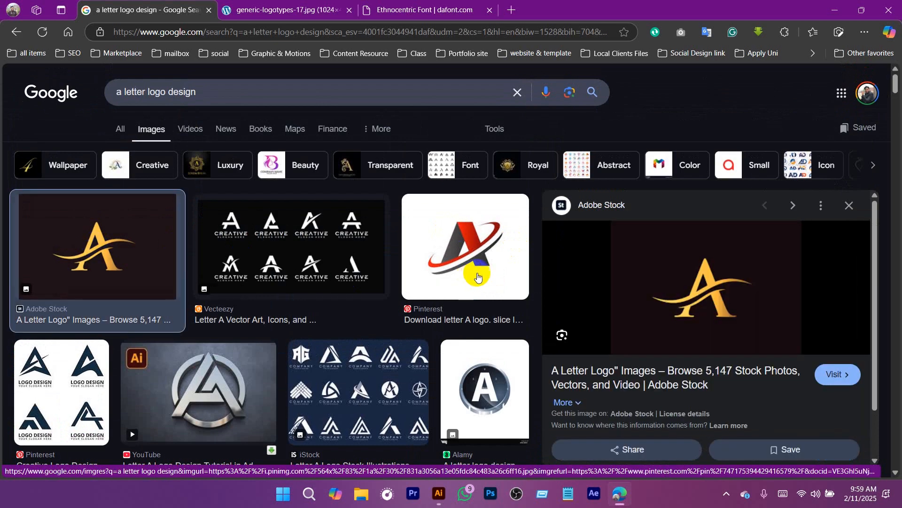
{"action": "left_click", "coordinate": [846, 319]}
{"action": "right_click", "coordinate": [701, 262]}
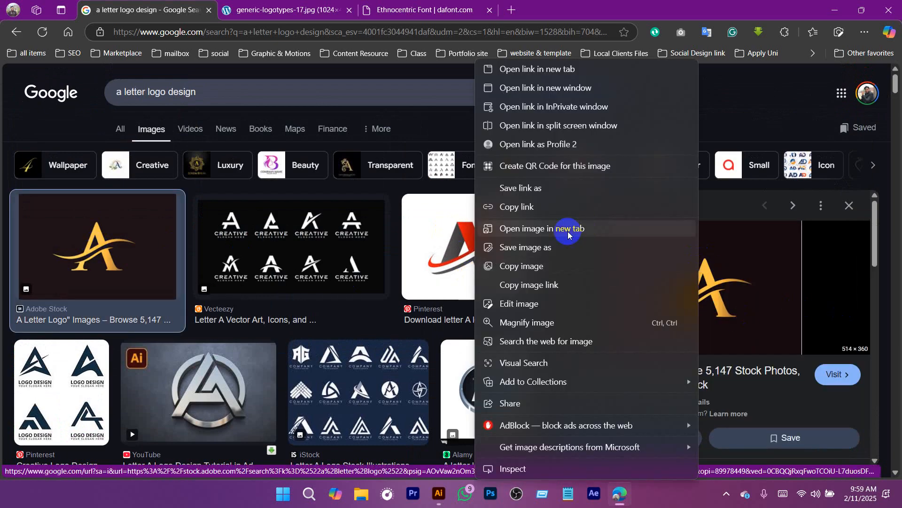
{"action": "left_click", "coordinate": [520, 263]}
{"action": "left_click", "coordinate": [445, 486]}
{"action": "left_click", "coordinate": [439, 306]}
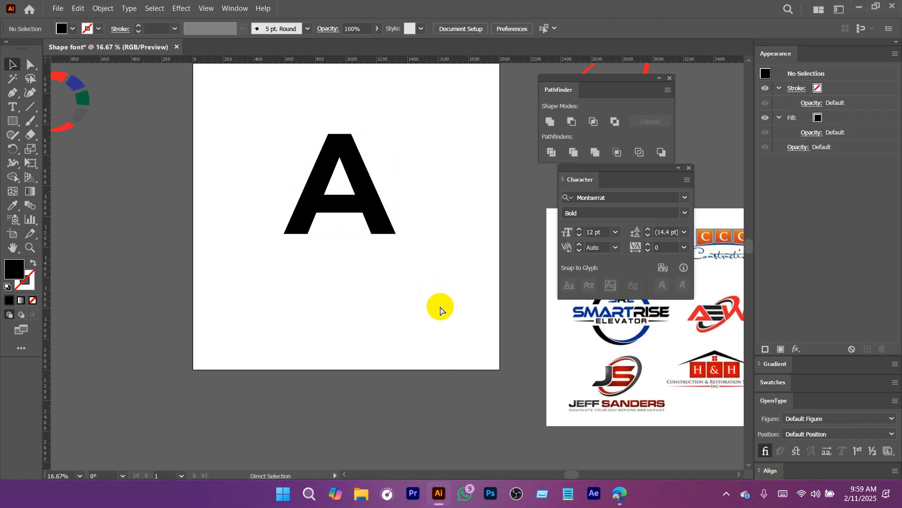
{"action": "key", "text": "ctrl+v"}
{"action": "left_click_drag", "start_coordinate": [438, 268], "coordinate": [312, 316]}
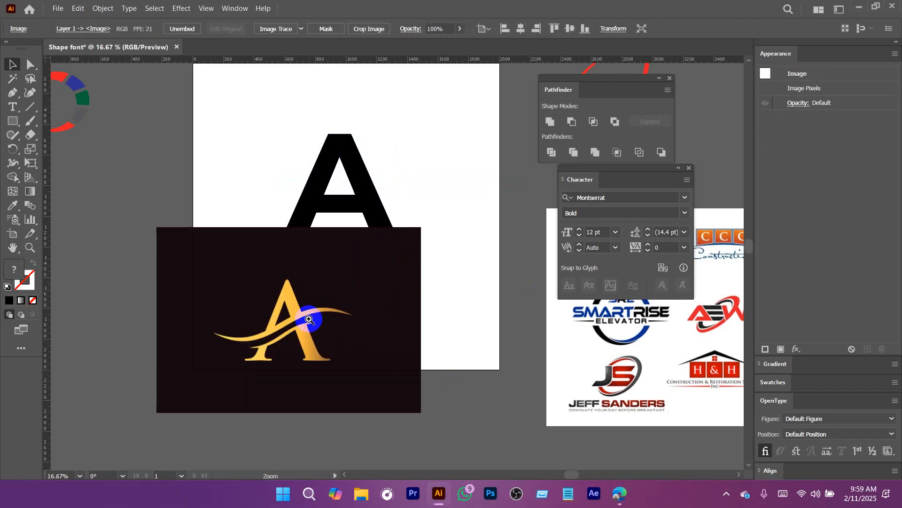
Trace the upper swoosh of the golden reference A with the Pen tool as a closed black curved shape
{"action": "scroll", "coordinate": [508, 298], "scroll_direction": "up", "scroll_amount": 5}
{"action": "scroll", "coordinate": [432, 335], "scroll_direction": "down", "scroll_amount": 1}
{"action": "scroll", "coordinate": [433, 335], "scroll_direction": "down", "scroll_amount": 3}
{"action": "key", "text": "p"}
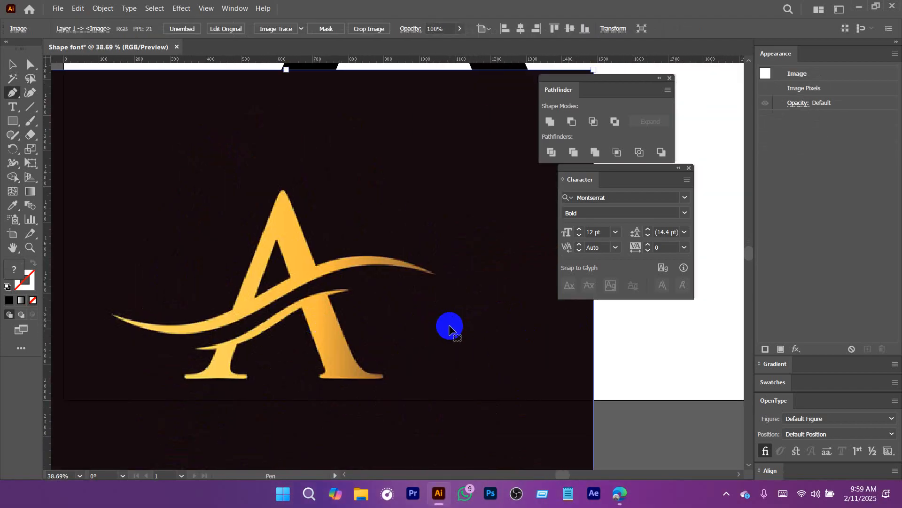
{"action": "left_click", "coordinate": [114, 315]}
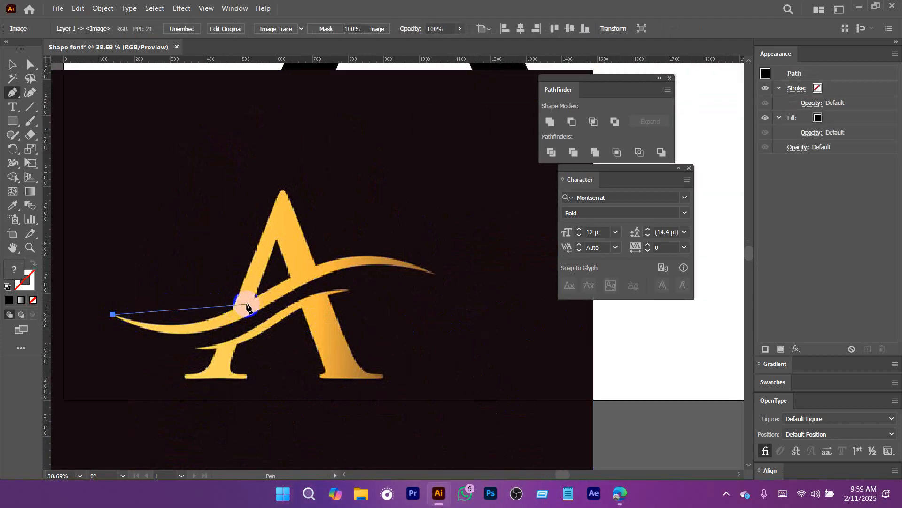
{"action": "left_click_drag", "start_coordinate": [249, 302], "coordinate": [326, 262]}
{"action": "left_click_drag", "start_coordinate": [433, 272], "coordinate": [496, 307]}
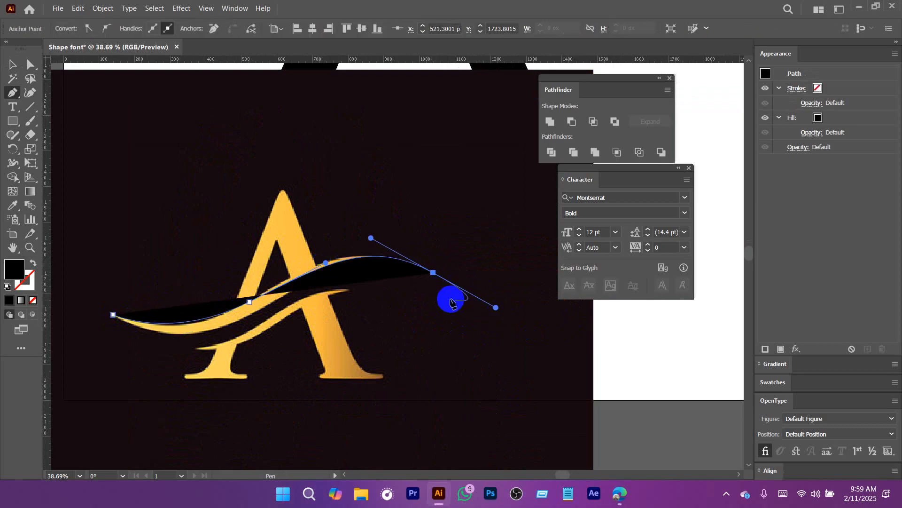
{"action": "left_click", "coordinate": [434, 274]}
{"action": "left_click_drag", "start_coordinate": [282, 299], "coordinate": [210, 339]}
{"action": "left_click_drag", "start_coordinate": [112, 314], "coordinate": [62, 280]}
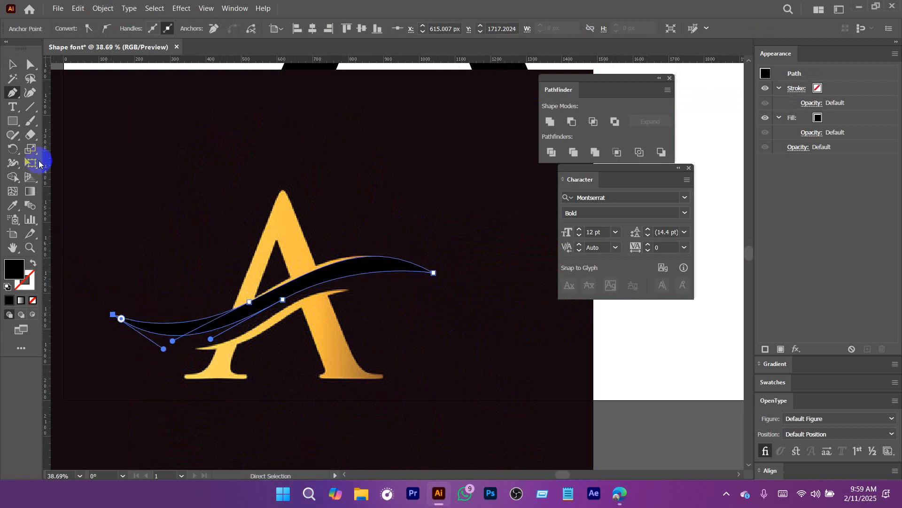
Move the traced swoosh off the reference to beside the black A, and shift the reference image away from the A
{"action": "left_click", "coordinate": [16, 72]}
{"action": "left_click_drag", "start_coordinate": [387, 312], "coordinate": [314, 314]}
{"action": "left_click_drag", "start_coordinate": [314, 314], "coordinate": [284, 274]}
{"action": "left_click_drag", "start_coordinate": [330, 257], "coordinate": [397, 212]}
{"action": "left_click", "coordinate": [72, 31]}
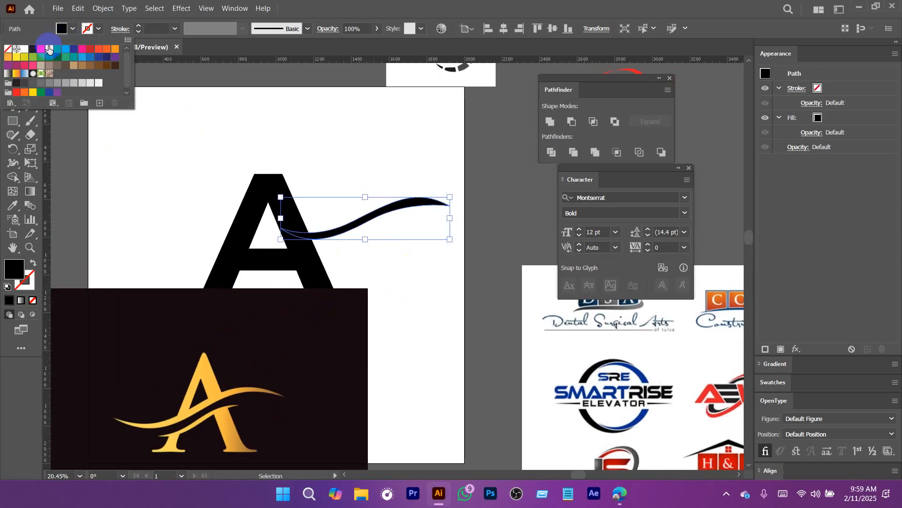
{"action": "left_click", "coordinate": [131, 171]}
{"action": "left_click_drag", "start_coordinate": [284, 413], "coordinate": [256, 415]}
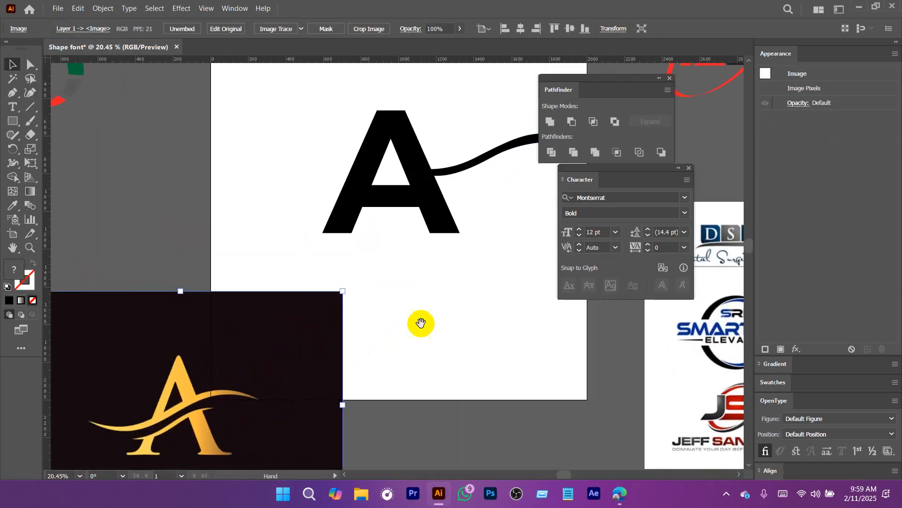
{"action": "left_click_drag", "start_coordinate": [419, 322], "coordinate": [396, 323]}
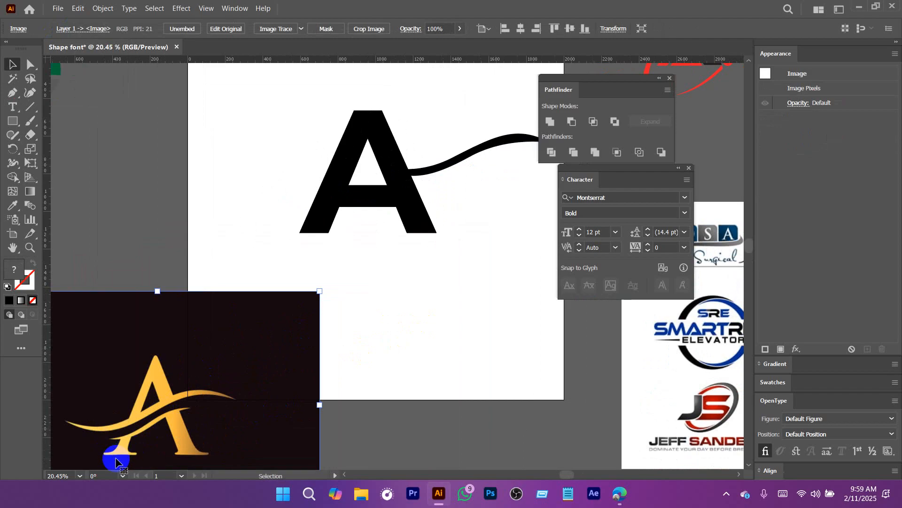
Cut a vertical gap through the middle of the black A's crossbar by subtracting a narrow rectangle with Minus Front
{"action": "left_click", "coordinate": [384, 201]}
{"action": "scroll", "coordinate": [371, 207], "scroll_direction": "up", "scroll_amount": 1}
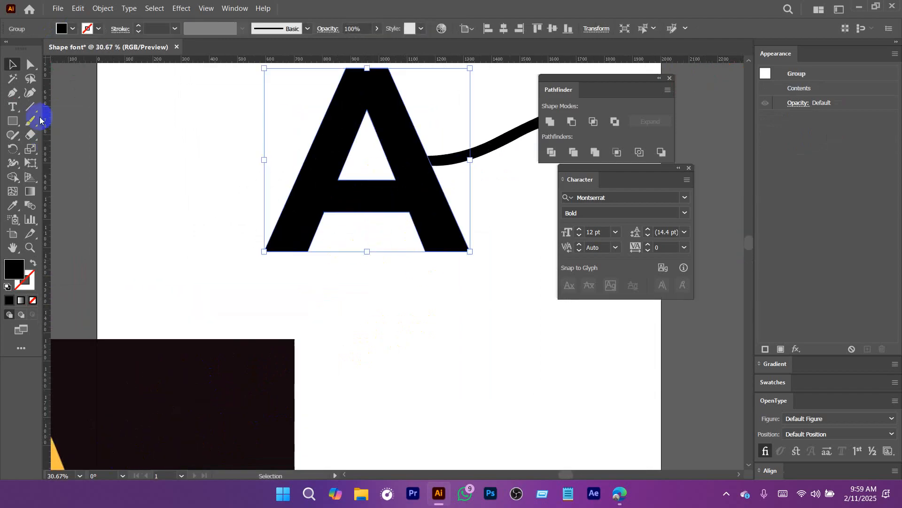
{"action": "left_click", "coordinate": [14, 124]}
{"action": "left_click_drag", "start_coordinate": [355, 167], "coordinate": [378, 234]}
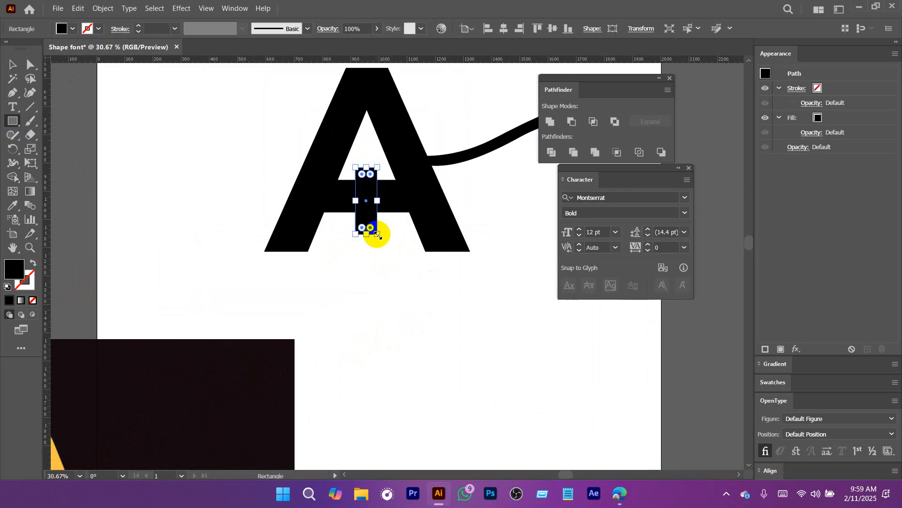
{"action": "left_click", "coordinate": [390, 207], "text": "shift"}
{"action": "left_click", "coordinate": [572, 121]}
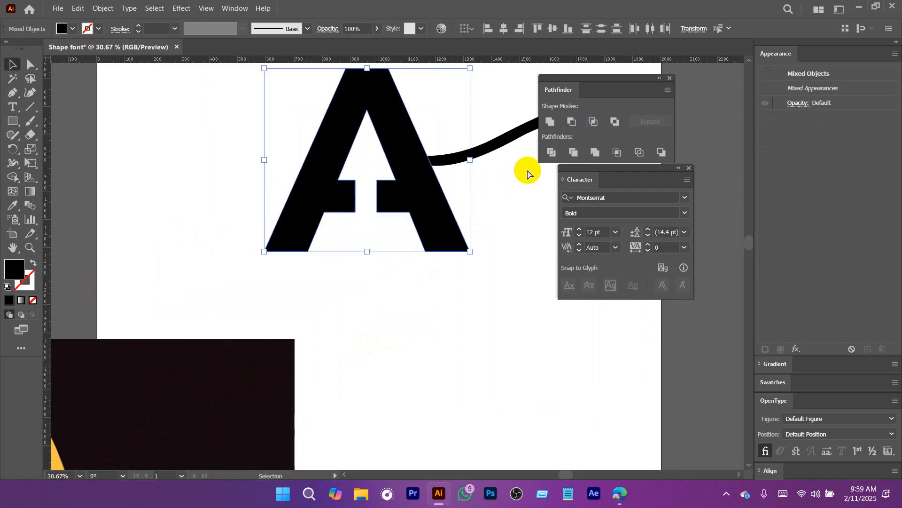
Delete the four inner anchor points of the crossbar stubs so the A has straight inner legs
{"action": "scroll", "coordinate": [463, 281], "scroll_direction": "up", "scroll_amount": 3}
{"action": "key", "text": "a"}
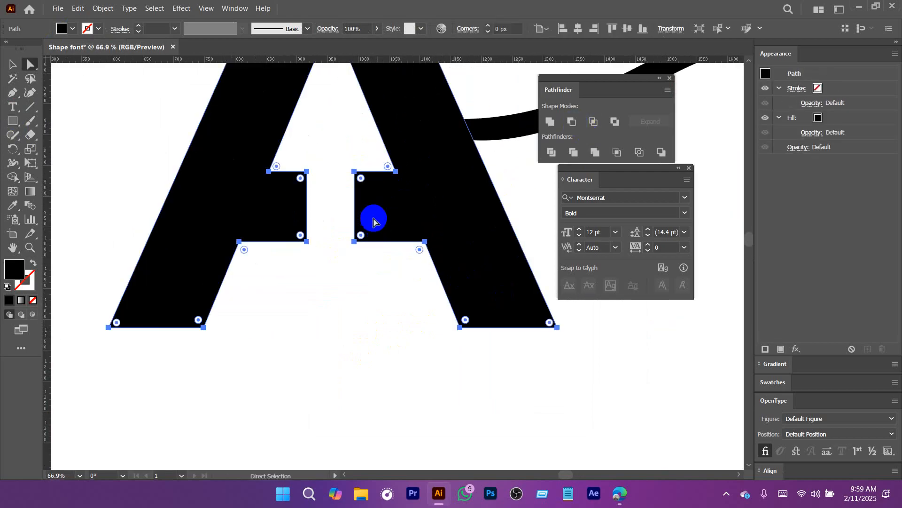
{"action": "left_click", "coordinate": [355, 173]}
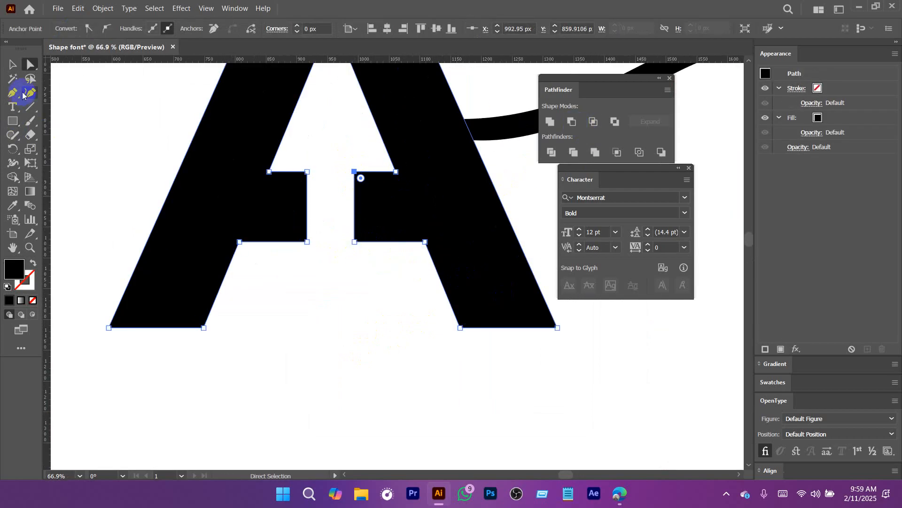
{"action": "left_click", "coordinate": [23, 95]}
{"action": "left_click", "coordinate": [202, 151]}
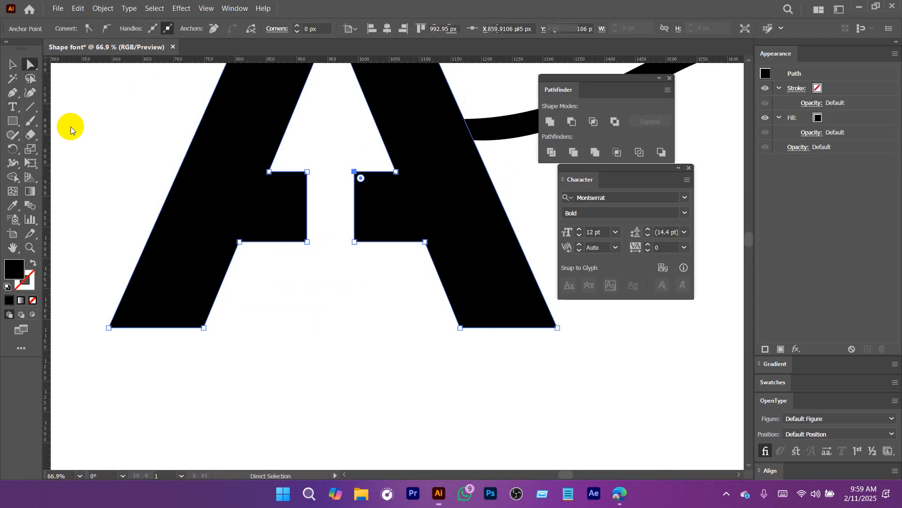
{"action": "key", "text": "minus"}
{"action": "left_click", "coordinate": [354, 173]}
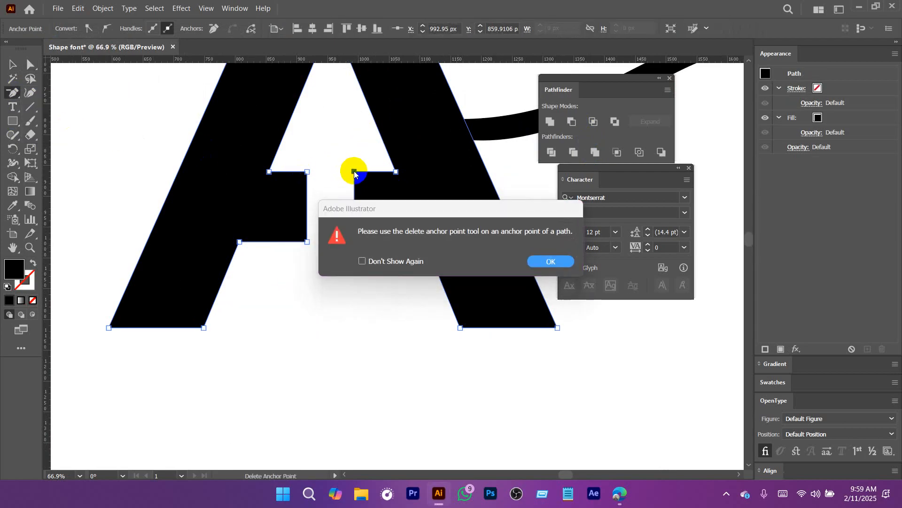
{"action": "key", "text": "Return"}
{"action": "left_click", "coordinate": [354, 171]}
{"action": "left_click", "coordinate": [354, 241]}
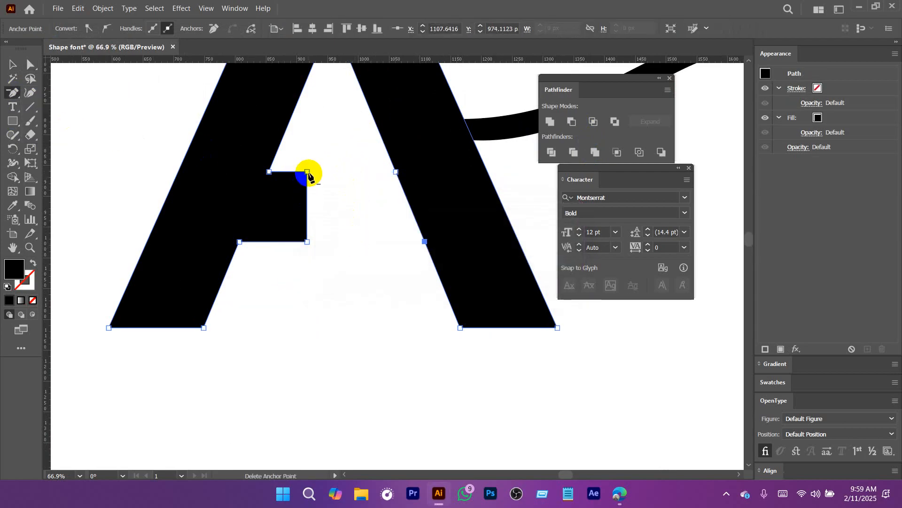
{"action": "left_click", "coordinate": [307, 171]}
{"action": "left_click", "coordinate": [307, 241]}
{"action": "left_click", "coordinate": [338, 271]}
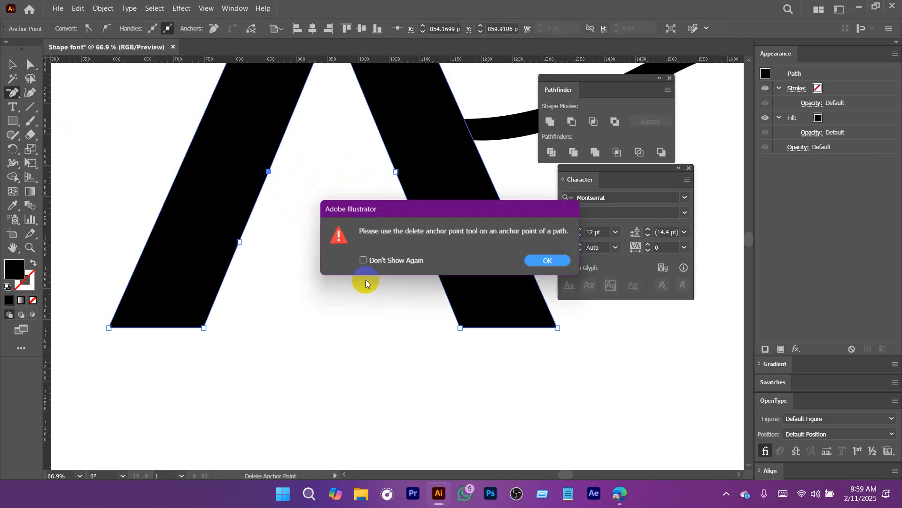
{"action": "left_click", "coordinate": [534, 263]}
Place the swoosh across the legs of the A and duplicate it slightly lower, leaving a narrow band between the two
{"action": "scroll", "coordinate": [365, 327], "scroll_direction": "down", "scroll_amount": 3}
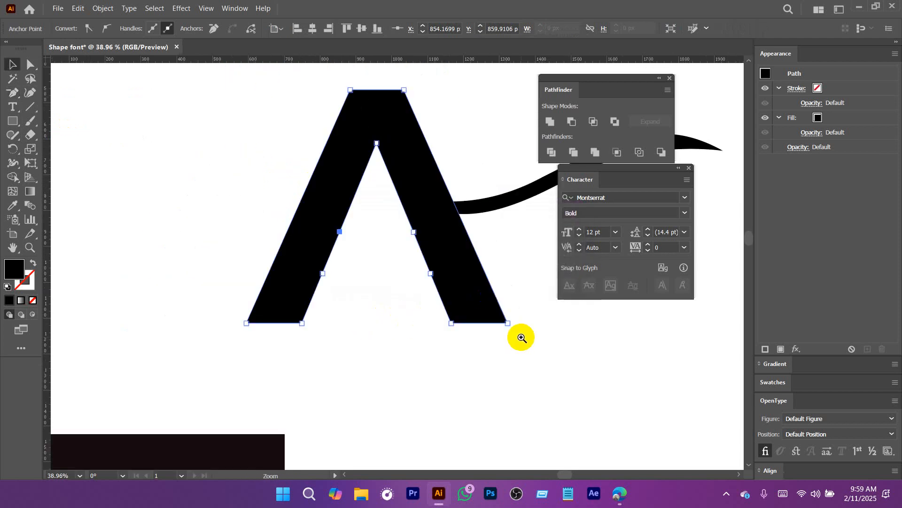
{"action": "scroll", "coordinate": [375, 296], "scroll_direction": "down", "scroll_amount": 4}
{"action": "key", "text": "v"}
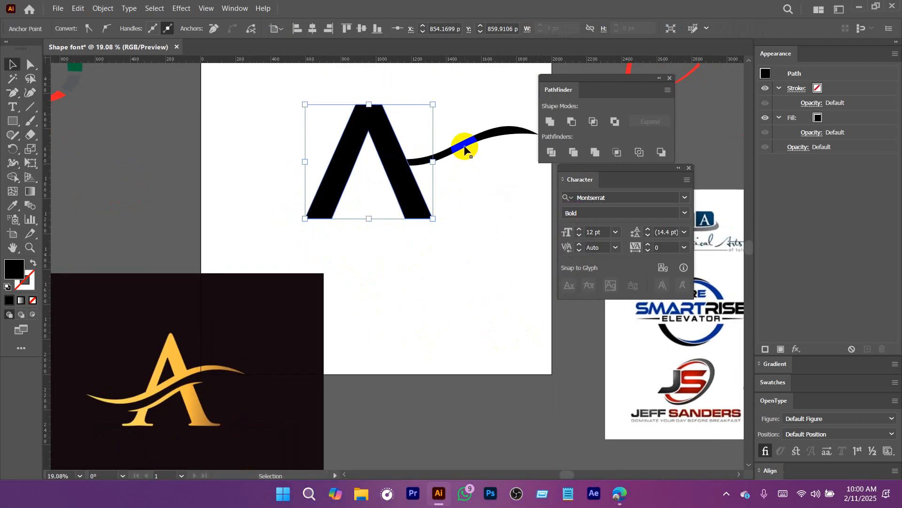
{"action": "left_click_drag", "start_coordinate": [464, 149], "coordinate": [374, 188]}
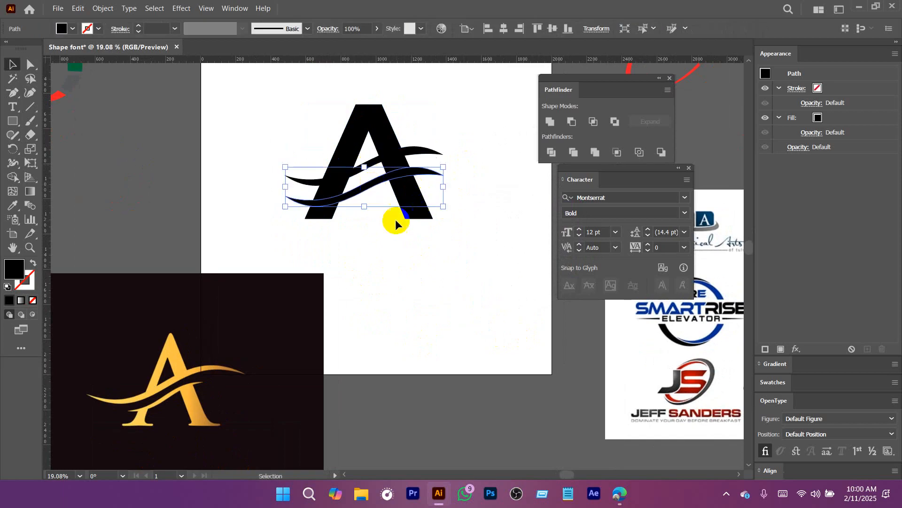
{"action": "scroll", "coordinate": [359, 205], "scroll_direction": "up", "scroll_amount": 4}
{"action": "left_click_drag", "start_coordinate": [359, 218], "coordinate": [363, 206]}
{"action": "left_click_drag", "start_coordinate": [404, 248], "coordinate": [353, 266]}
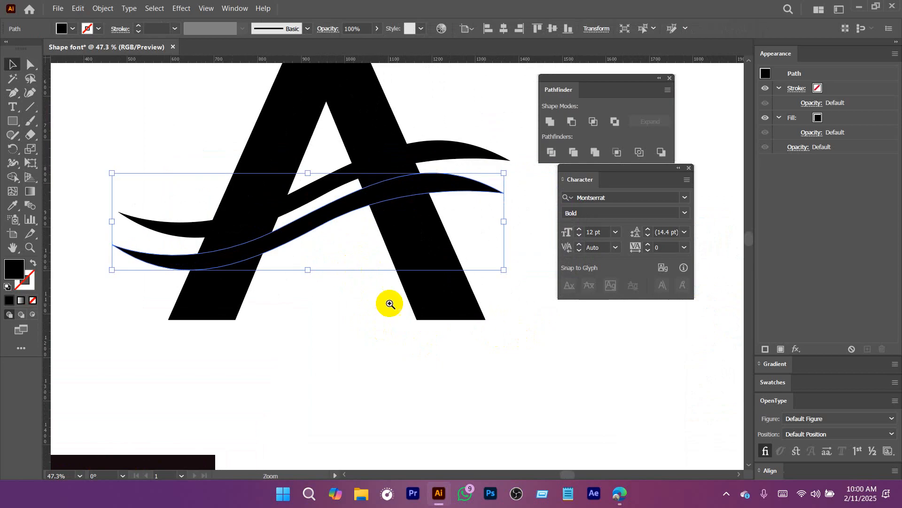
Divide the A and both swooshes with Pathfinder and ungroup the resulting pieces
{"action": "scroll", "coordinate": [389, 304], "scroll_direction": "down", "scroll_amount": 2}
{"action": "left_click_drag", "start_coordinate": [180, 112], "coordinate": [495, 348]}
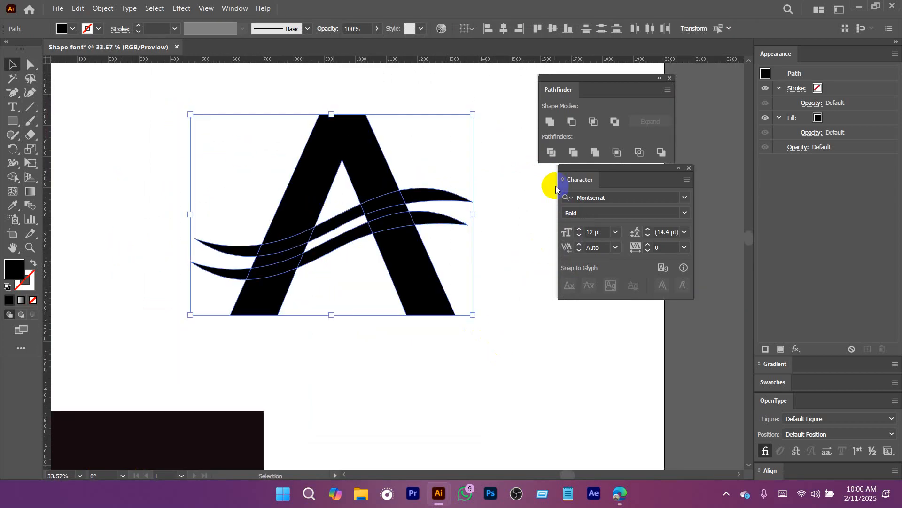
{"action": "left_click", "coordinate": [552, 152]}
{"action": "right_click", "coordinate": [412, 205]}
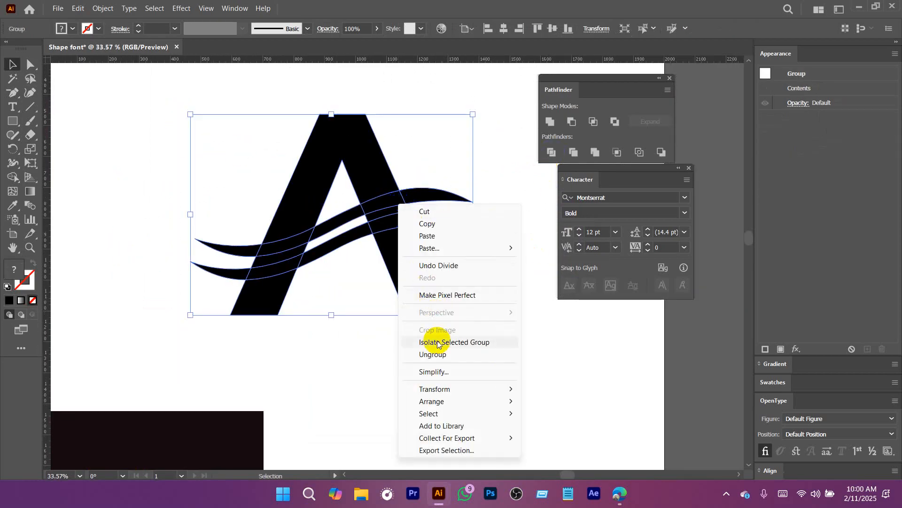
{"action": "left_click", "coordinate": [426, 354]}
{"action": "left_click", "coordinate": [364, 351]}
Delete the A's leg pieces lying between the two swooshes to open a continuous white band
{"action": "left_click", "coordinate": [274, 260]}
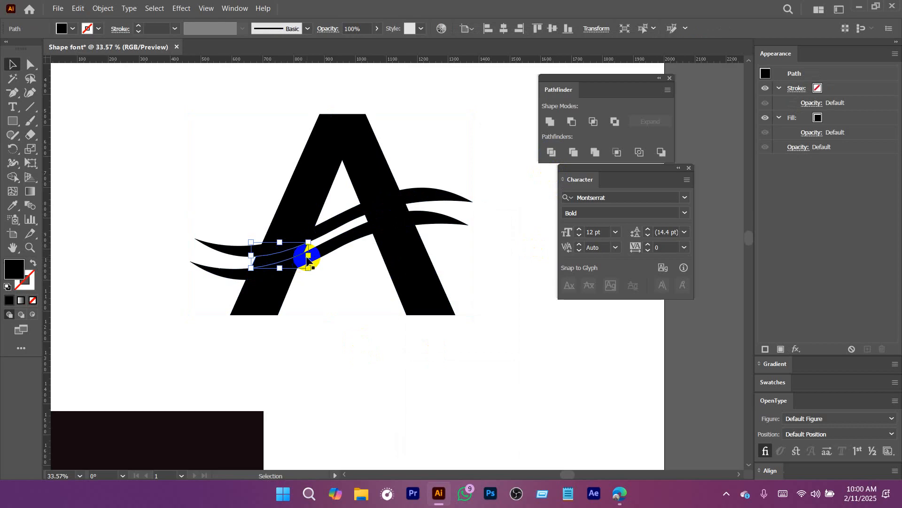
{"action": "key", "text": "Delete"}
{"action": "left_click", "coordinate": [384, 214]}
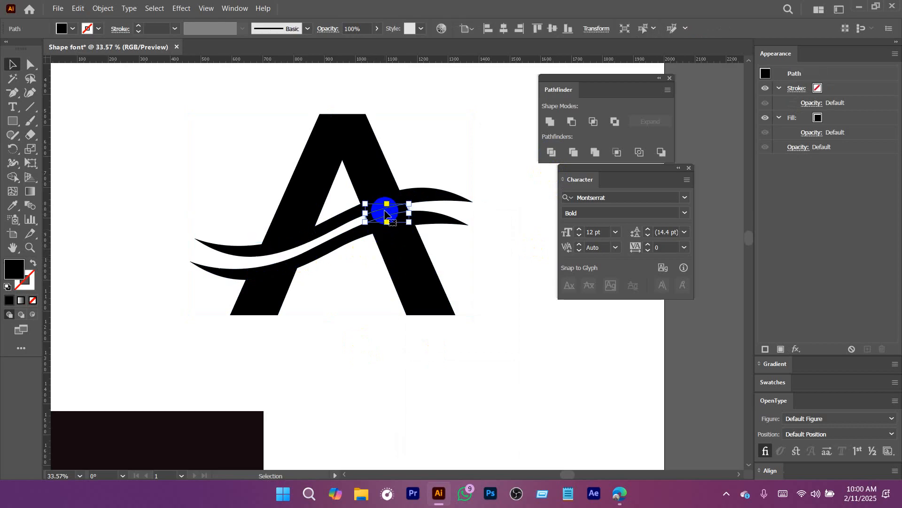
{"action": "left_click", "coordinate": [378, 336]}
Examine the cut A and its lower swoosh pieces against the golden reference logo
{"action": "scroll", "coordinate": [480, 376], "scroll_direction": "down", "scroll_amount": 5}
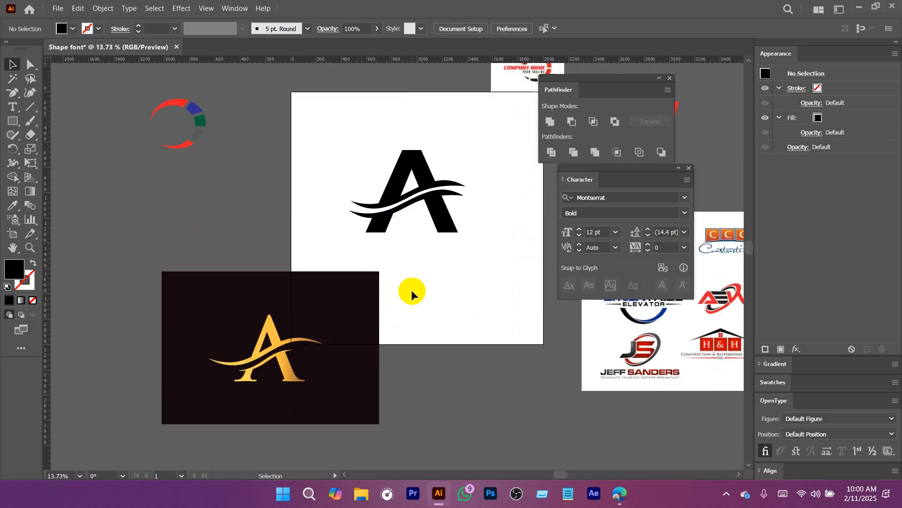
{"action": "scroll", "coordinate": [433, 264], "scroll_direction": "up", "scroll_amount": 2}
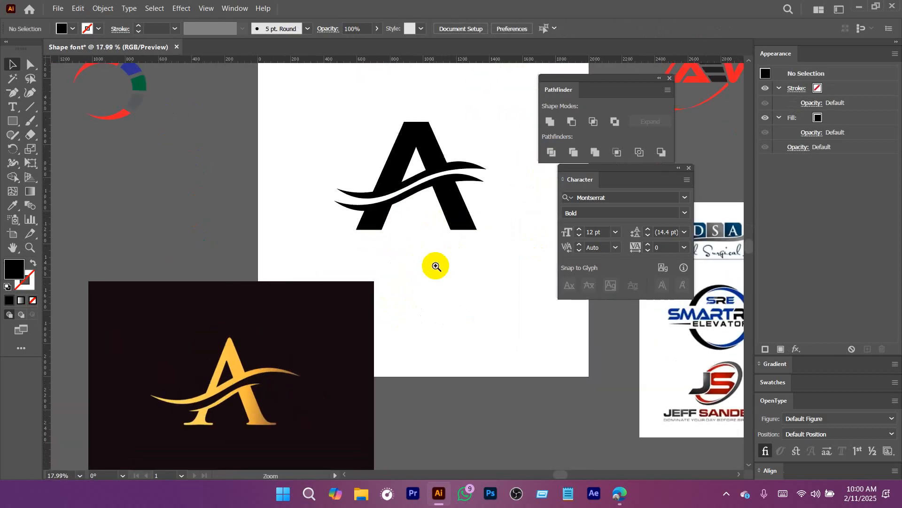
{"action": "left_click_drag", "start_coordinate": [450, 260], "coordinate": [413, 197]}
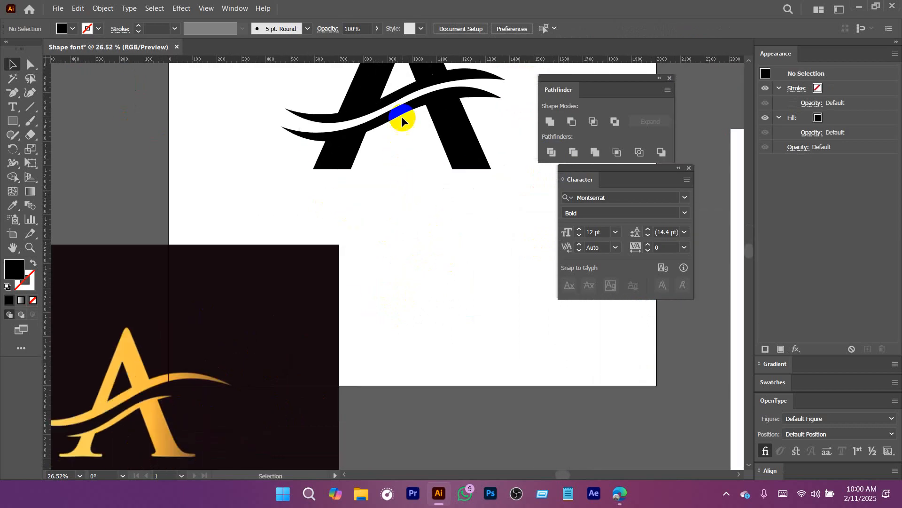
{"action": "left_click", "coordinate": [396, 117]}
{"action": "left_click", "coordinate": [335, 137]}
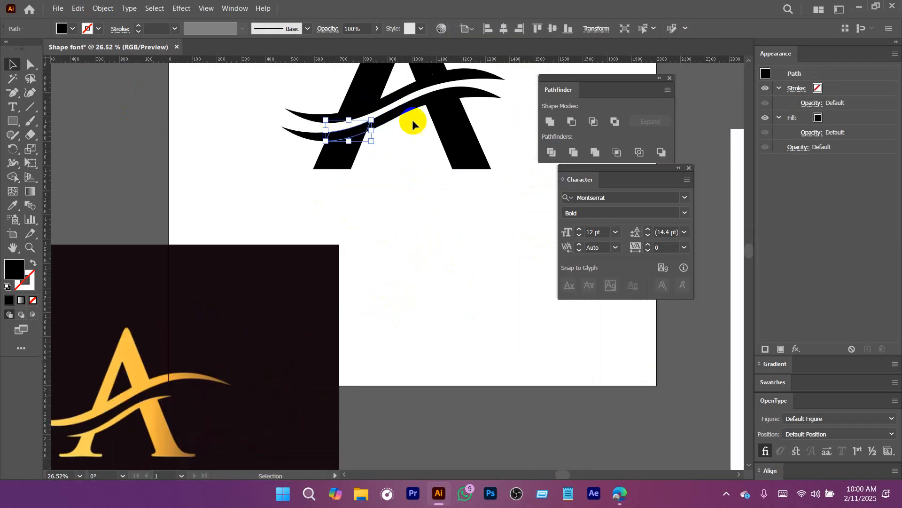
{"action": "scroll", "coordinate": [445, 131], "scroll_direction": "down", "scroll_amount": 5}
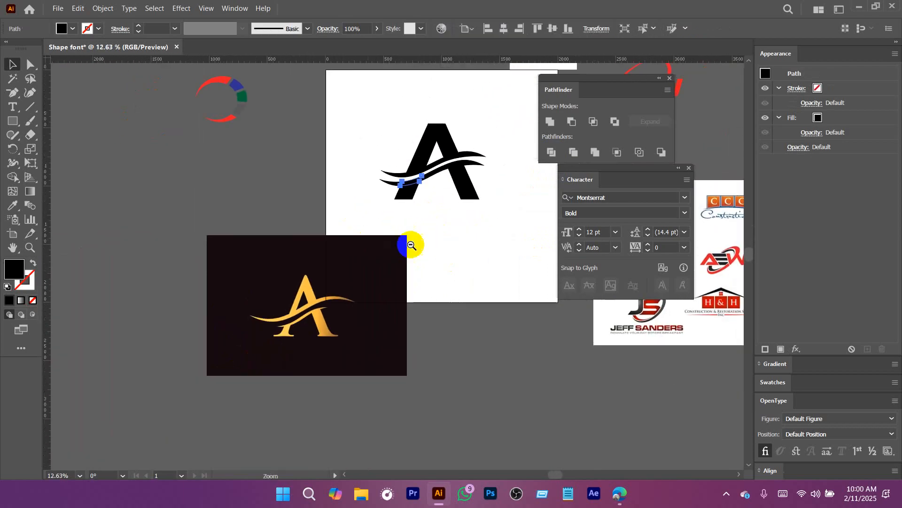
Reposition the golden reference image slightly farther left of the artboard
{"action": "left_click", "coordinate": [270, 257]}
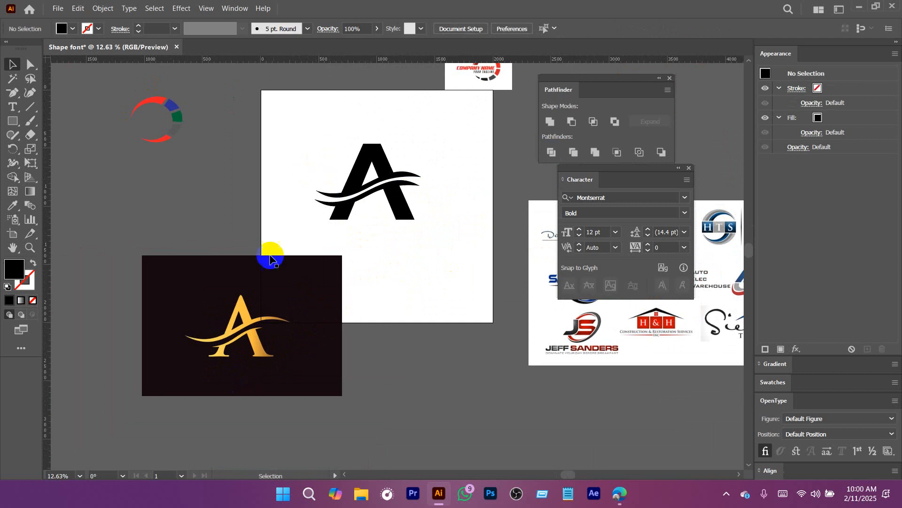
{"action": "left_click", "coordinate": [304, 321]}
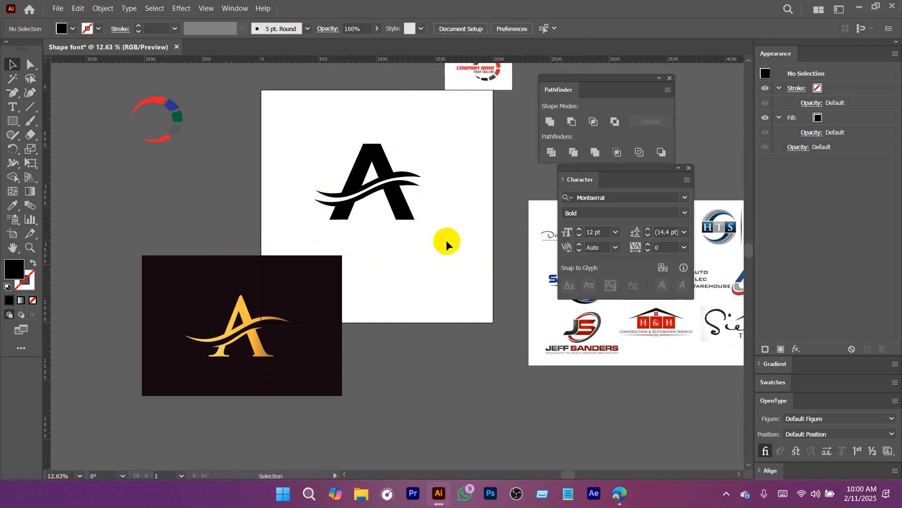
{"action": "left_click_drag", "start_coordinate": [391, 271], "coordinate": [398, 247]}
{"action": "left_click_drag", "start_coordinate": [267, 297], "coordinate": [248, 291]}
{"action": "left_click_drag", "start_coordinate": [250, 230], "coordinate": [266, 276]}
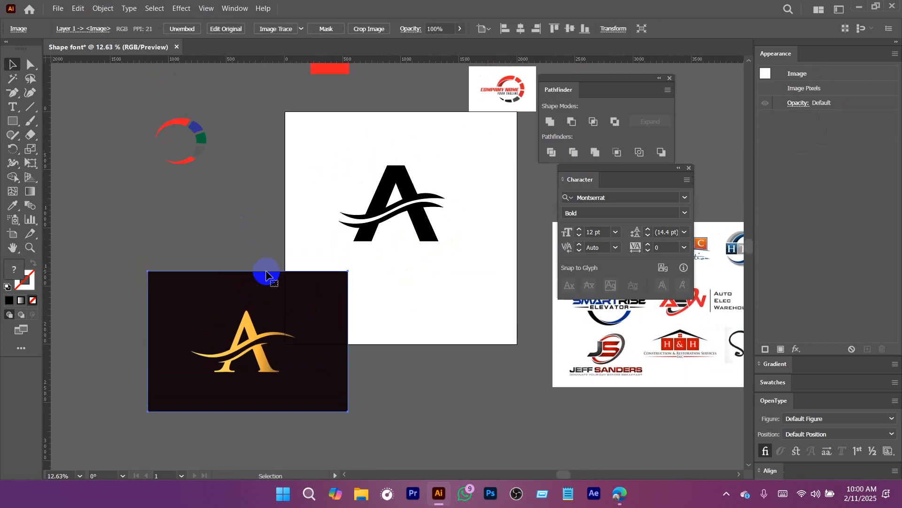
Add a letter A as text in Montserrat Bold below the logo and scale it up to about 274.6 pt
{"action": "key", "text": "t"}
{"action": "left_click", "coordinate": [446, 313]}
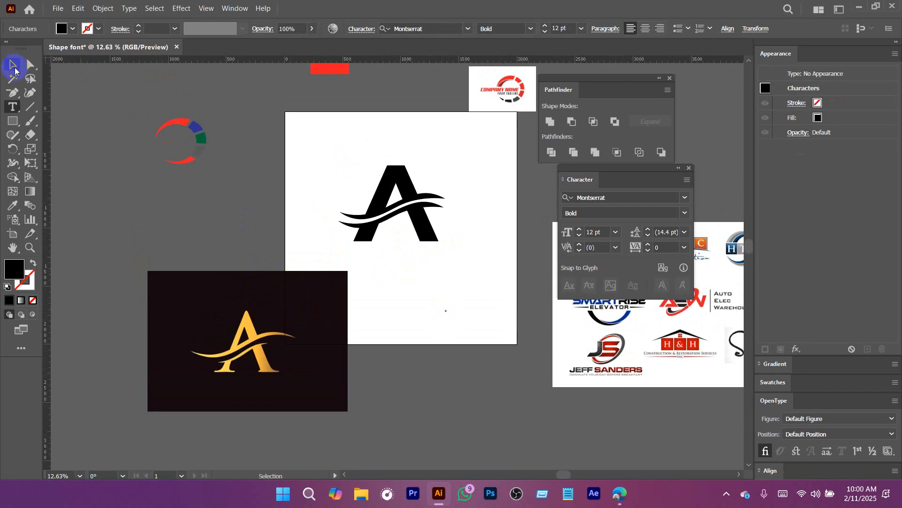
{"action": "left_click", "coordinate": [14, 65]}
{"action": "left_click_drag", "start_coordinate": [450, 308], "coordinate": [471, 277]}
Change the new text A's font to Source Serif Variable and enlarge it to about 1245 pt, overlapping the swoosh logo's lower part
{"action": "left_click", "coordinate": [583, 200]}
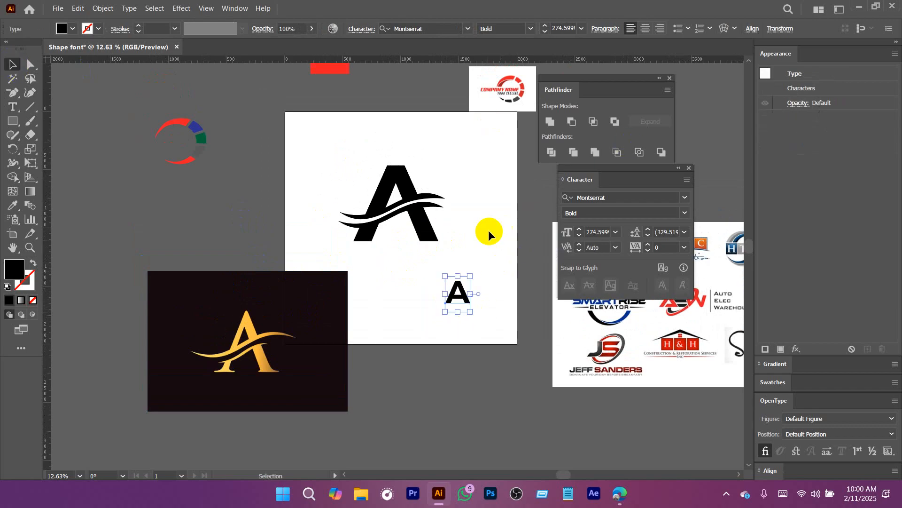
{"action": "left_click_drag", "start_coordinate": [461, 319], "coordinate": [383, 275]}
{"action": "left_click_drag", "start_coordinate": [383, 243], "coordinate": [347, 255]}
{"action": "left_click", "coordinate": [469, 30]}
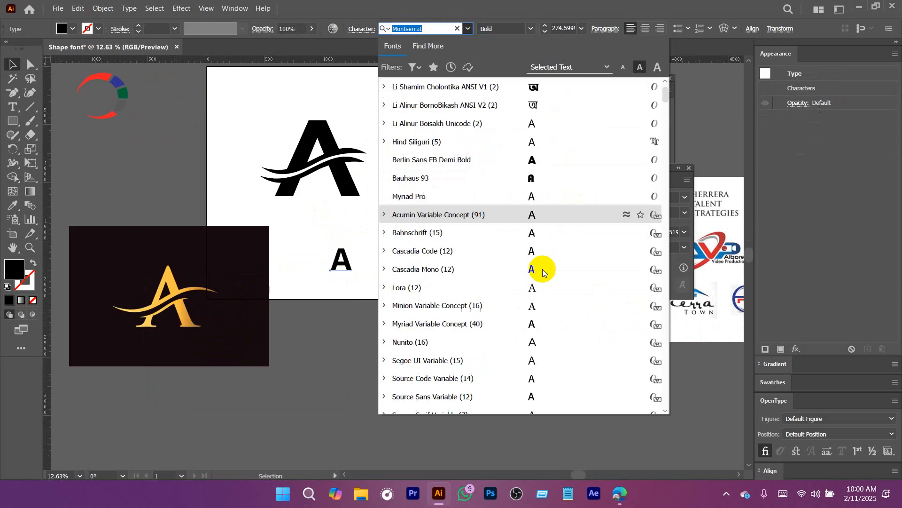
{"action": "scroll", "coordinate": [543, 269], "scroll_direction": "down", "scroll_amount": 2}
{"action": "left_click", "coordinate": [535, 306]}
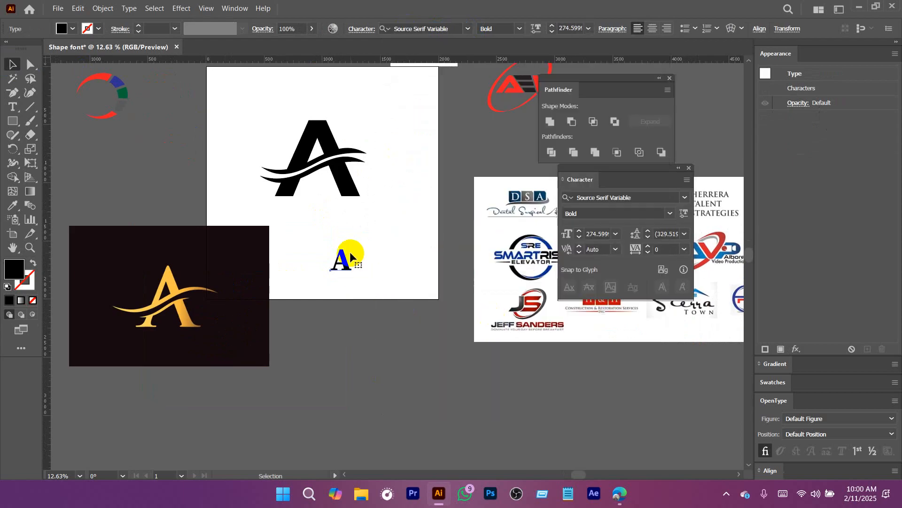
{"action": "left_click_drag", "start_coordinate": [350, 256], "coordinate": [410, 335]}
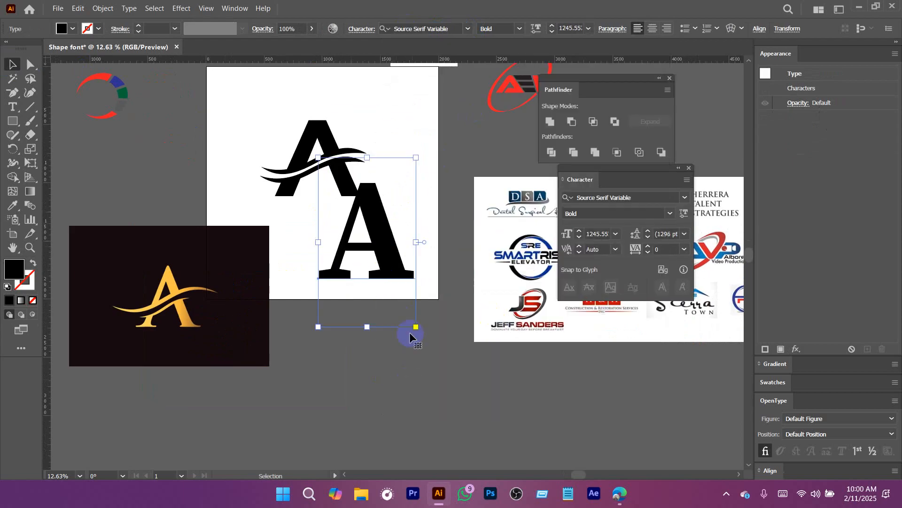
{"action": "mouse_move", "coordinate": [391, 263]}
{"action": "left_mouse_down"}
{"action": "mouse_move", "coordinate": [390, 284]}
{"action": "mouse_move", "coordinate": [389, 272]}
{"action": "left_mouse_up"}
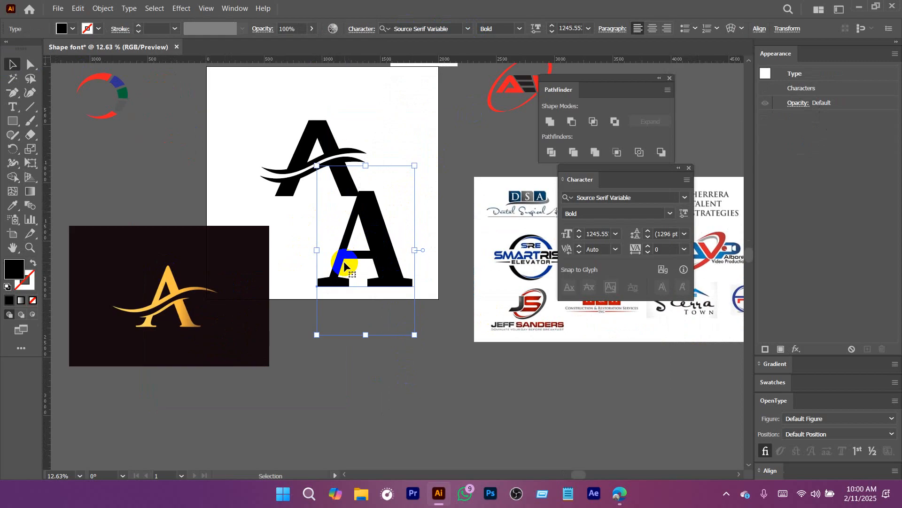